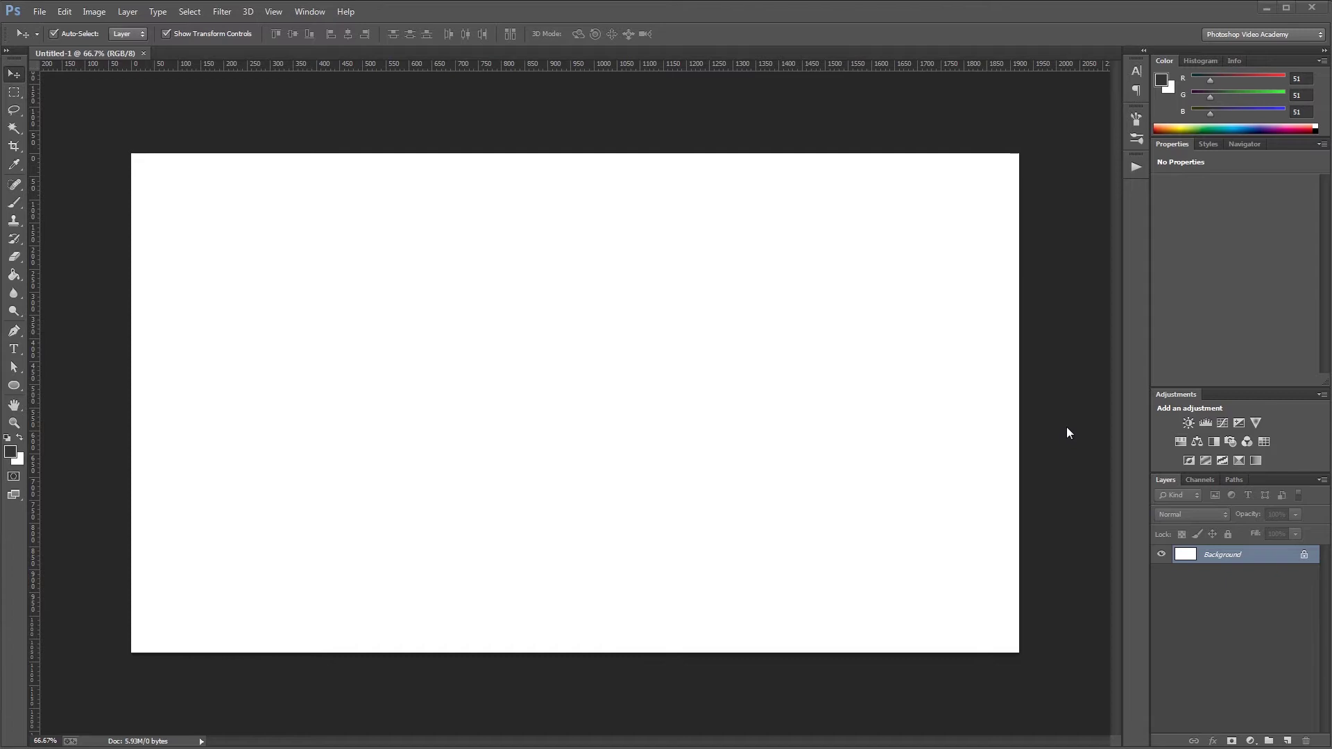
# Step: Place the Christmas tree pattern image named background into the document and scale it proportionally to 1920 px wide
pyautogui.moveTo(332, 238); pyautogui.dragTo(218, 380)
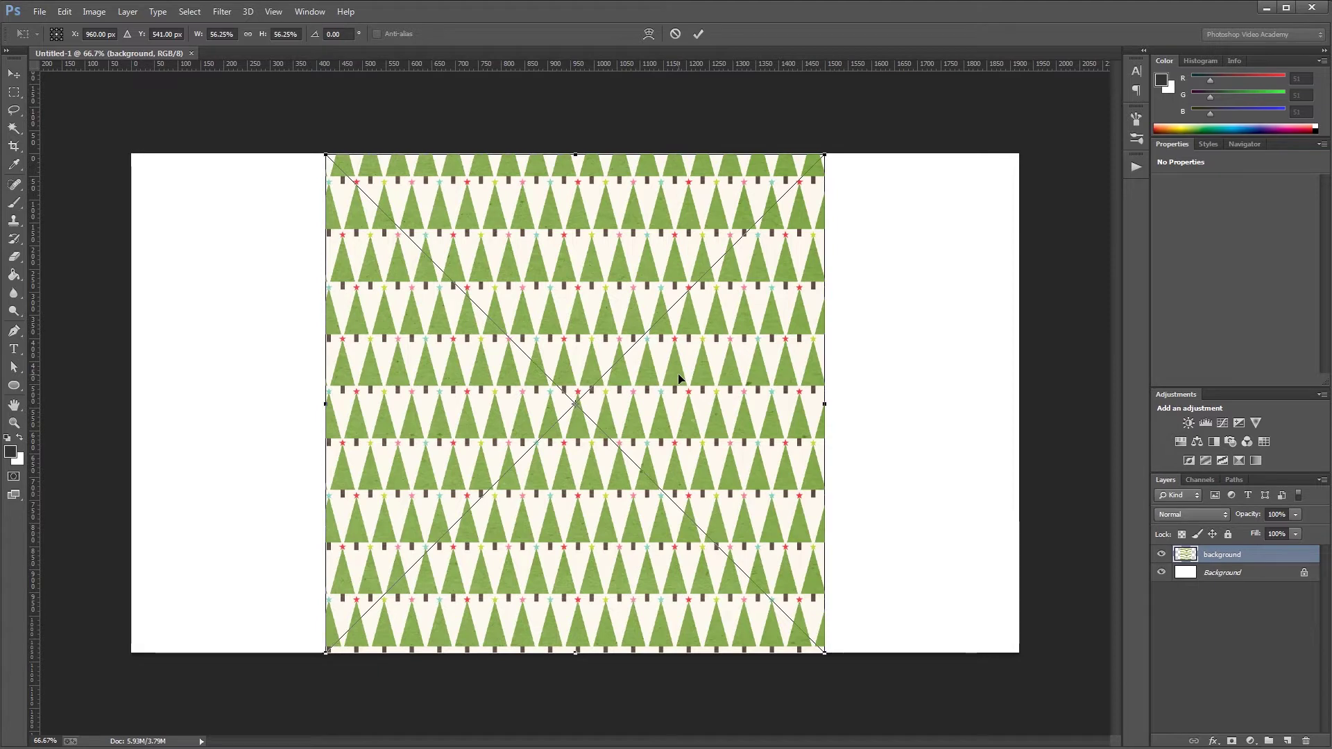
pyautogui.click(252, 38)
pyautogui.rightClick(222, 34)
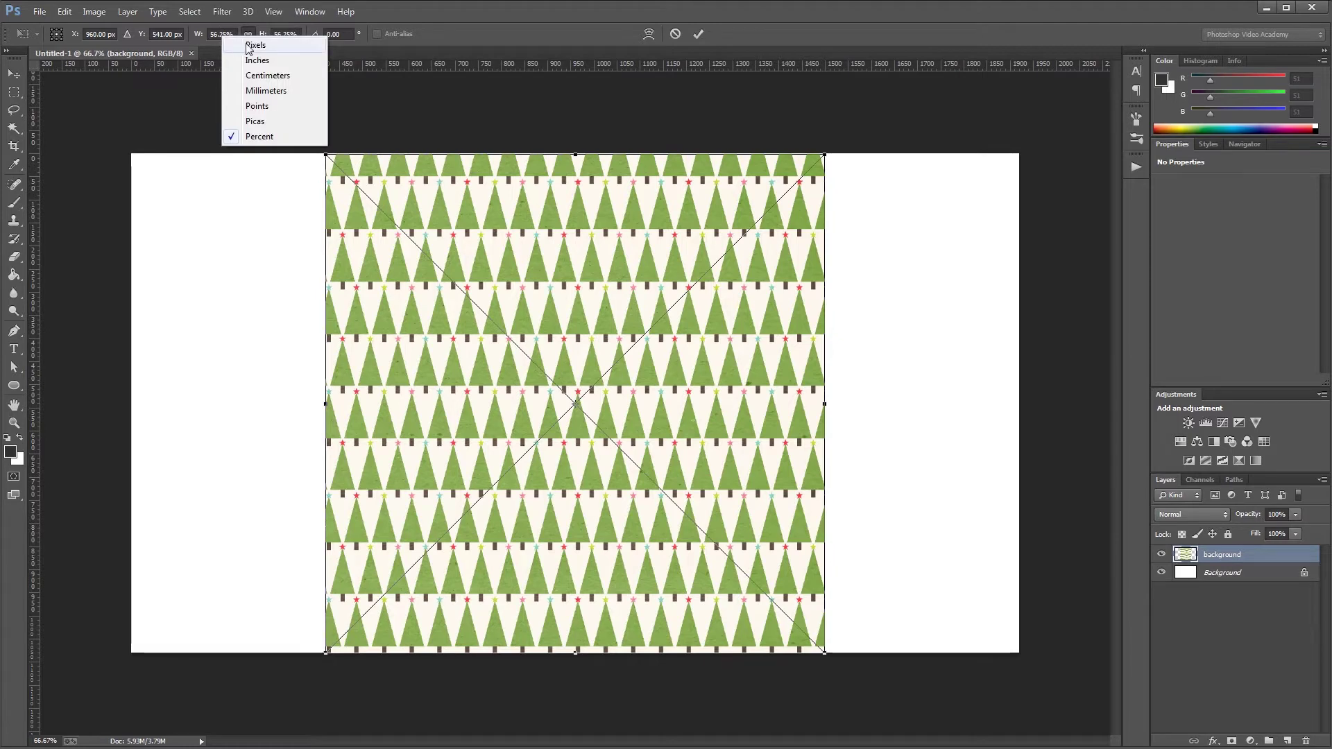
pyautogui.click(250, 45)
pyautogui.doubleClick(233, 34)
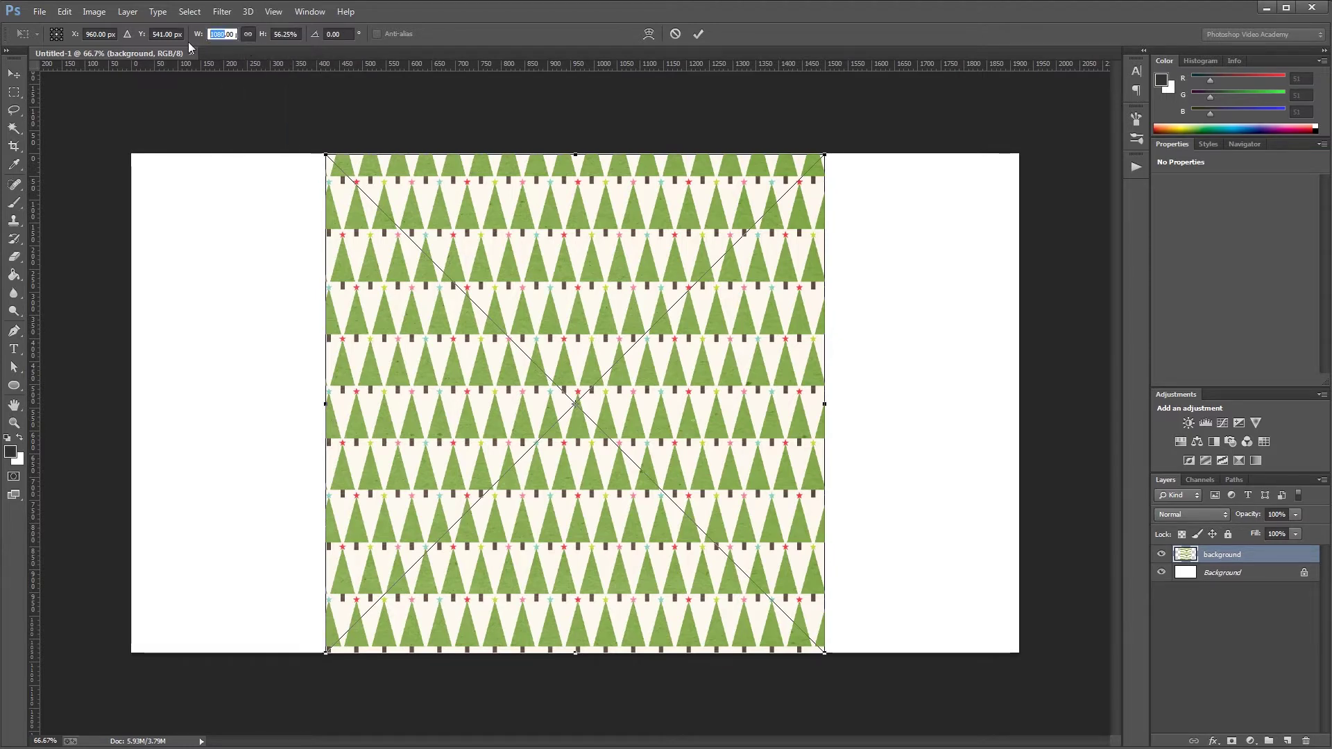
pyautogui.write('1920')
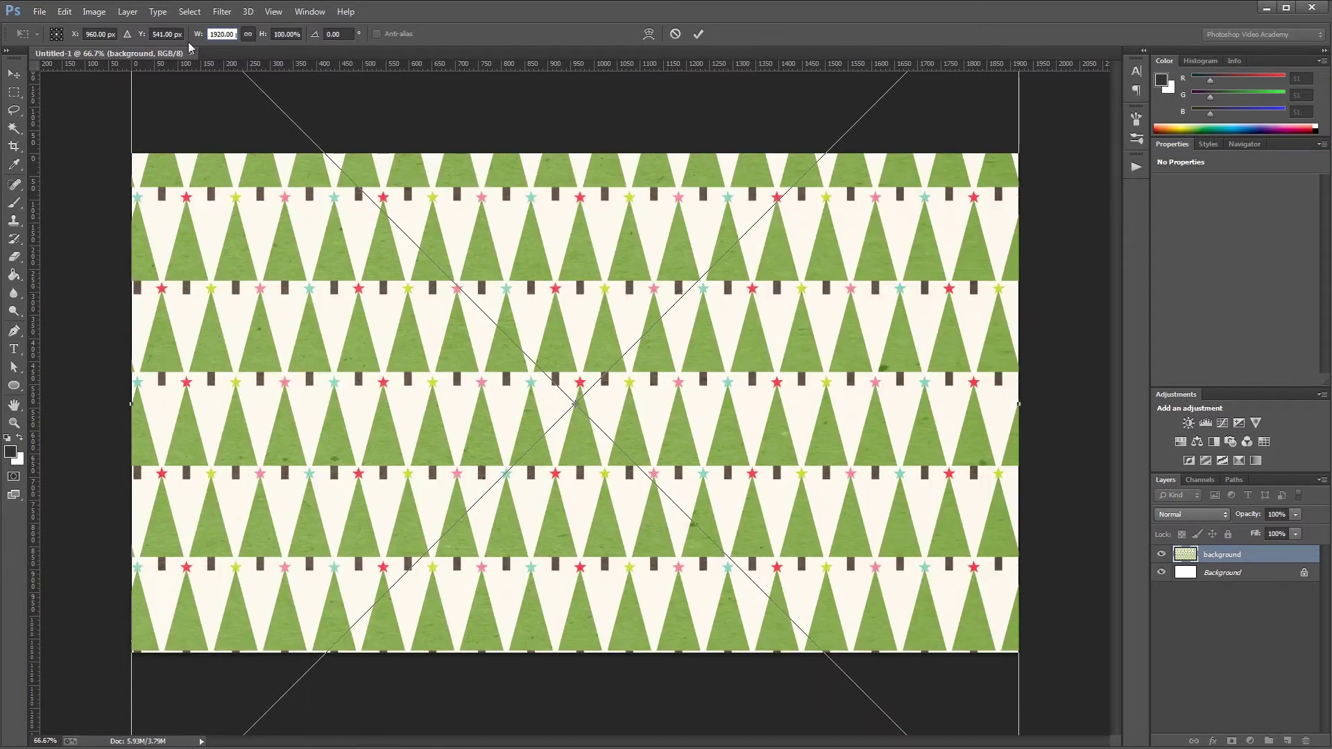
pyautogui.press('Return')
pyautogui.press('Return')
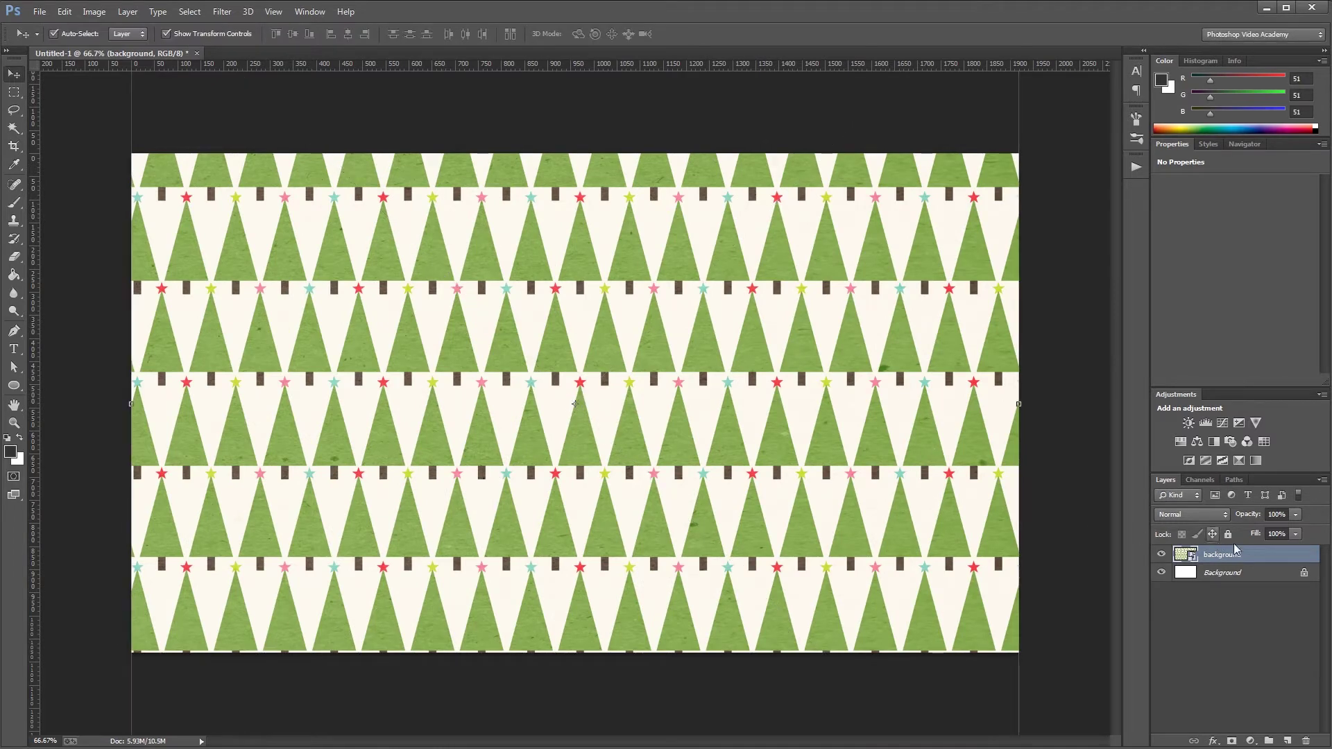
# Step: Rasterize the tree pattern layer and crop away its pixels outside the canvas
pyautogui.rightClick(1255, 558)
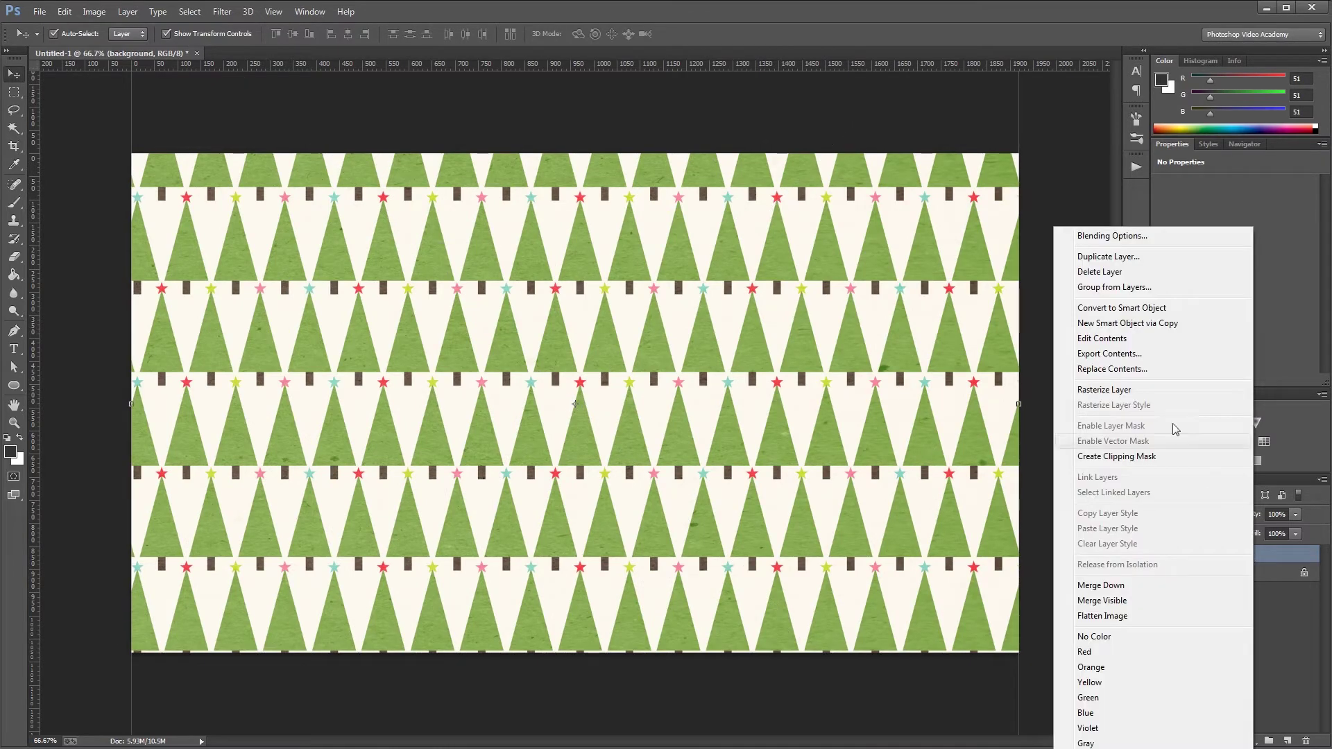
pyautogui.click(1106, 390)
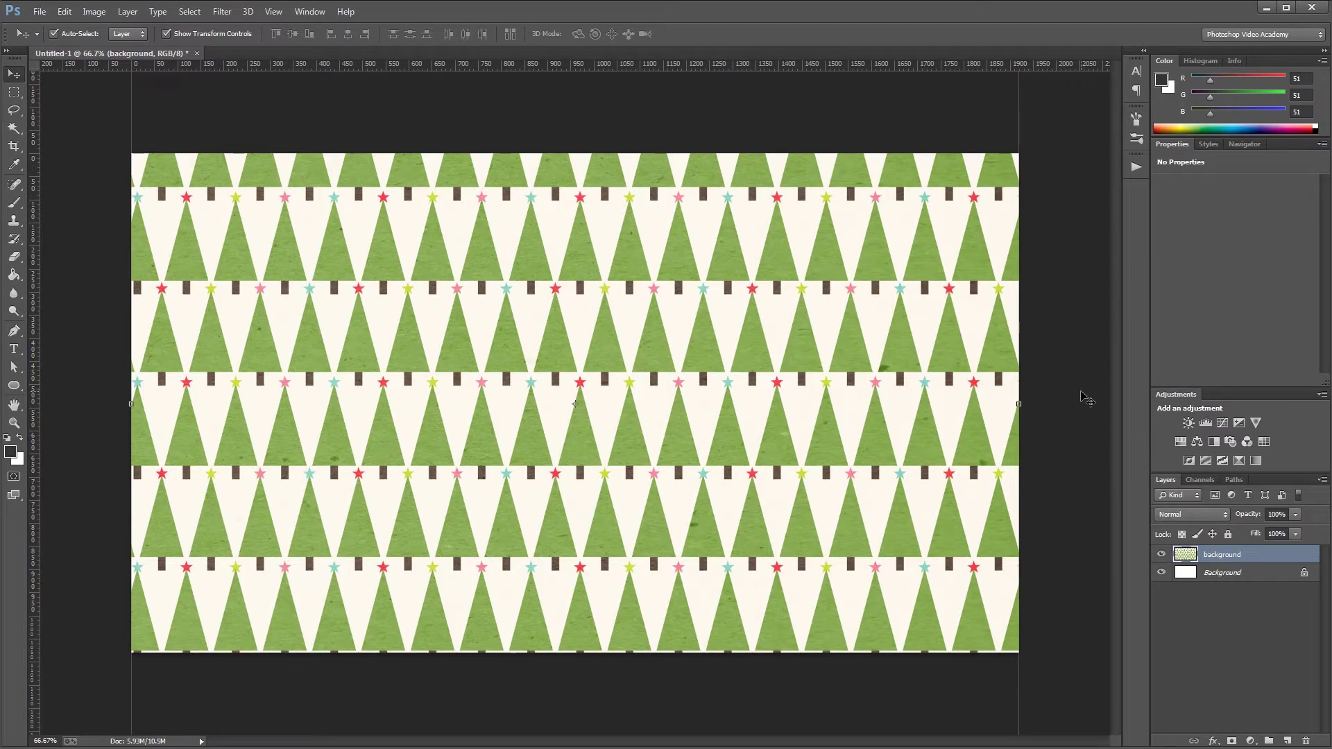
pyautogui.press('c')
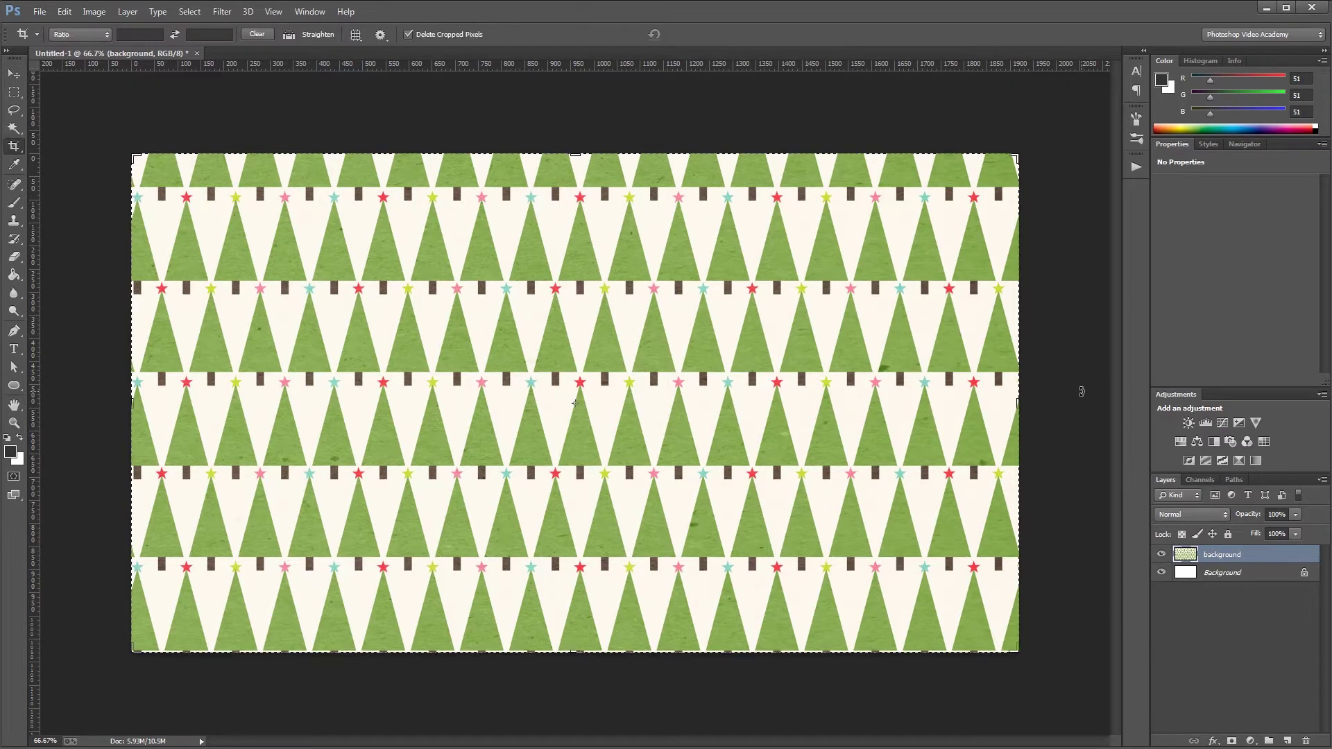
pyautogui.press('Return')
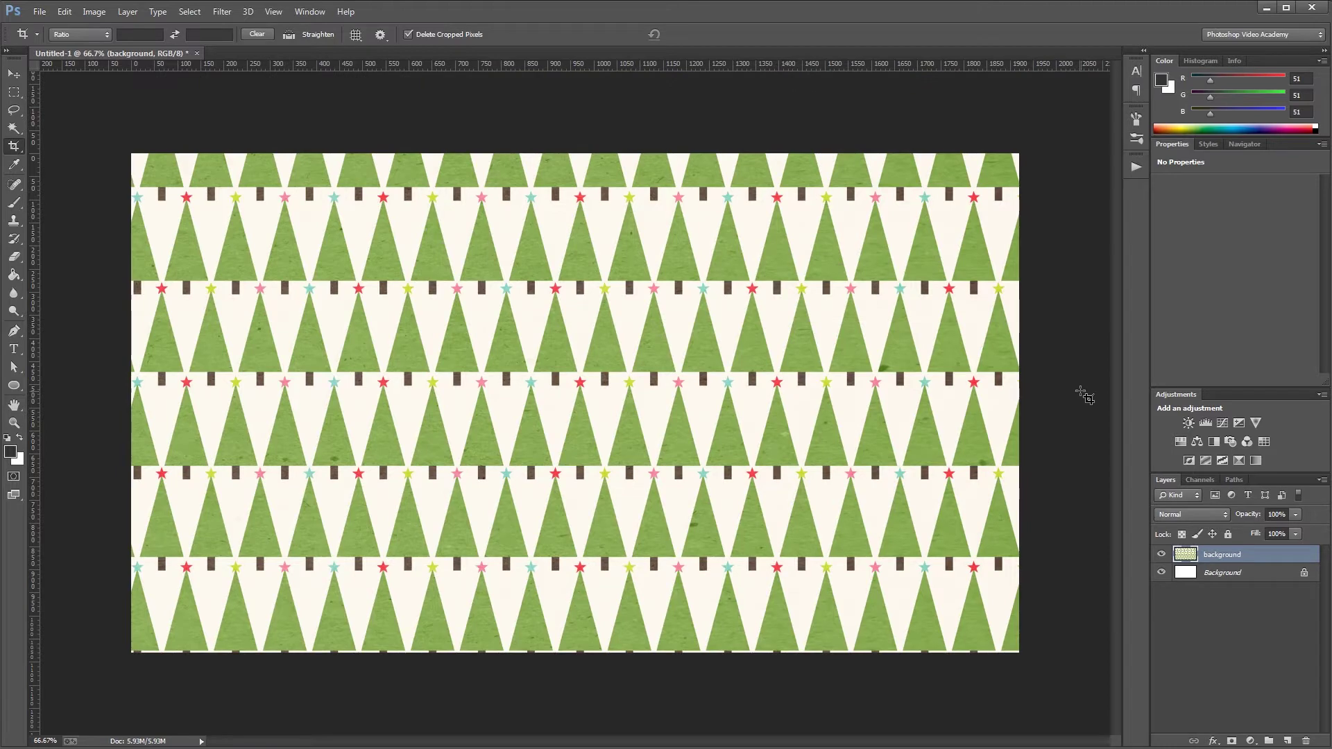
pyautogui.press('v')
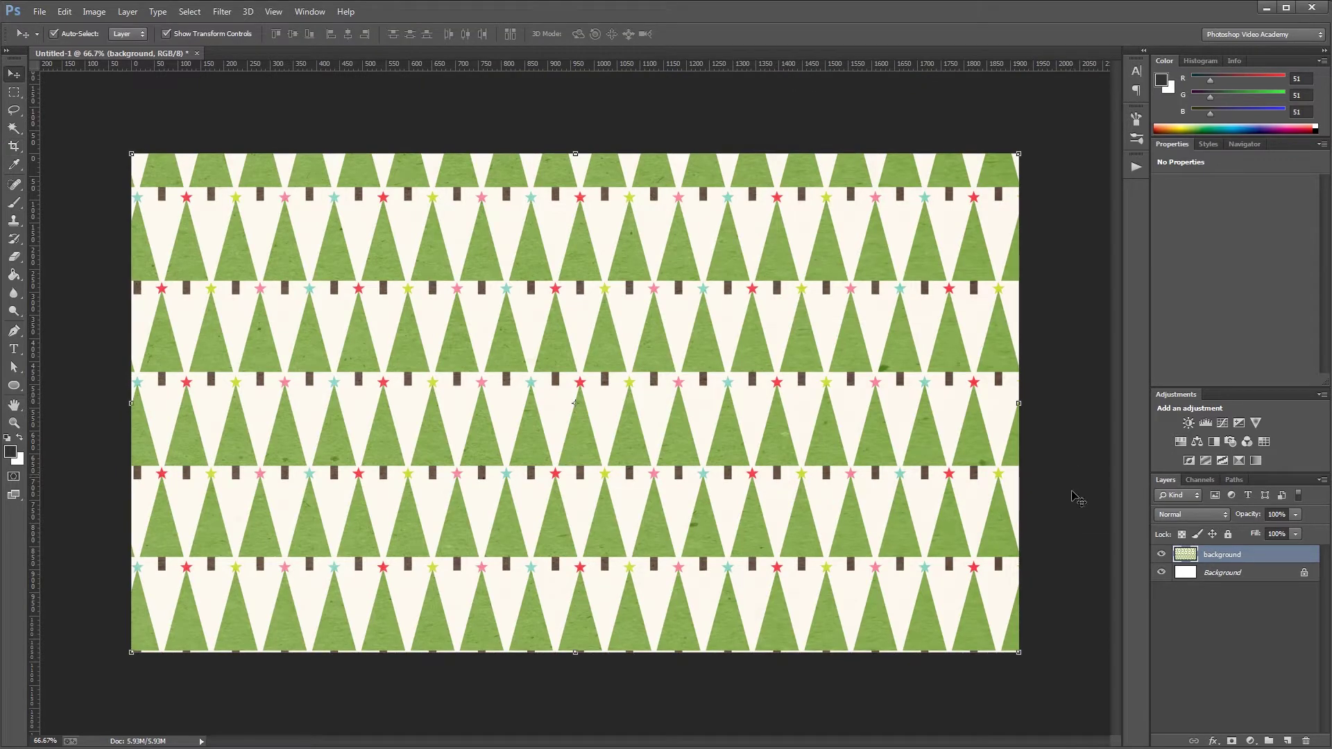
# Step: Add a Color Overlay of #821313 at 90% opacity to the tree pattern layer
pyautogui.doubleClick(1275, 555)
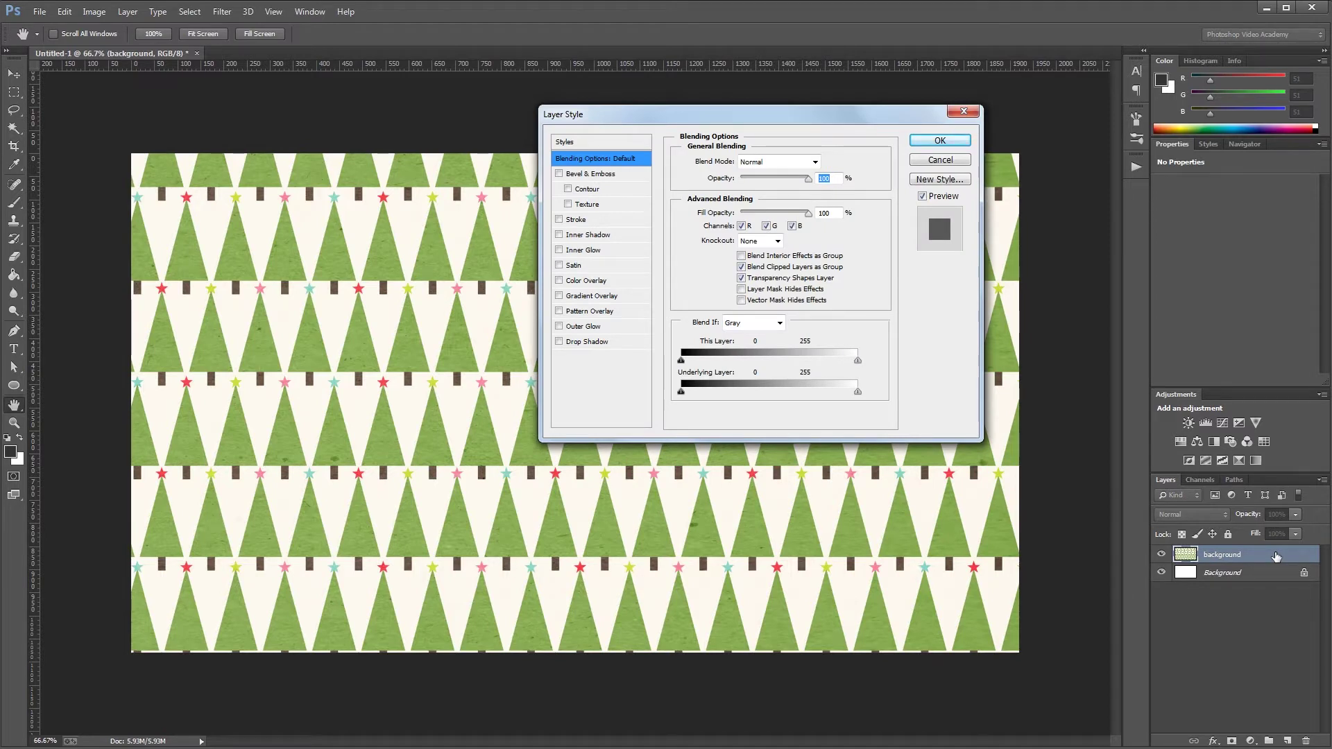
pyautogui.click(590, 281)
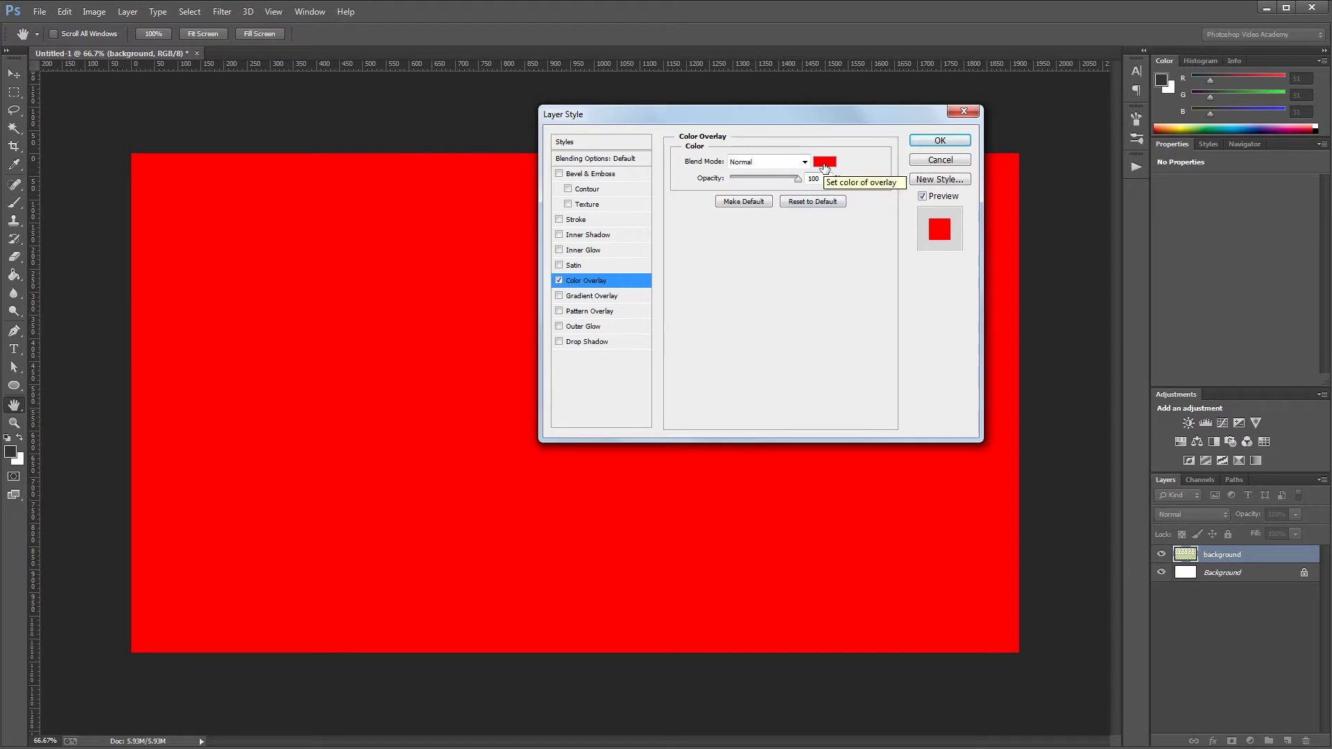
pyautogui.click(824, 164)
pyautogui.moveTo(1134, 92); pyautogui.dragTo(908, 261)
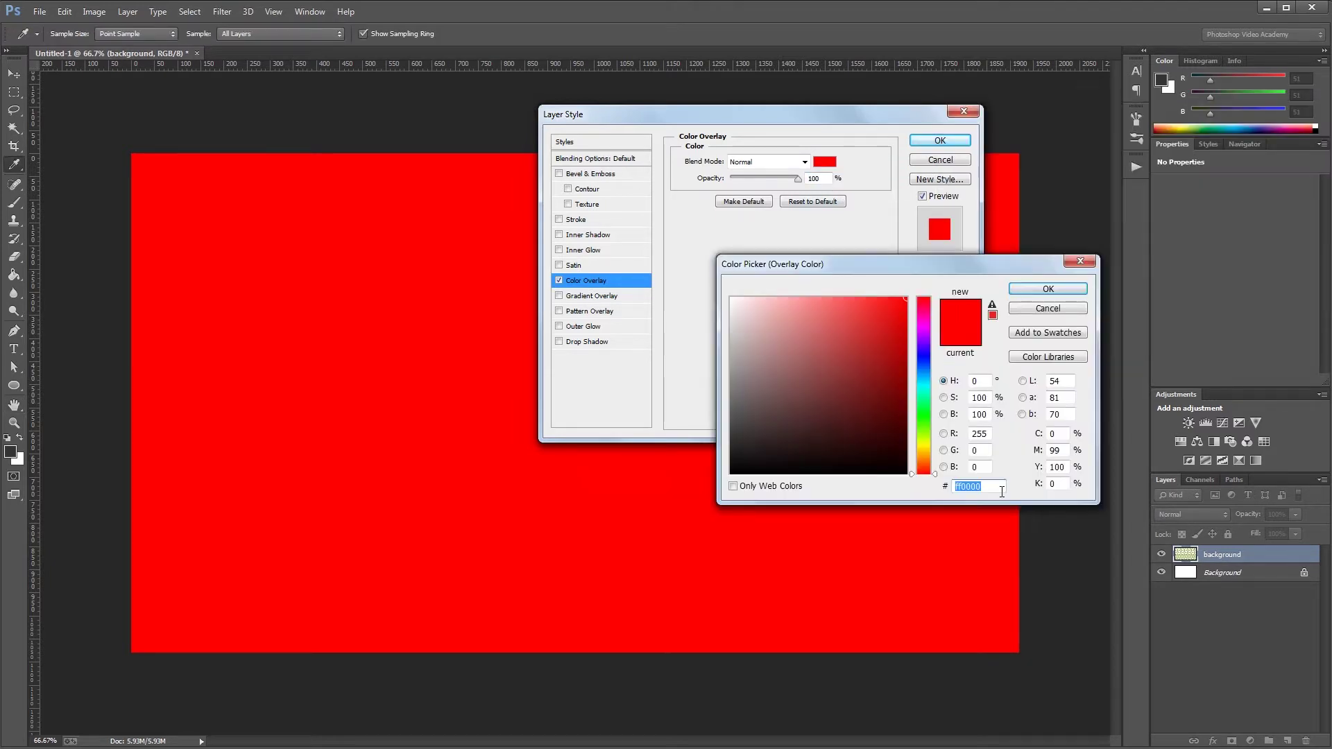
pyautogui.write('821313')
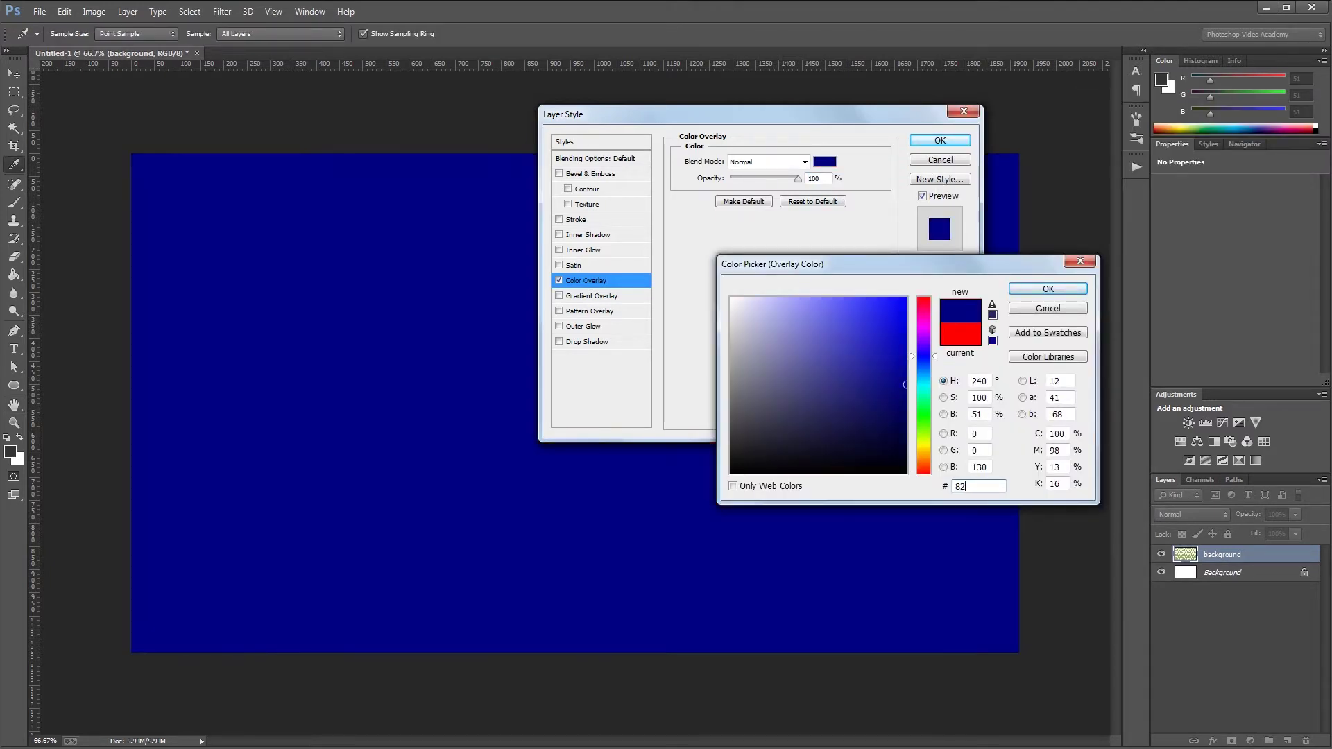
pyautogui.press('Return')
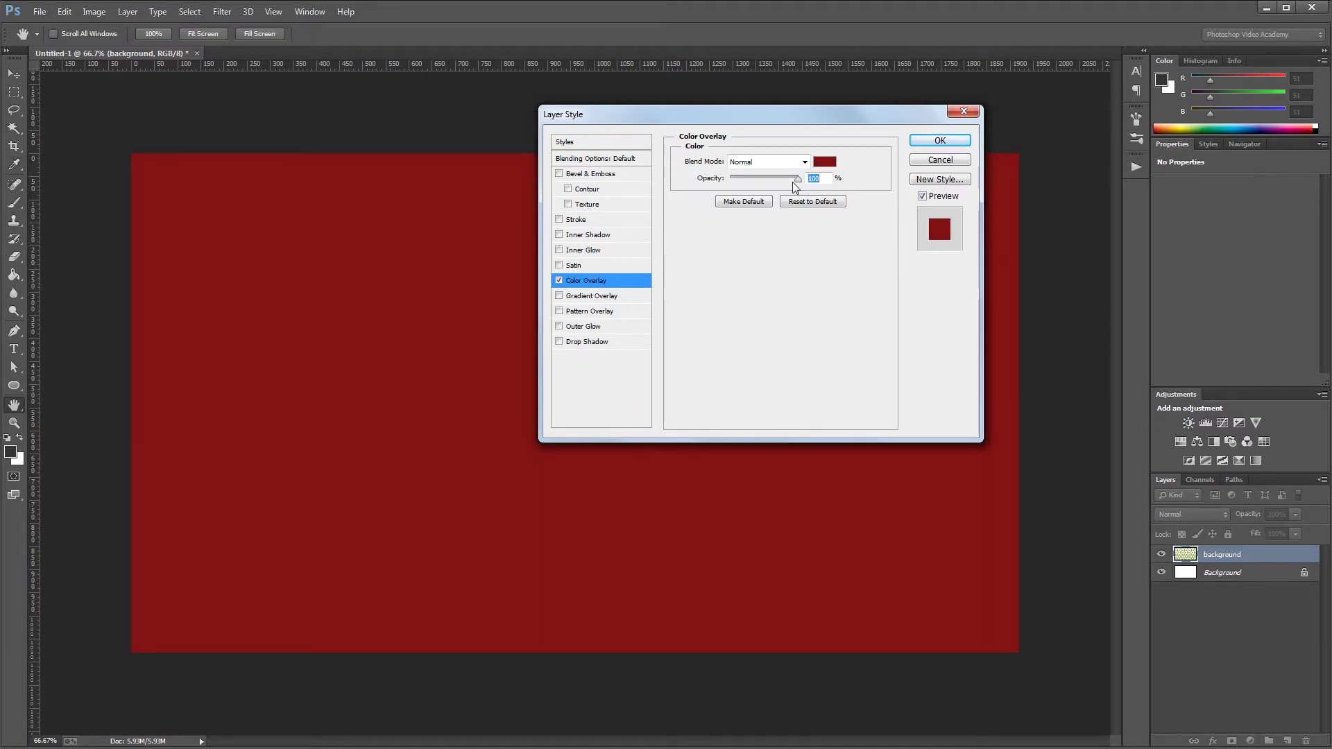
pyautogui.write('90')
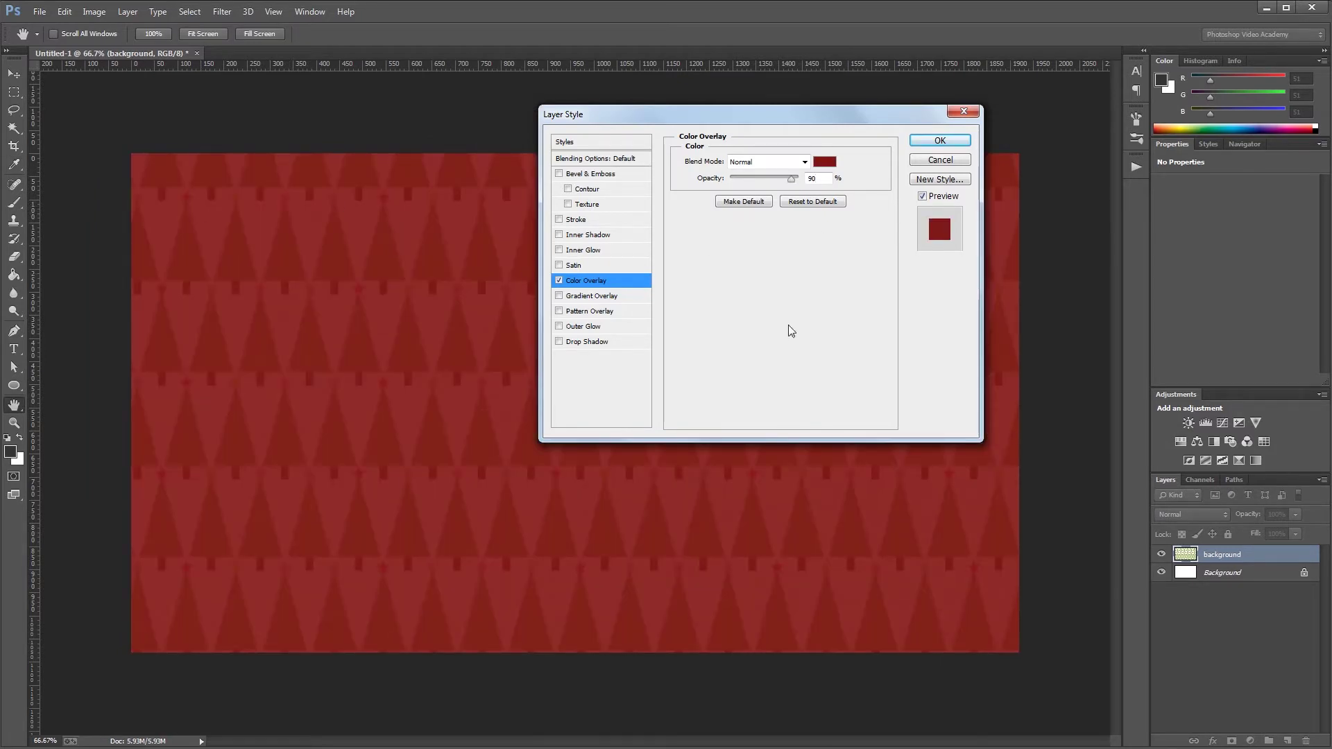
# Step: Add an Inner Glow to the tree pattern layer with 10% opacity and 150 px size, and apply the layer style
pyautogui.click(589, 252)
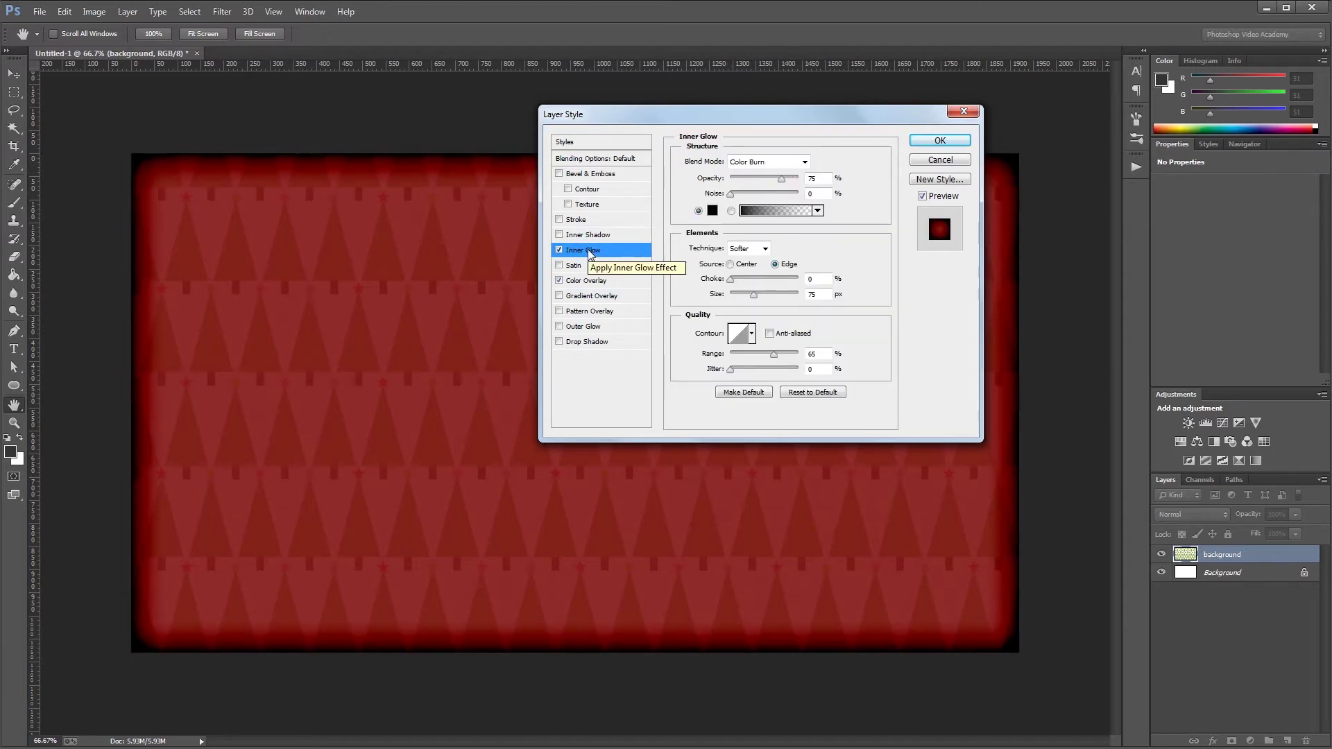
pyautogui.click(778, 184)
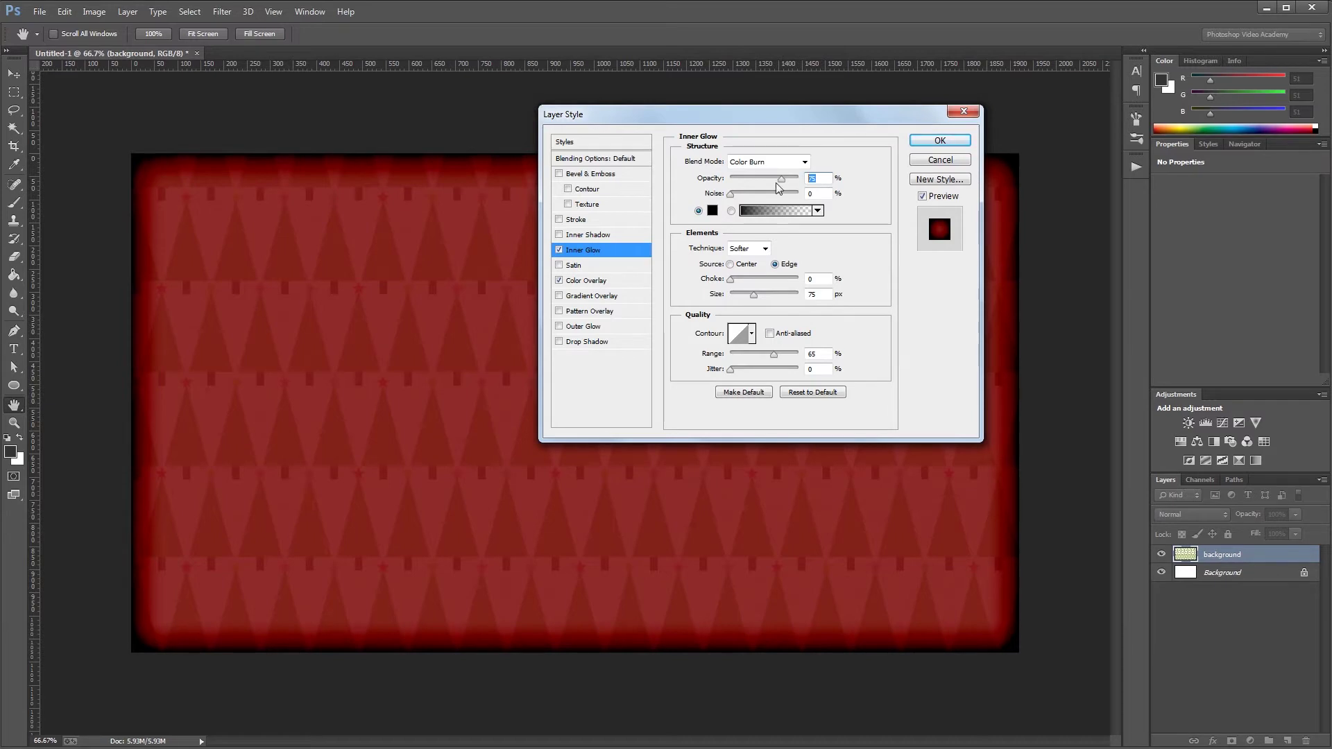
pyautogui.write('10')
pyautogui.doubleClick(817, 294)
pyautogui.write('150')
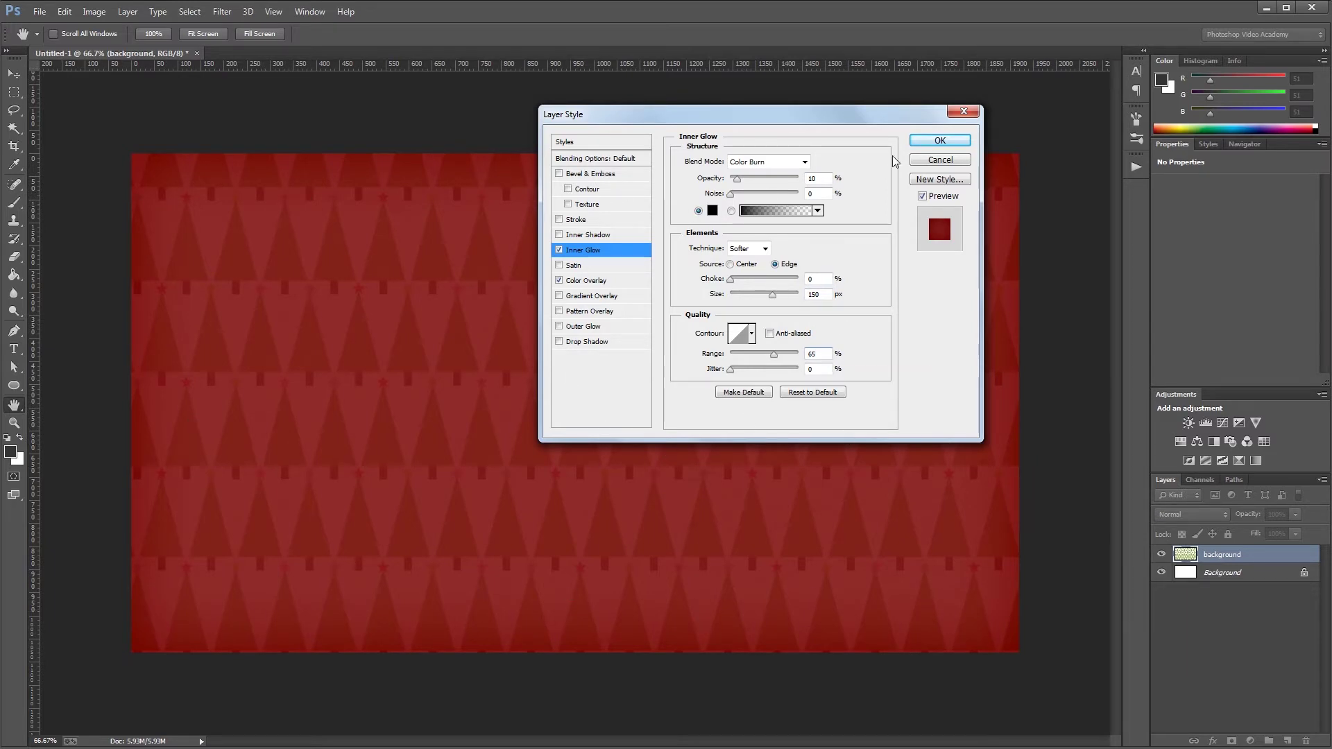
pyautogui.click(940, 140)
pyautogui.press('v')
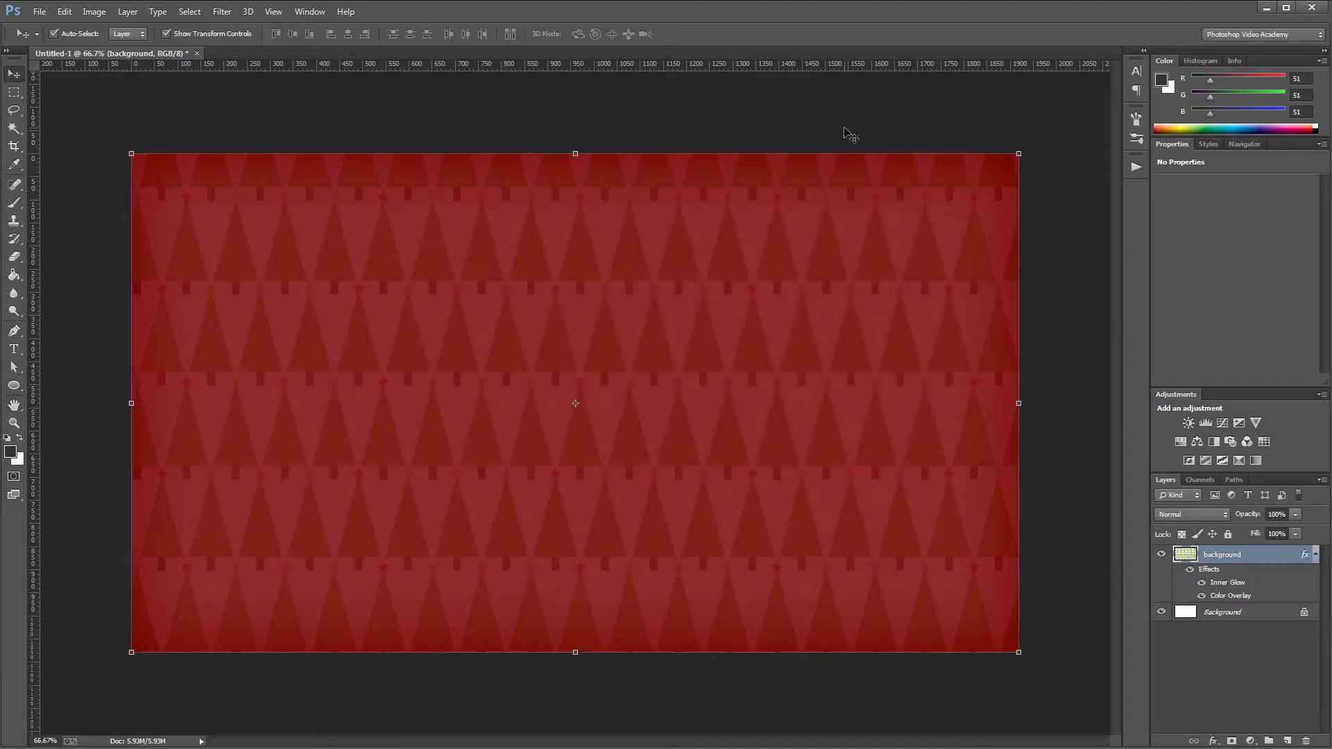
# Step: Set the foreground color to #FCF9EF
pyautogui.click(10, 452)
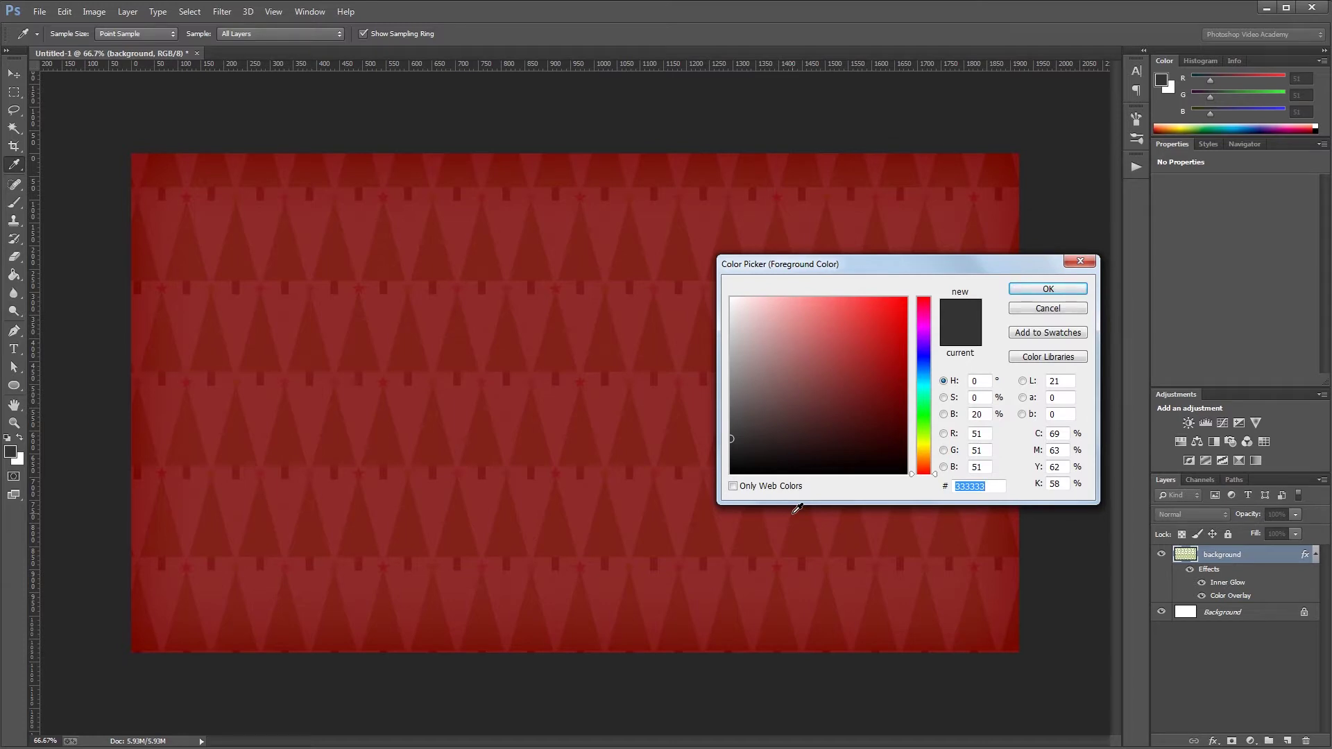
pyautogui.write('FCF')
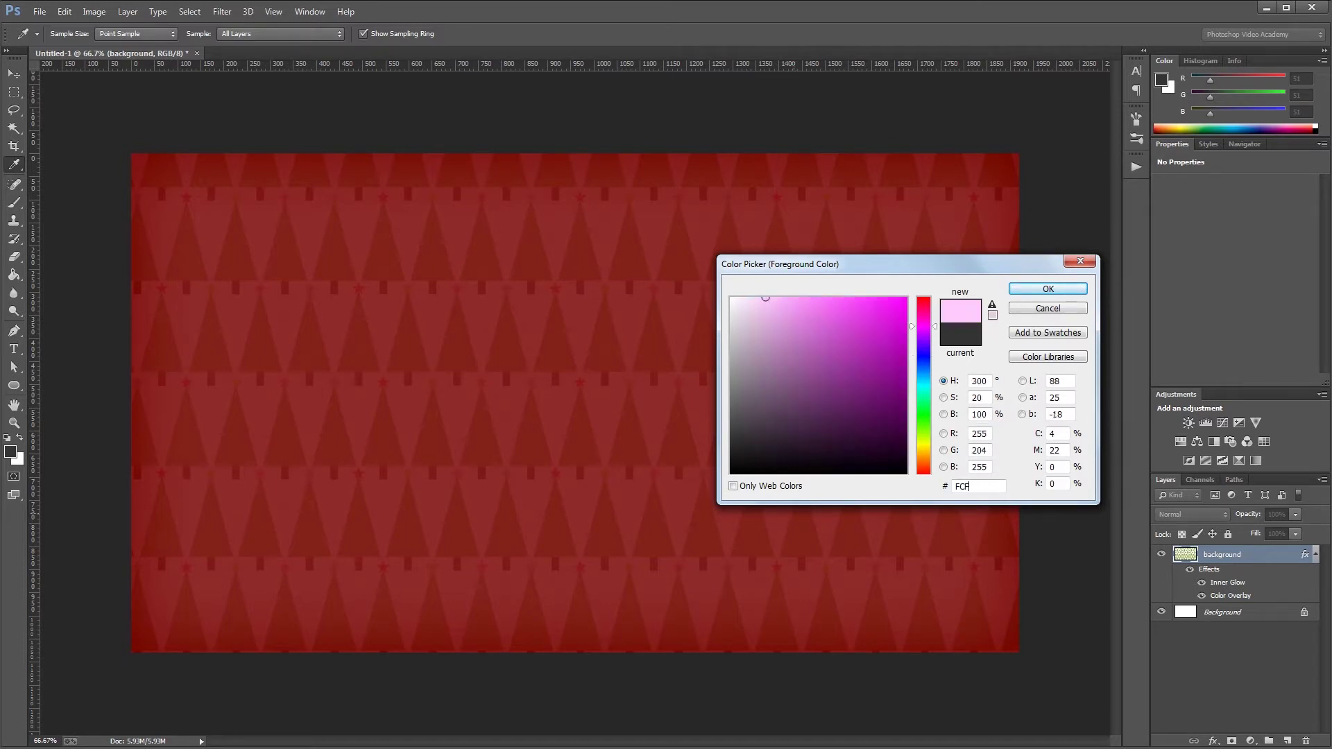
pyautogui.write('9EF')
pyautogui.press('Return')
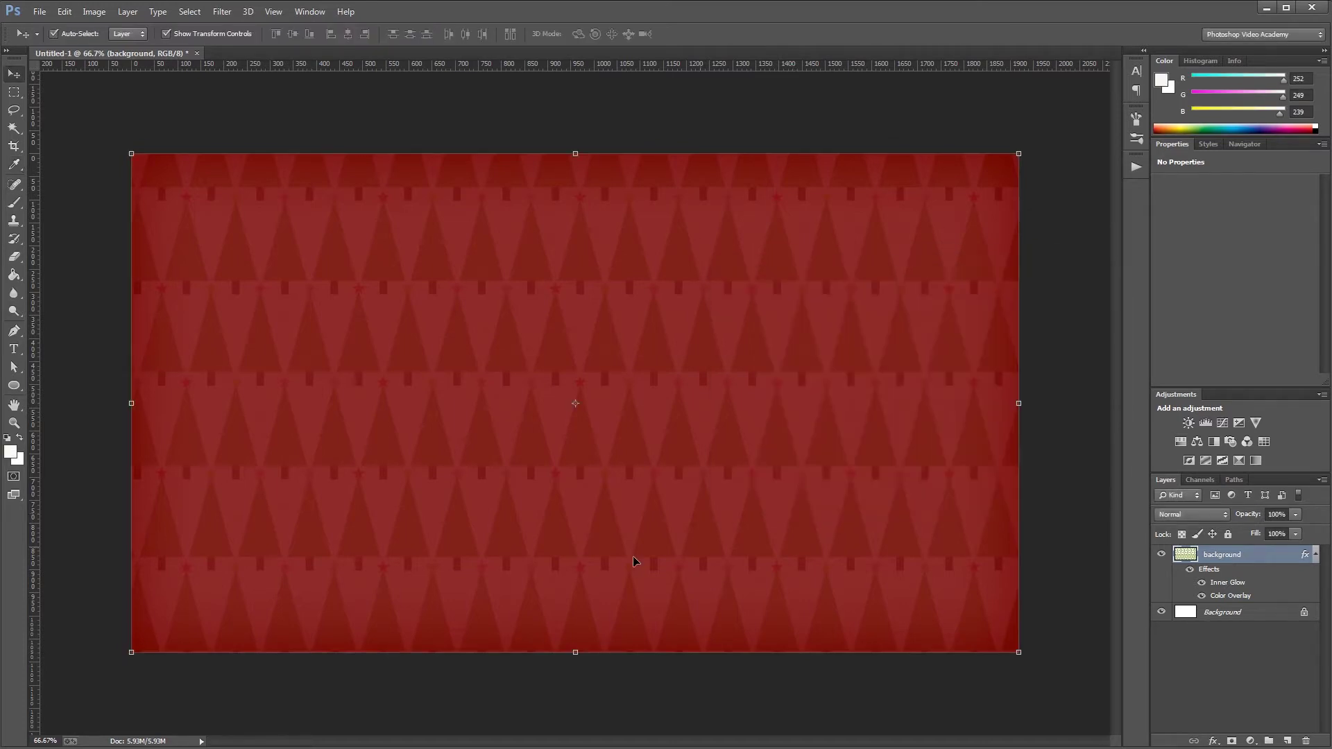
# Step: Create a 1400 by 700 px rectangle shape in the foreground color and move it to about the middle of the canvas
pyautogui.click(16, 387)
pyautogui.click(65, 387)
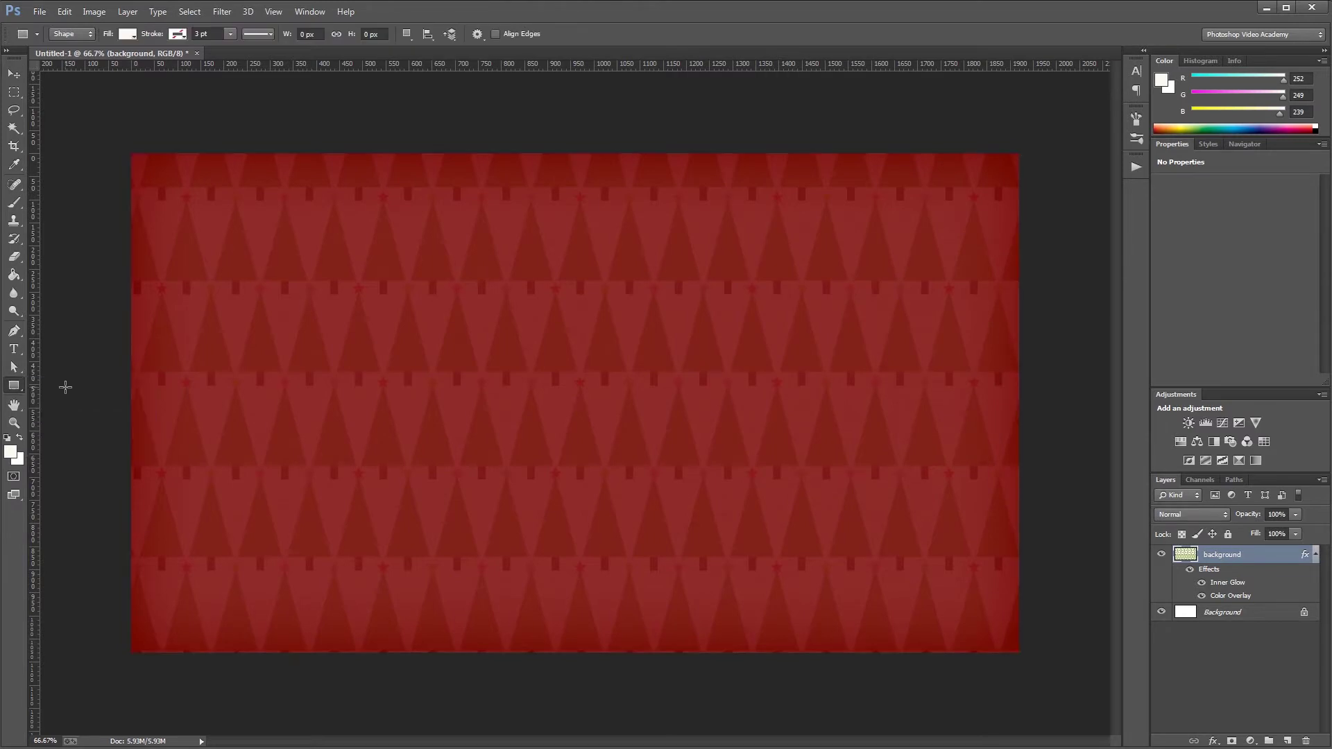
pyautogui.click(91, 33)
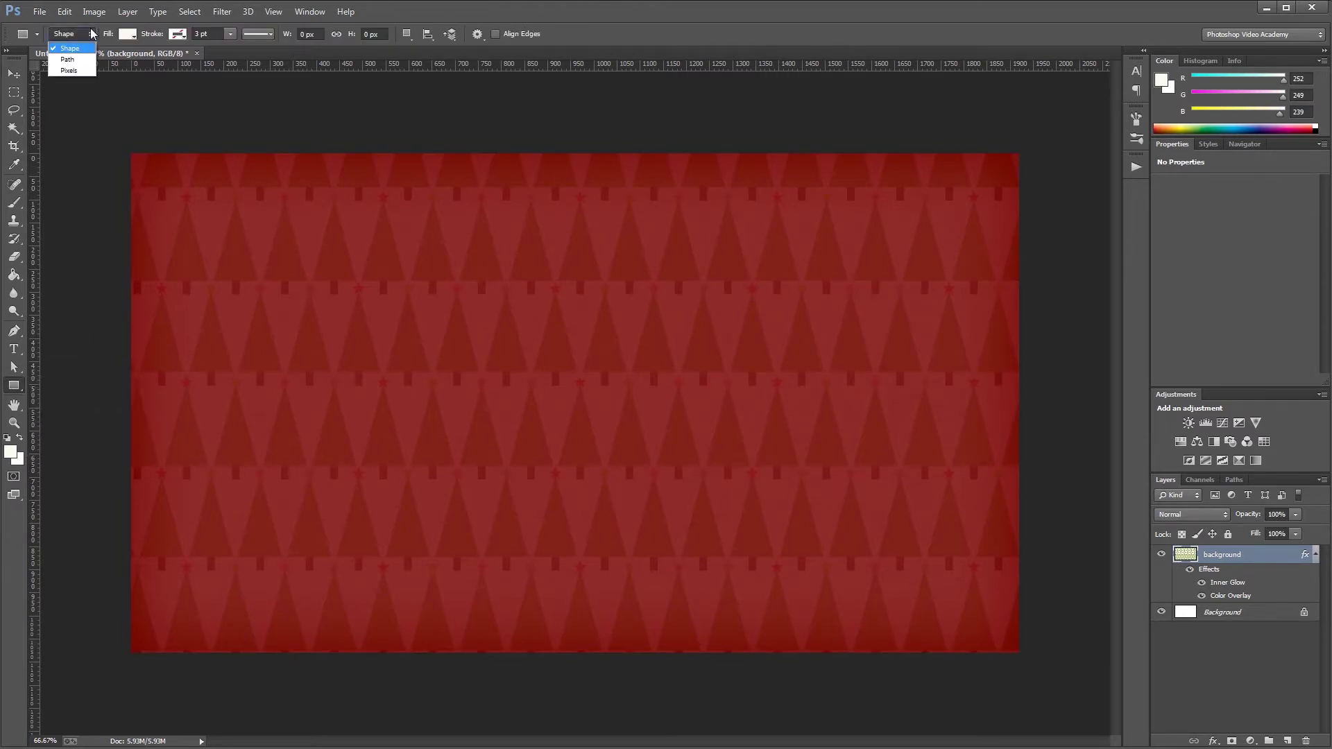
pyautogui.click(91, 33)
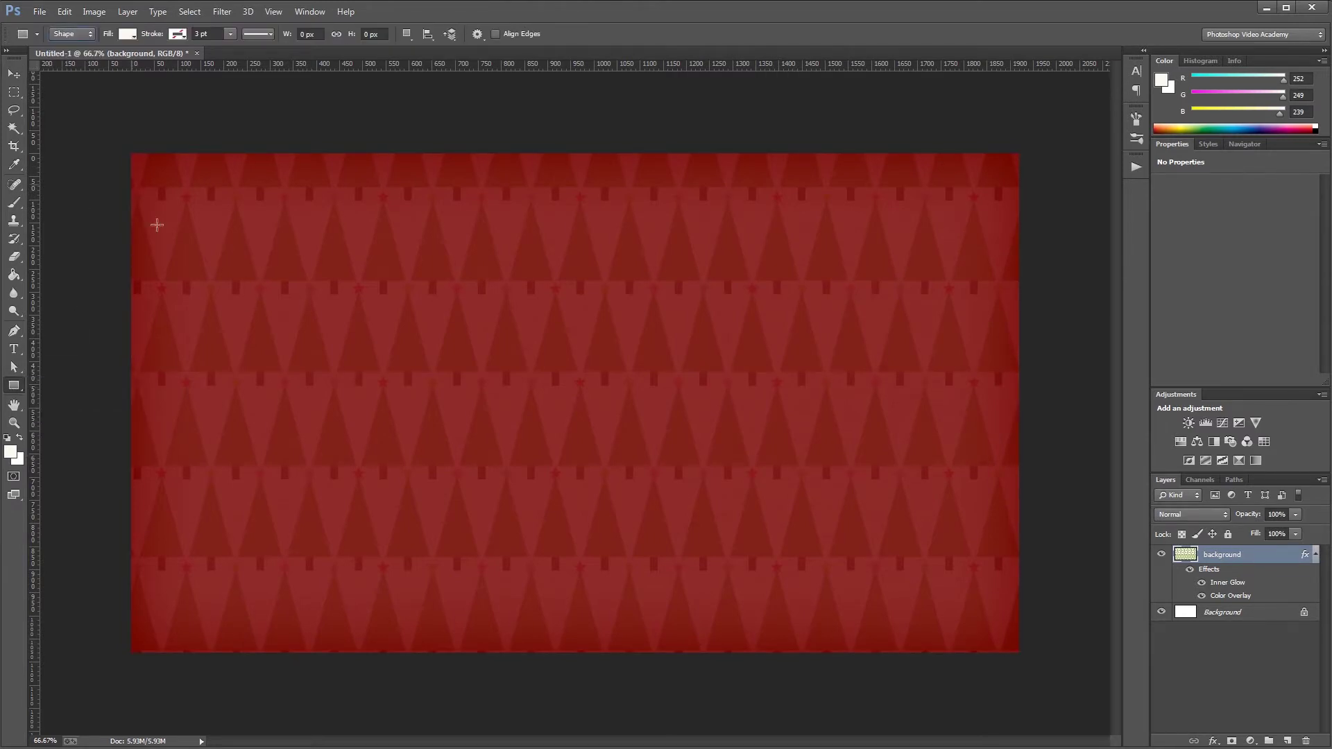
pyautogui.click(430, 378)
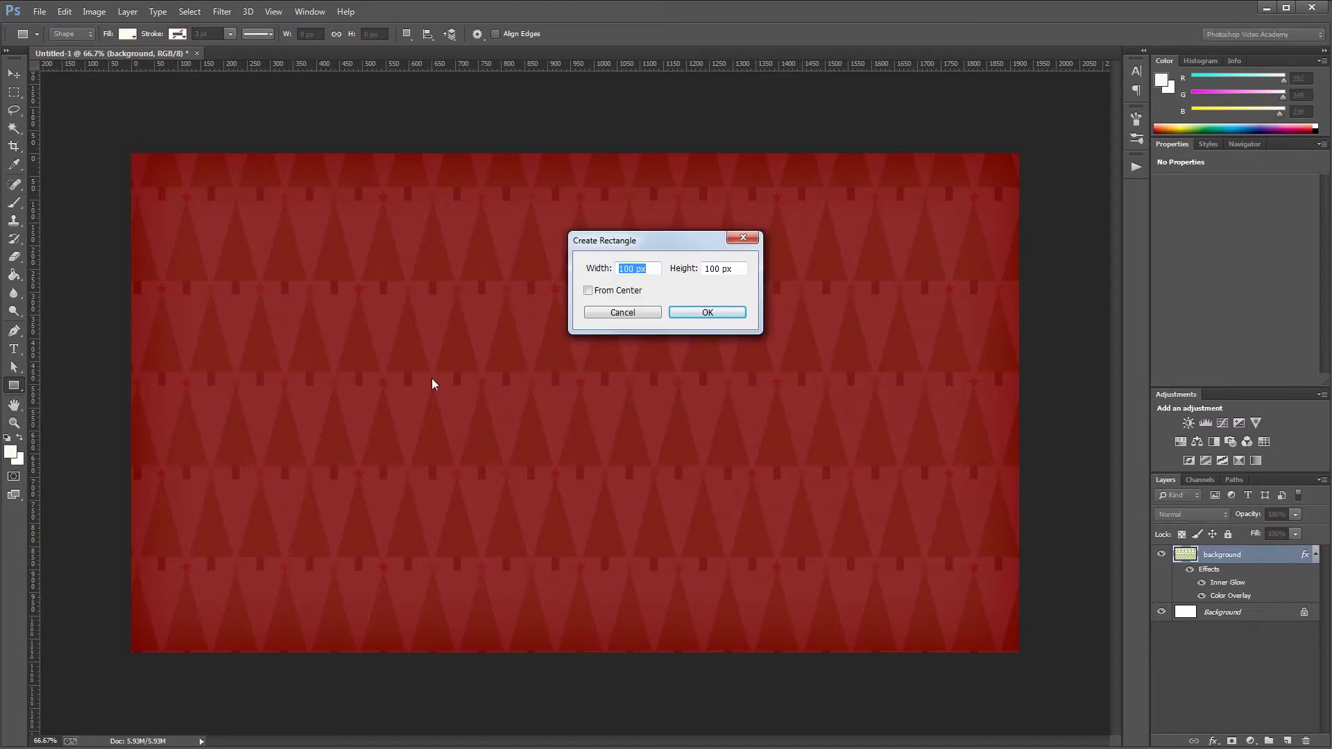
pyautogui.write('1400')
pyautogui.press('Tab')
pyautogui.write('700')
pyautogui.click(708, 312)
pyautogui.press('v')
pyautogui.moveTo(794, 487); pyautogui.dragTo(617, 335)
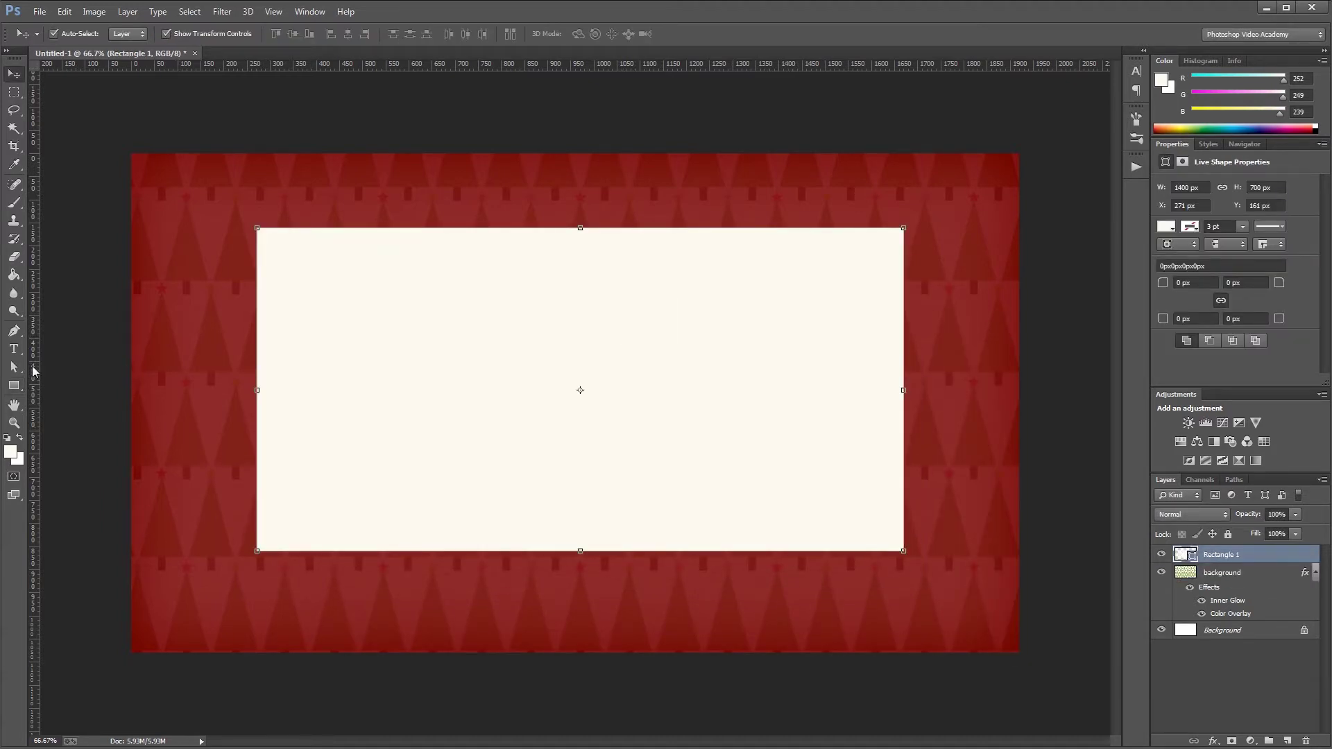
# Step: Subtract a circle about 36 px in diameter from the cream rectangle near its upper-left corner
pyautogui.moveTo(14, 386); pyautogui.dragTo(90, 416)
pyautogui.moveTo(286, 262); pyautogui.dragTo(300, 276)
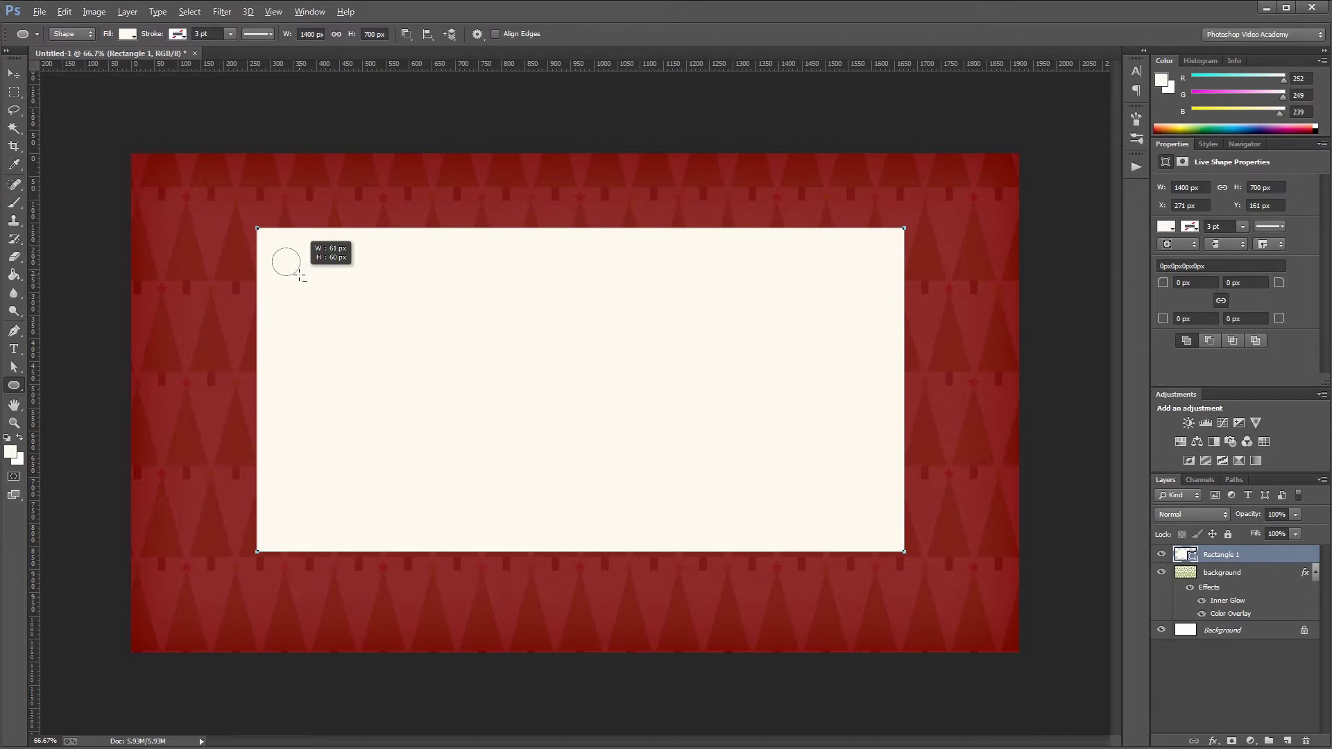
pyautogui.moveTo(300, 276); pyautogui.dragTo(298, 278)
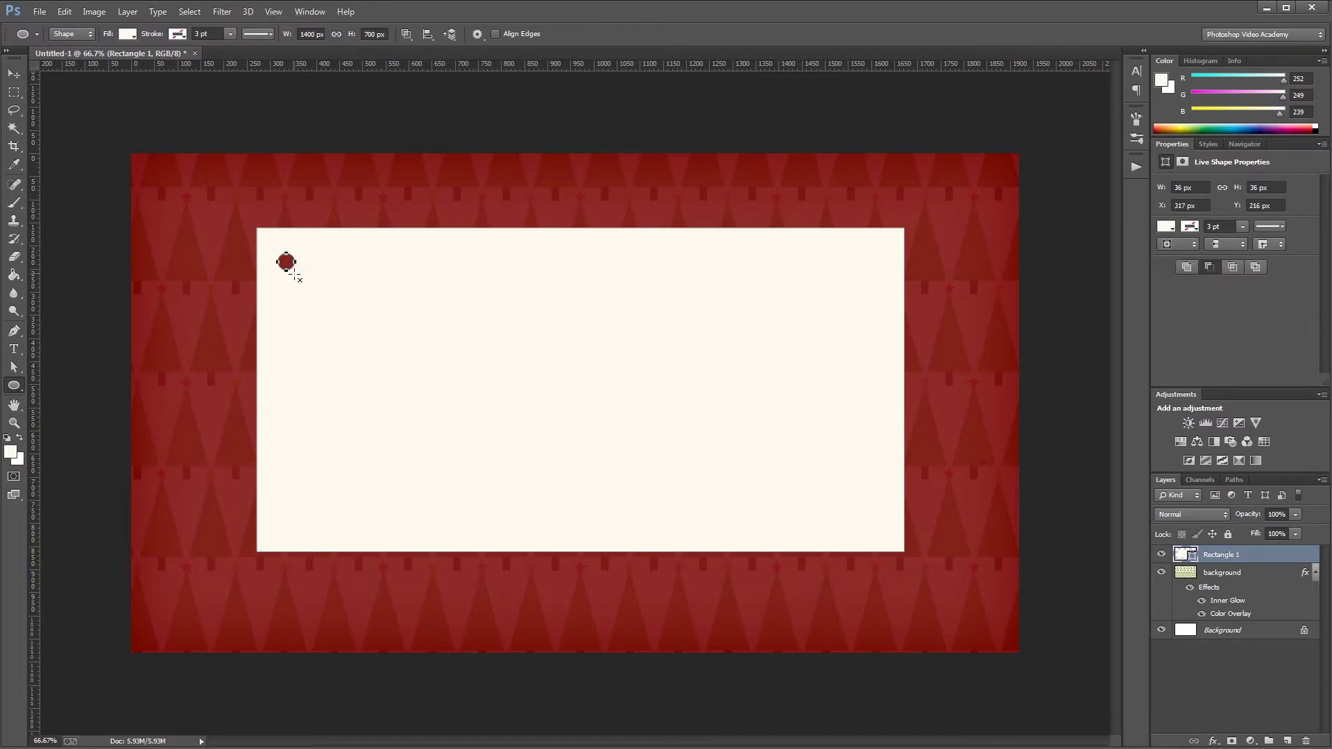
pyautogui.press('v')
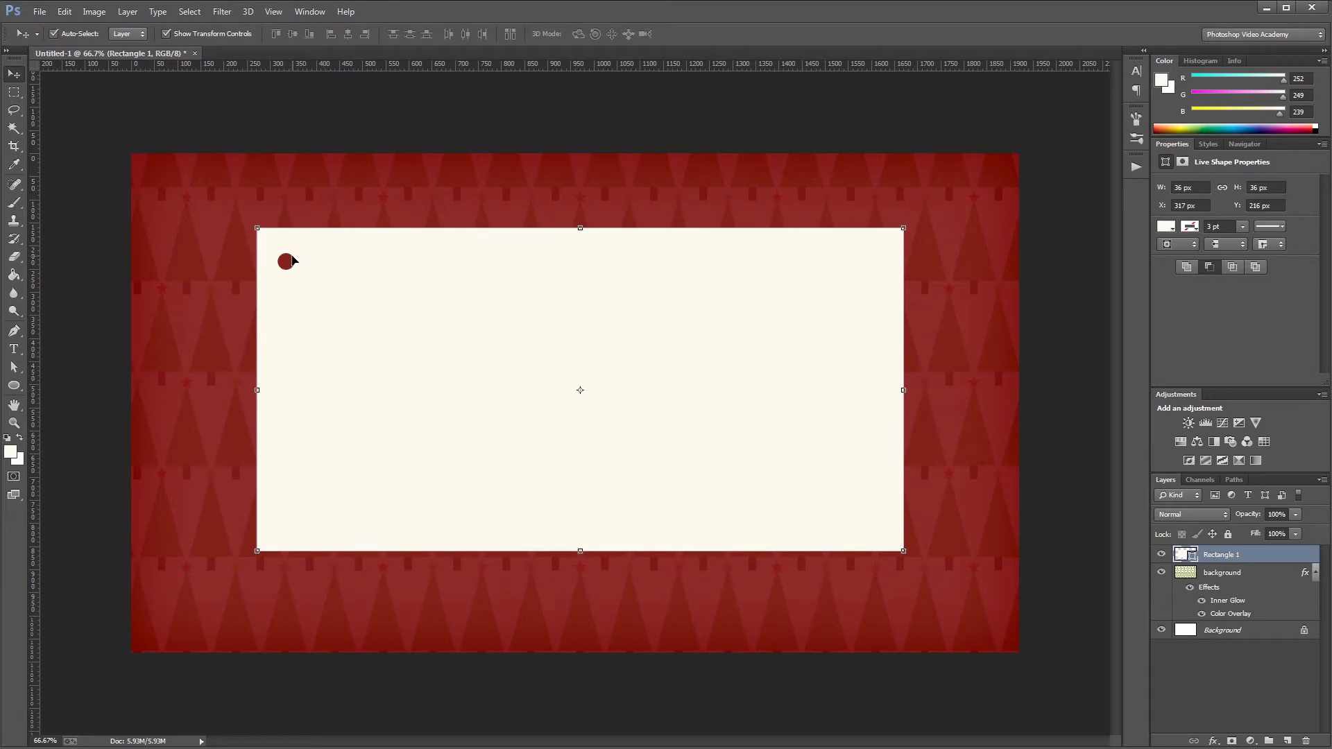
# Step: Create a 25 by 700 px rectangle shape and align it flush against the outside of the large rectangle's right edge
pyautogui.click(15, 387)
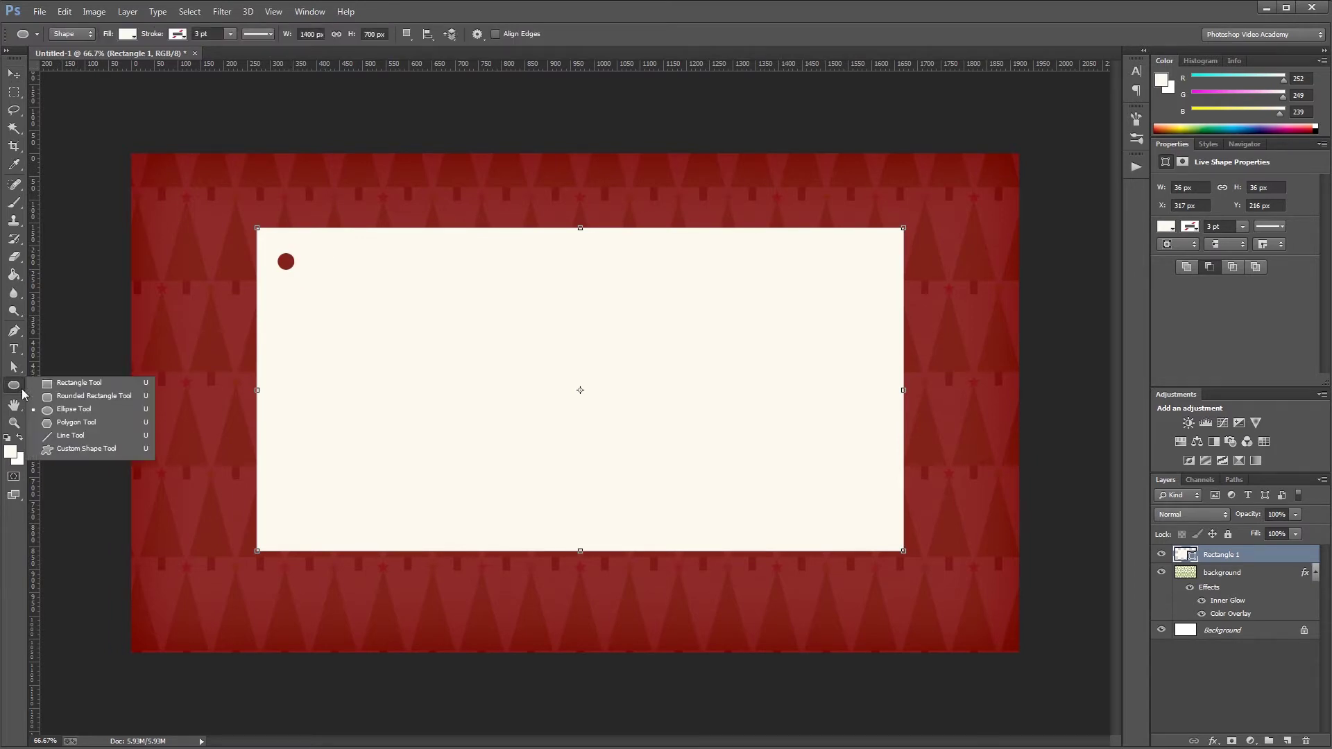
pyautogui.click(70, 389)
pyautogui.click(522, 395)
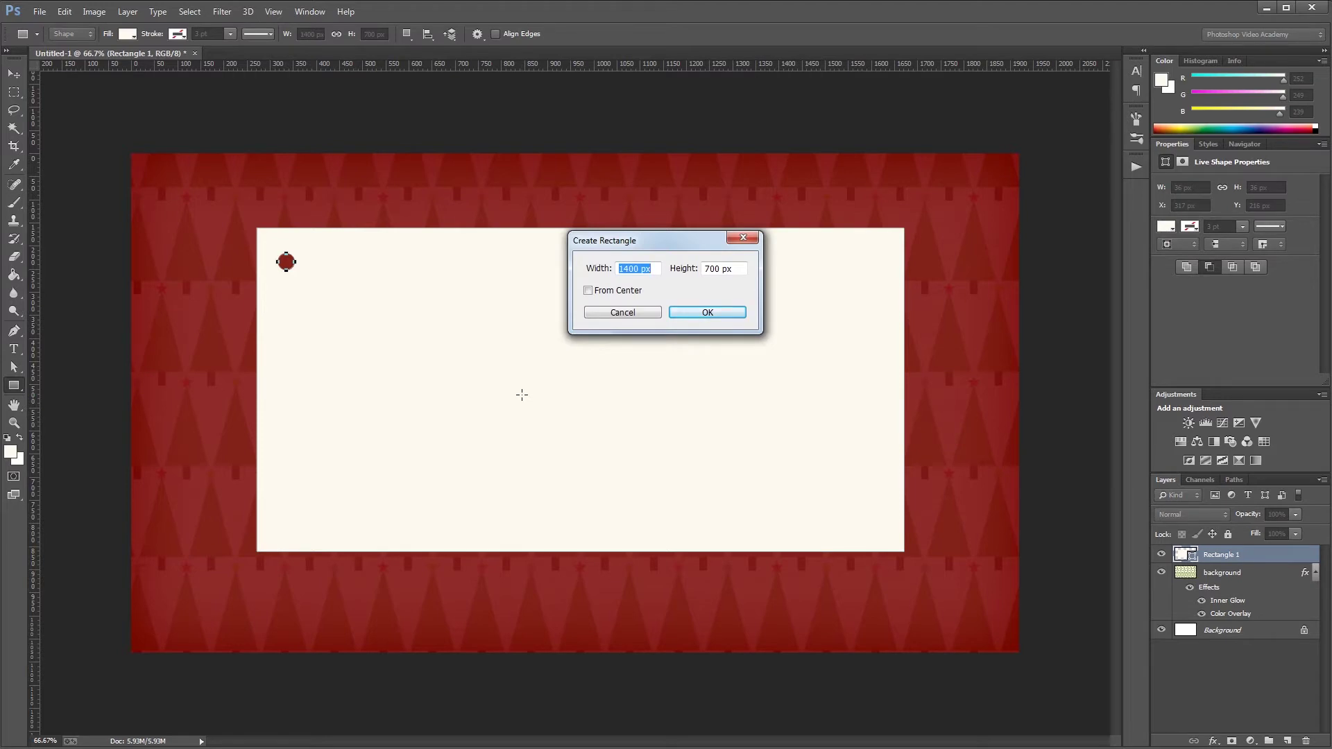
pyautogui.write('25')
pyautogui.press('Tab')
pyautogui.press('Return')
pyautogui.press('v')
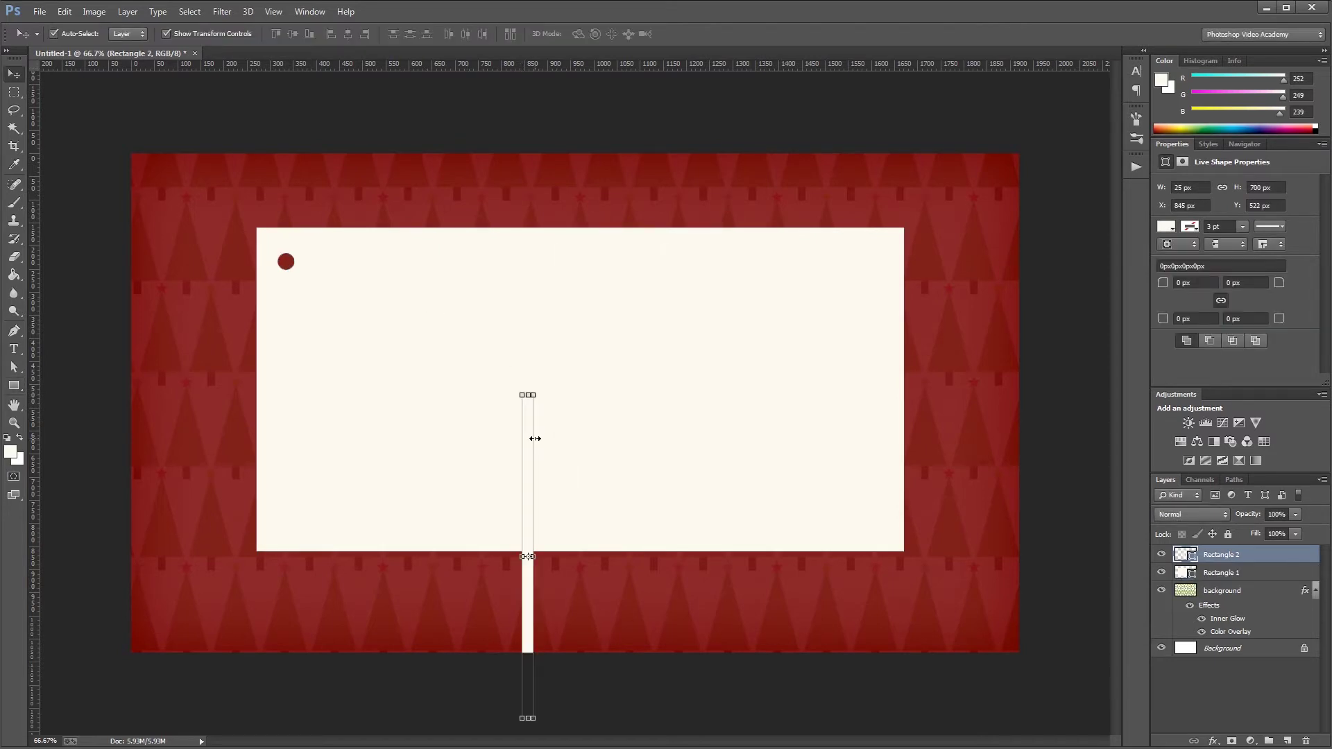
pyautogui.moveTo(526, 425); pyautogui.dragTo(913, 258)
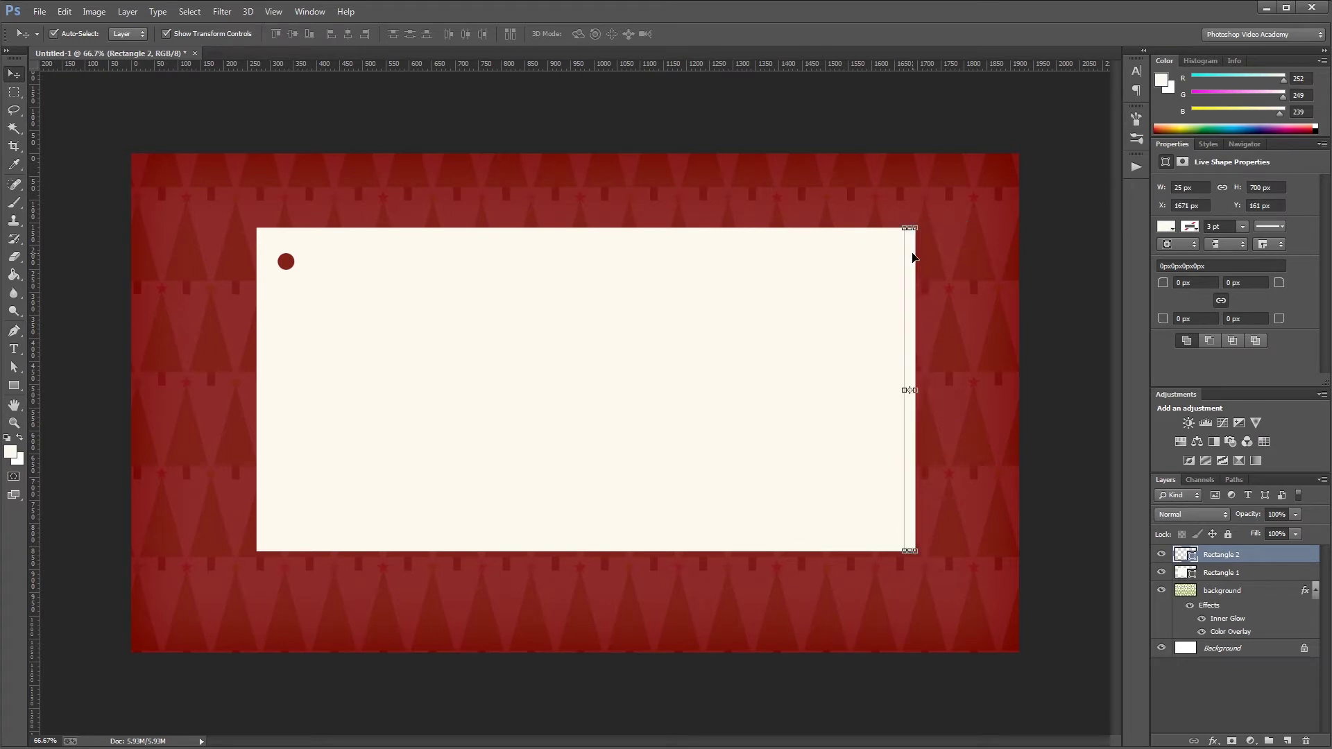
# Step: Change the fill color of the narrow strip along the card's right edge to #B6D58A
pyautogui.doubleClick(1181, 555)
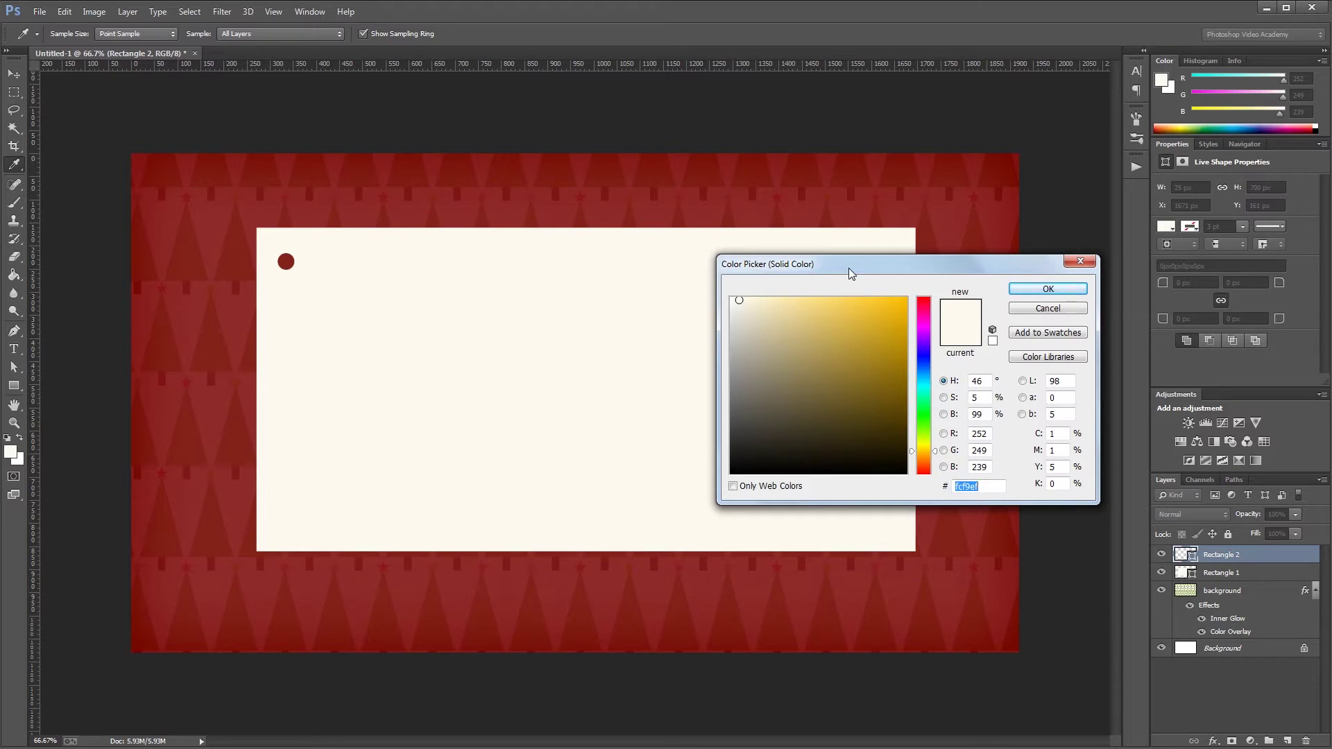
pyautogui.write('B6D')
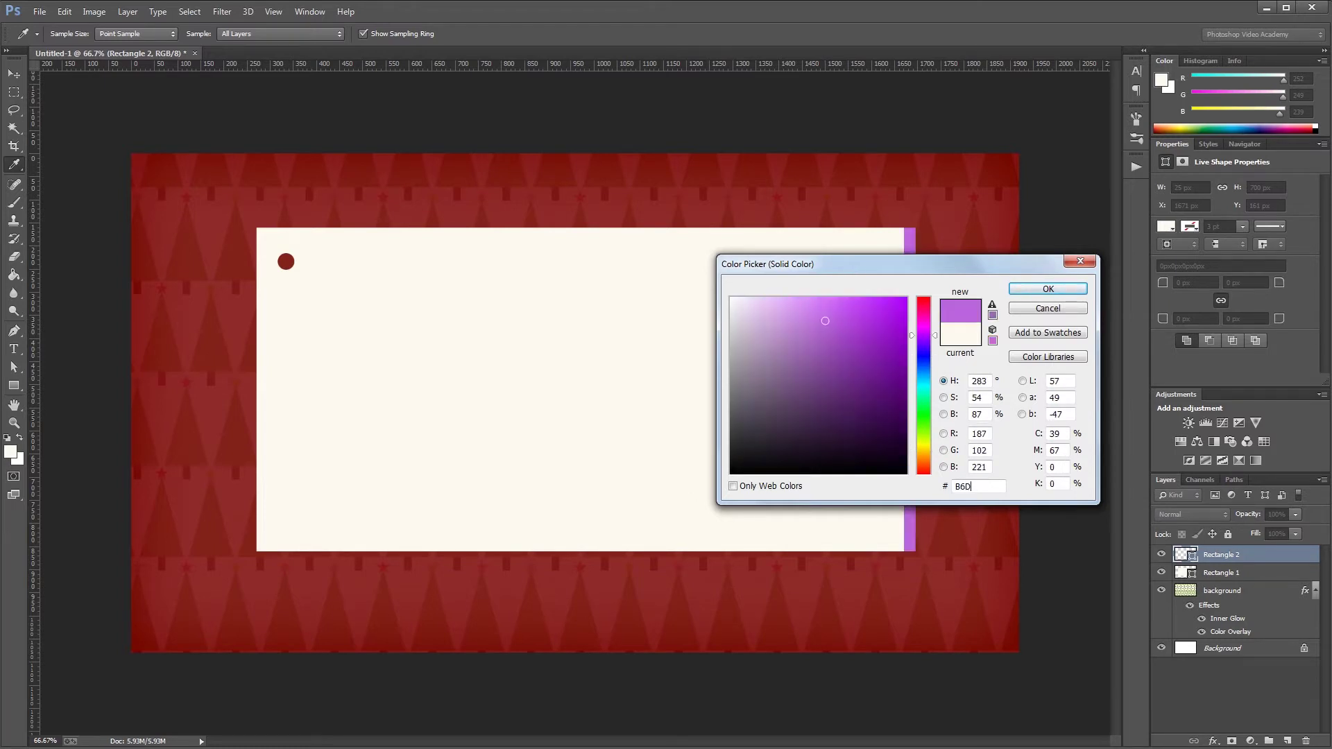
pyautogui.write('88A')
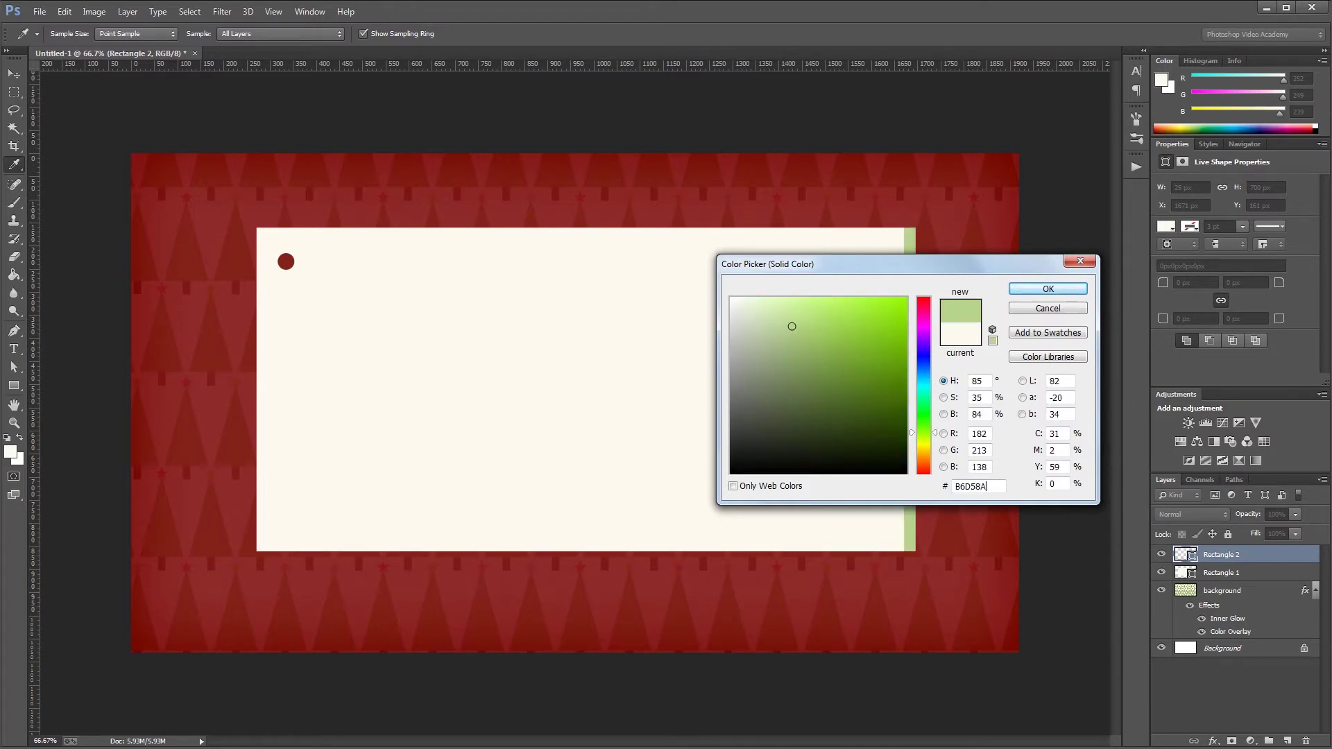
pyautogui.press('Return')
pyautogui.press('v')
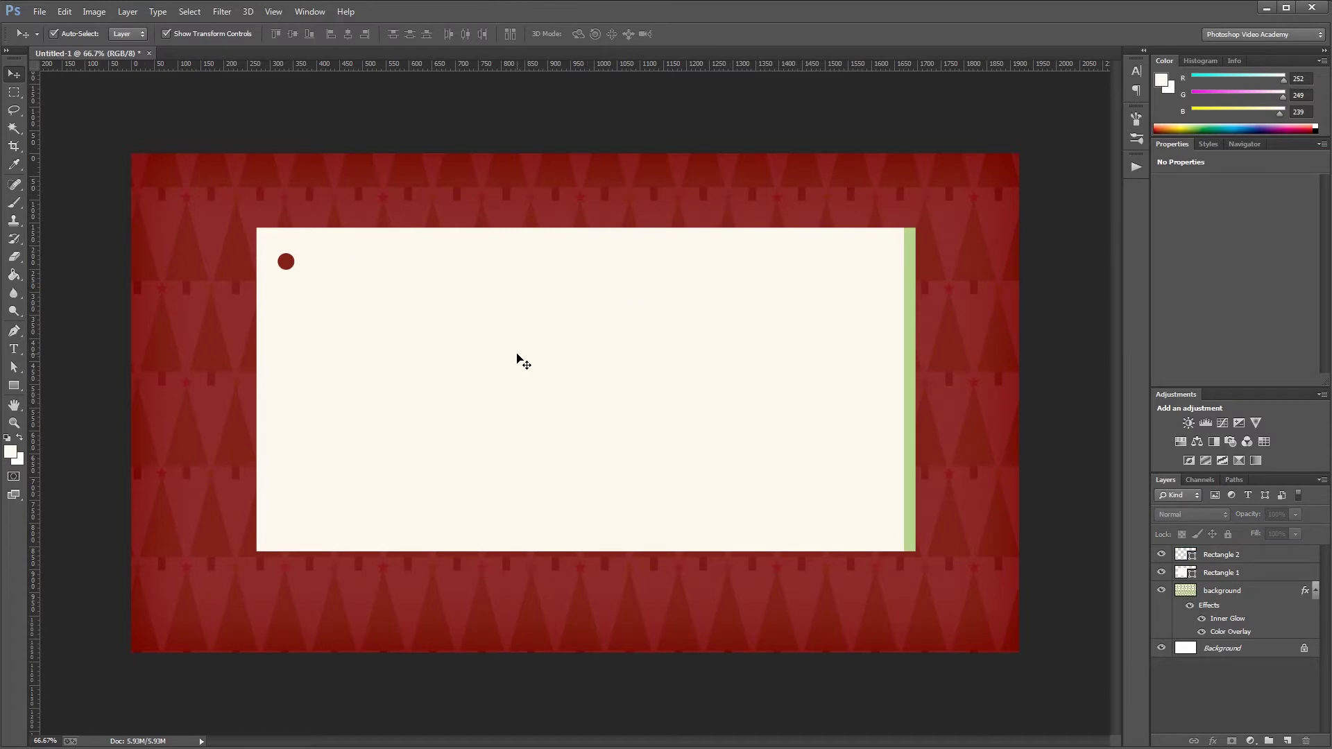
# Step: Reset the colors to default, add the text "To: My Favorite Person" in black, and place it near the card's upper-right corner
pyautogui.press('d')
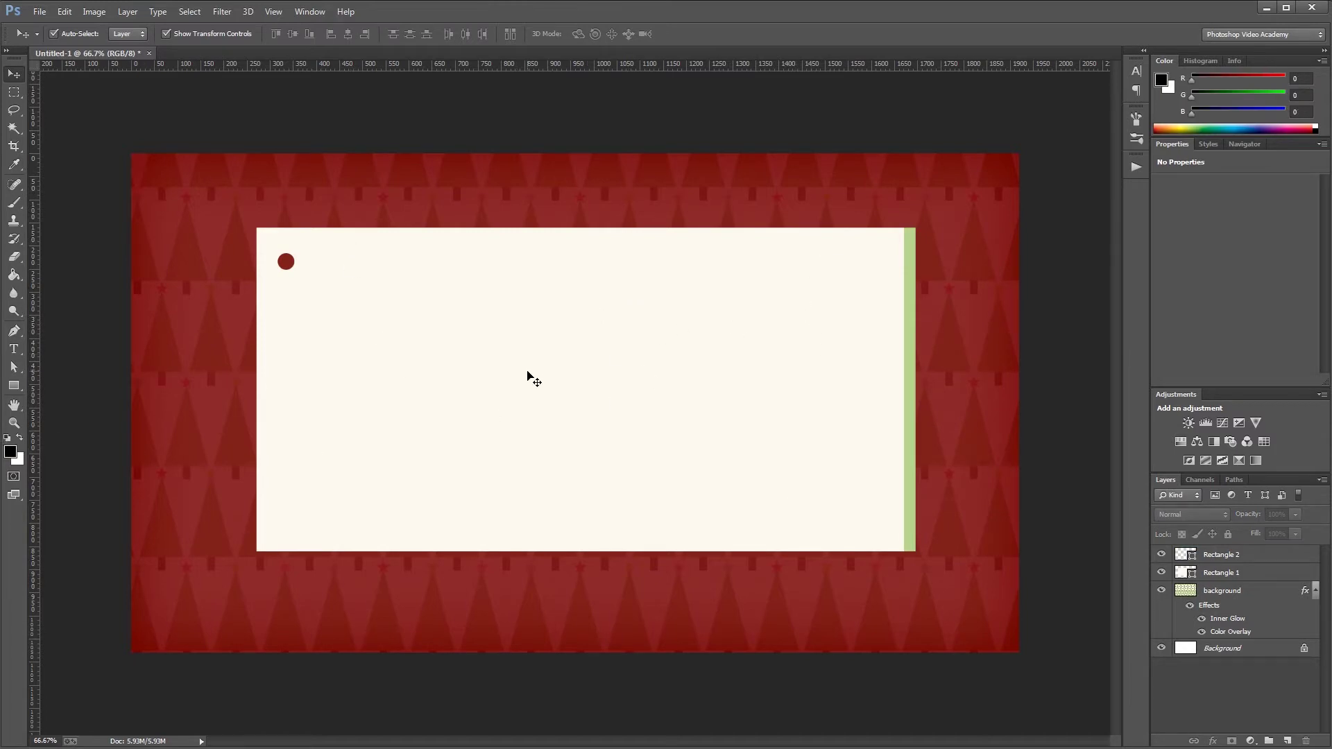
pyautogui.press('t')
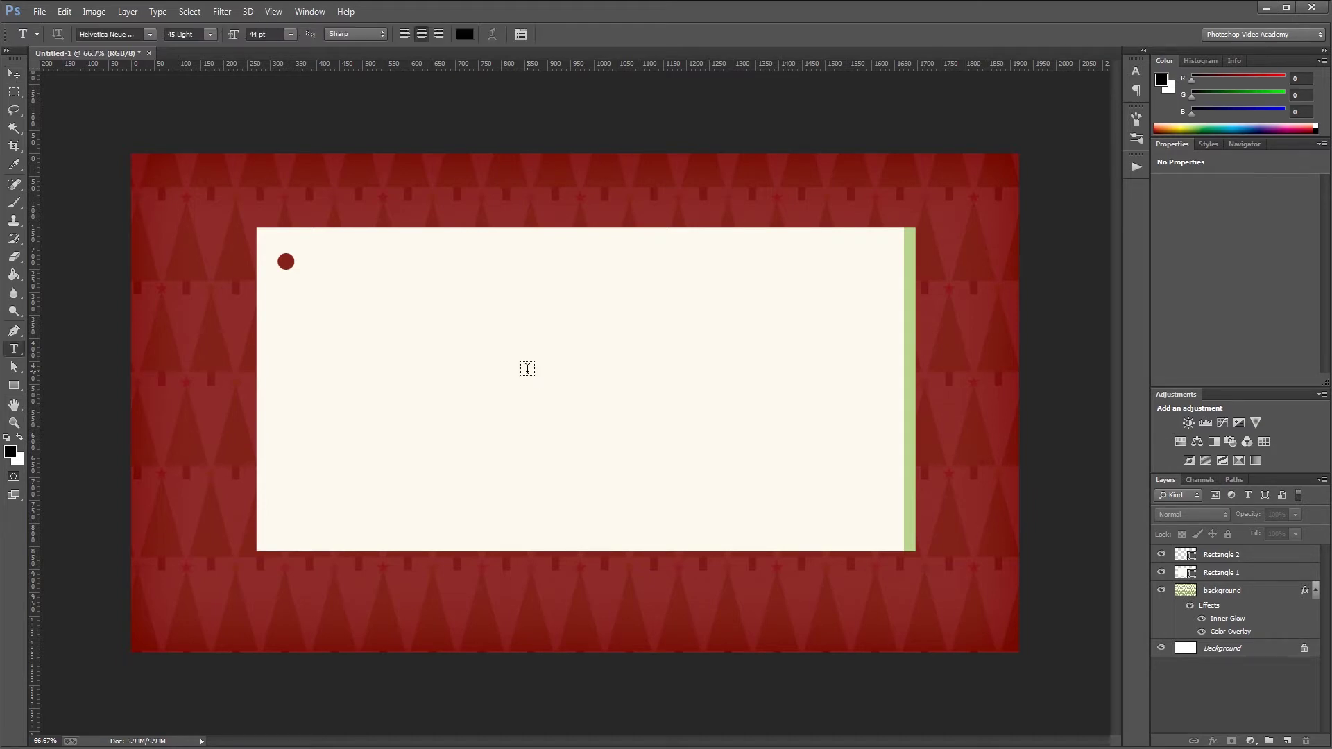
pyautogui.click(687, 293)
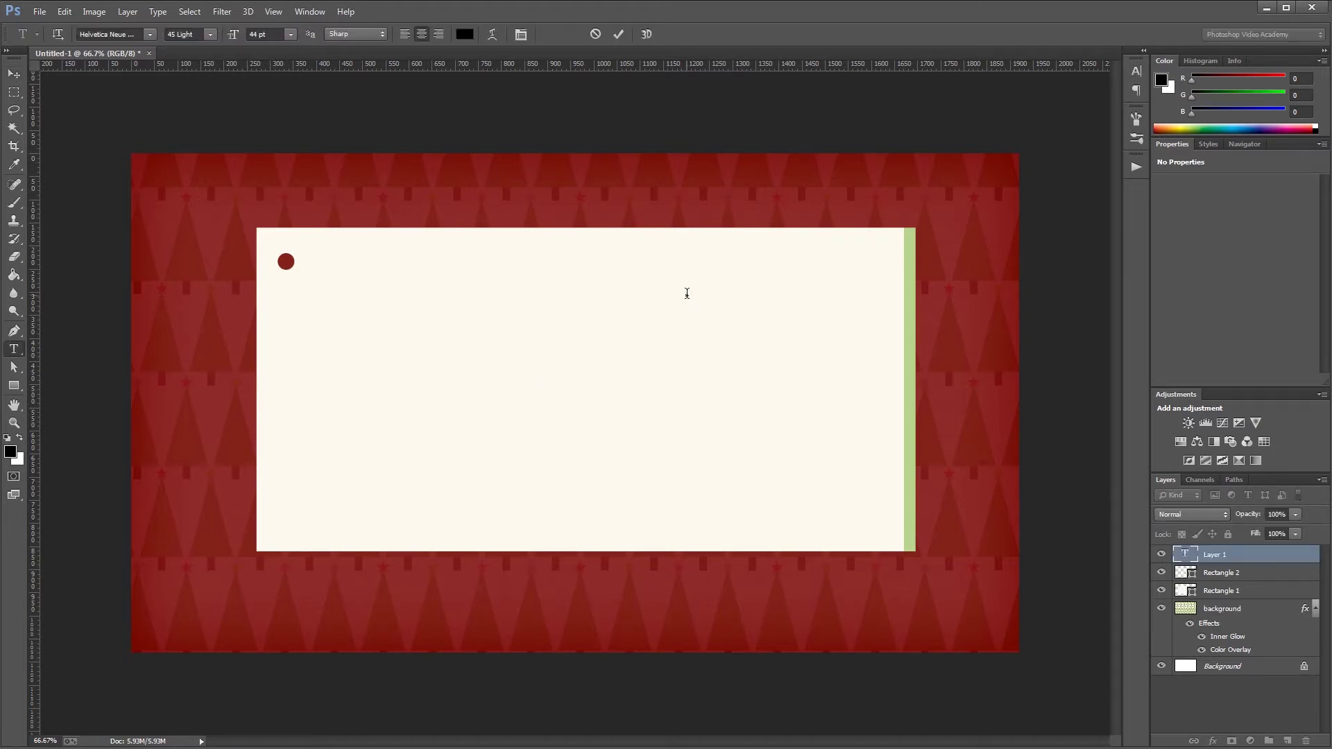
pyautogui.write('To: My Favorite Person')
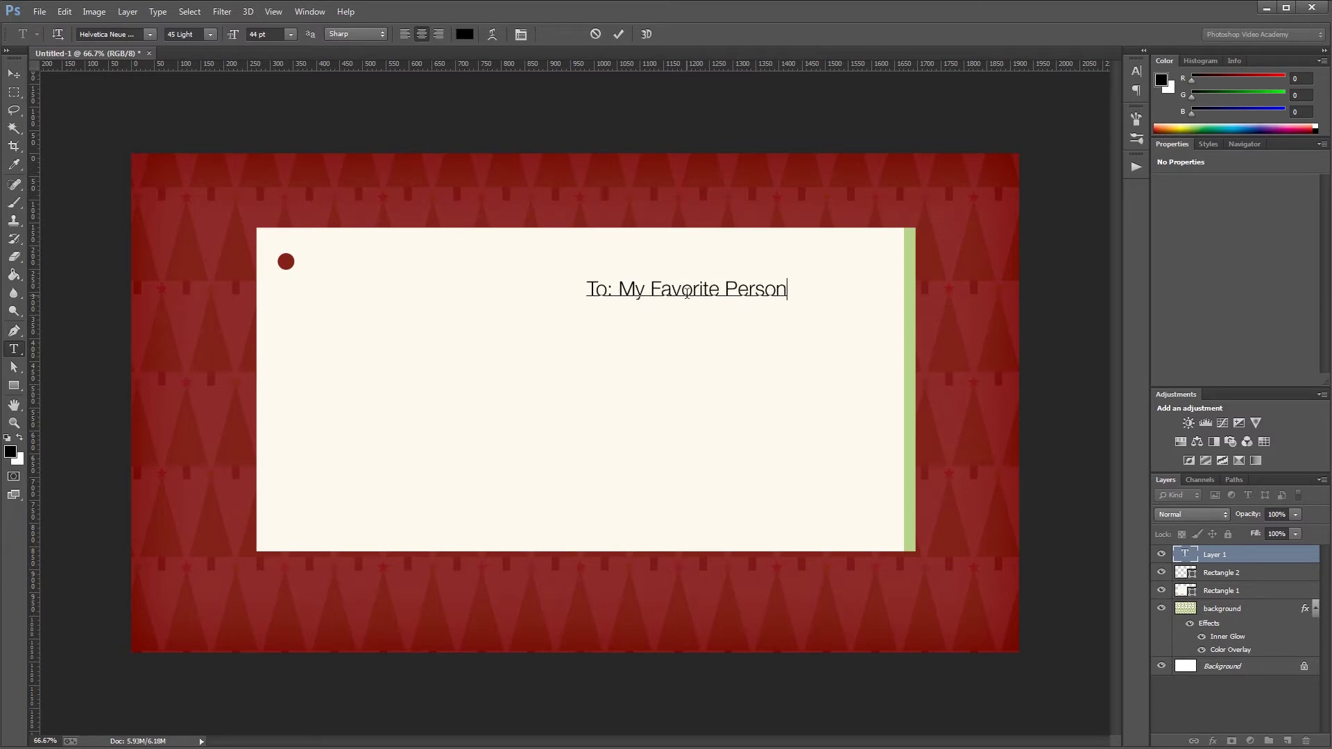
pyautogui.hotkey('ctrl', 'Return')
pyautogui.press('v')
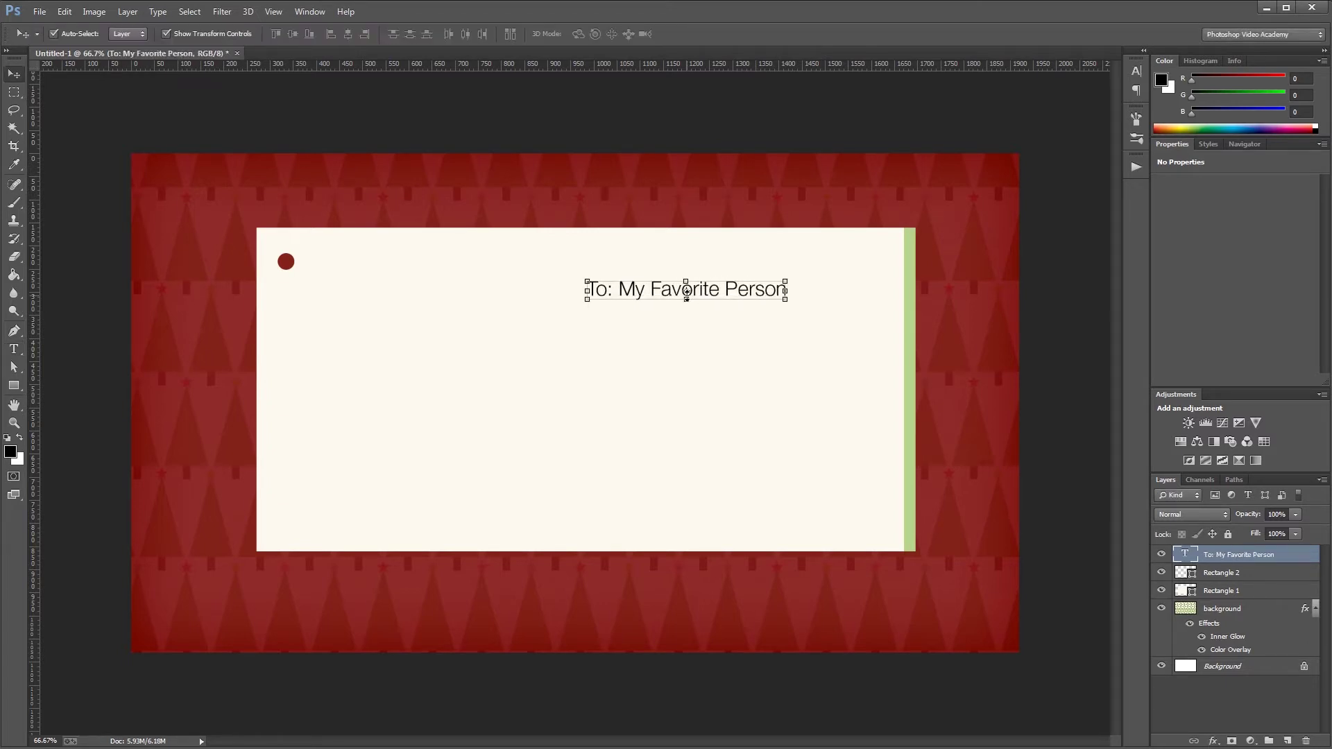
pyautogui.moveTo(736, 292); pyautogui.dragTo(811, 280)
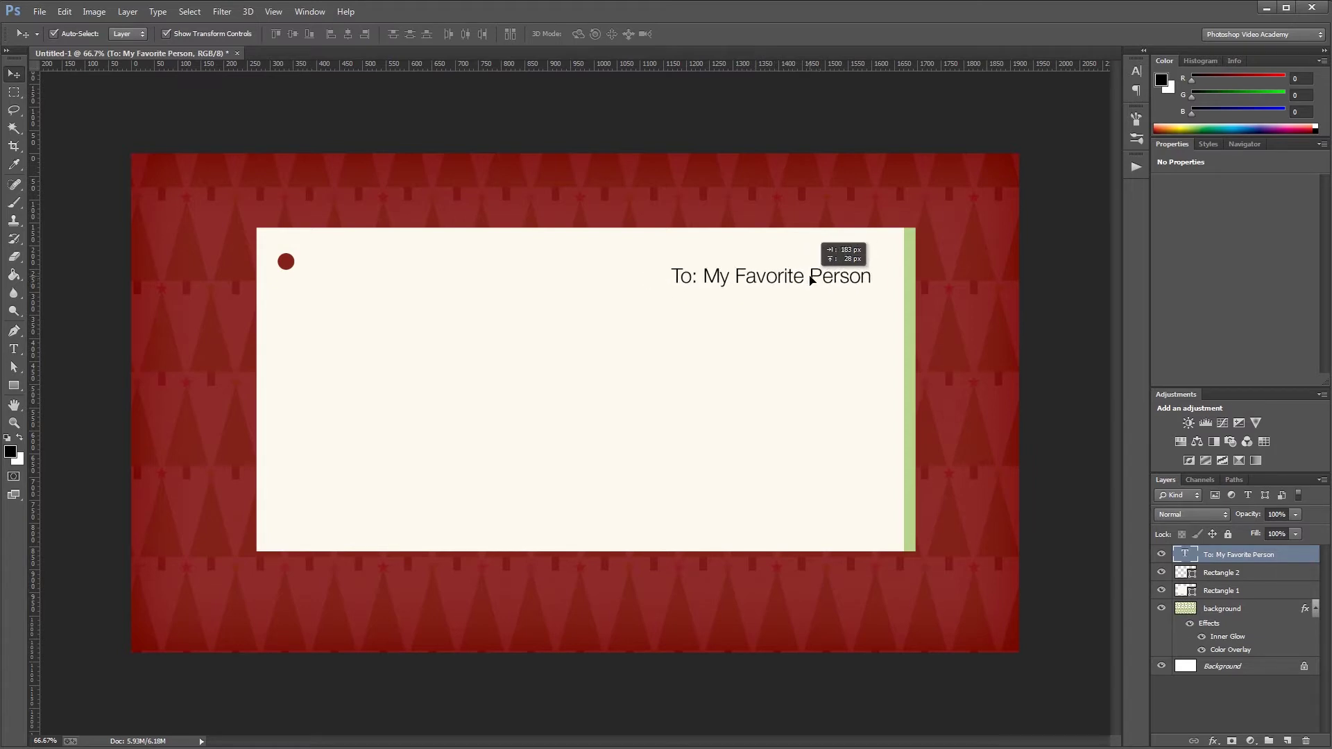
# Step: Add the text "From:" near the card's left edge, a little below the punched hole
pyautogui.press('t')
pyautogui.click(295, 343)
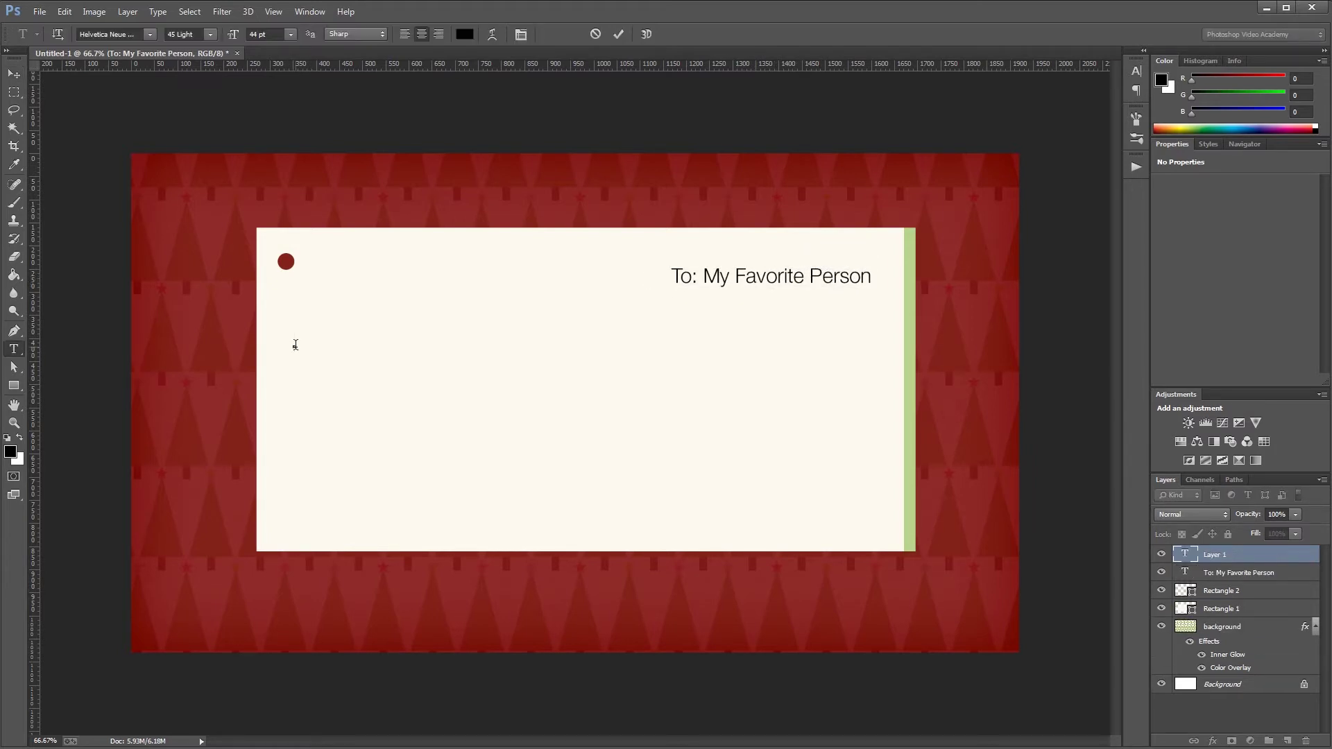
pyautogui.write('From:')
pyautogui.hotkey('ctrl', 'Return')
pyautogui.press('v')
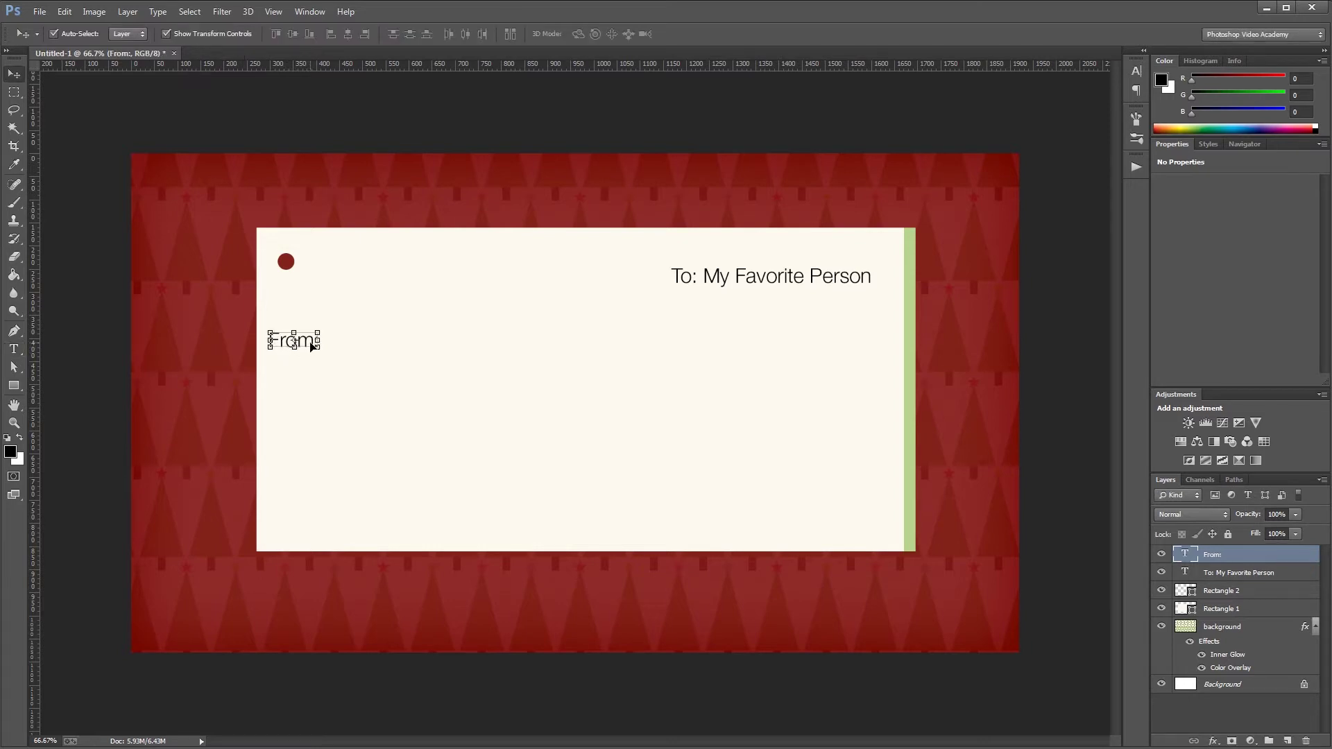
pyautogui.moveTo(309, 346); pyautogui.dragTo(330, 342)
# Step: Set the color of the "From:" text to #82B348
pyautogui.click(1136, 73)
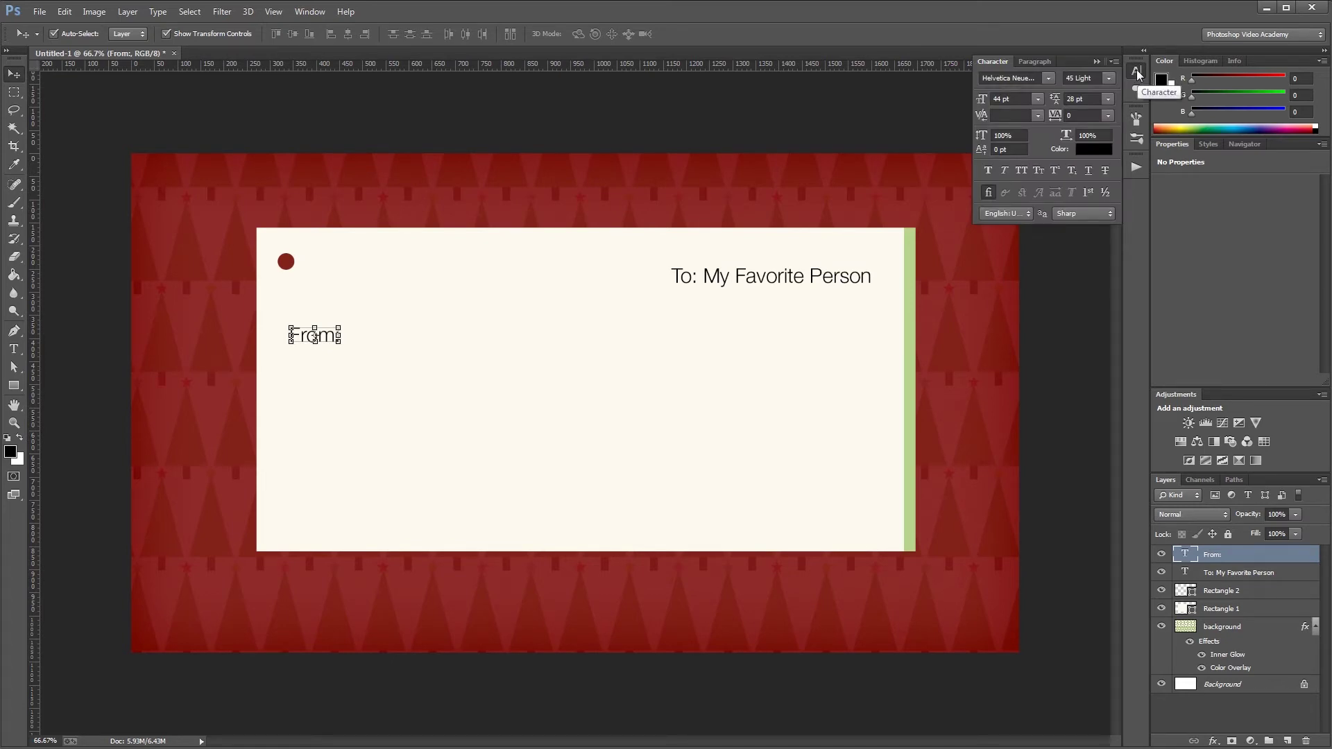
pyautogui.click(1105, 150)
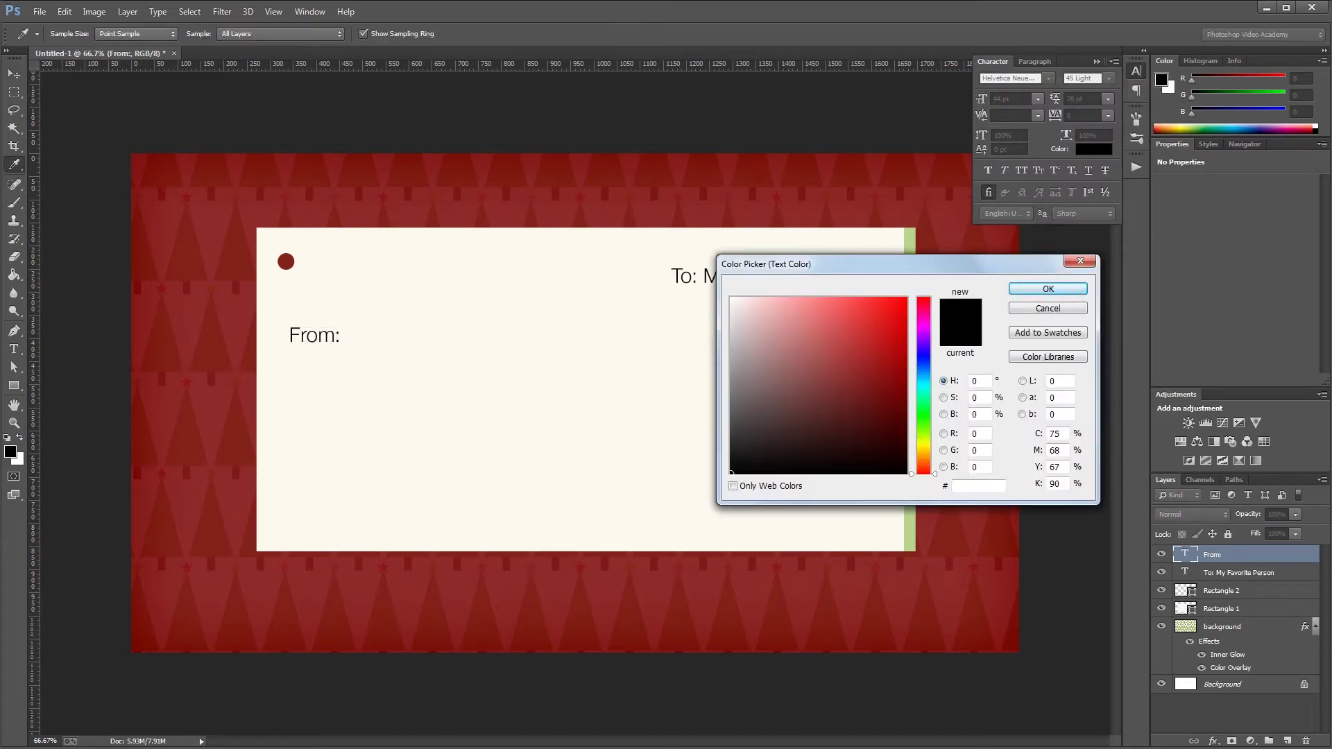
pyautogui.write('8')
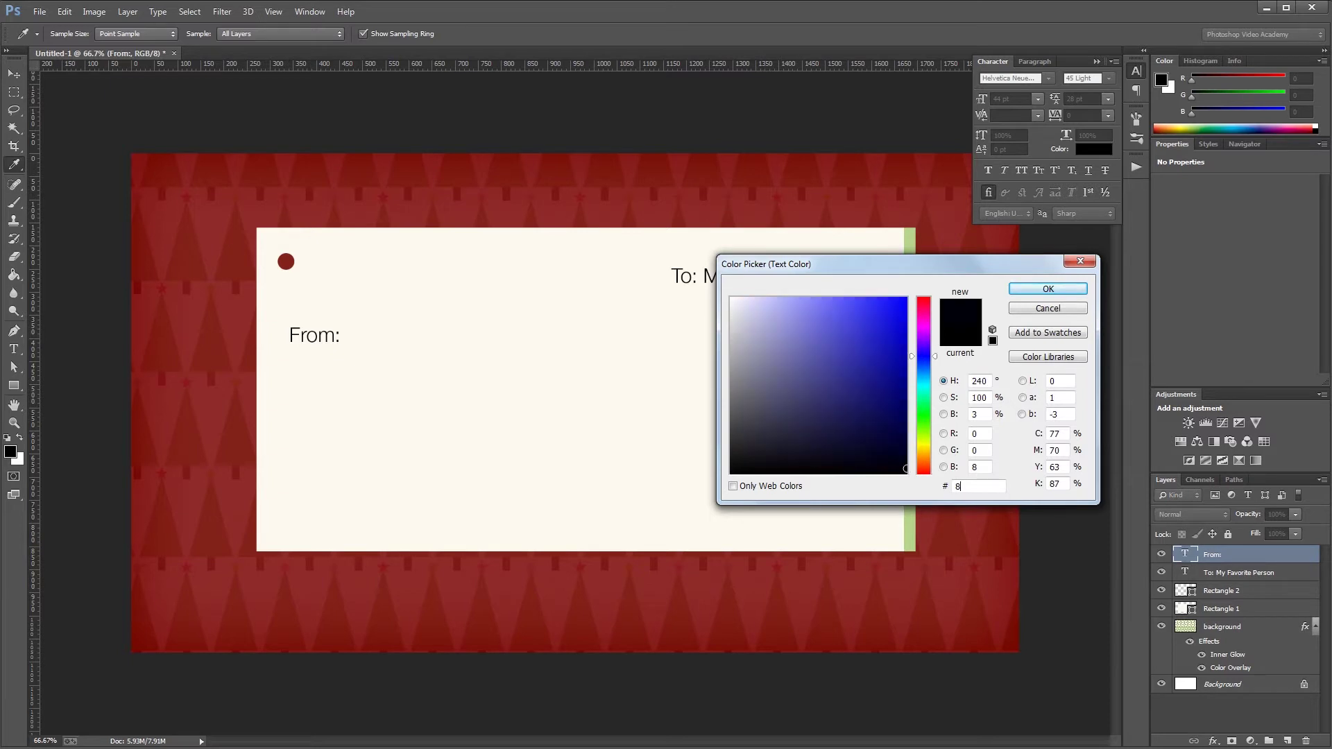
pyautogui.write('2B348')
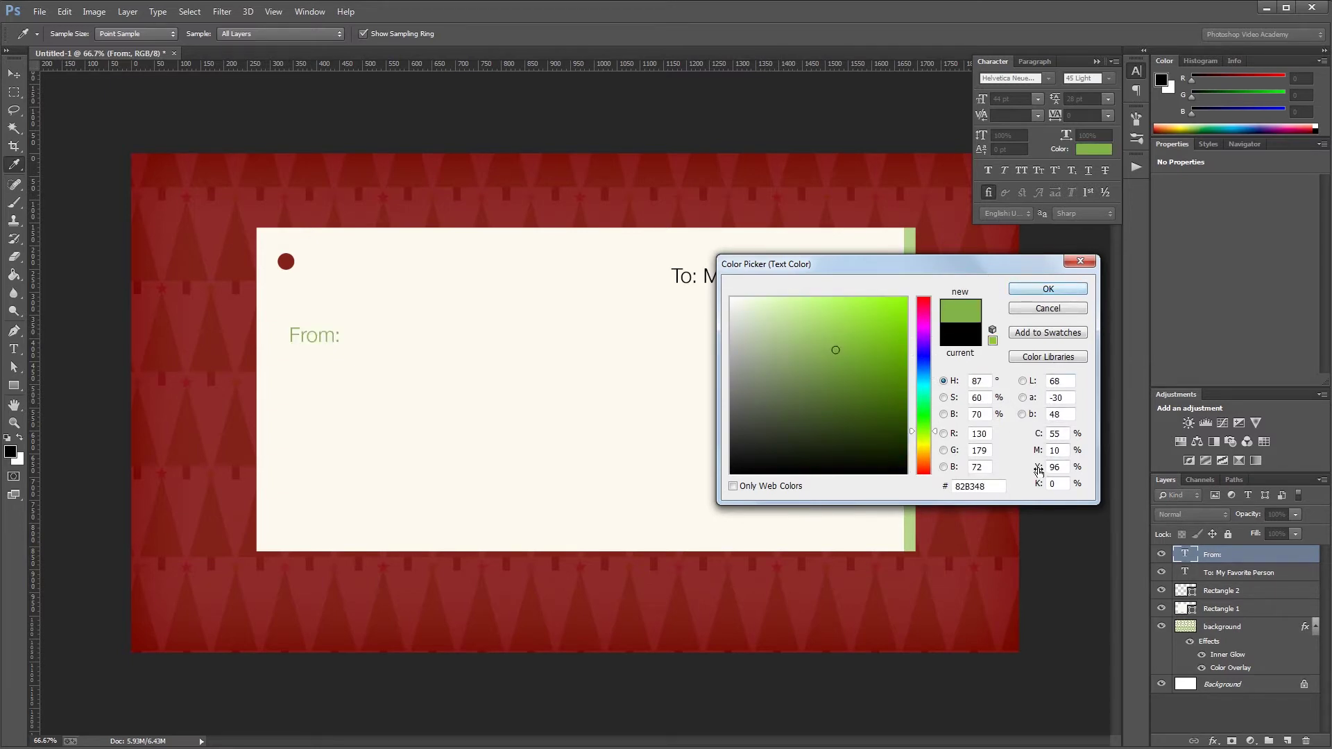
pyautogui.moveTo(995, 490); pyautogui.dragTo(953, 490)
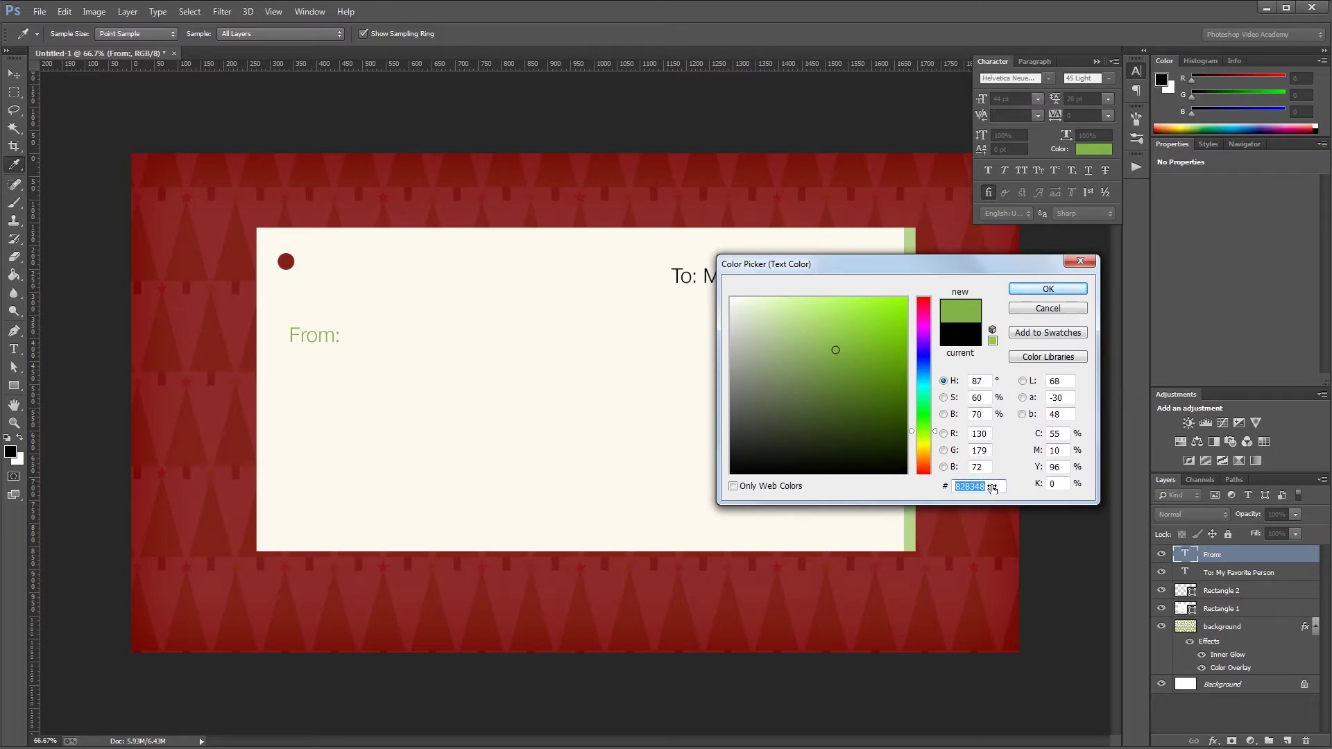
pyautogui.press('Return')
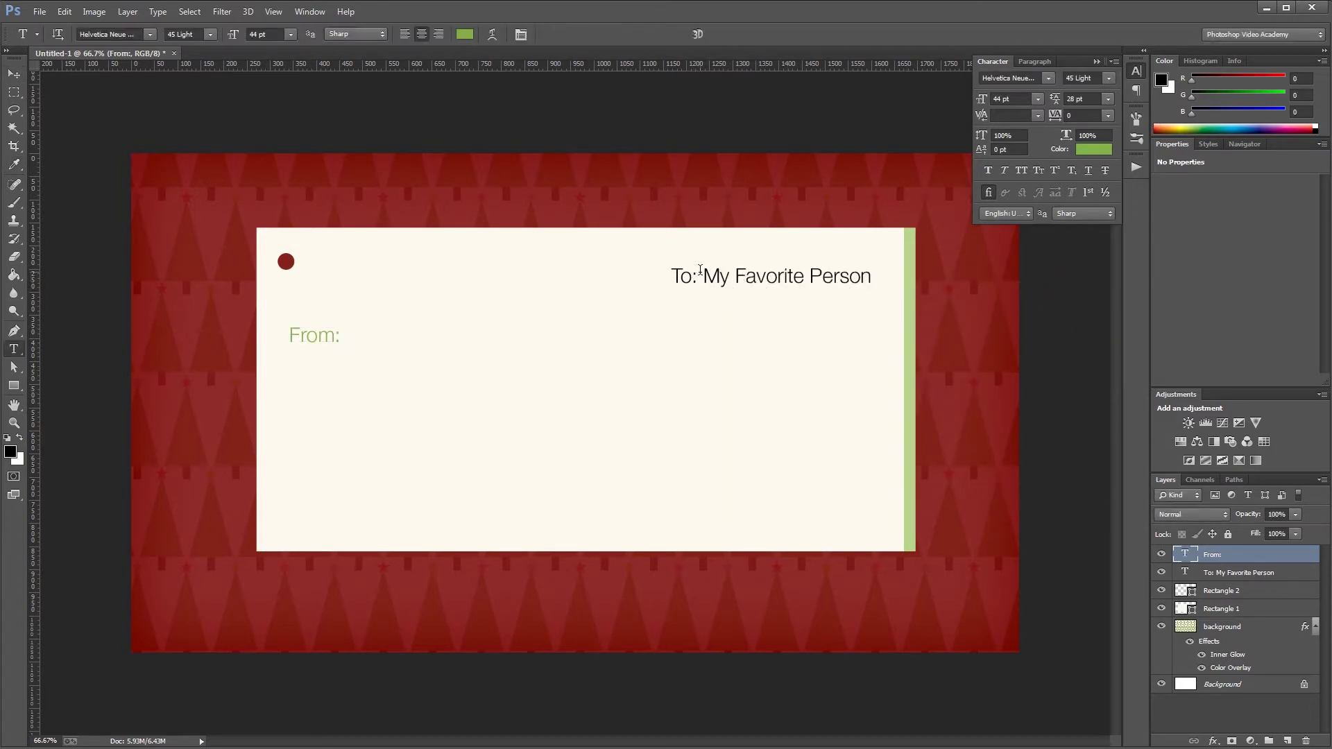
# Step: Recolor only the word "To:" in the recipient line to #82B348
pyautogui.doubleClick(698, 272)
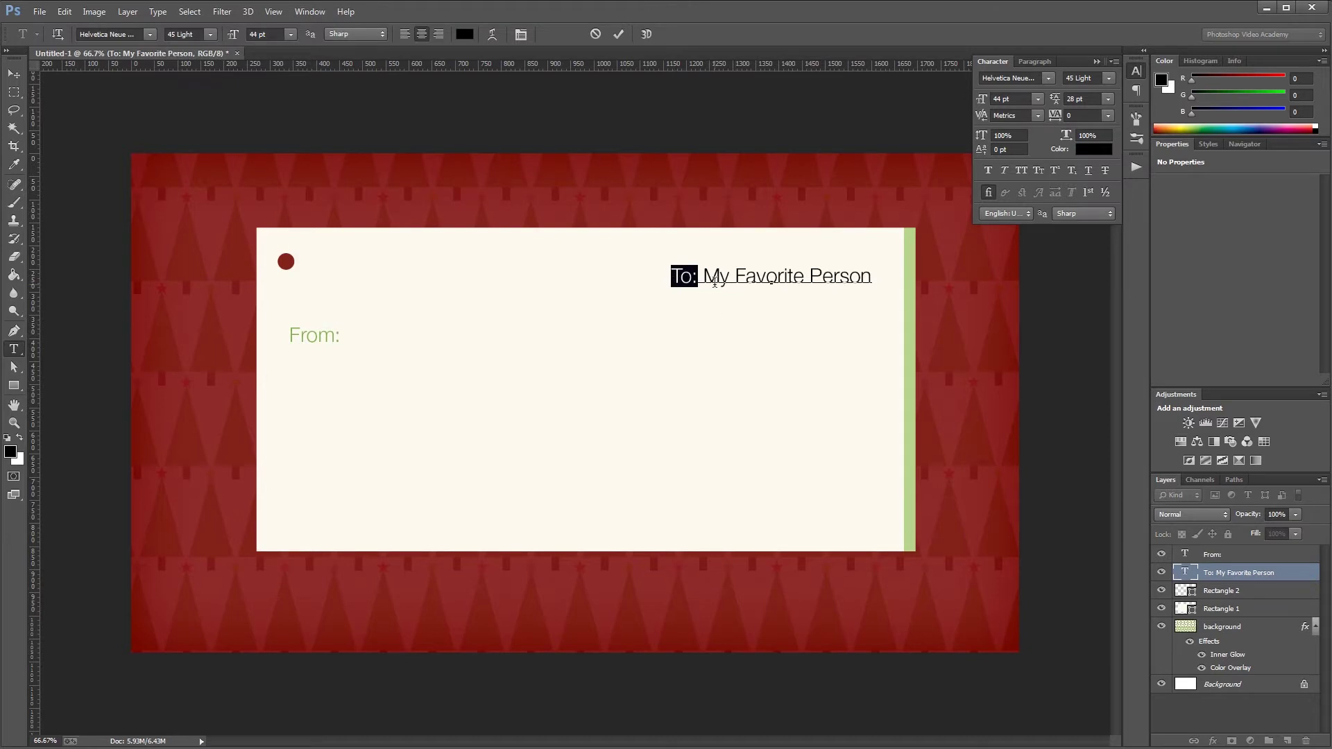
pyautogui.click(1092, 148)
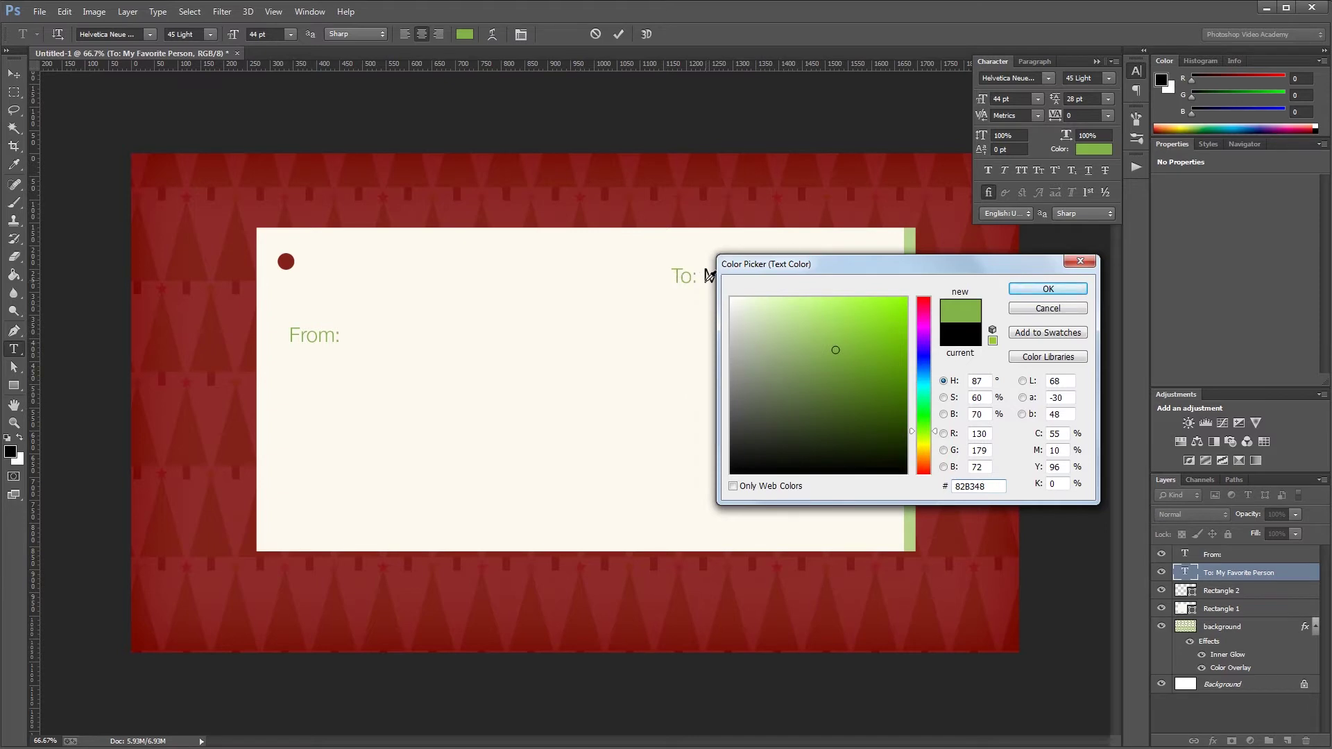
pyautogui.click(1048, 289)
pyautogui.press('v')
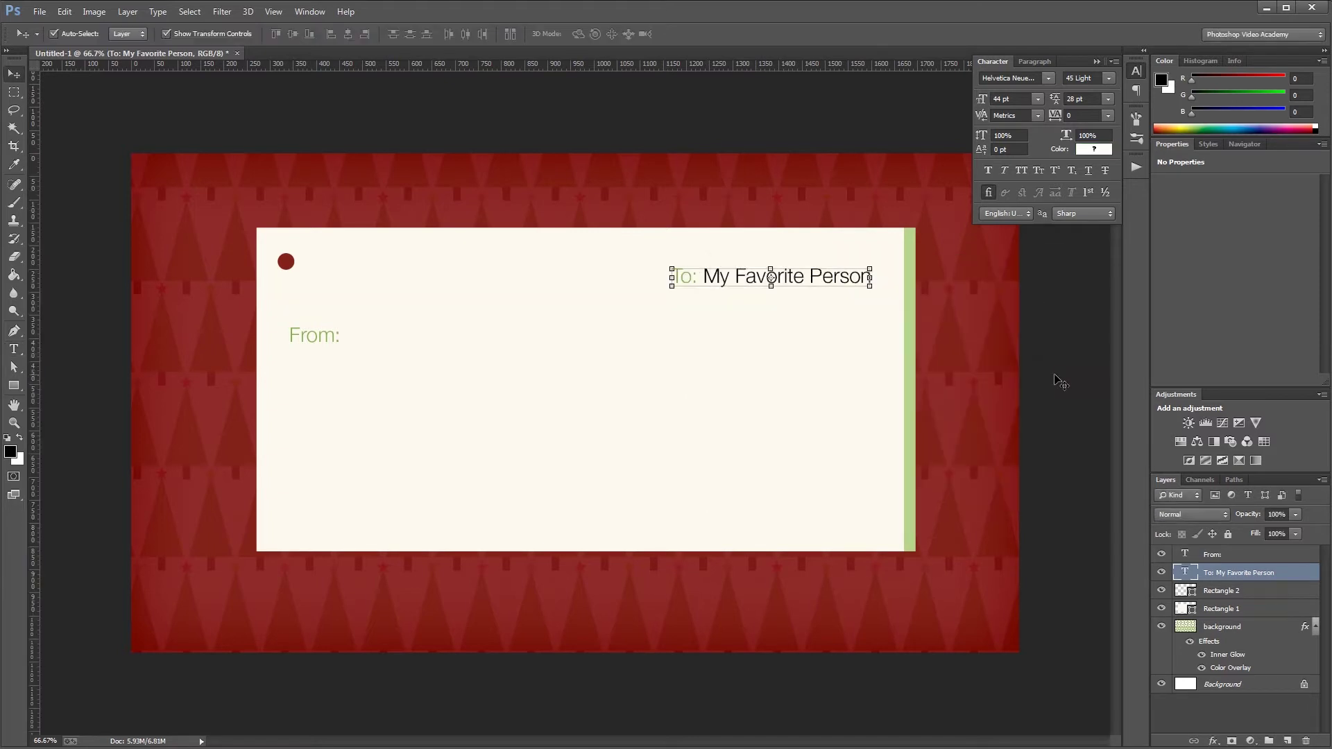
# Step: Add a Bevel & Emboss effect to the "To: My Favorite Person" layer with Outer Bevel style, Down direction and 1 px size
pyautogui.doubleClick(1289, 577)
pyautogui.moveTo(753, 118); pyautogui.dragTo(585, 333)
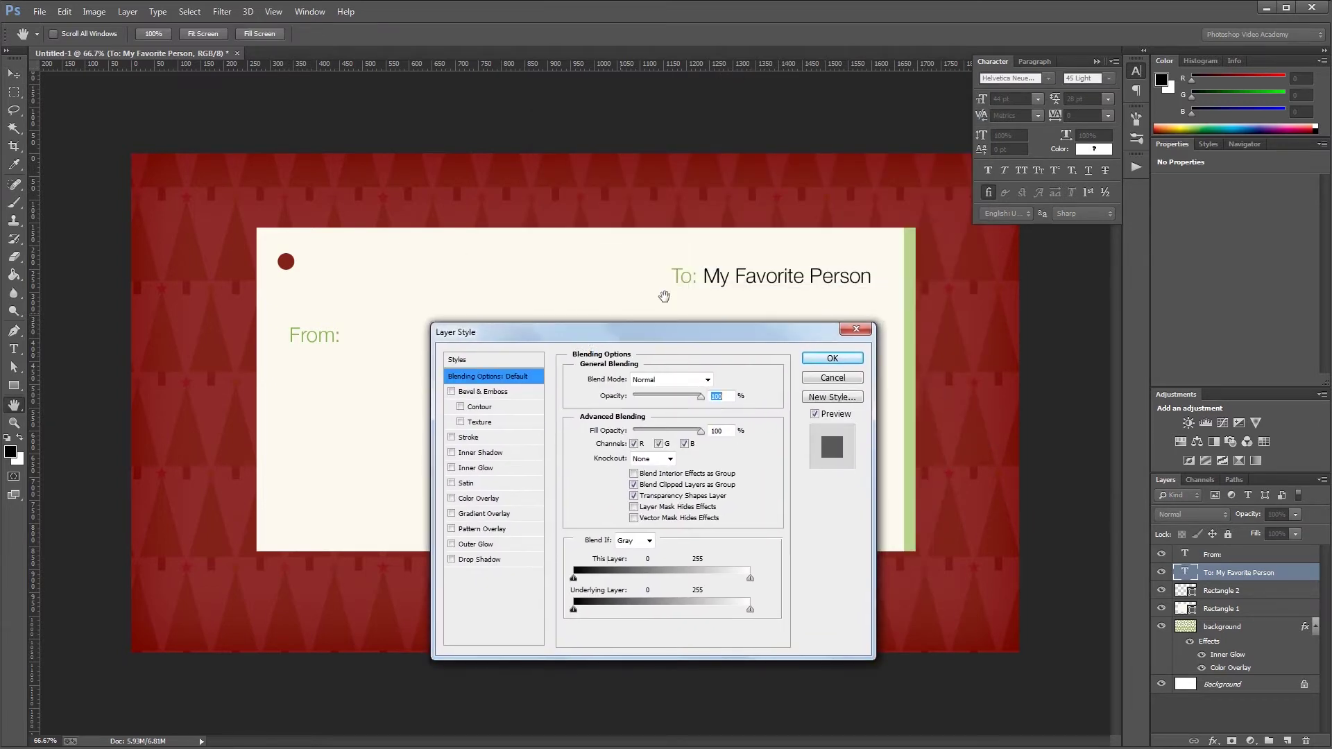
pyautogui.click(497, 392)
pyautogui.click(661, 380)
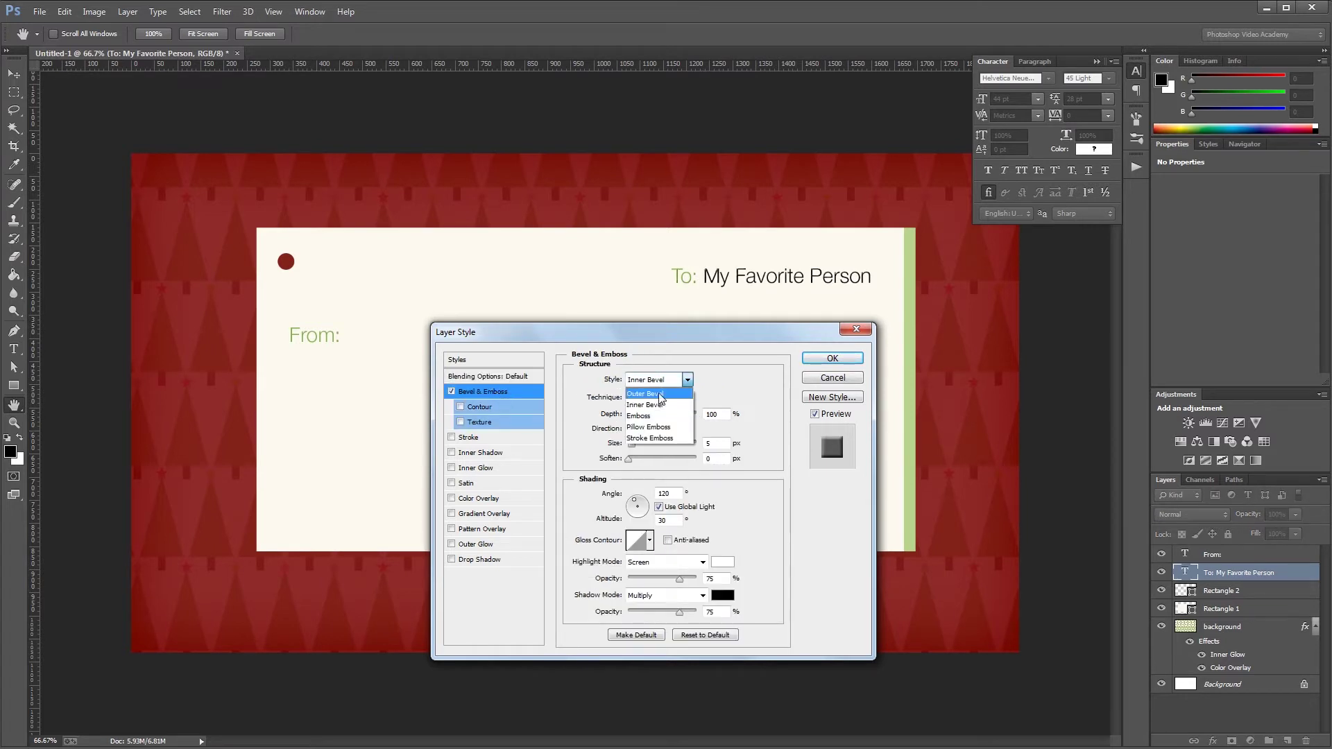
pyautogui.click(652, 391)
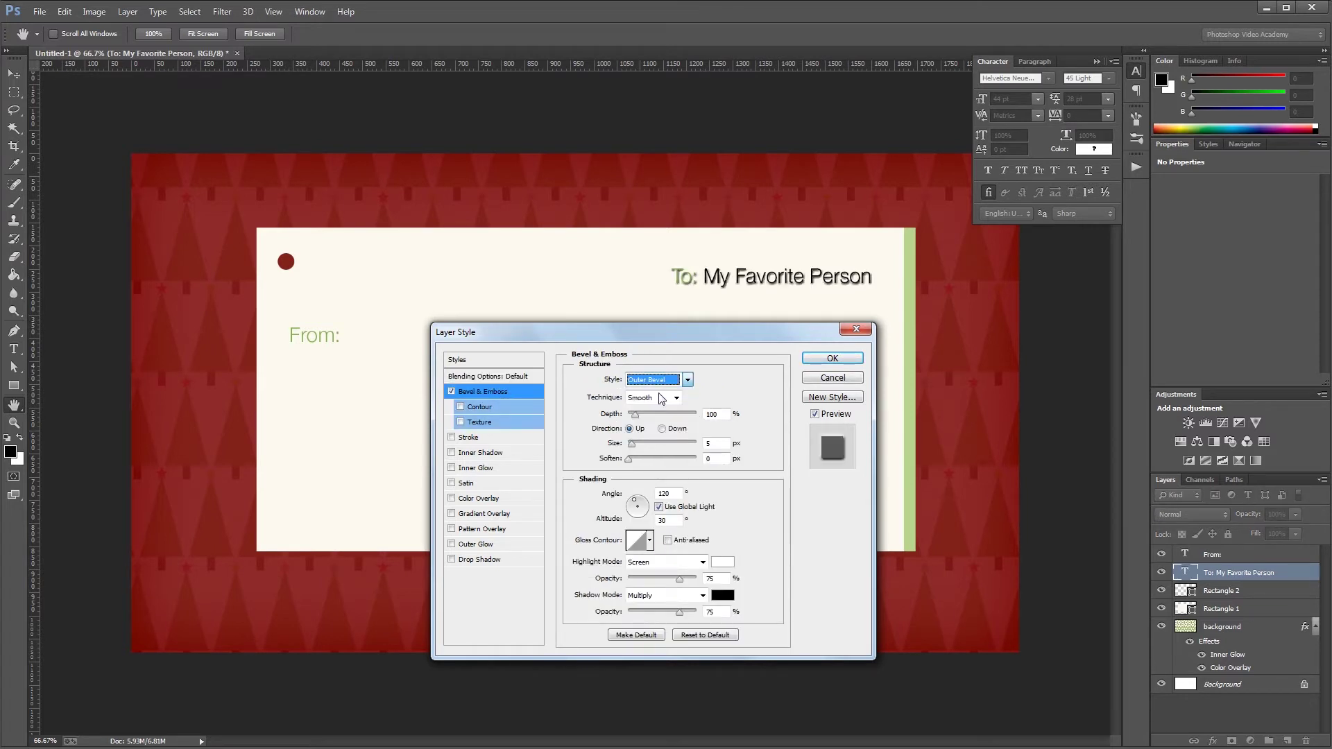
pyautogui.click(661, 429)
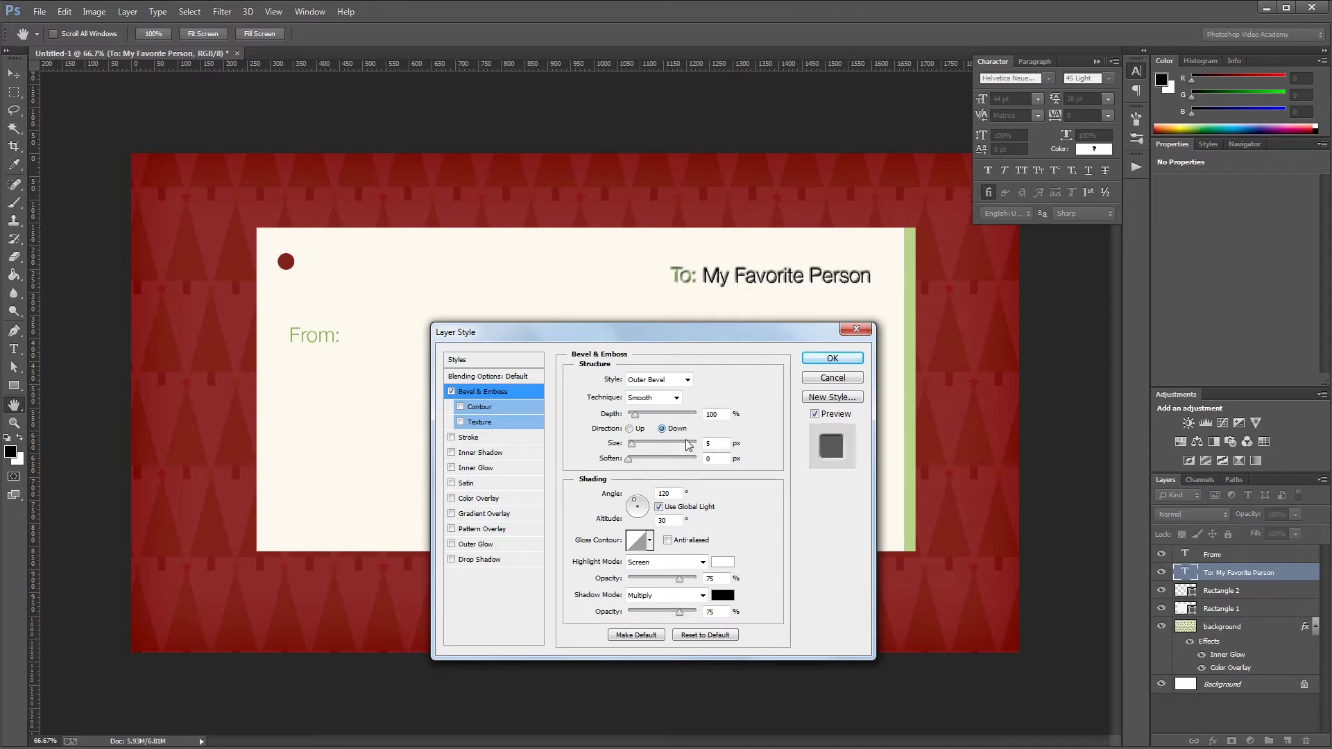
pyautogui.press('Down')
pyautogui.press('Down')
pyautogui.press('Down')
pyautogui.press('Down')
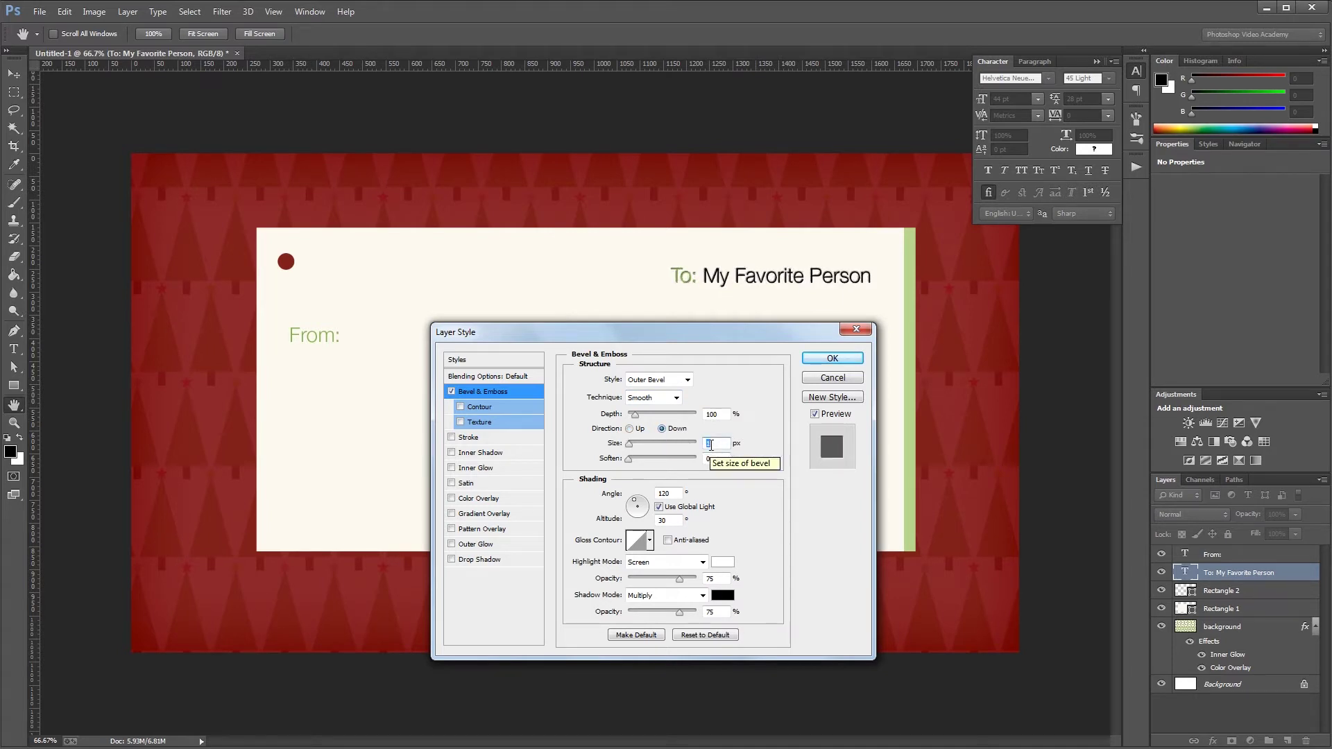
# Step: Set the bevel shading to an angle of 135° and an altitude of 60°
pyautogui.click(666, 493)
pyautogui.write('135')
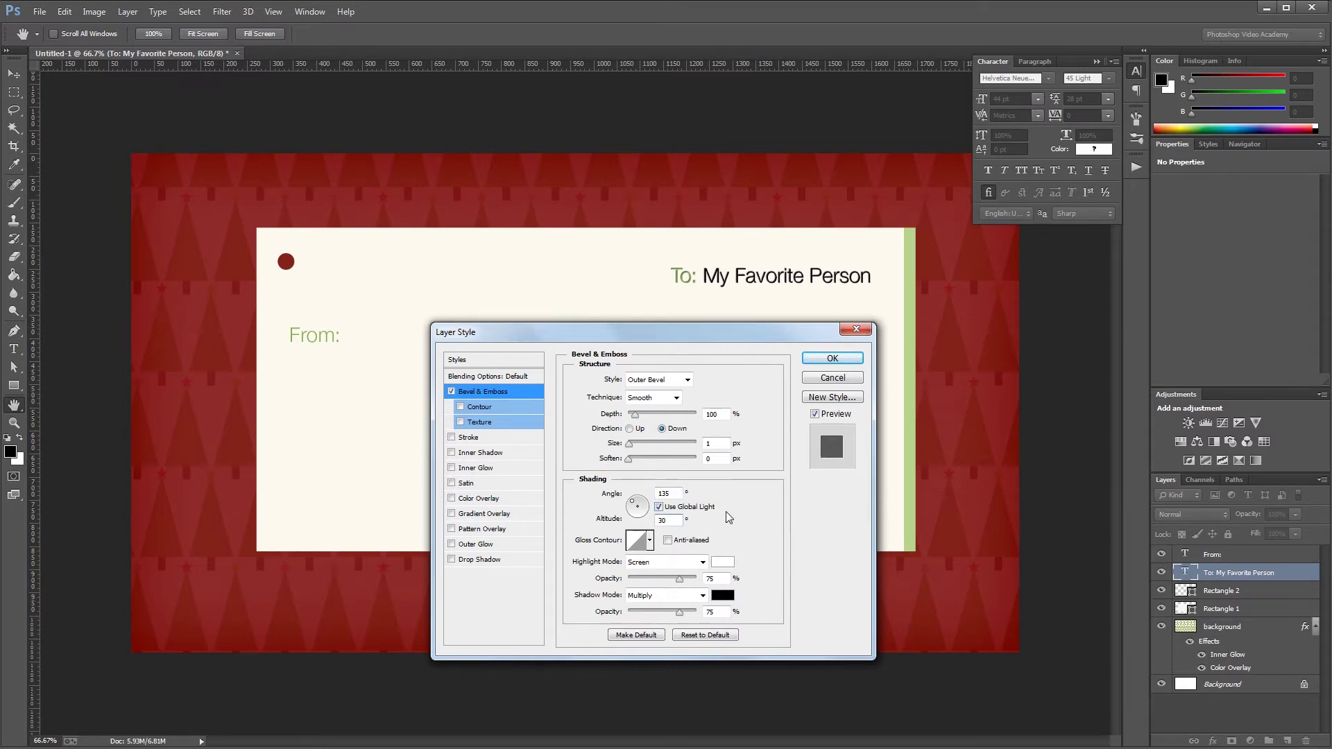
pyautogui.click(672, 522)
pyautogui.write('60')
# Step: Set the bevel highlight to Linear Dodge (Add) at 100% opacity and the shadow to Linear Burn at 25%, and apply the style
pyautogui.click(680, 562)
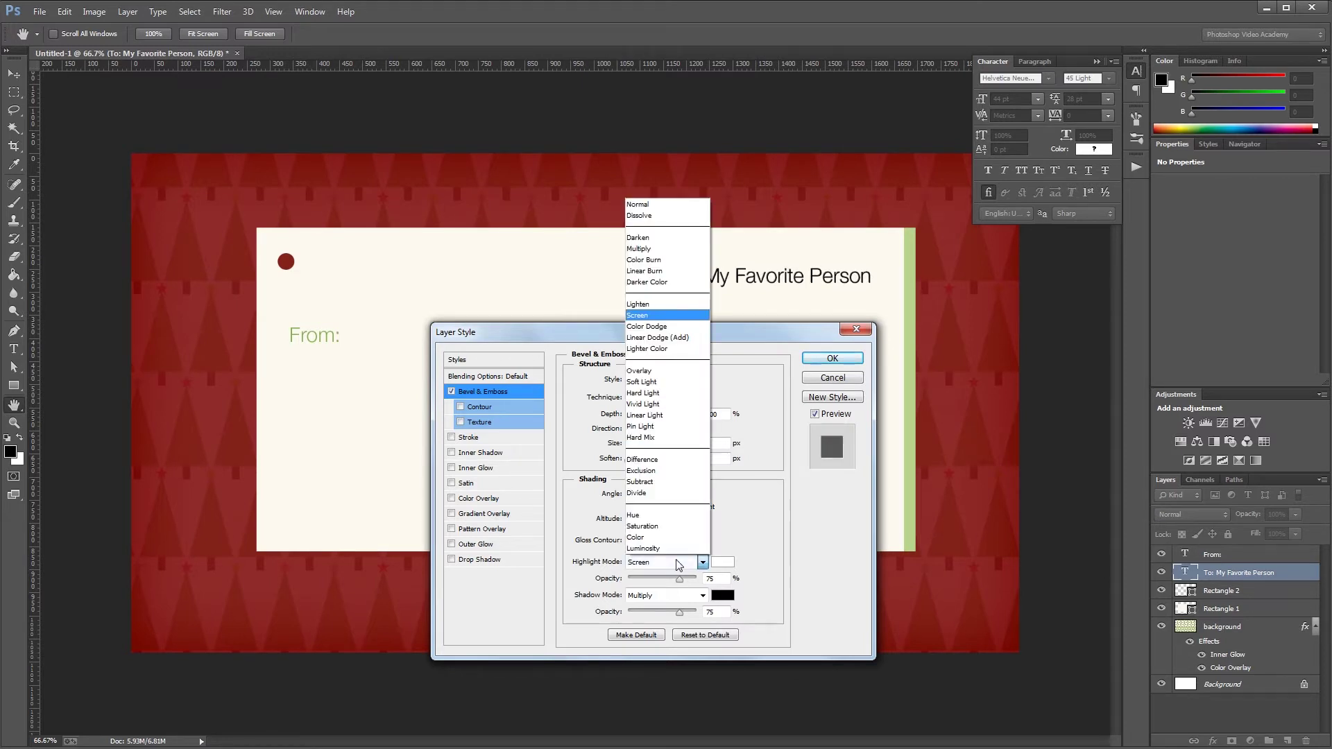
pyautogui.click(654, 336)
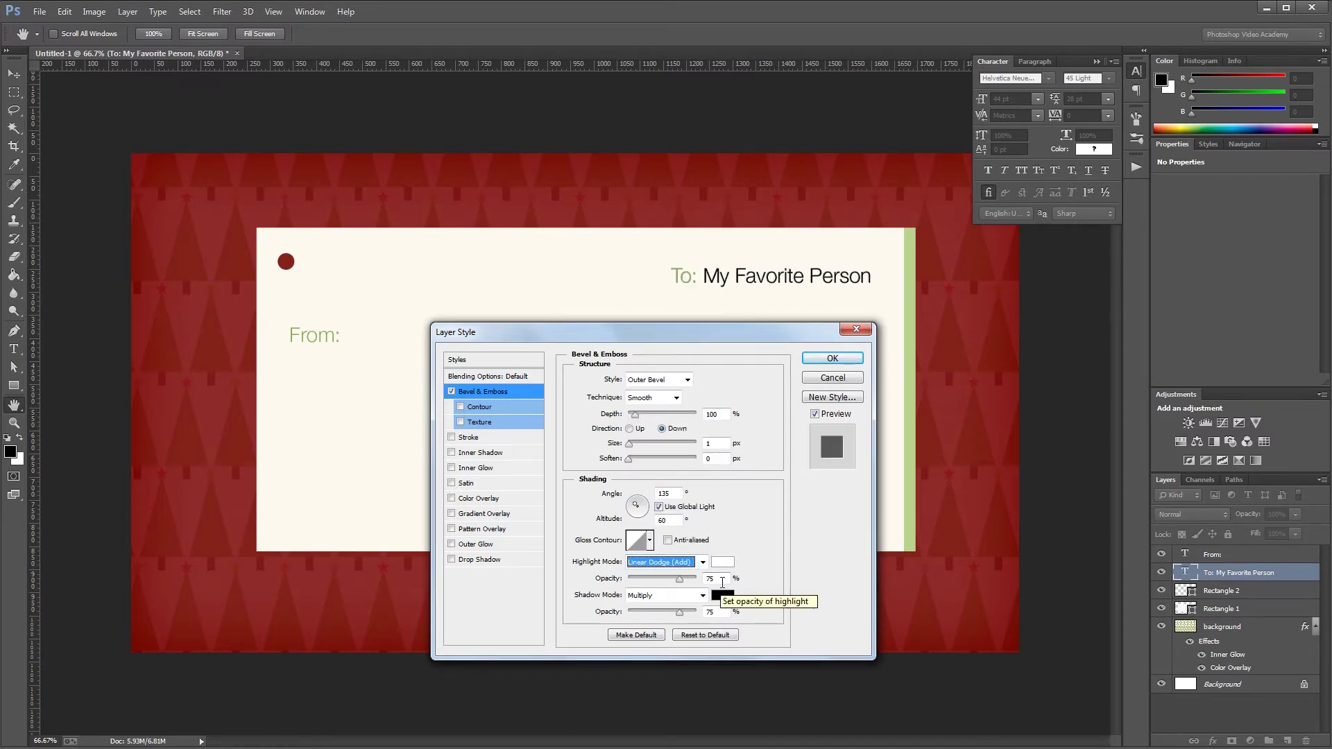
pyautogui.moveTo(678, 580); pyautogui.dragTo(700, 580)
pyautogui.click(684, 595)
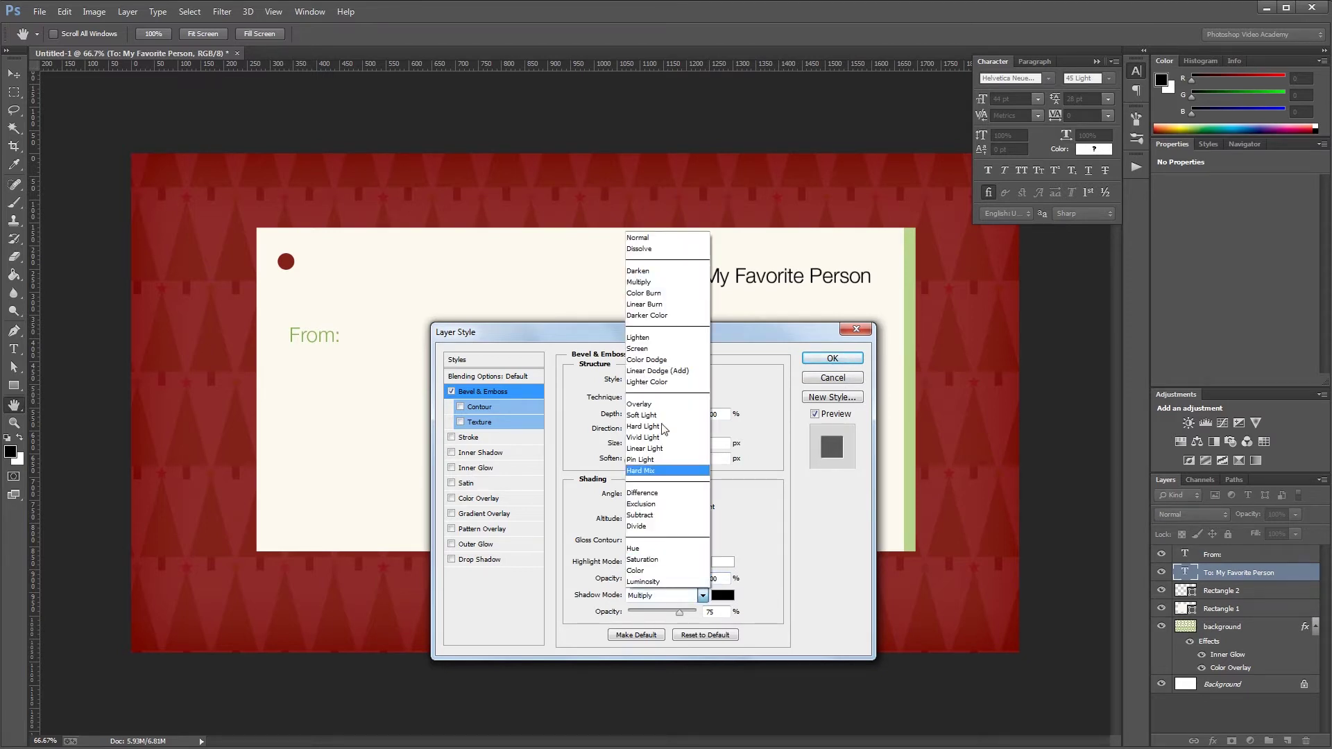
pyautogui.click(654, 311)
pyautogui.doubleClick(710, 612)
pyautogui.write('25')
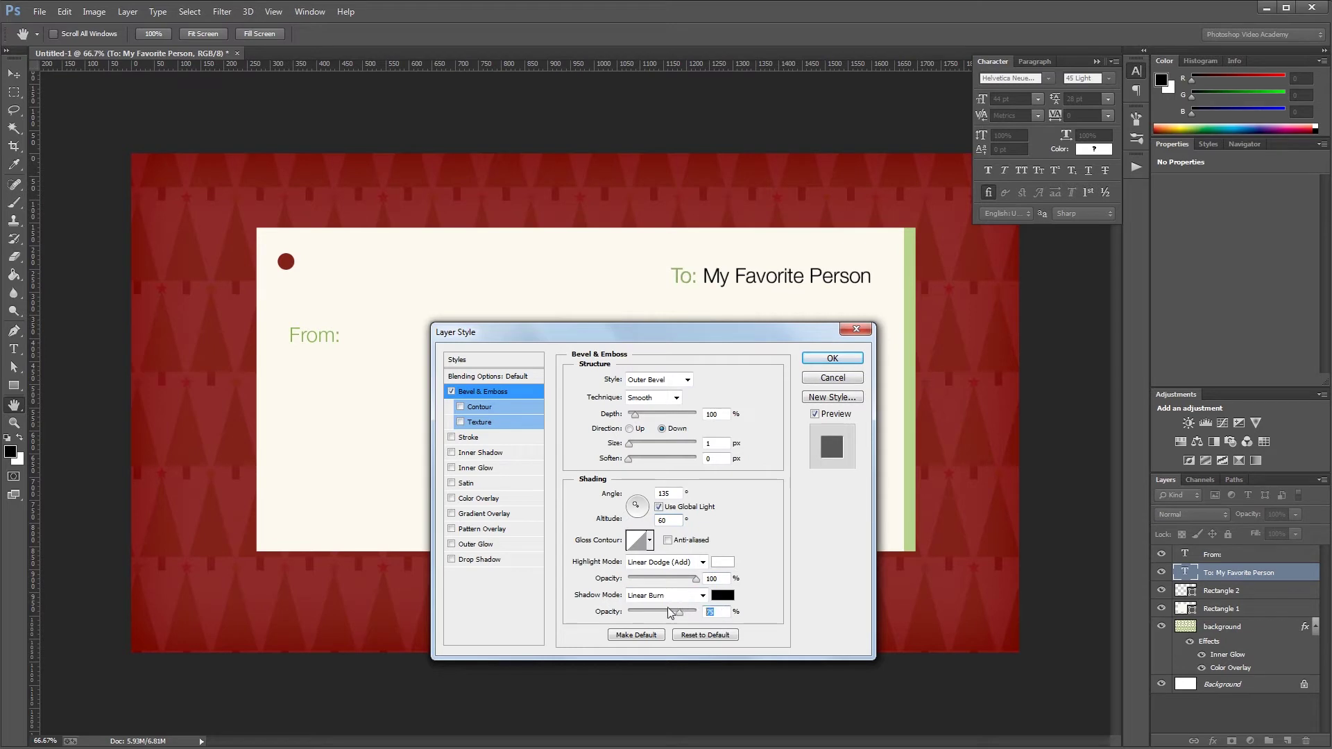
pyautogui.click(859, 358)
# Step: Copy the layer effects from the "To: My Favorite Person" layer to the "From:" layer
pyautogui.click(1044, 504)
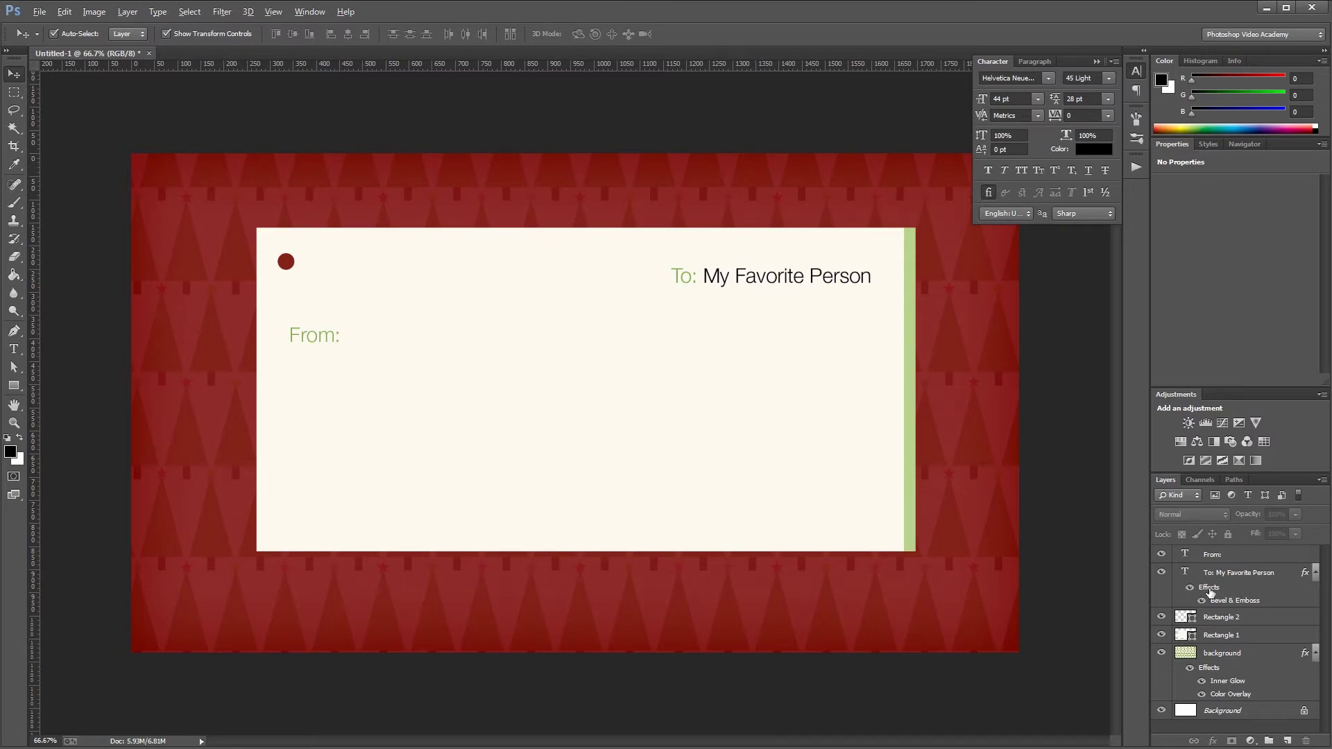
pyautogui.moveTo(1210, 591); pyautogui.dragTo(1235, 557)
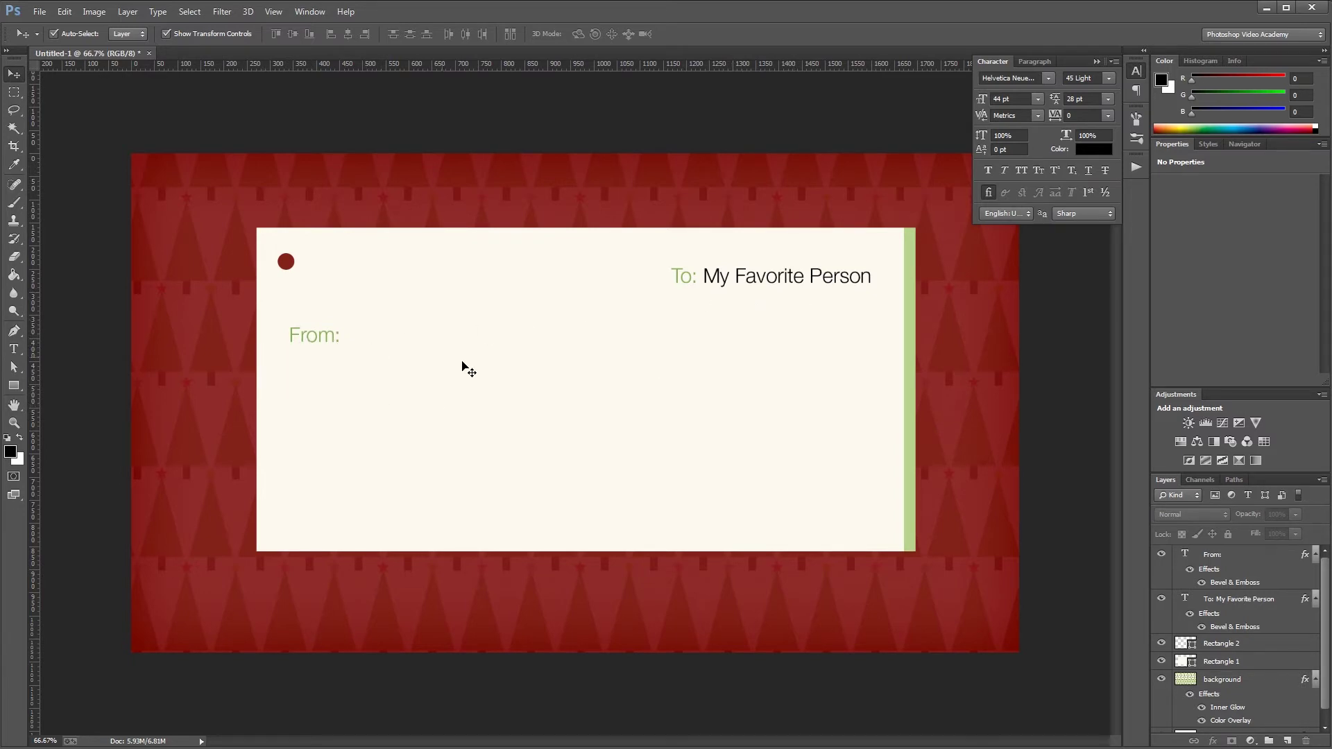
# Step: Add the text "Santa Claus" in black in the lower-left part of the card
pyautogui.press('t')
pyautogui.click(416, 474)
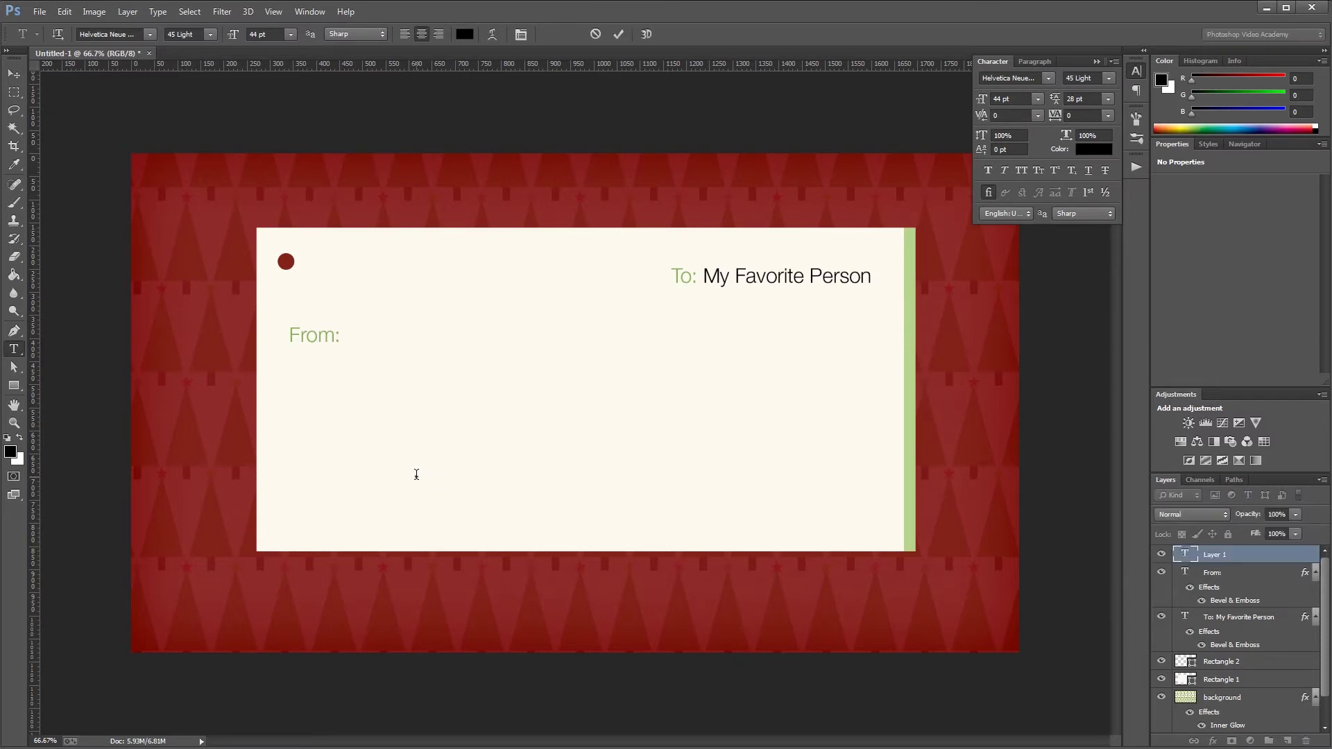
pyautogui.write('Santa Claus')
pyautogui.hotkey('ctrl', 'Return')
pyautogui.press('v')
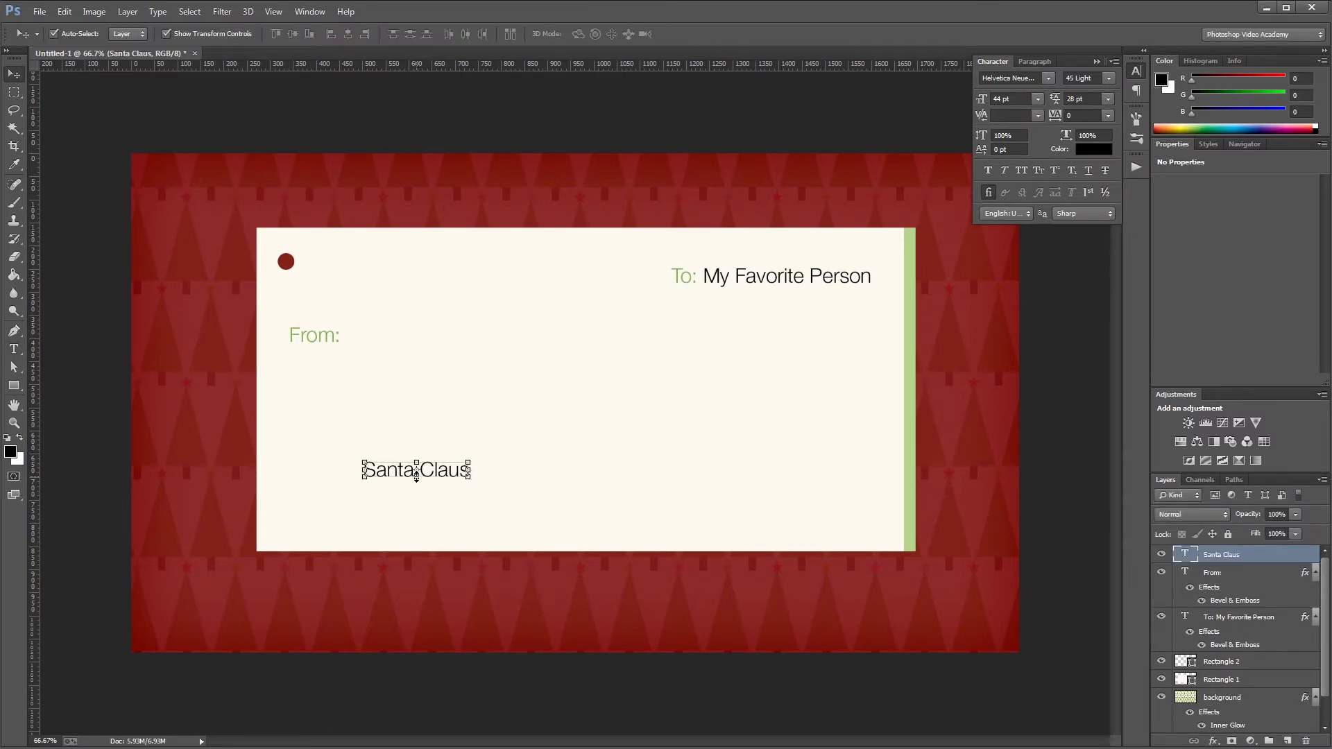
# Step: Enlarge the "Santa Claus" text to about 209 pt and change its font to Harlean
pyautogui.click(471, 459)
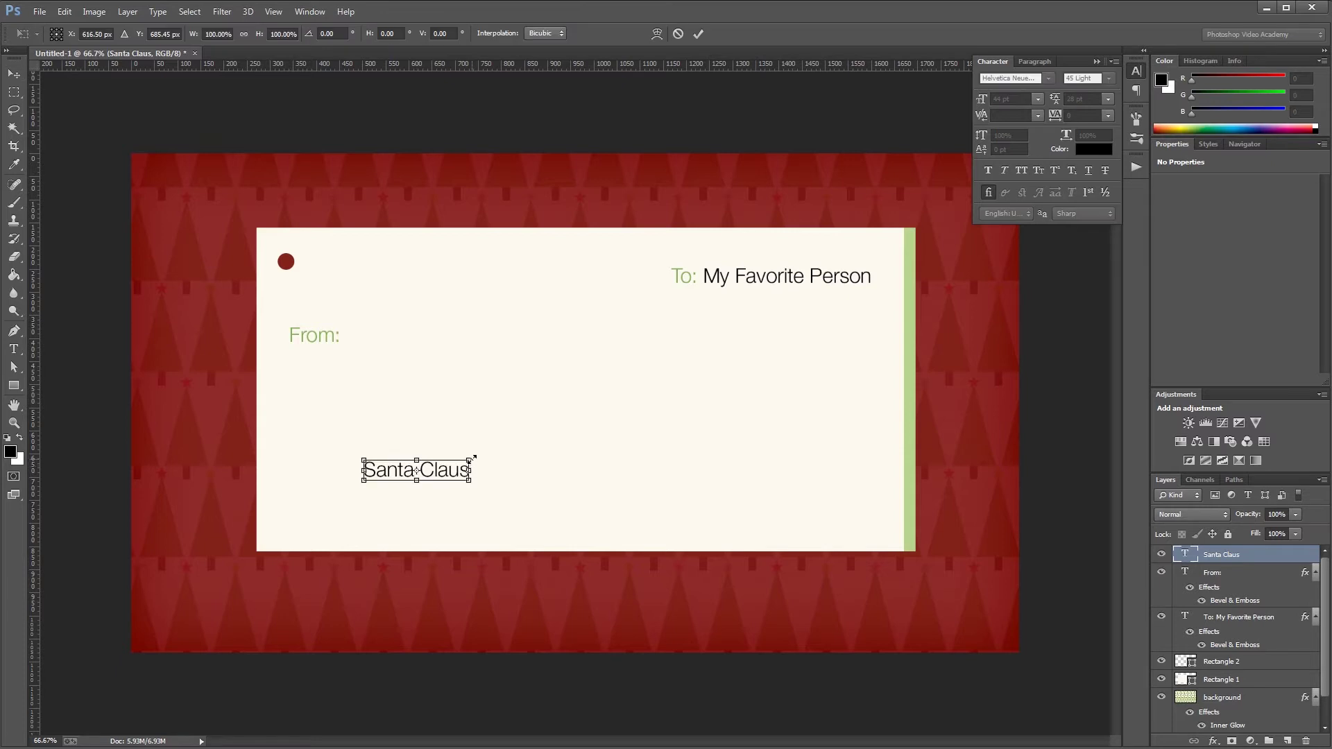
pyautogui.moveTo(471, 459); pyautogui.dragTo(865, 356)
pyautogui.press('Return')
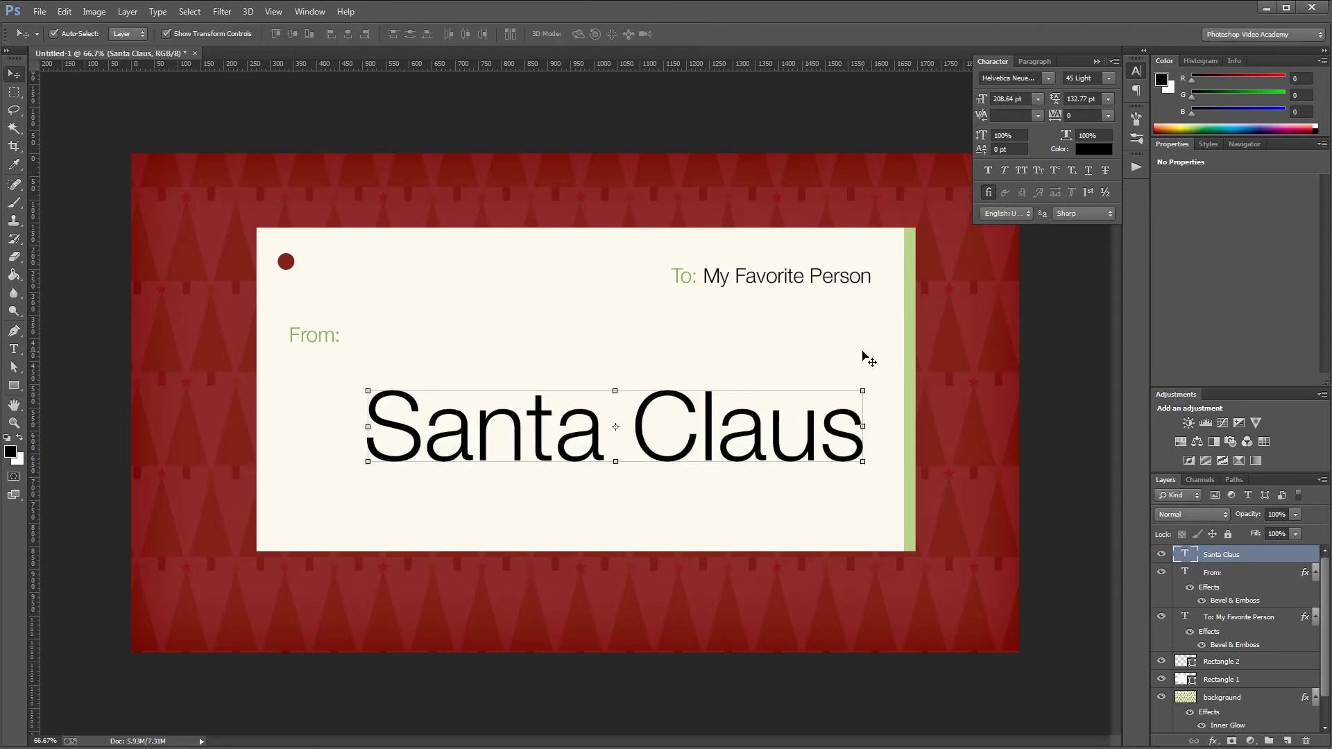
pyautogui.click(1032, 78)
pyautogui.write('Harlean')
pyautogui.press('Return')
# Step: Scale the "Santa Claus" lettering up to about 376 pt and position it across the card's lower half
pyautogui.moveTo(456, 465)
pyautogui.mouseDown()
pyautogui.moveTo(430, 517)
pyautogui.moveTo(338, 565)
pyautogui.moveTo(459, 464)
pyautogui.moveTo(443, 475)
pyautogui.mouseUp()
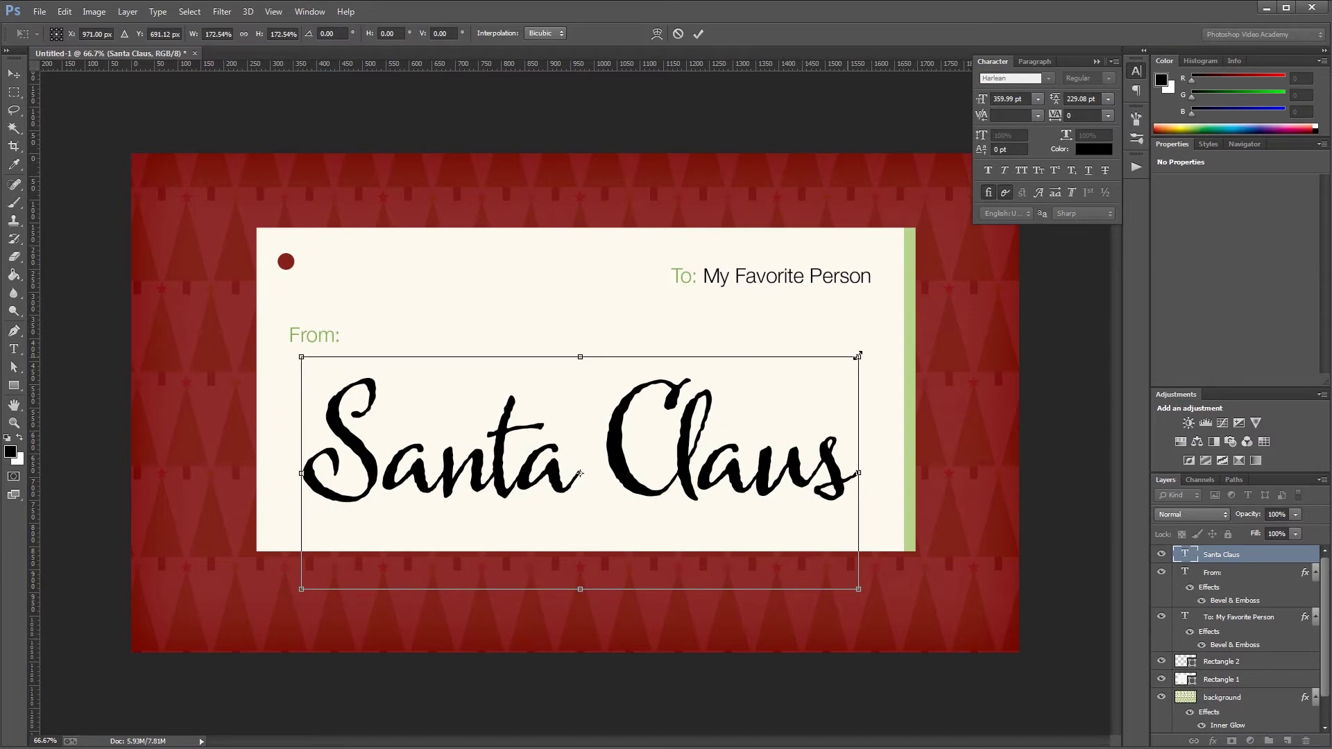
pyautogui.moveTo(858, 357); pyautogui.dragTo(887, 342)
pyautogui.press('Return')
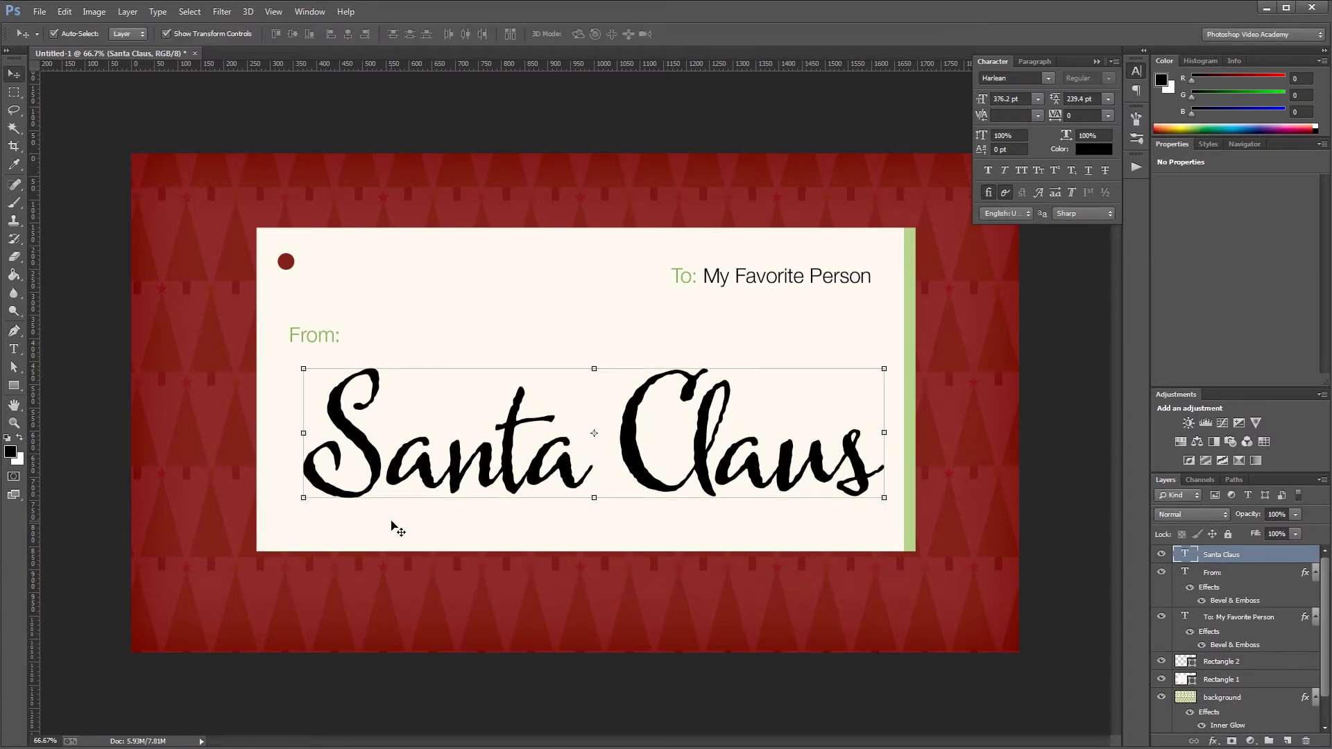
pyautogui.hotkey('shift', 'Left')
# Step: Change the "Santa Claus" text color to dark red, with a hex code beginning A32A2
pyautogui.click(1092, 151)
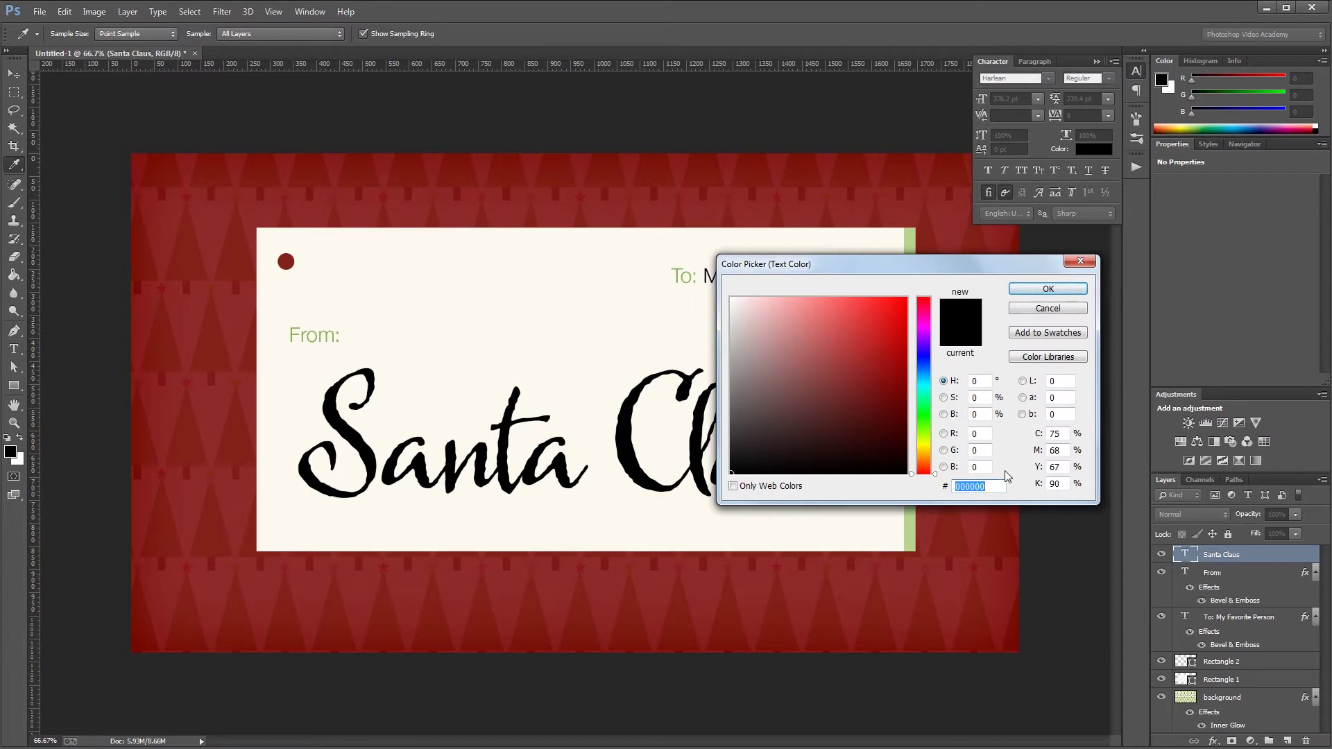
pyautogui.write('A32A2')
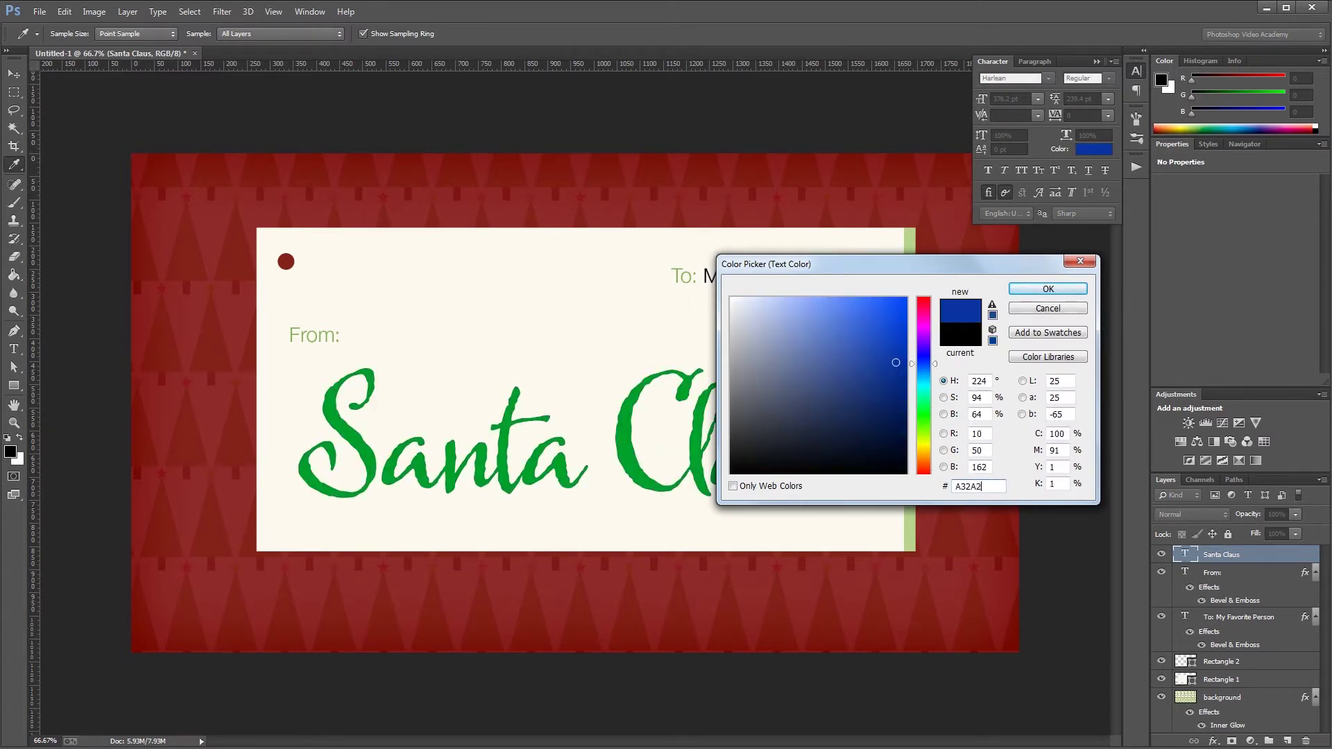
pyautogui.press('Return')
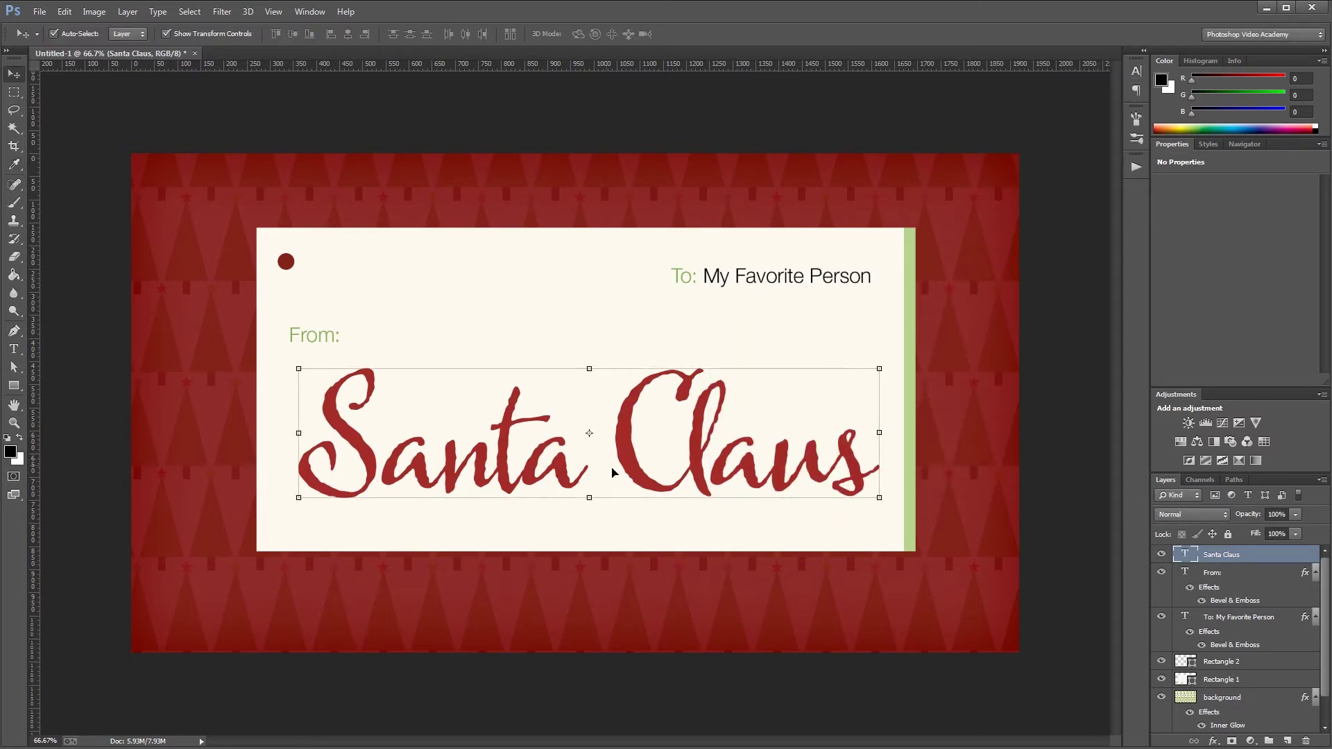
# Step: Add a Bevel & Emboss effect to the "Santa Claus" layer with the Outer Bevel style, Down direction and 1 px size
pyautogui.doubleClick(1242, 560)
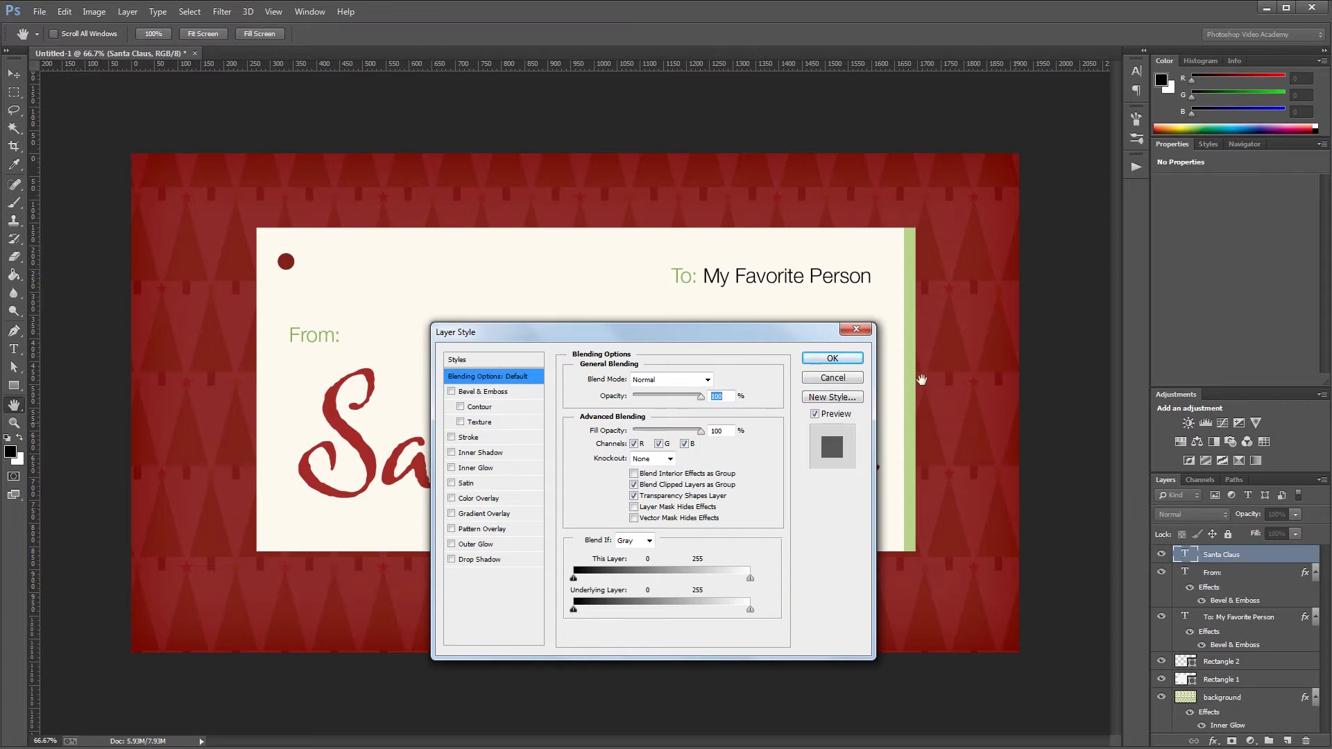
pyautogui.moveTo(666, 336); pyautogui.dragTo(858, 251)
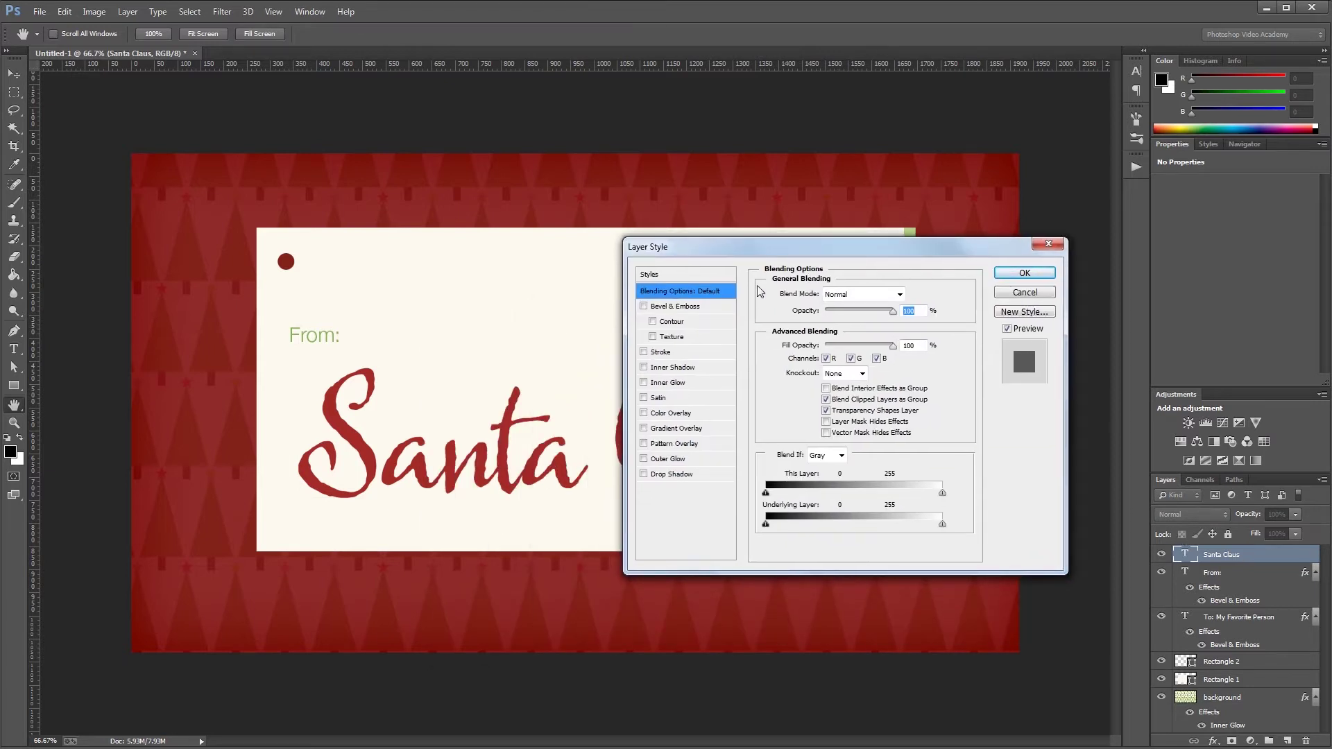
pyautogui.click(677, 306)
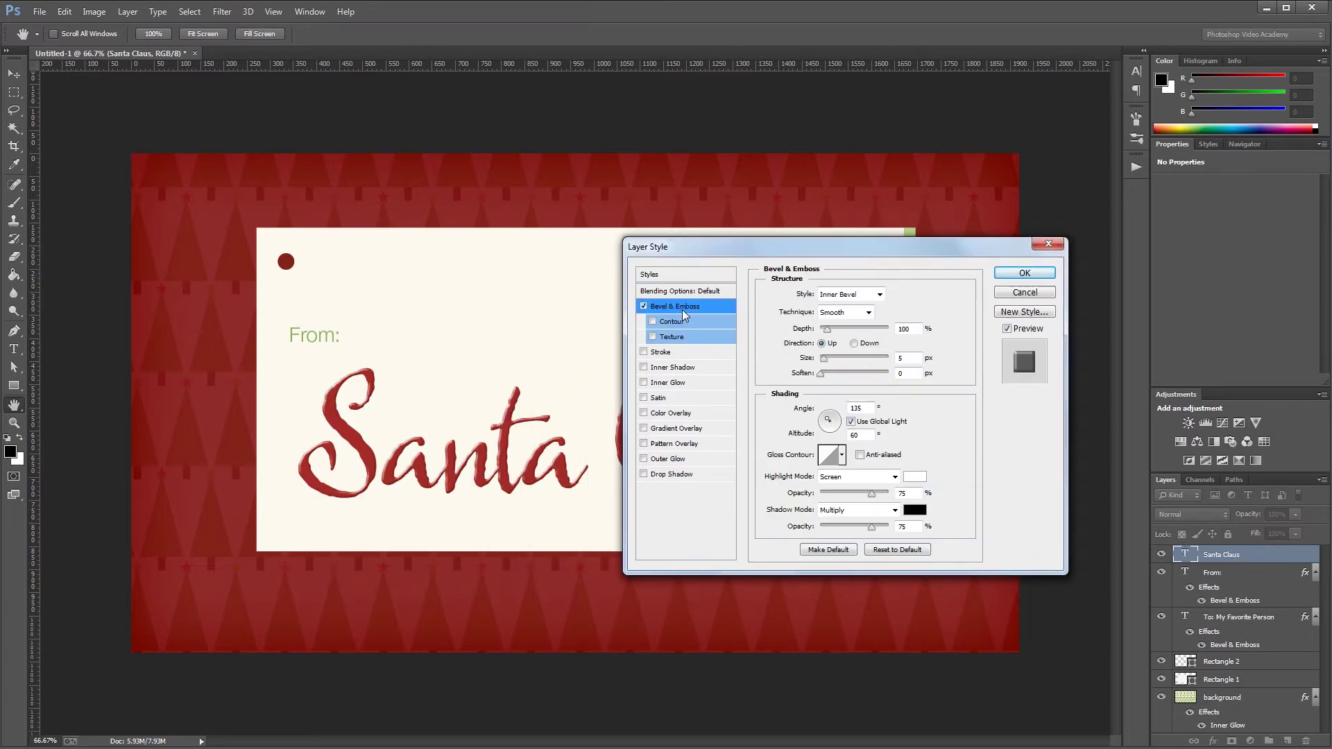
pyautogui.click(836, 295)
pyautogui.click(844, 310)
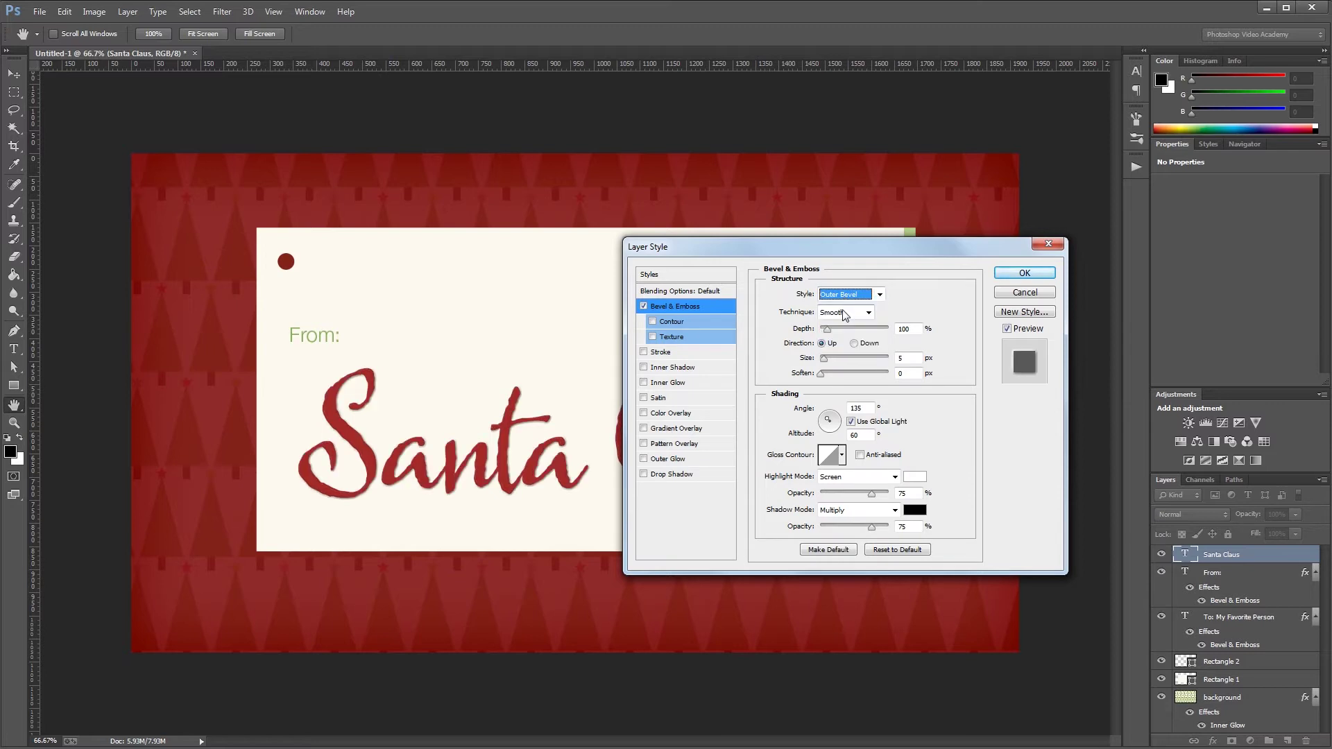
pyautogui.click(856, 344)
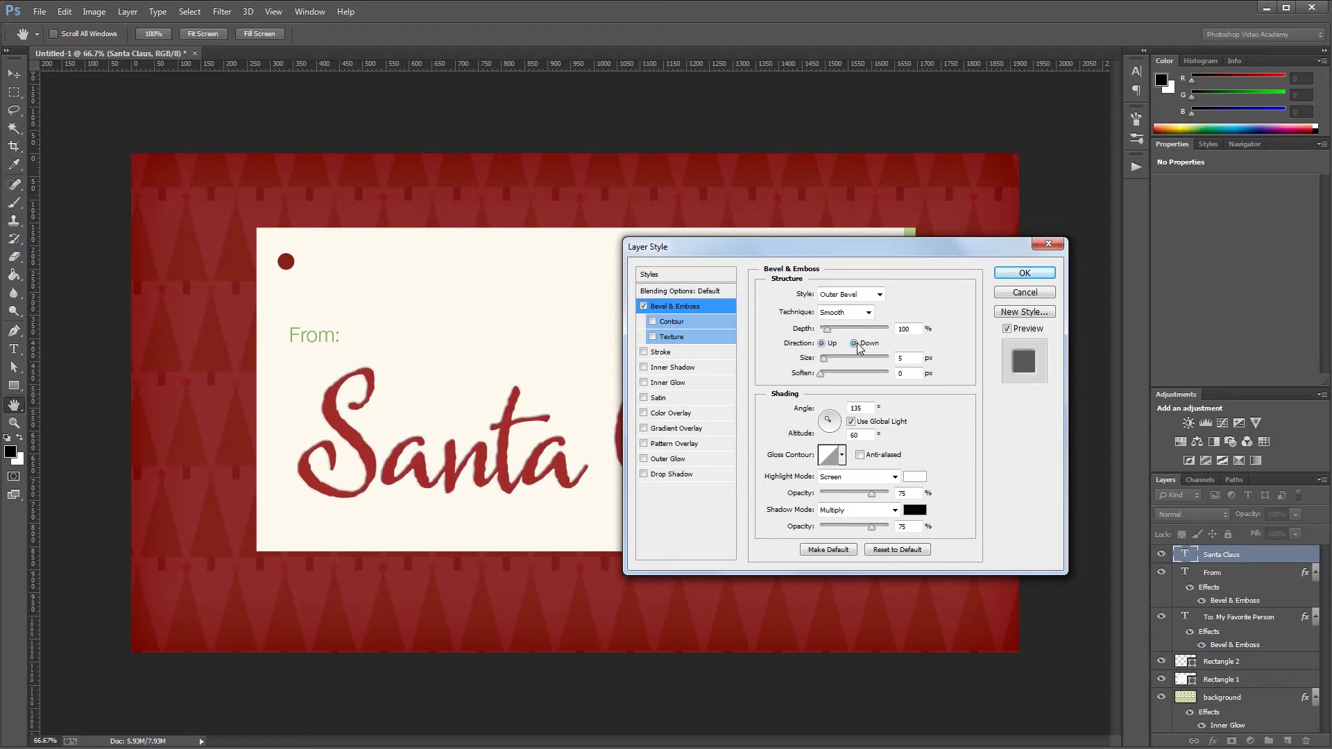
pyautogui.doubleClick(917, 359)
pyautogui.press('Down')
pyautogui.press('Down')
# Step: Set the bevel's highlight mode to Linear Dodge (Add) at 100% opacity
pyautogui.click(850, 477)
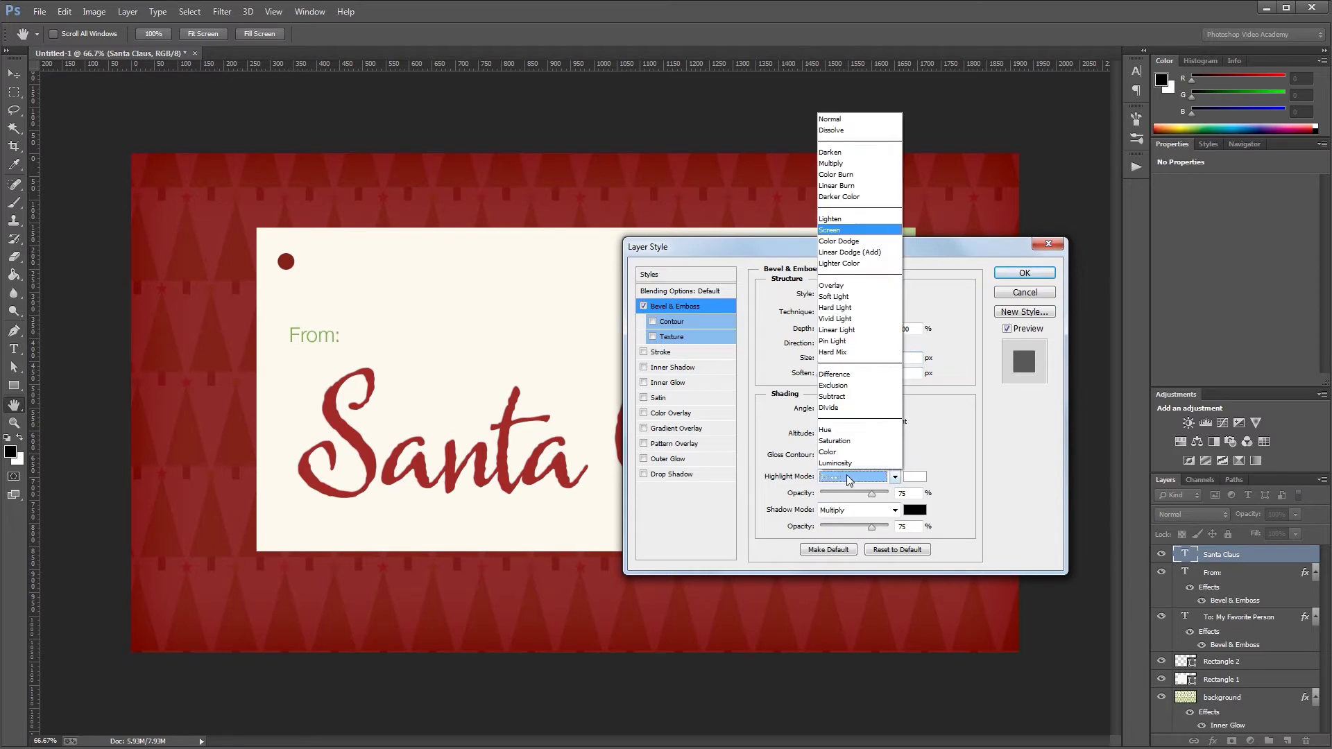
pyautogui.click(866, 252)
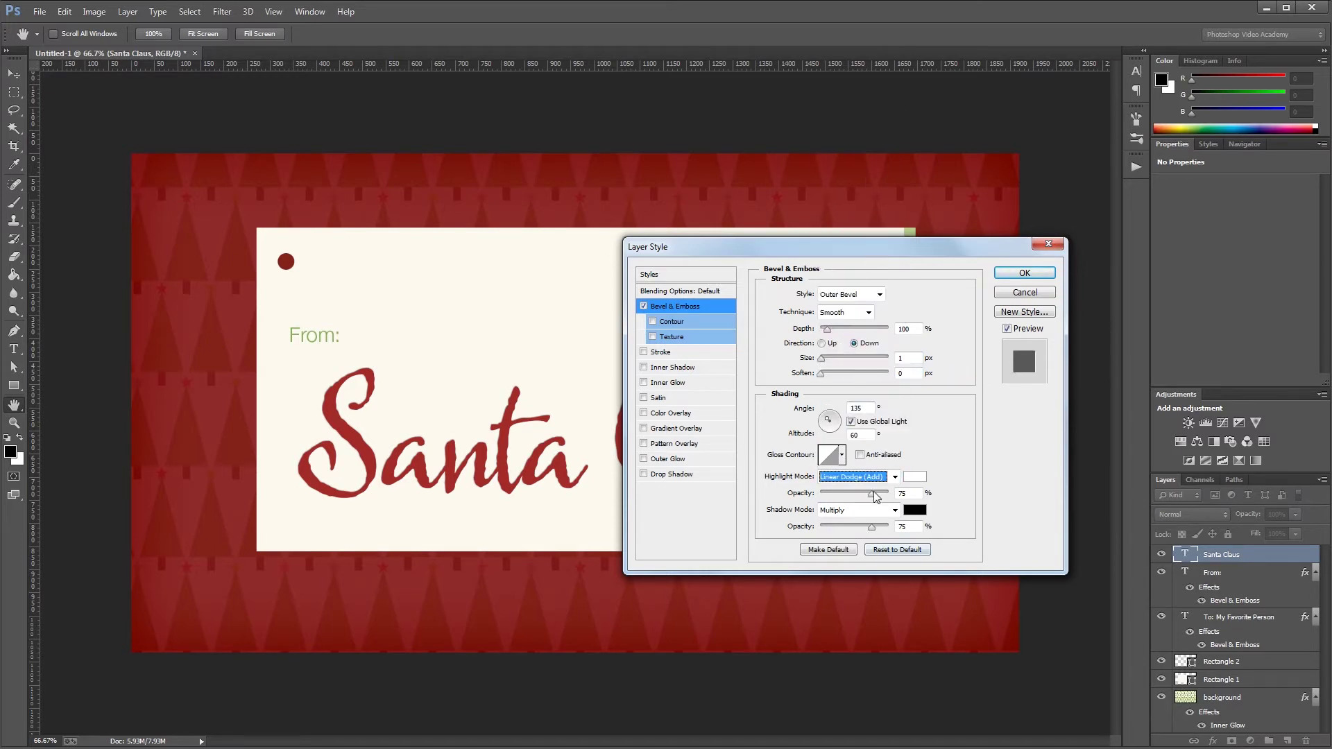
pyautogui.doubleClick(914, 493)
pyautogui.hotkey('shift', 'Up')
pyautogui.hotkey('shift', 'Up')
pyautogui.hotkey('shift', 'Up')
# Step: Set the bevel's shadow mode to Linear Burn at 25% opacity
pyautogui.click(859, 510)
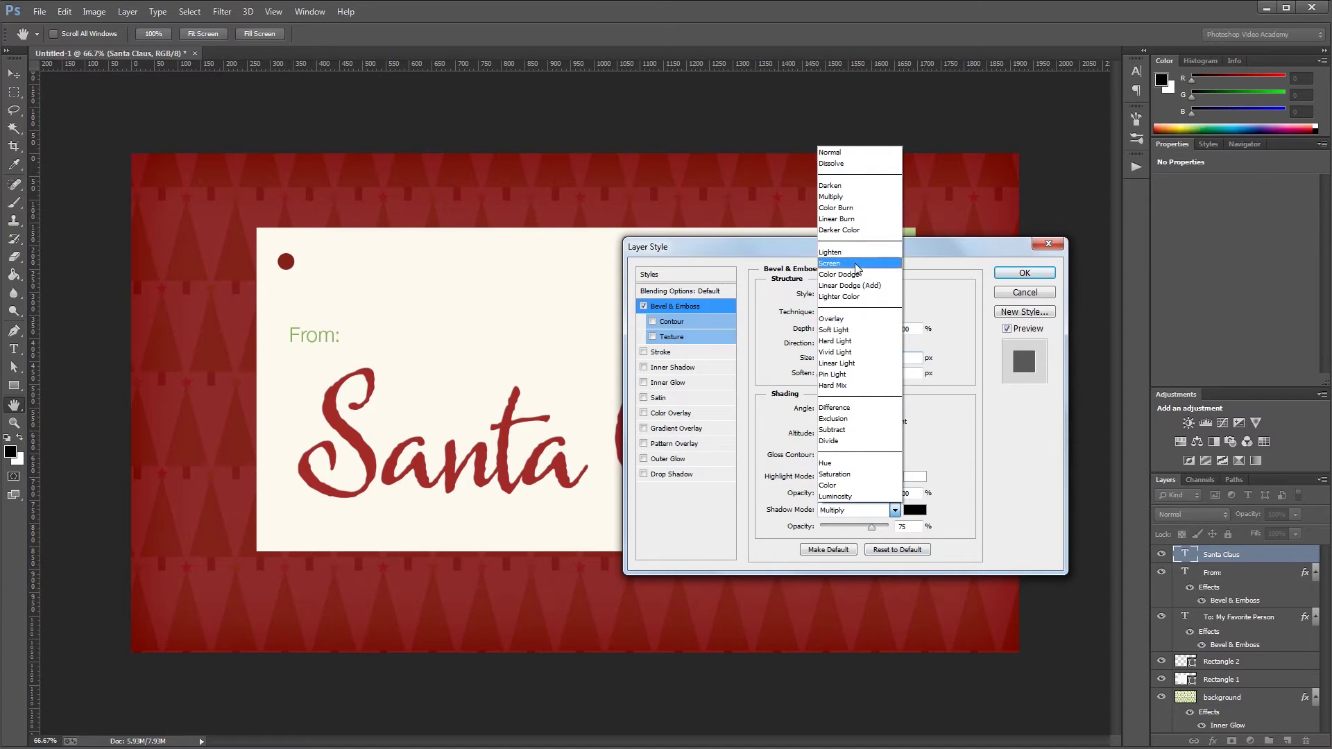
pyautogui.click(860, 216)
pyautogui.doubleClick(909, 526)
pyautogui.hotkey('shift', 'Down')
pyautogui.hotkey('shift', 'Down')
pyautogui.hotkey('shift', 'Down')
pyautogui.hotkey('shift', 'Down')
pyautogui.hotkey('shift', 'Down')
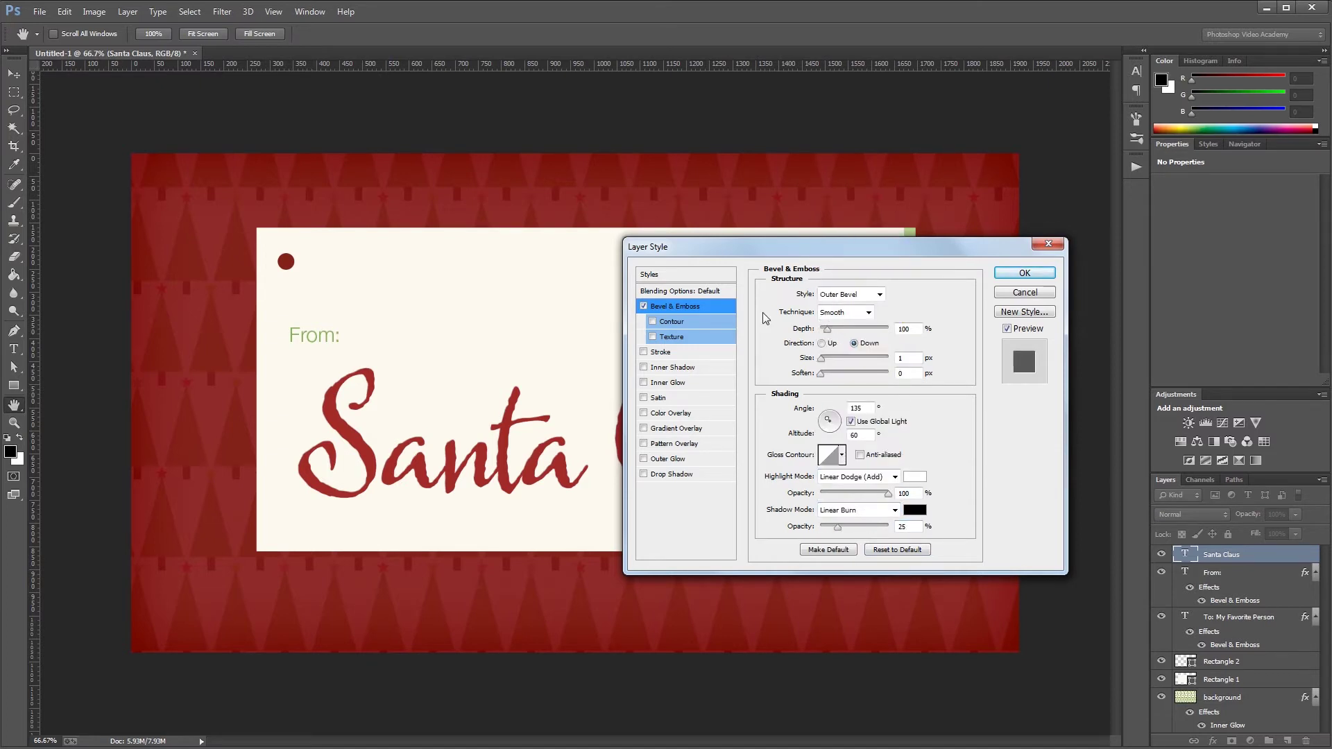
# Step: Add an Inner Shadow to the "Santa Claus" text using Linear Burn at 25% opacity, 2 px distance and 3 px size
pyautogui.click(684, 369)
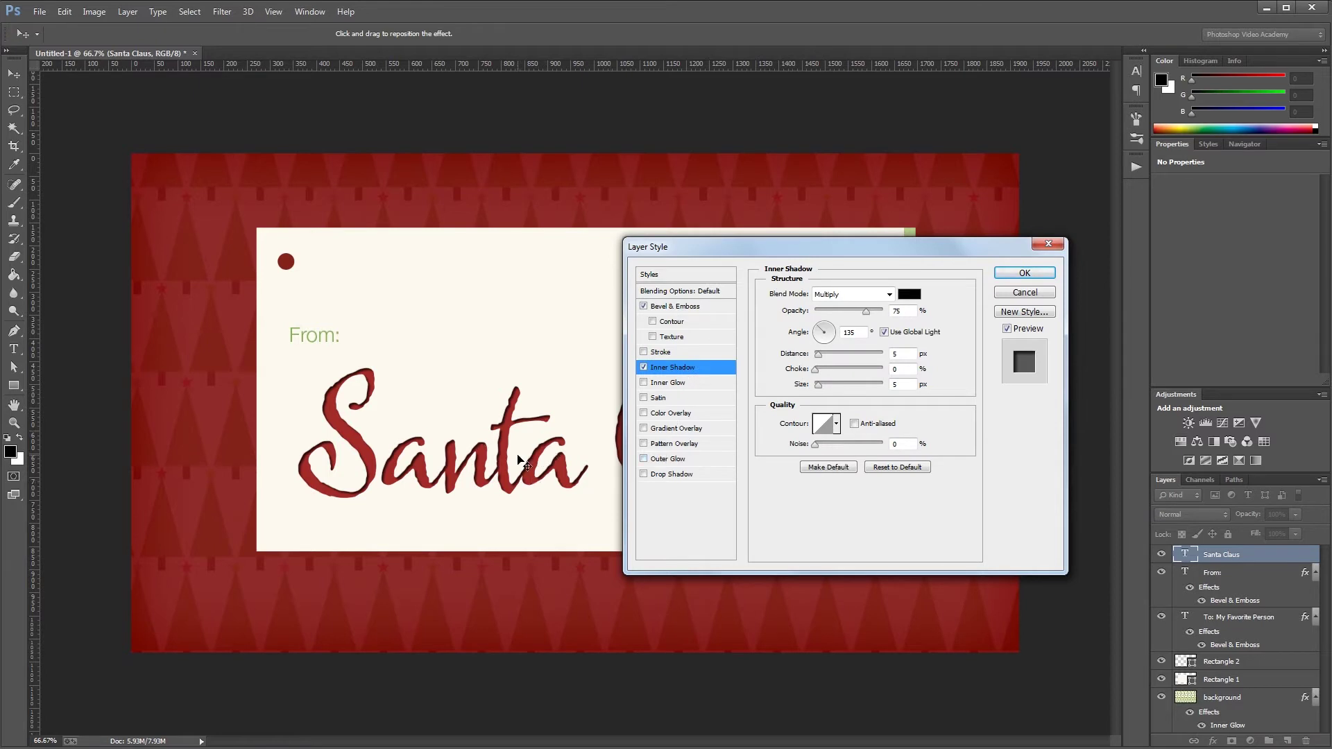
pyautogui.click(845, 296)
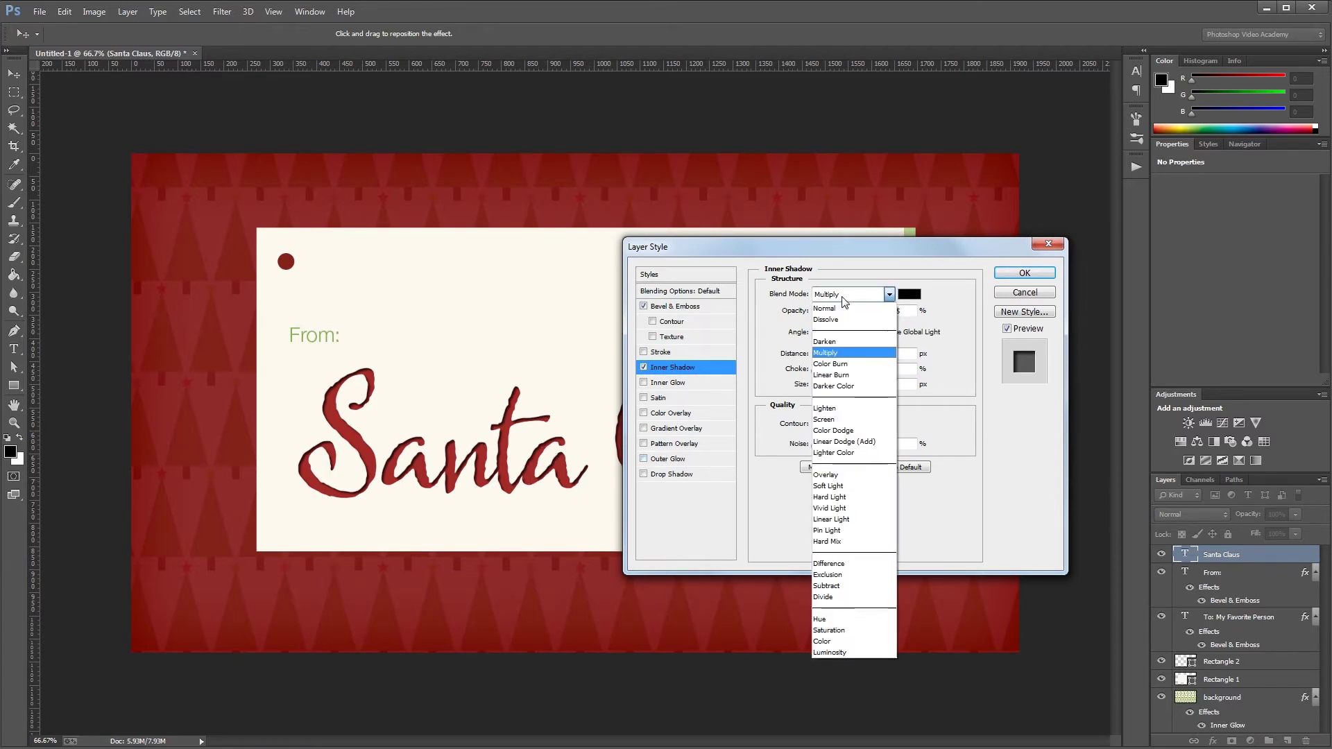
pyautogui.click(844, 375)
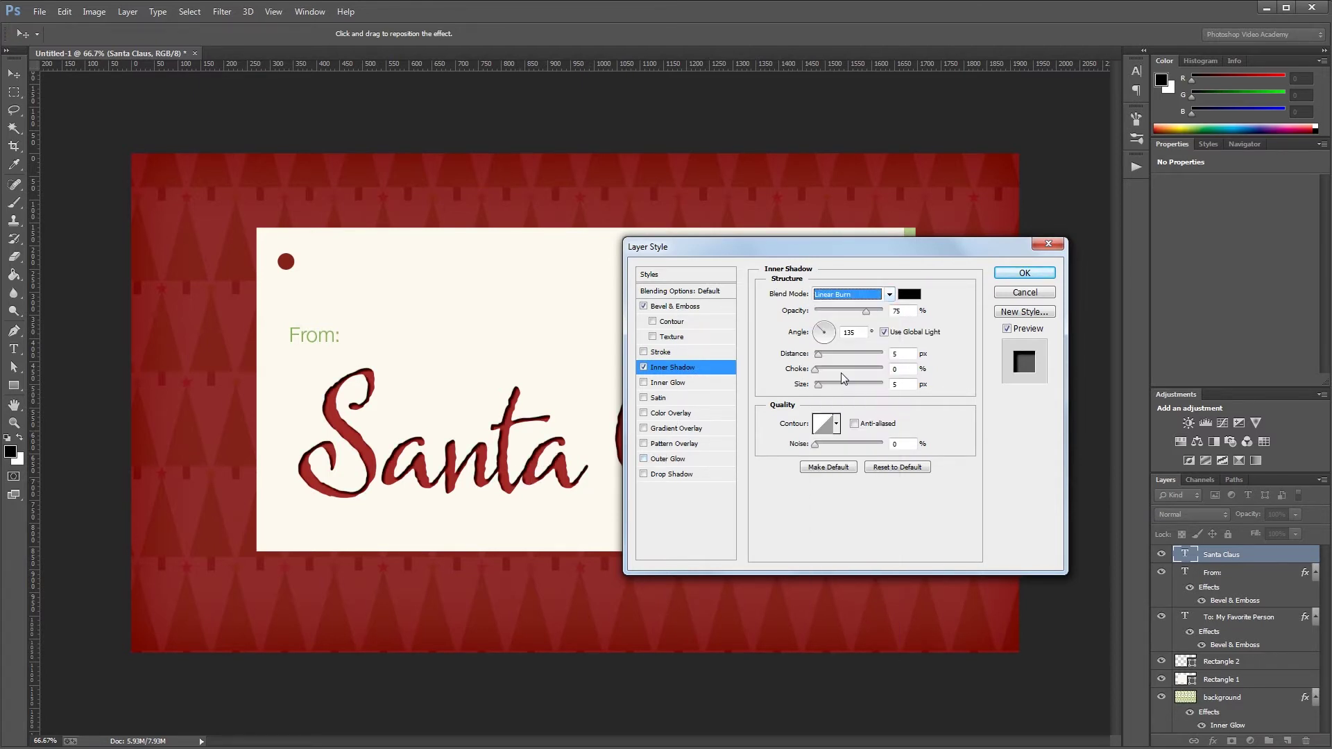
pyautogui.press('Tab')
pyautogui.write('25')
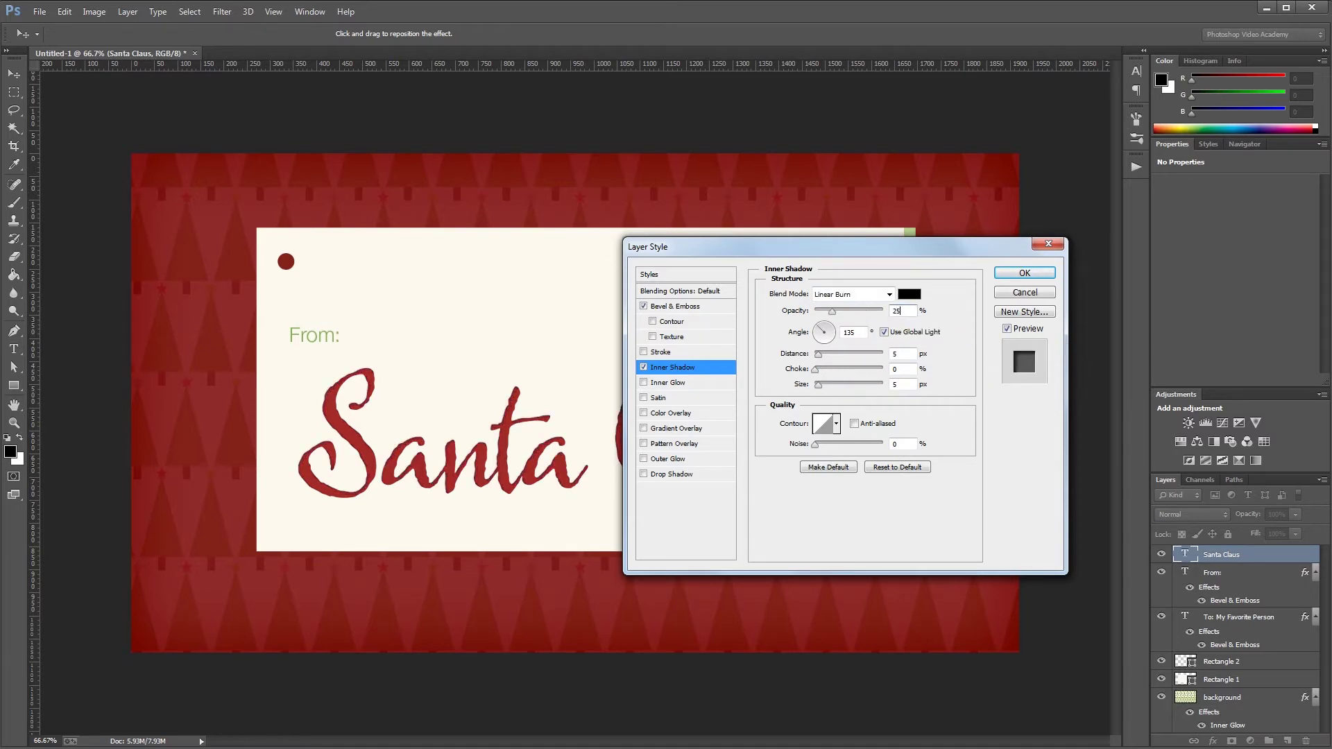
pyautogui.doubleClick(902, 354)
pyautogui.write('2')
pyautogui.write('3')
# Step: Add a Gradient Overlay to the "Santa Claus" text using the custom silver metallic gradient
pyautogui.click(687, 431)
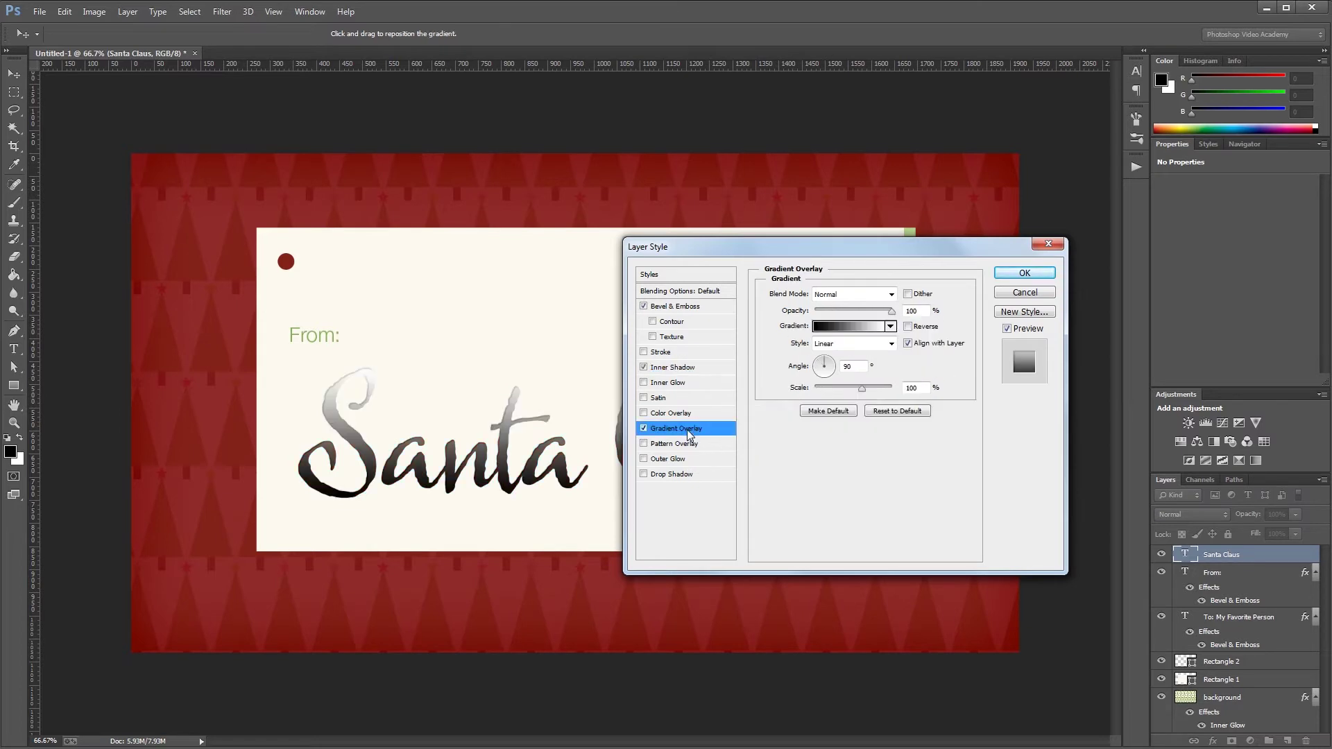
pyautogui.click(891, 326)
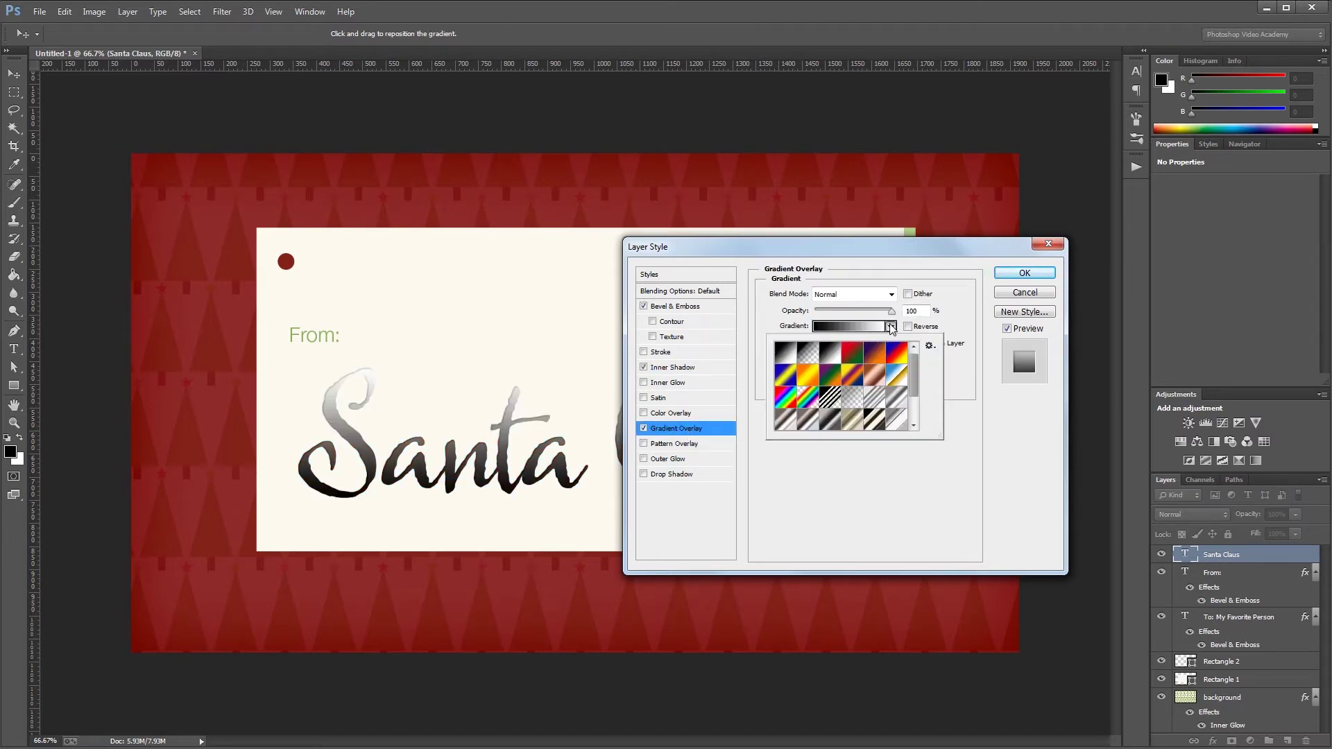
pyautogui.click(890, 398)
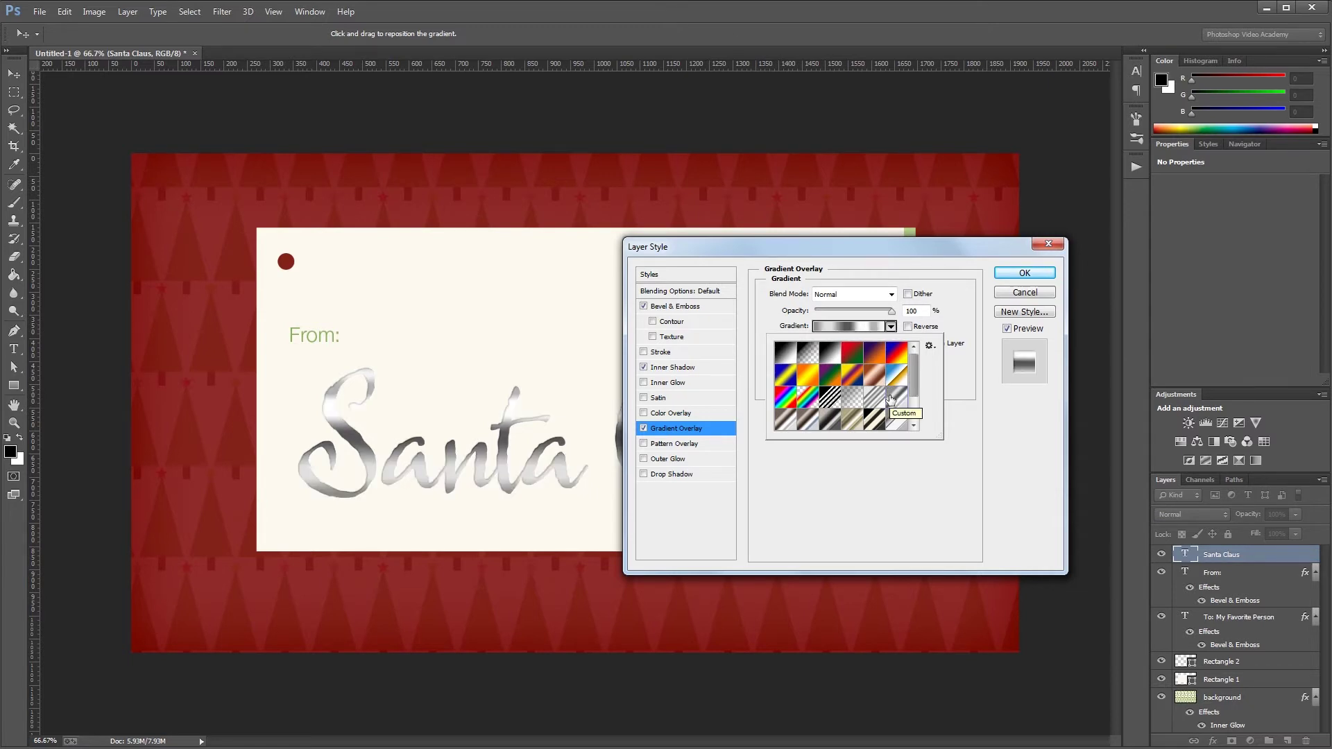
pyautogui.click(891, 327)
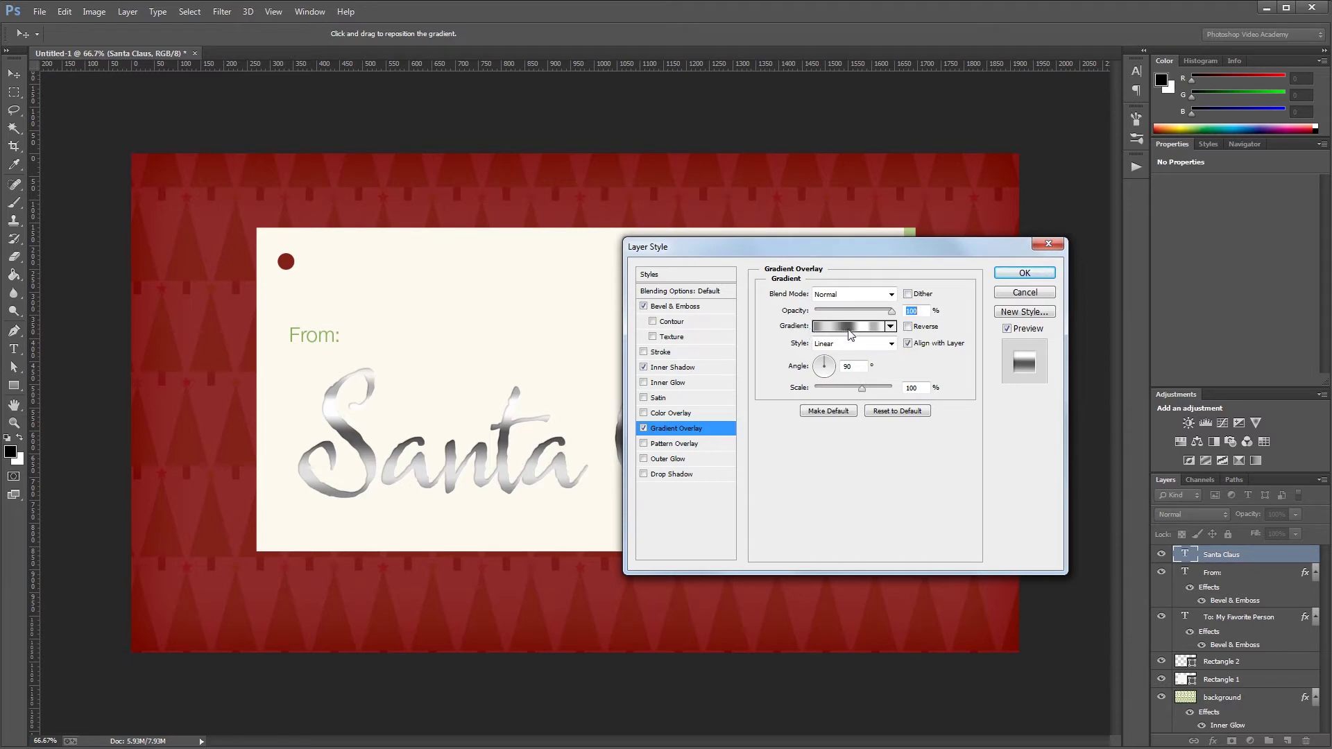
# Step: Set the gradient overlay's blend mode to Overlay at 35% opacity and apply the layer style
pyautogui.click(843, 295)
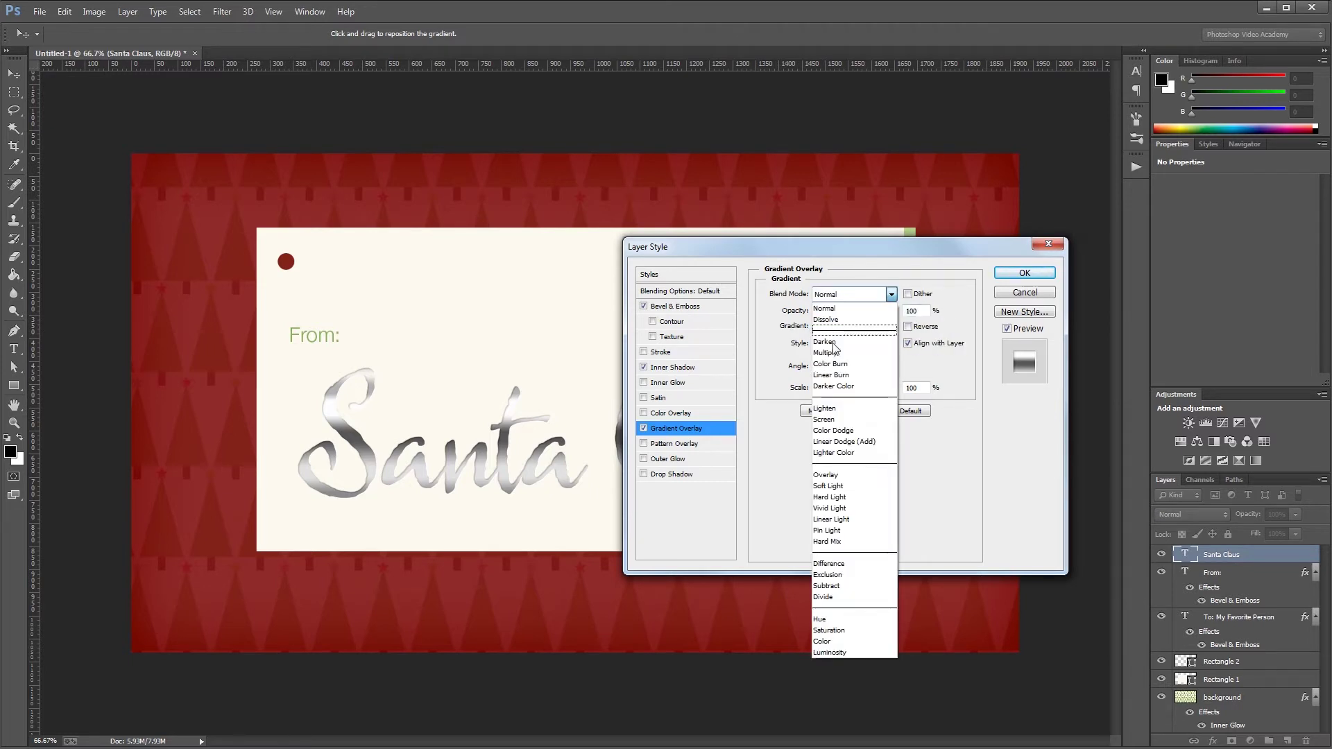
pyautogui.click(843, 474)
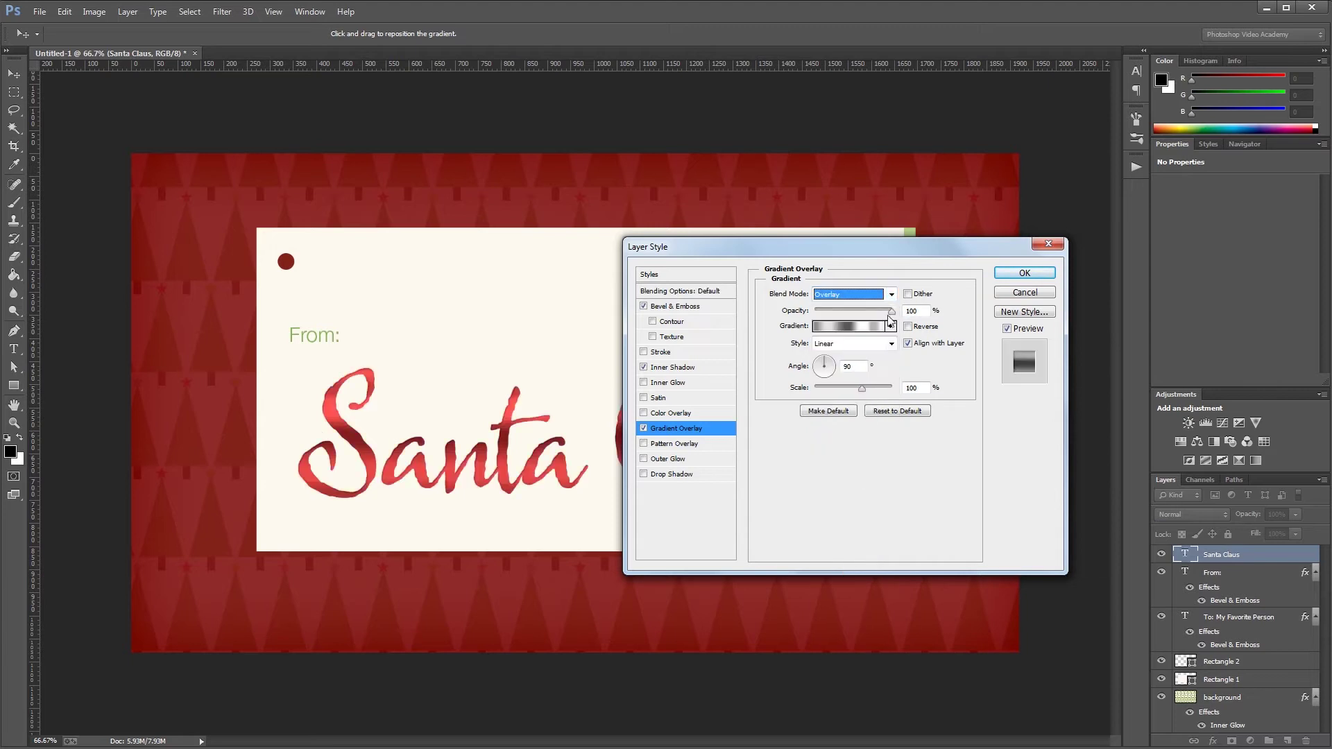
pyautogui.doubleClick(922, 312)
pyautogui.write('35')
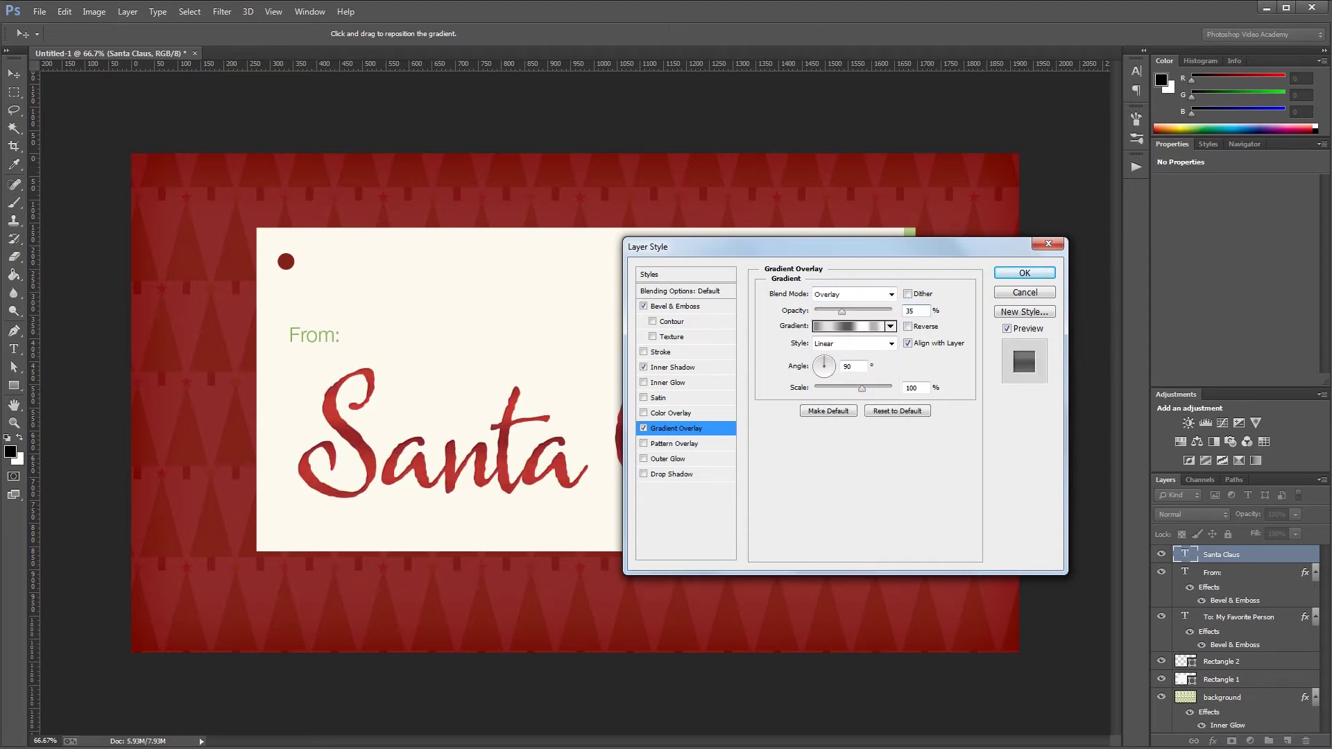
pyautogui.click(1024, 274)
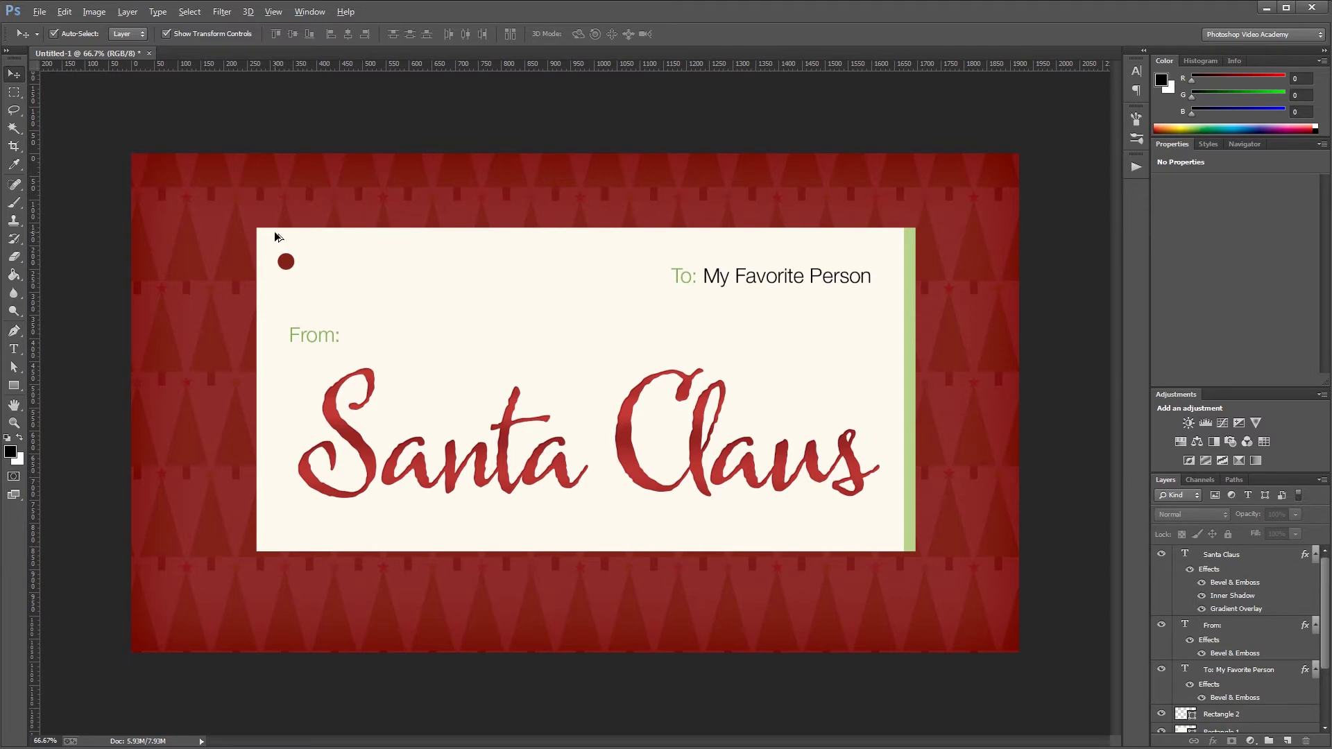
# Step: Set up the Pen tool in Shape mode with no fill for drawing near the card's punched hole
pyautogui.scroll(3, 277, 243)
pyautogui.press('alt')
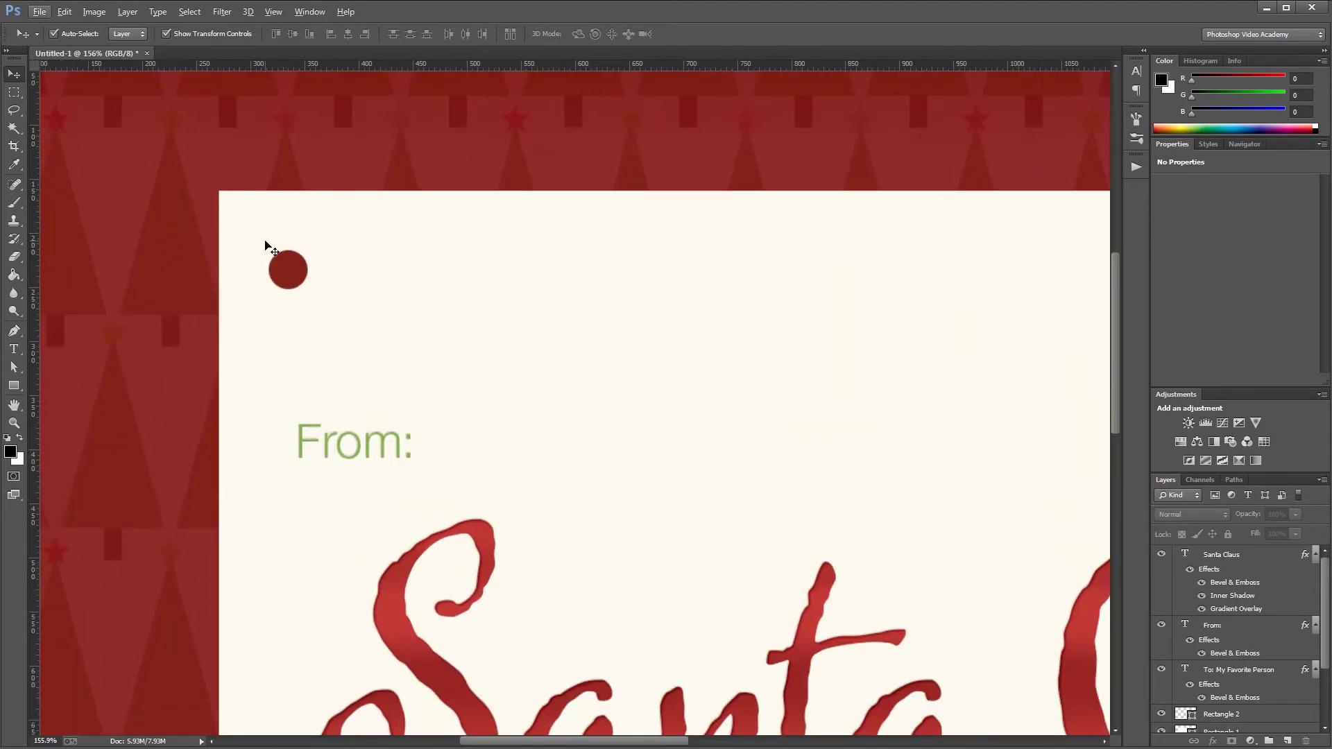
pyautogui.press('p')
pyautogui.click(78, 35)
pyautogui.click(78, 35)
pyautogui.click(125, 35)
pyautogui.click(72, 61)
# Step: Set the Pen tool's stroke to a solid gray-beige color, hex 9D9886
pyautogui.click(184, 32)
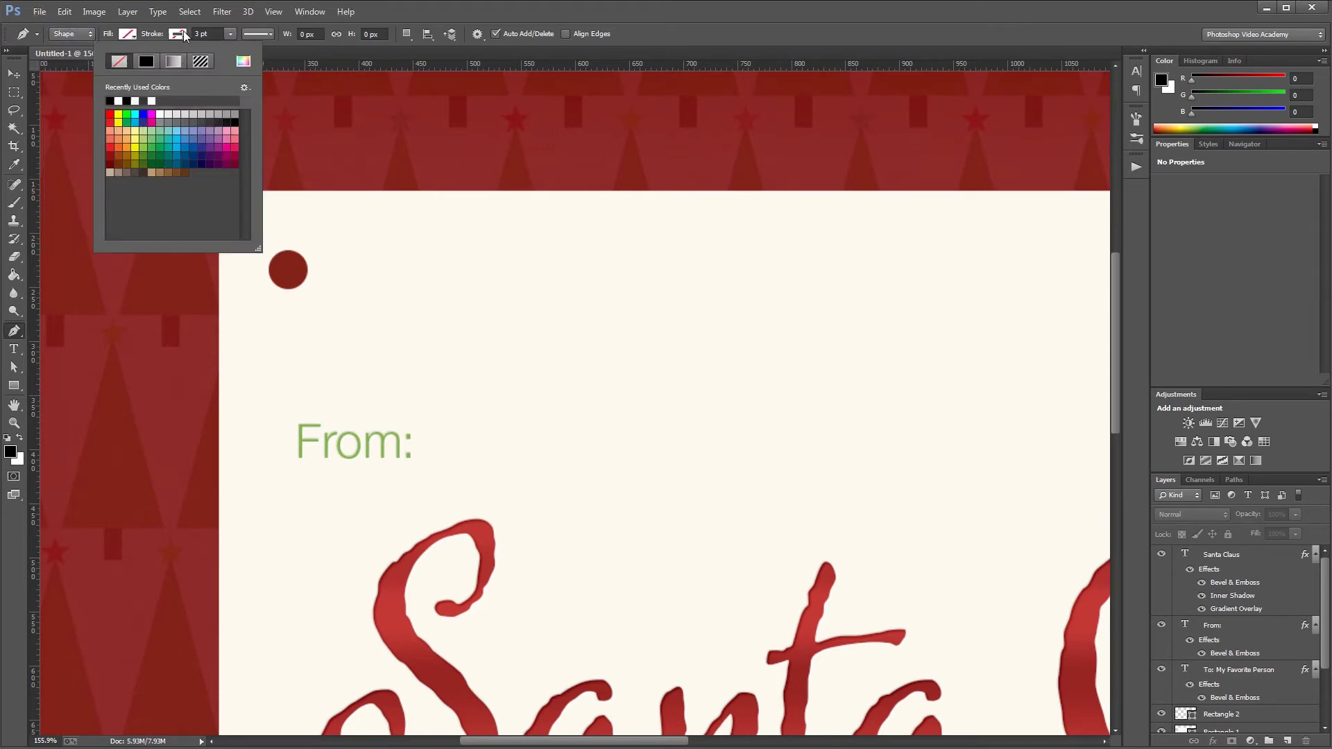
pyautogui.click(243, 62)
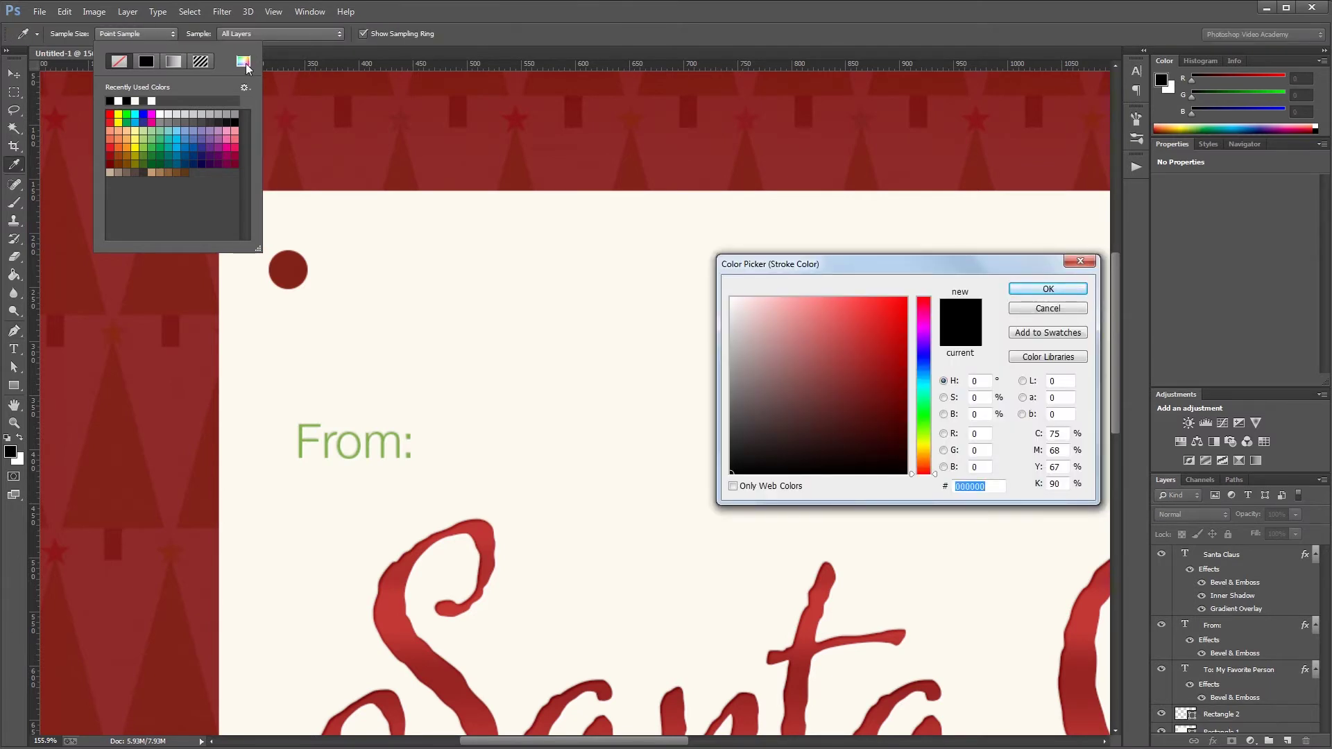
pyautogui.write('9D')
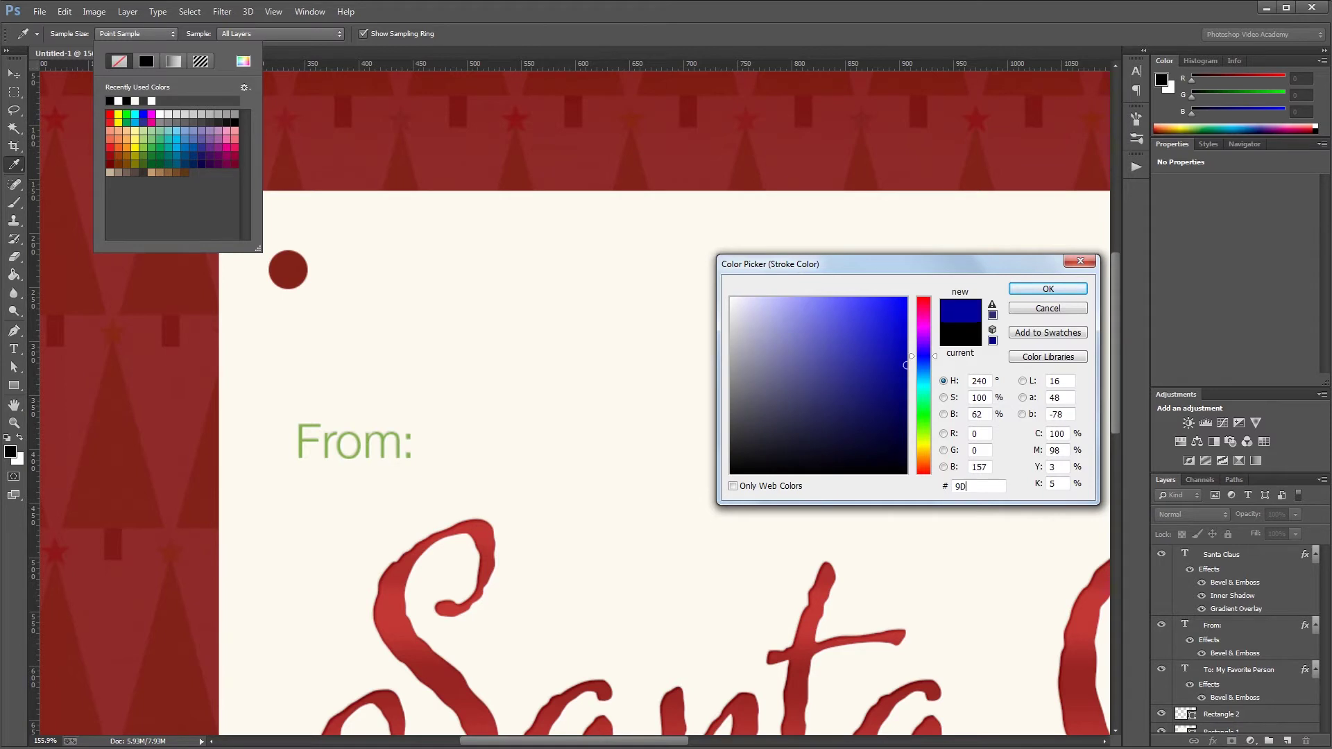
pyautogui.write('9886')
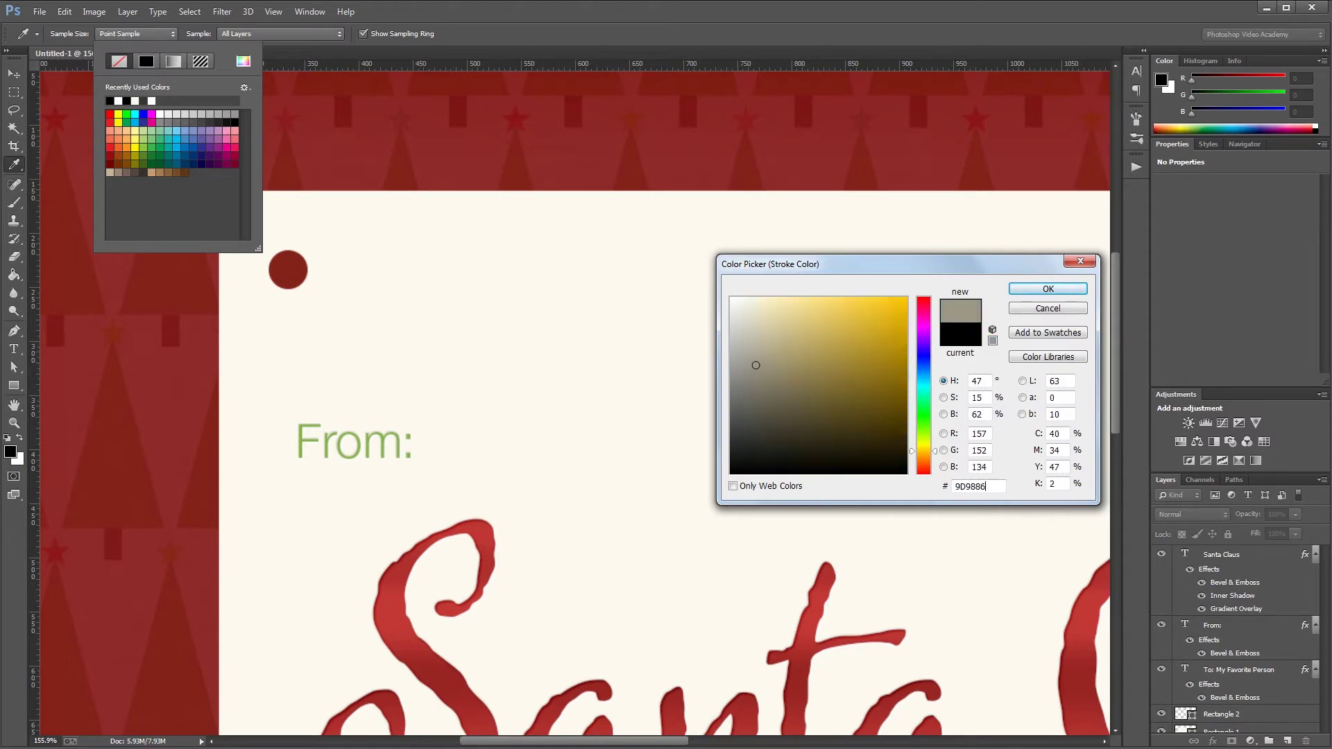
pyautogui.press('Return')
# Step: Set the Pen tool's stroke width to 3.5 pt and bring the area around the punched hole into view
pyautogui.moveTo(215, 34); pyautogui.dragTo(199, 36)
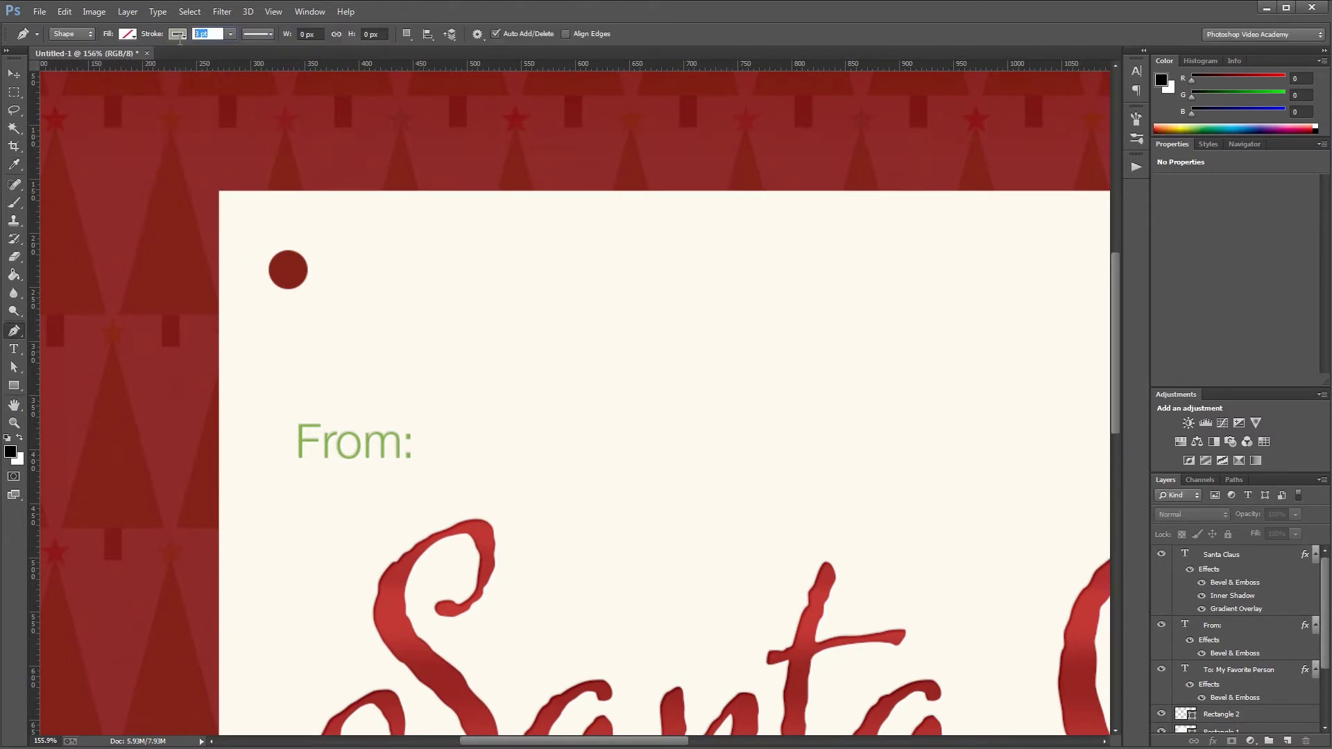
pyautogui.write('.5')
pyautogui.press('Return')
pyautogui.moveTo(347, 272); pyautogui.dragTo(544, 386)
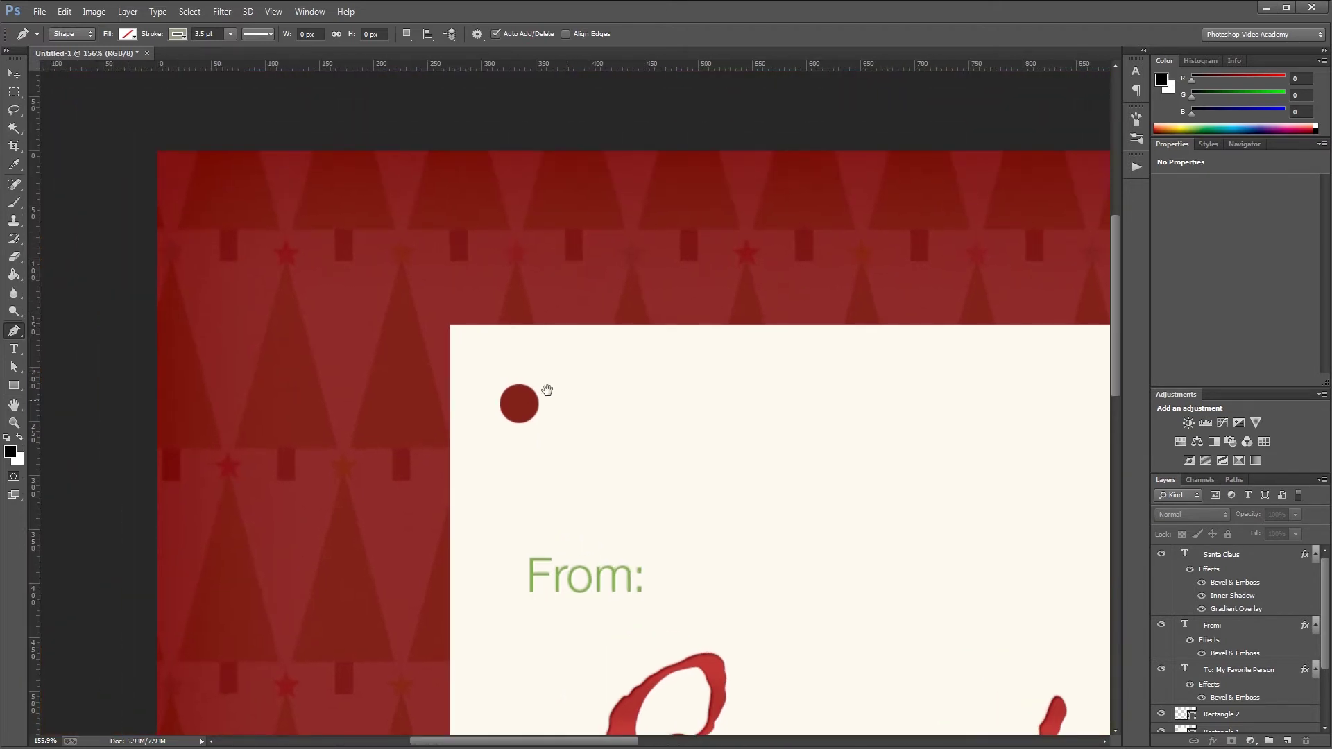
# Step: Draw a narrow string loop about 27 px wide and 58 px tall from the punched hole up to the card's top edge, and deselect it
pyautogui.click(511, 390)
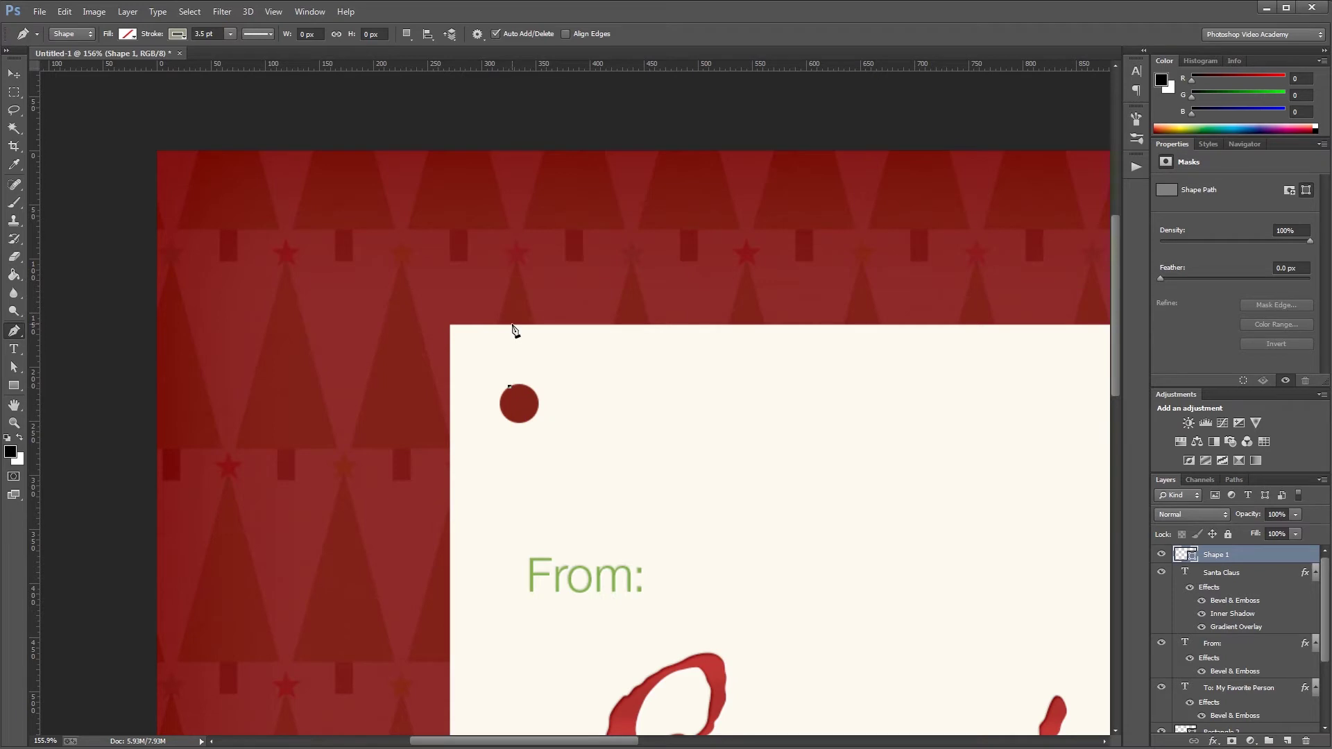
pyautogui.moveTo(512, 324); pyautogui.dragTo(540, 324)
pyautogui.click(526, 386)
pyautogui.press('v')
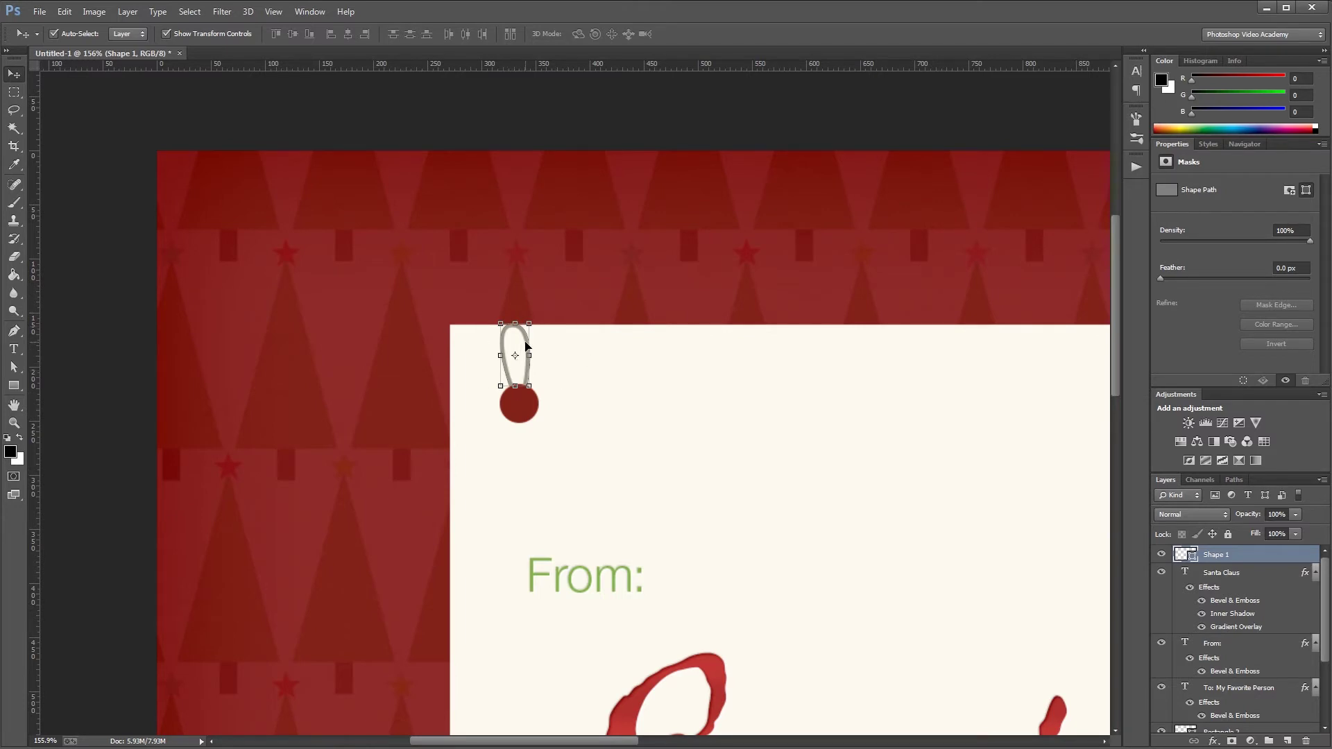
pyautogui.keyDown('ctrl'); pyautogui.click(1254, 555); pyautogui.keyUp('ctrl')
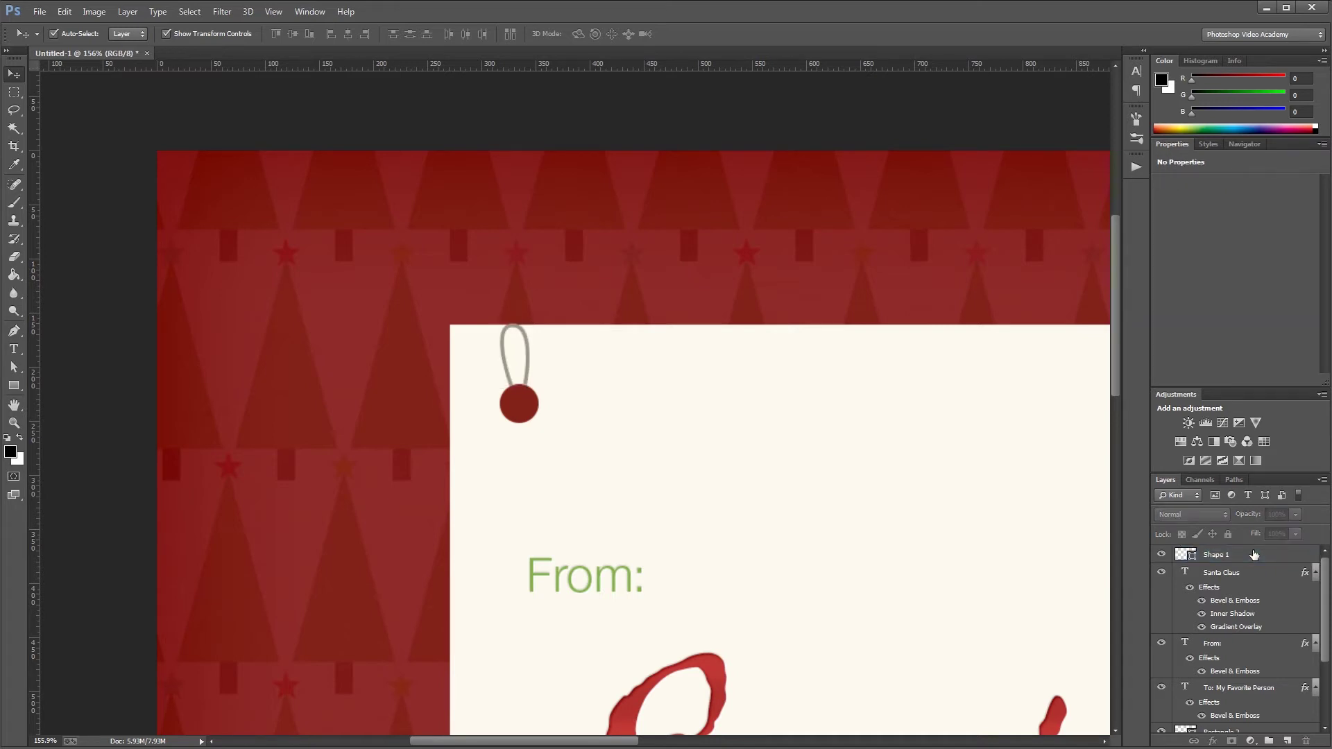
# Step: Draw a curved string strand as a separate shape from the loop's top up over the red background, leaning left, and deselect it
pyautogui.press('p')
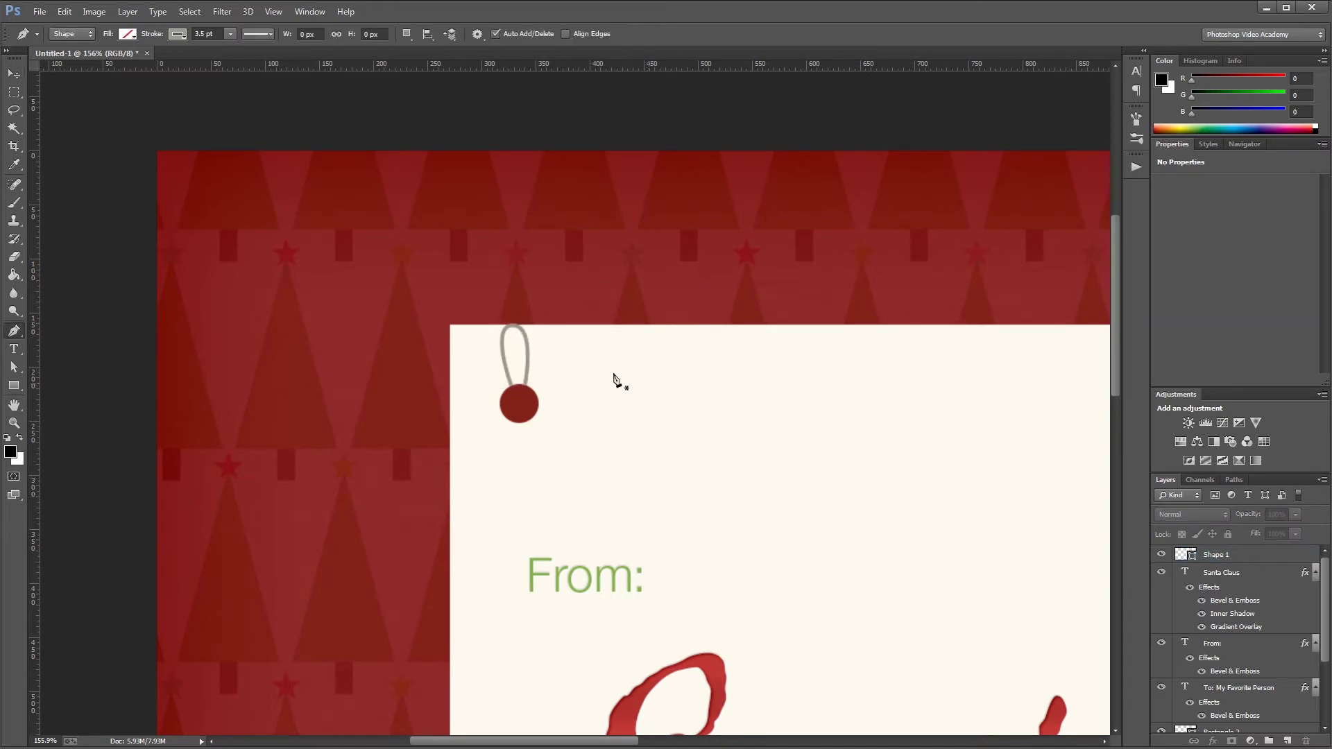
pyautogui.click(509, 326)
pyautogui.moveTo(494, 236); pyautogui.dragTo(482, 207)
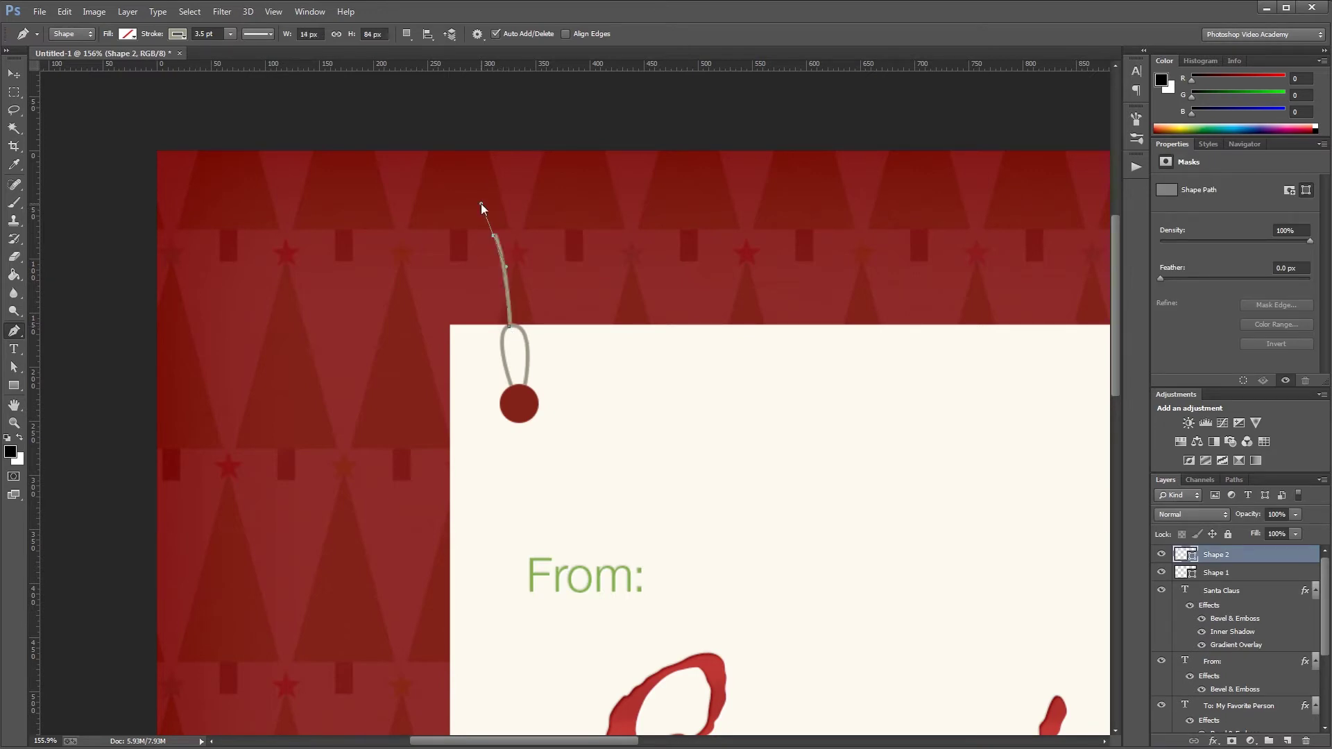
pyautogui.click(481, 203)
pyautogui.keyDown('ctrl'); pyautogui.click(1252, 561); pyautogui.keyUp('ctrl')
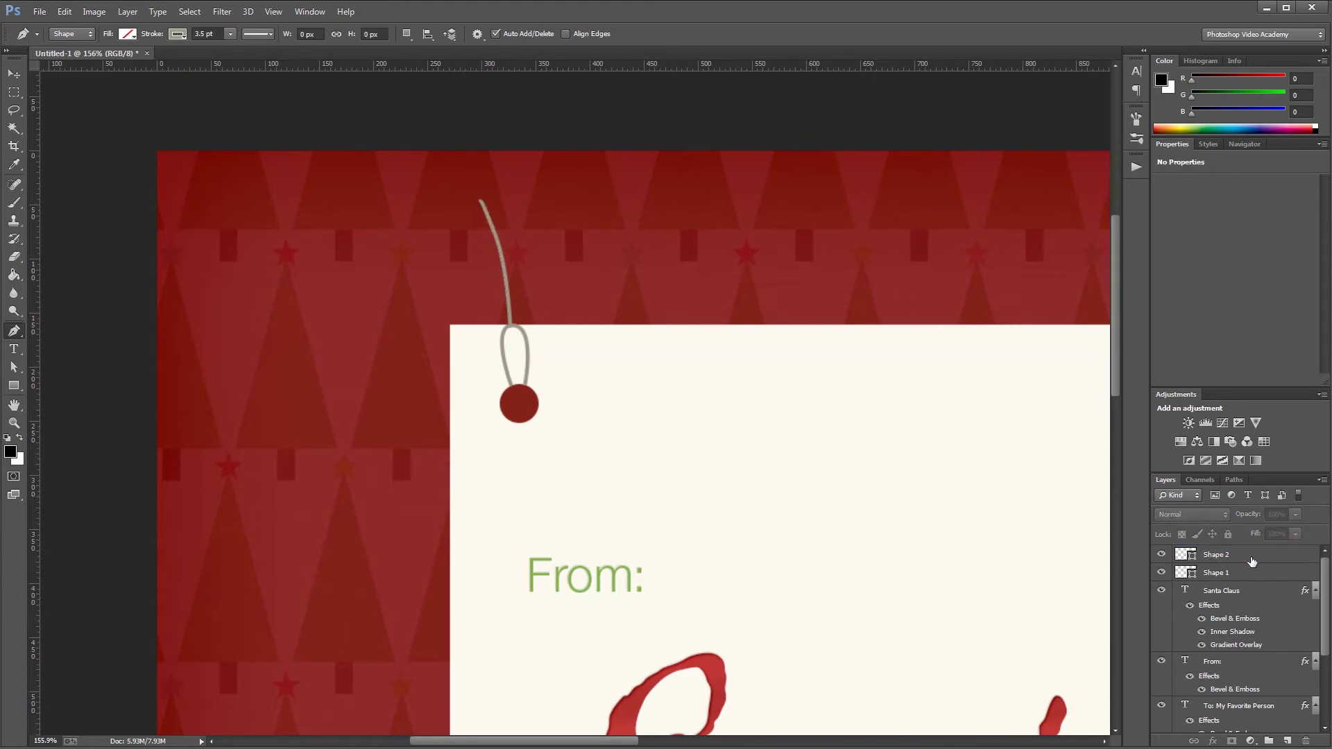
# Step: Draw a second strand about 13 px wide and 145 px tall from the loop's top, curving up to the right
pyautogui.click(514, 326)
pyautogui.click(515, 246)
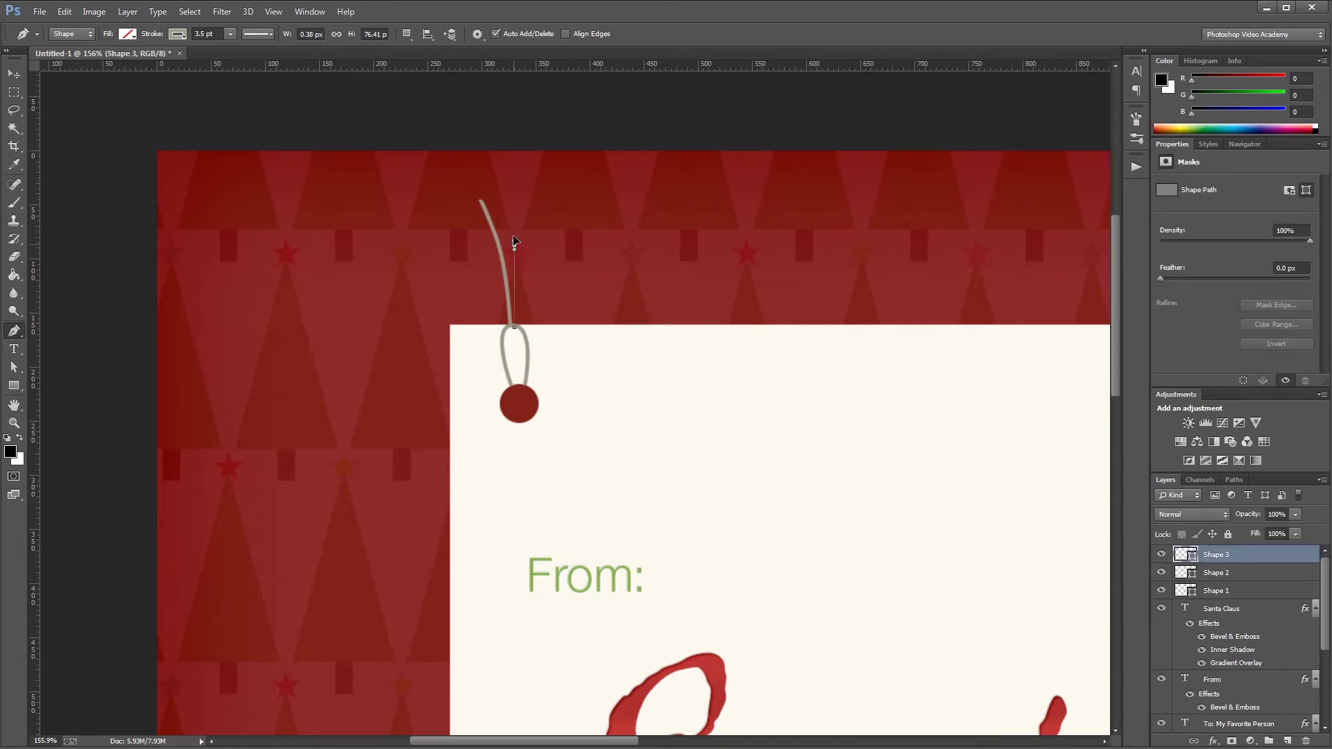
pyautogui.click(527, 172)
# Step: Nudge the loop's top anchor point up 5 px with the Direct Selection tool so it overlaps the strands' lower ends
pyautogui.press('a')
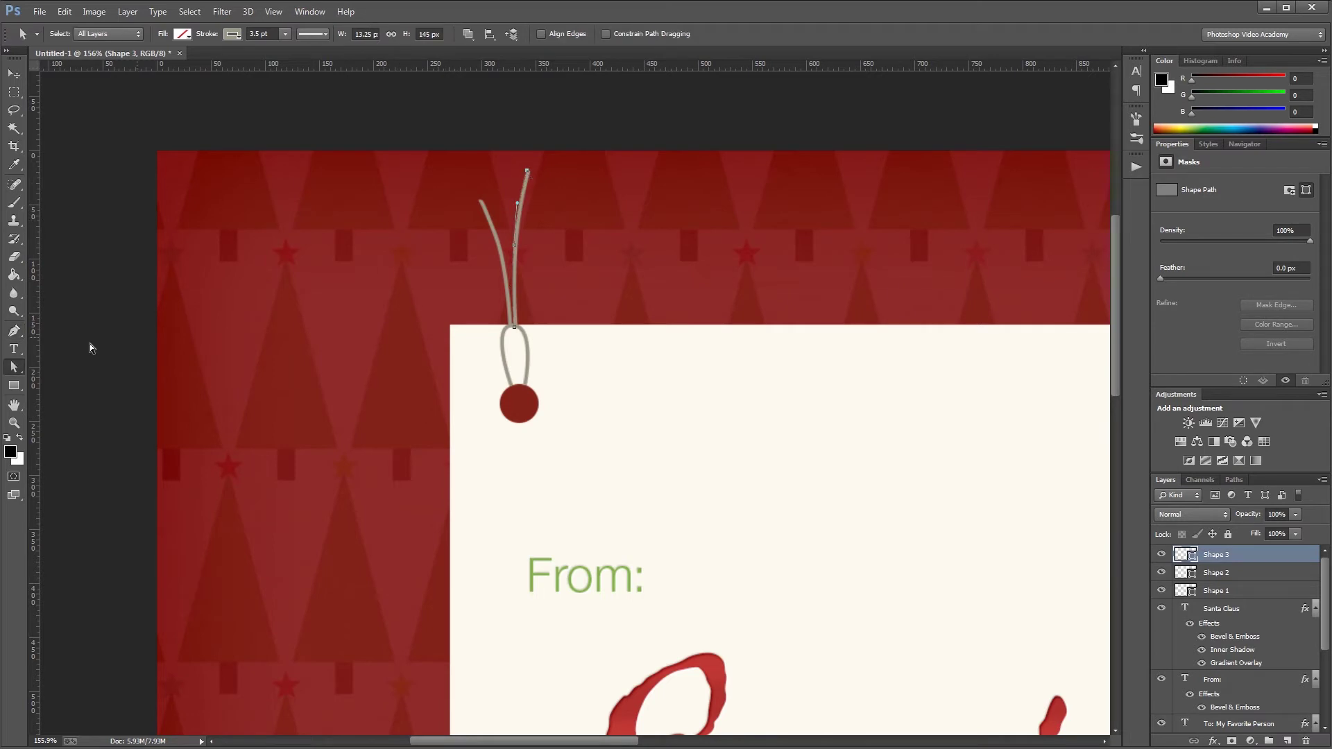
pyautogui.click(14, 367)
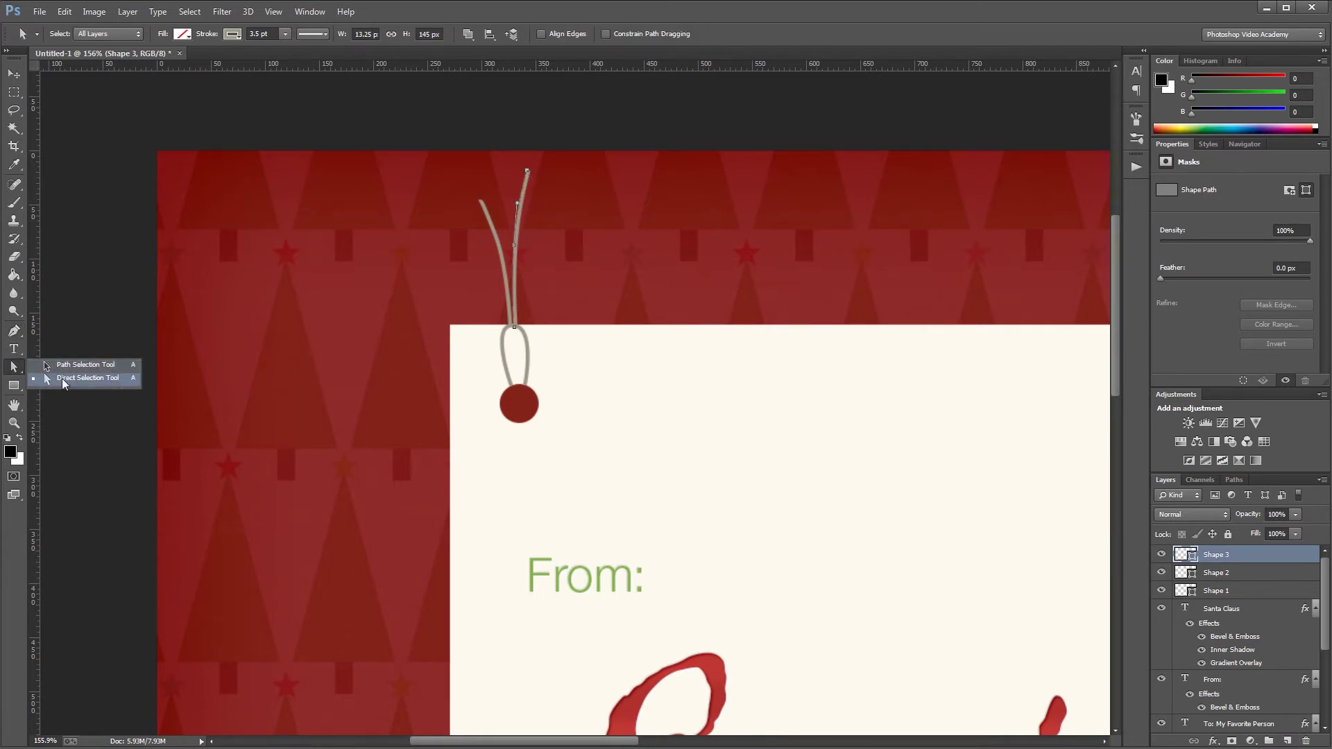
pyautogui.click(62, 379)
pyautogui.scroll(4, 506, 287)
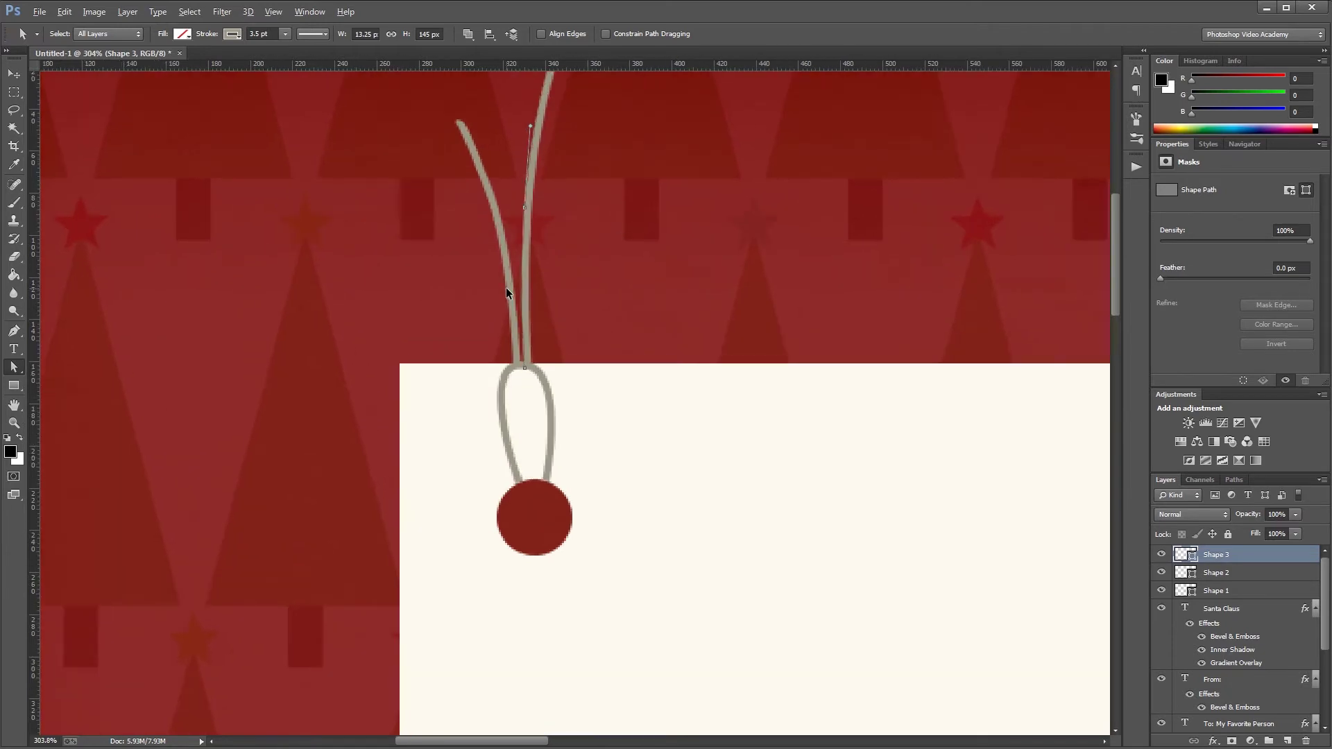
pyautogui.click(547, 384)
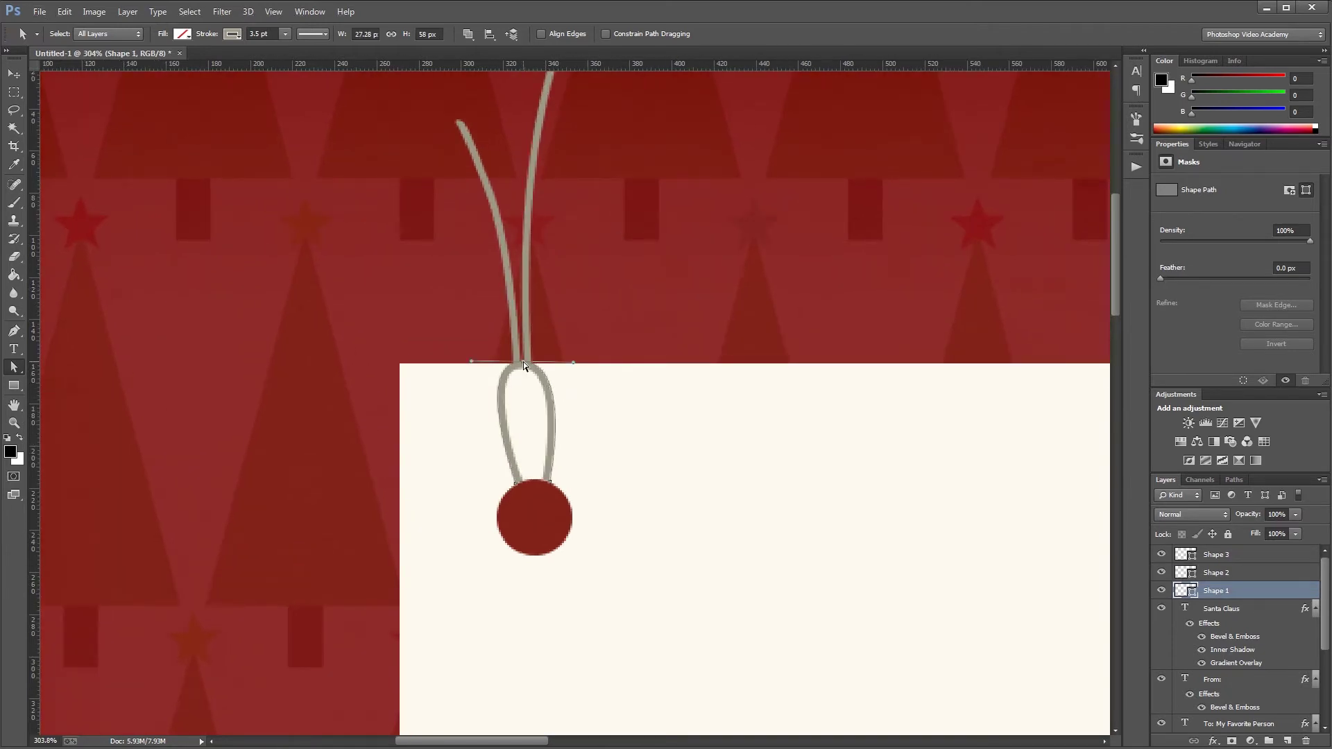
pyautogui.press('Up')
pyautogui.press('Up')
pyautogui.press('Up')
pyautogui.press('Up')
pyautogui.press('Up')
# Step: Give the loop a black Linear Burn inner glow at 35% opacity and 2 px size, and copy the effect to both strand layers
pyautogui.doubleClick(1269, 591)
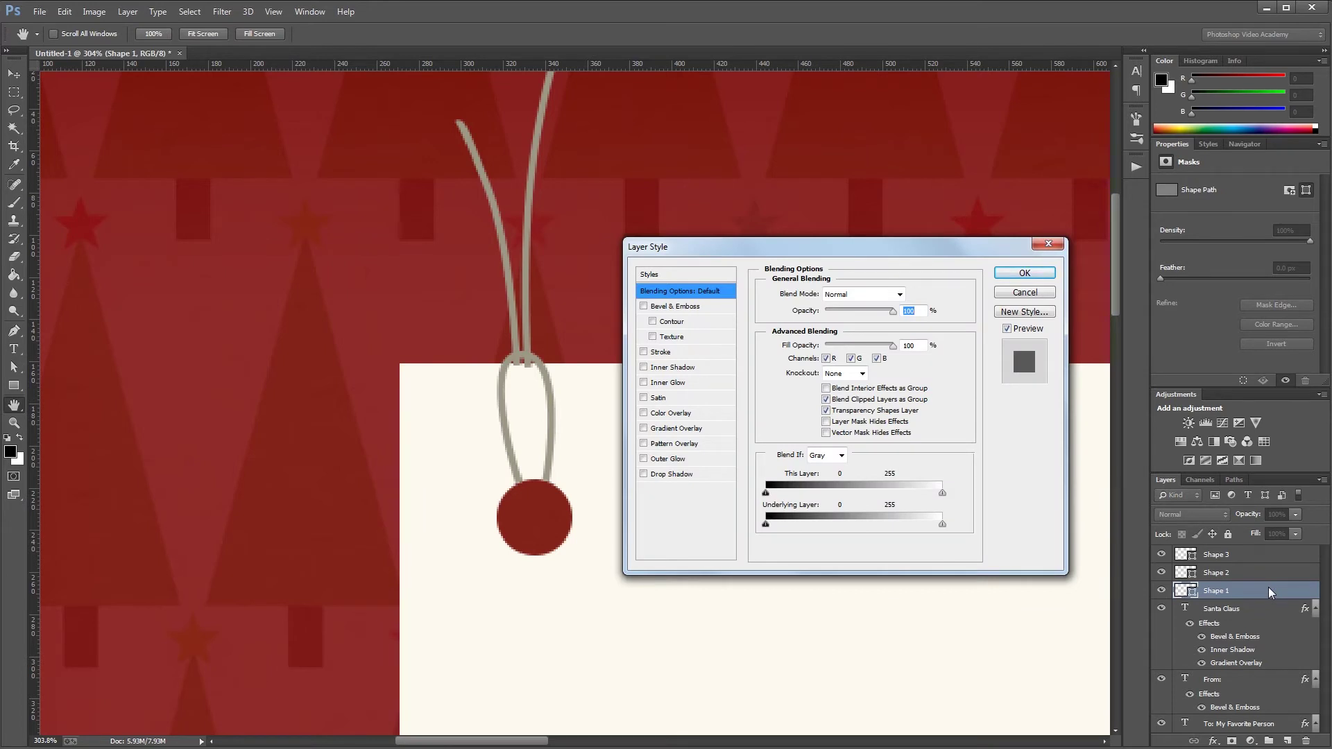
pyautogui.click(680, 385)
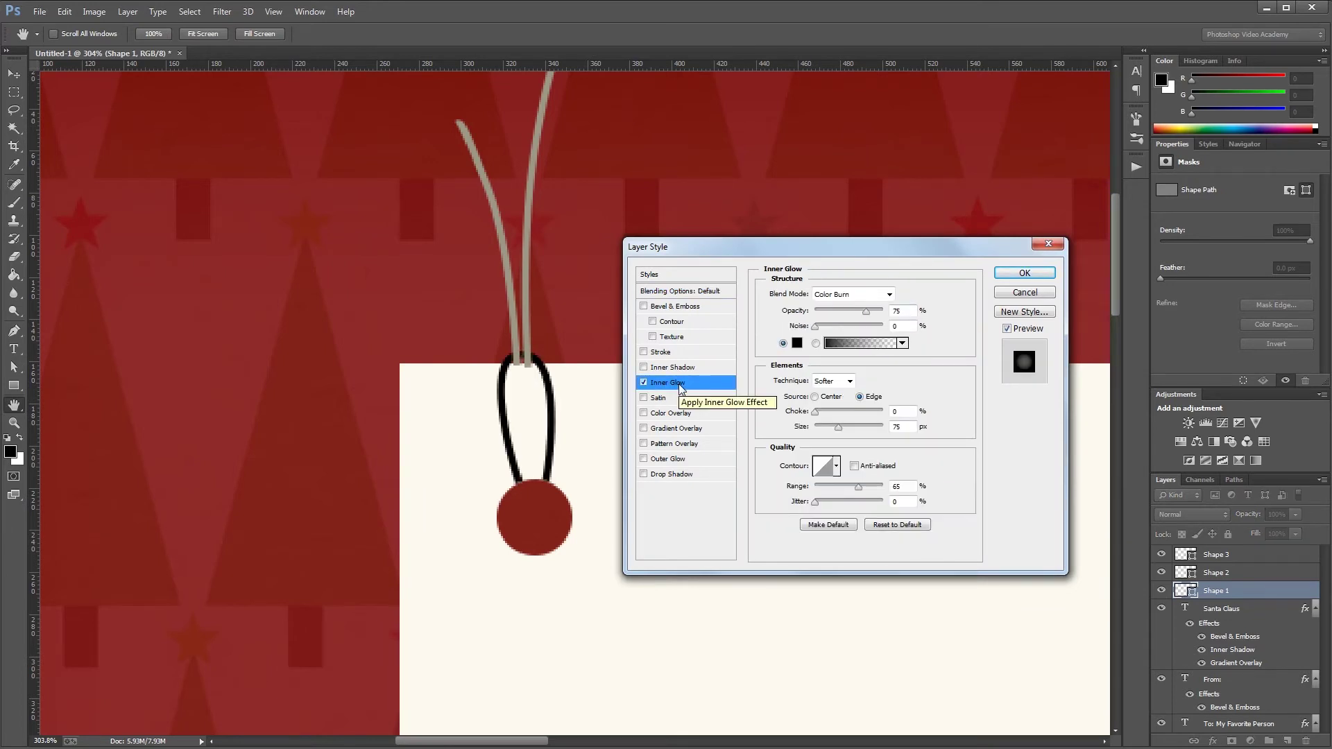
pyautogui.click(867, 294)
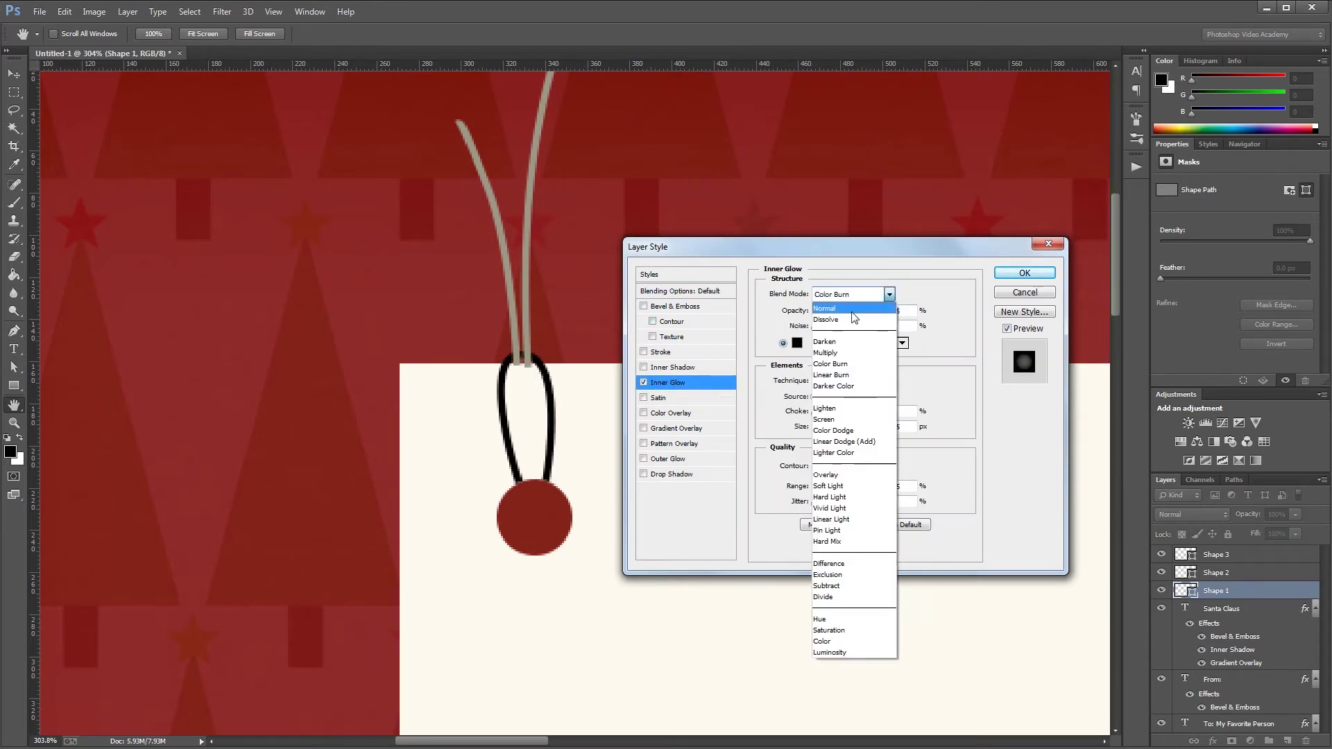
pyautogui.click(865, 375)
pyautogui.click(900, 311)
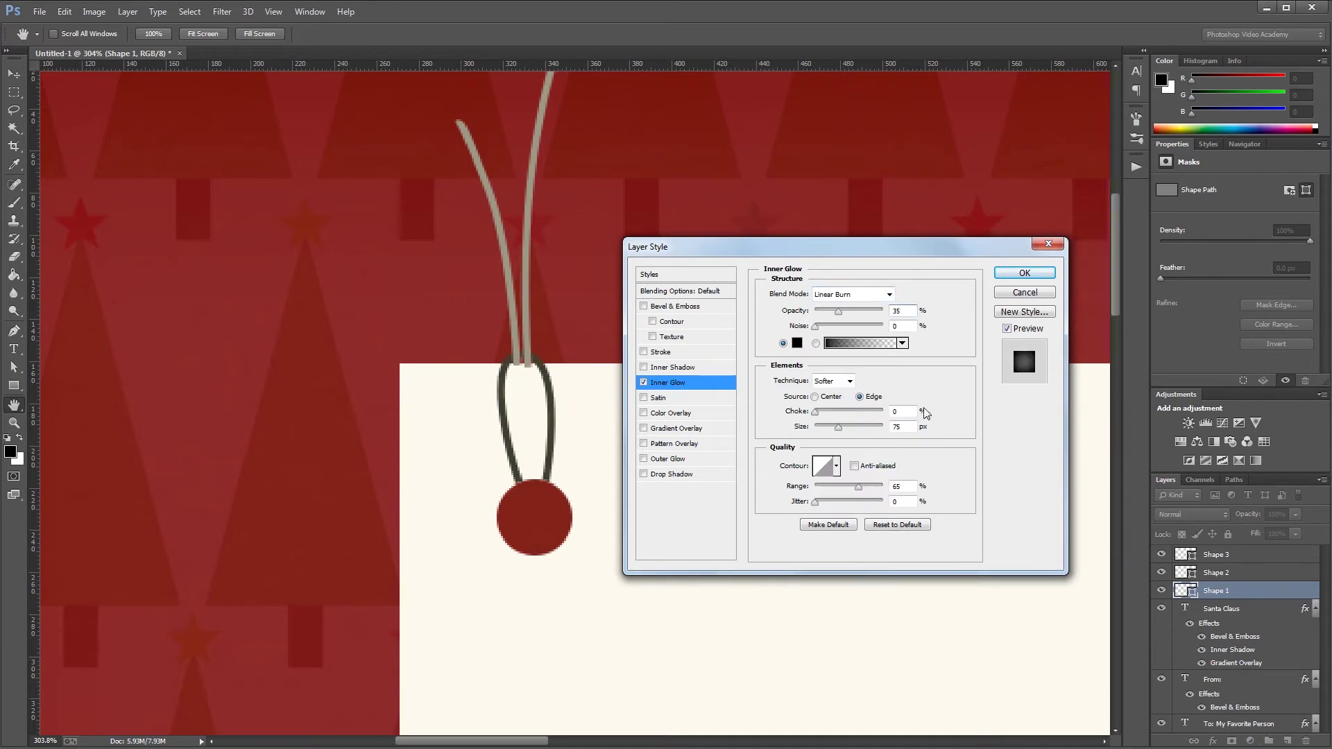
pyautogui.doubleClick(900, 426)
pyautogui.write('2')
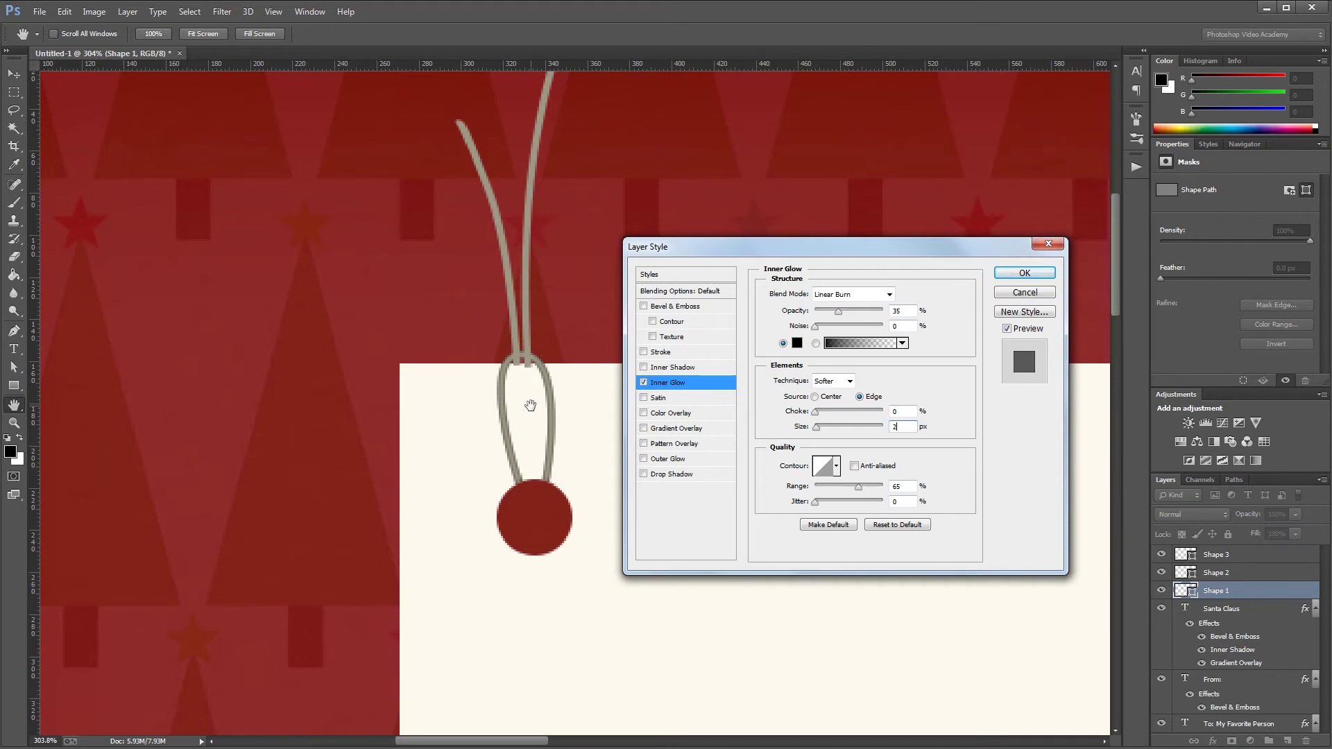
pyautogui.click(1025, 273)
pyautogui.moveTo(1203, 613); pyautogui.dragTo(1220, 557)
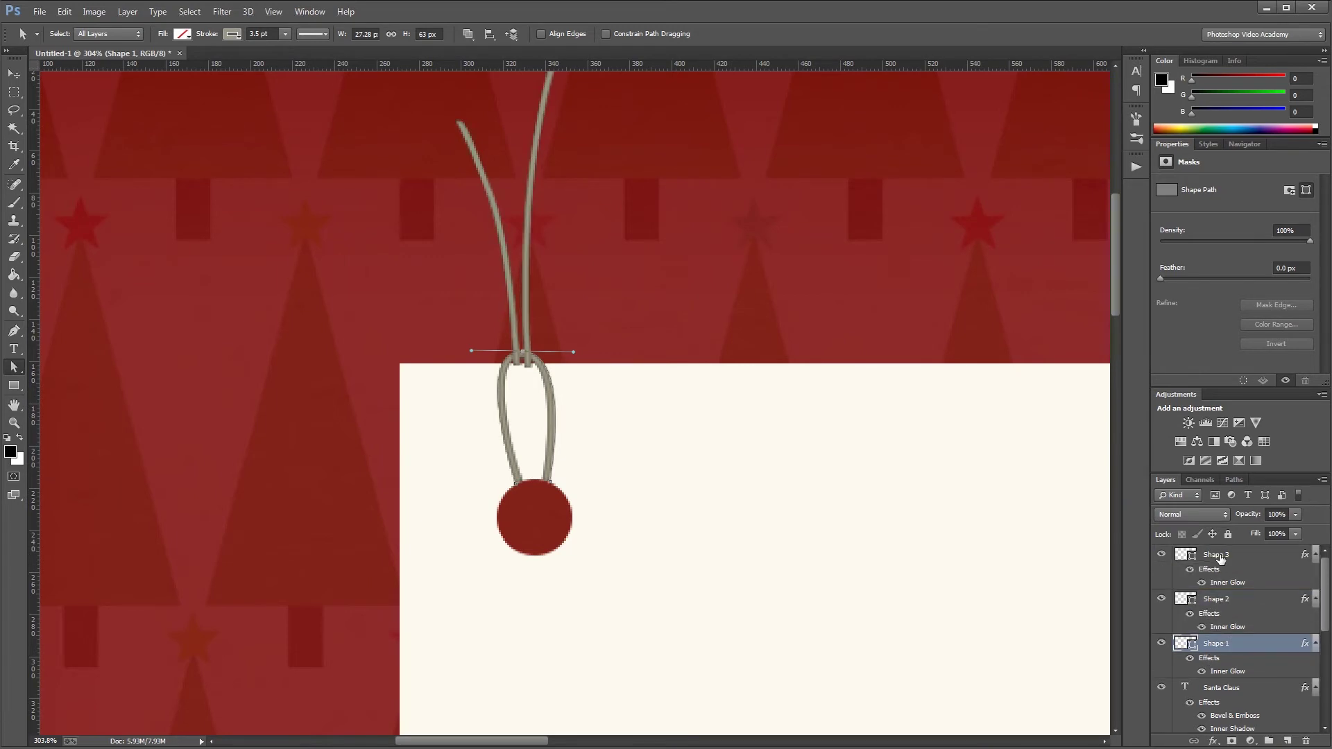
# Step: Fine-tune the anchor points where the right strand meets the loop and where the loop meets the hole, and deselect the shape
pyautogui.click(530, 316)
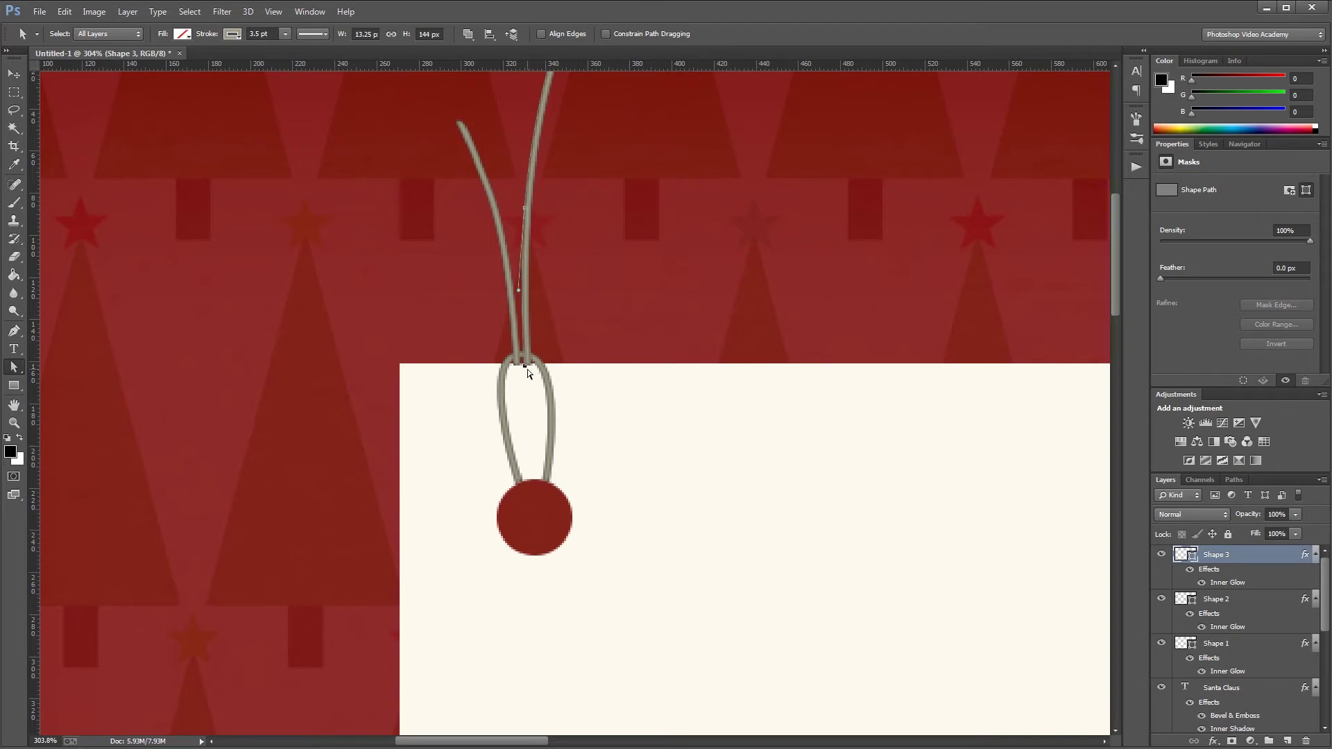
pyautogui.click(518, 486)
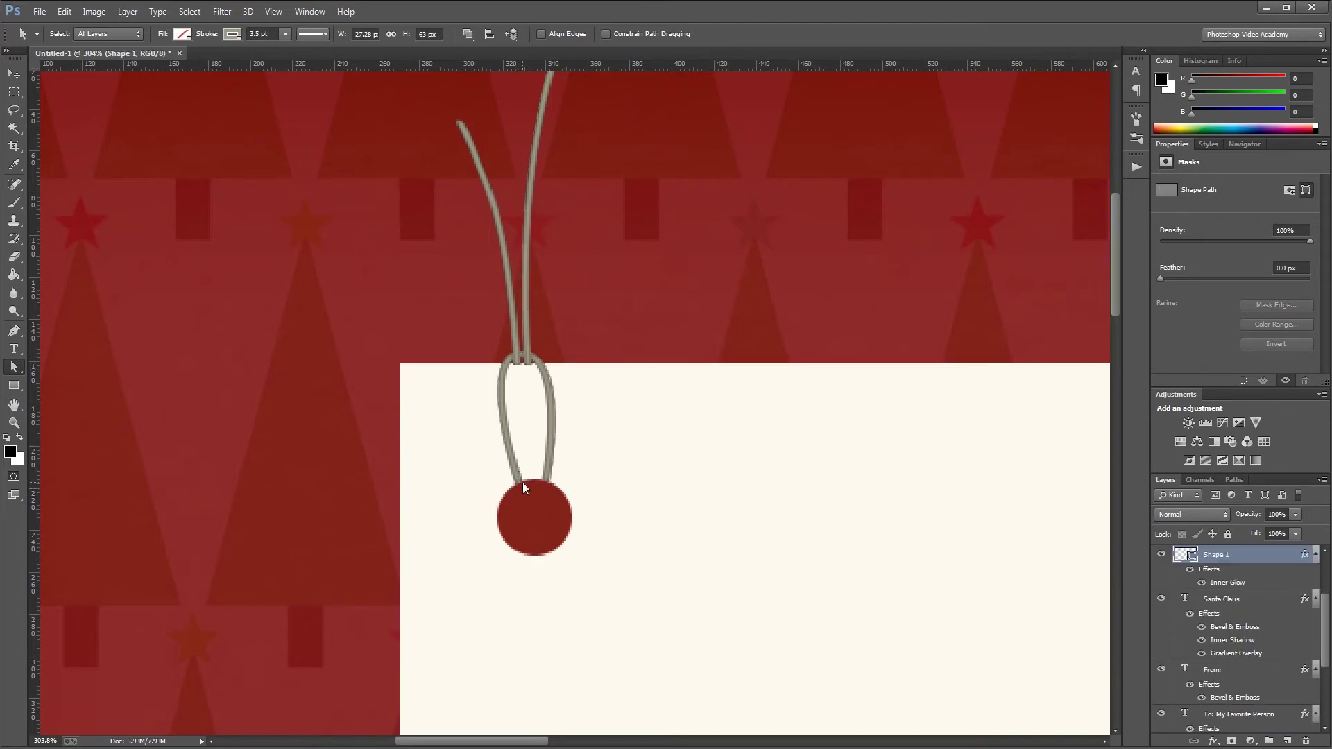
pyautogui.press('v')
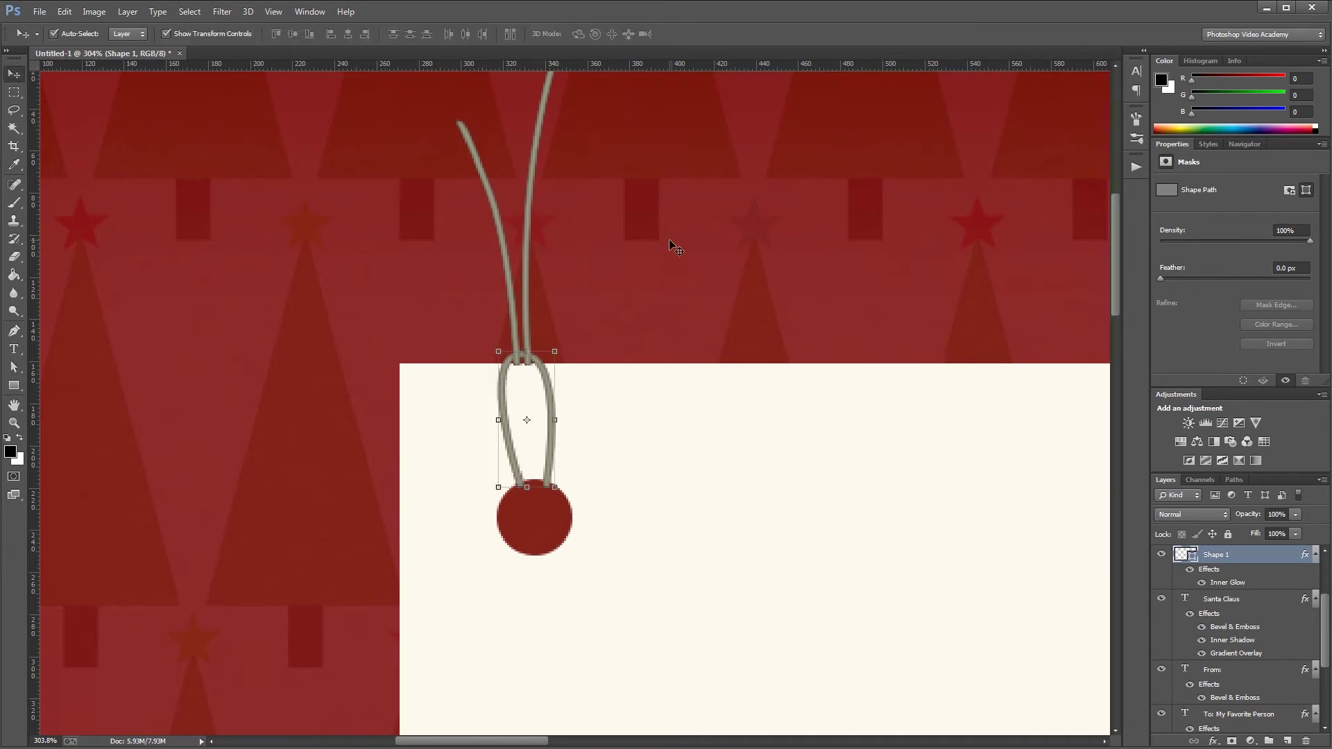
pyautogui.hotkey('ctrl', '-')
pyautogui.hotkey('ctrl', '-')
pyautogui.hotkey('ctrl', '-')
pyautogui.hotkey('ctrl', '-')
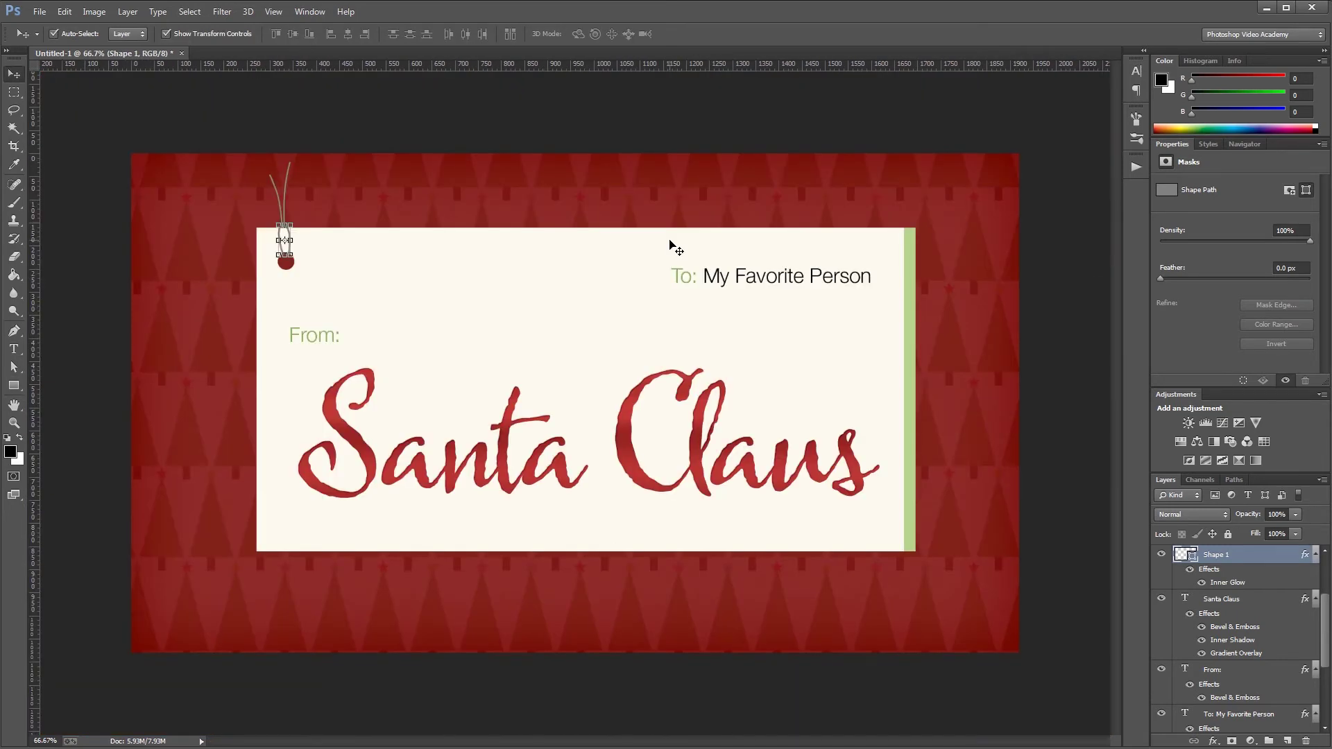
pyautogui.click(671, 246)
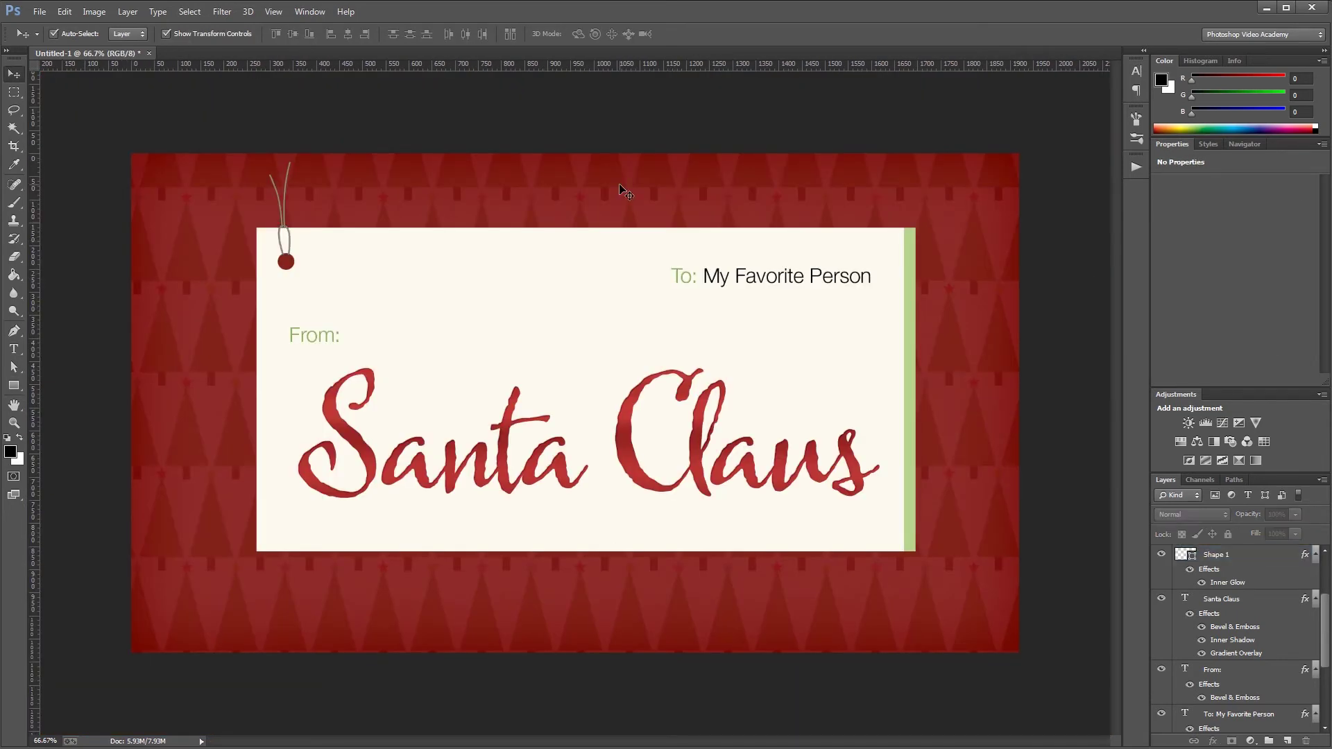
# Step: Collapse the effects lists of all layers and create a new layer group named Card
pyautogui.keyDown('alt'); pyautogui.click(1317, 555); pyautogui.keyUp('alt')
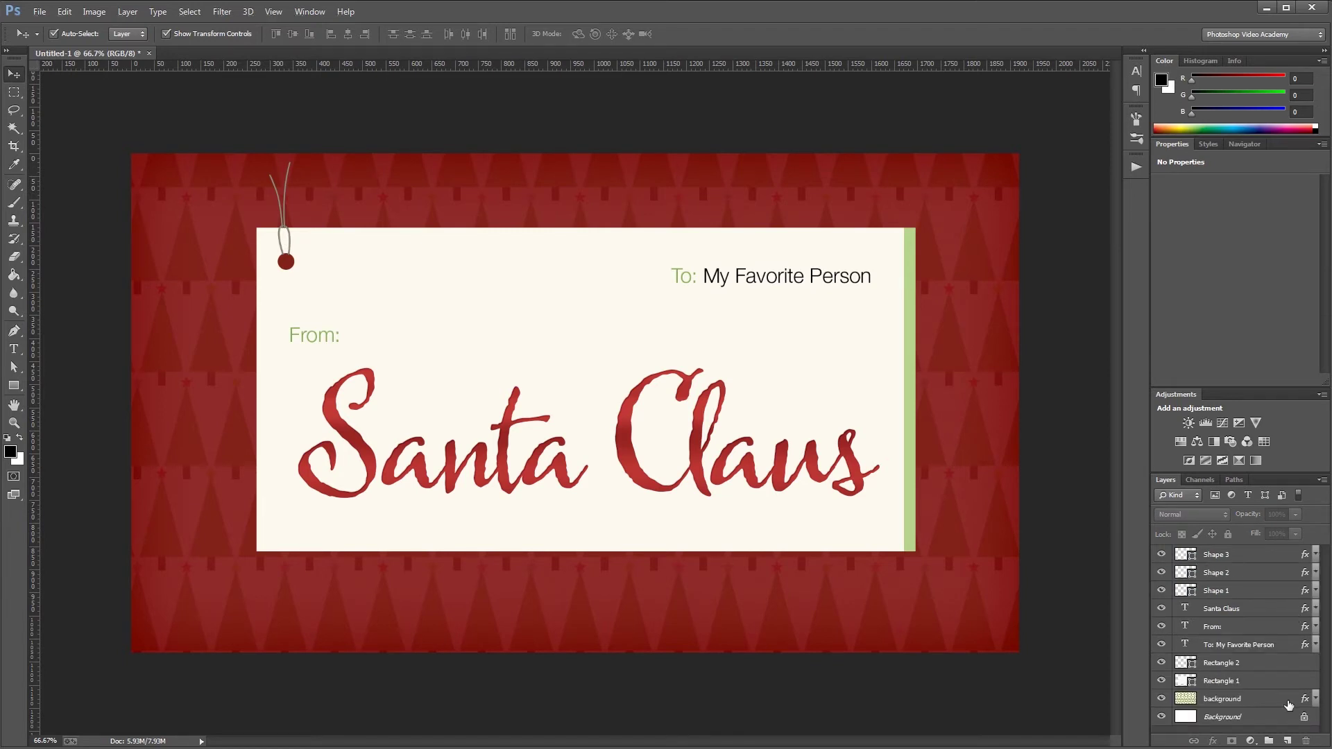
pyautogui.click(1269, 741)
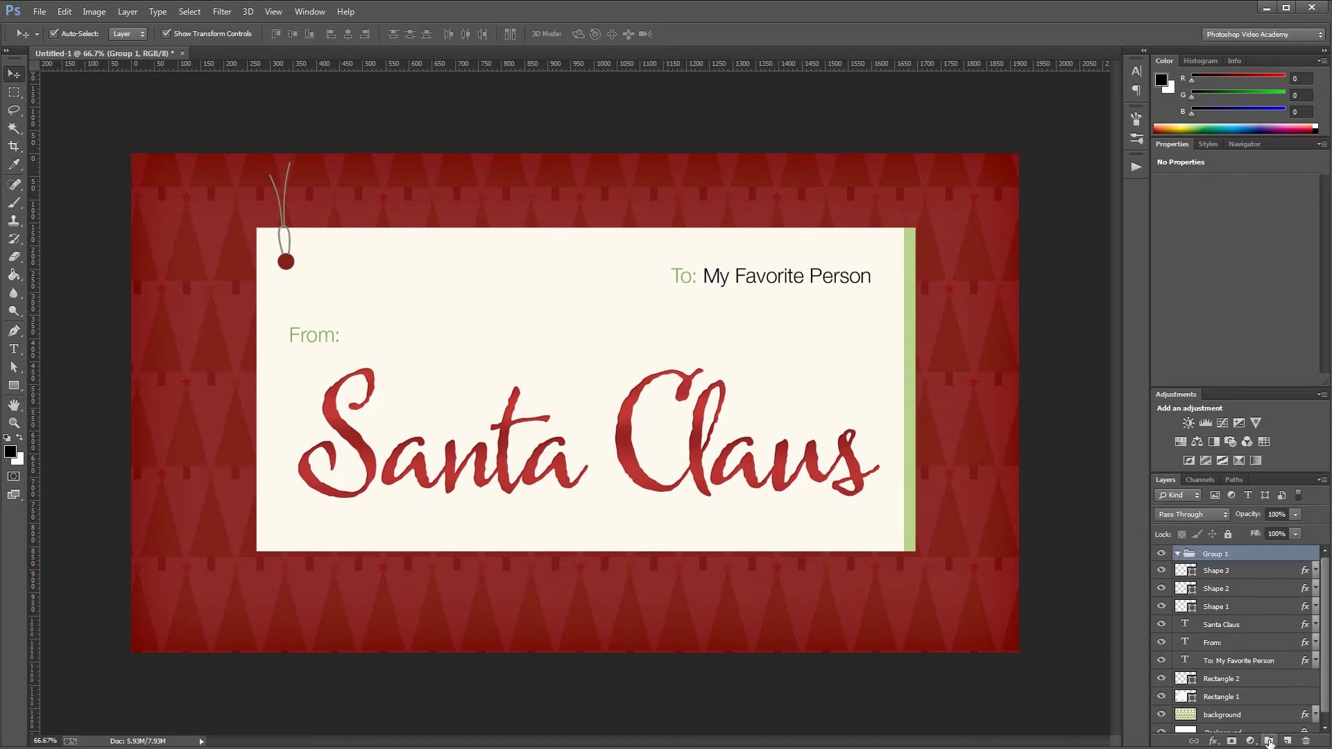
pyautogui.doubleClick(1222, 555)
pyautogui.write('Card')
pyautogui.press('Return')
# Step: Move all layers from Shape 3 down to Rectangle 1 into the Card group
pyautogui.click(1213, 571)
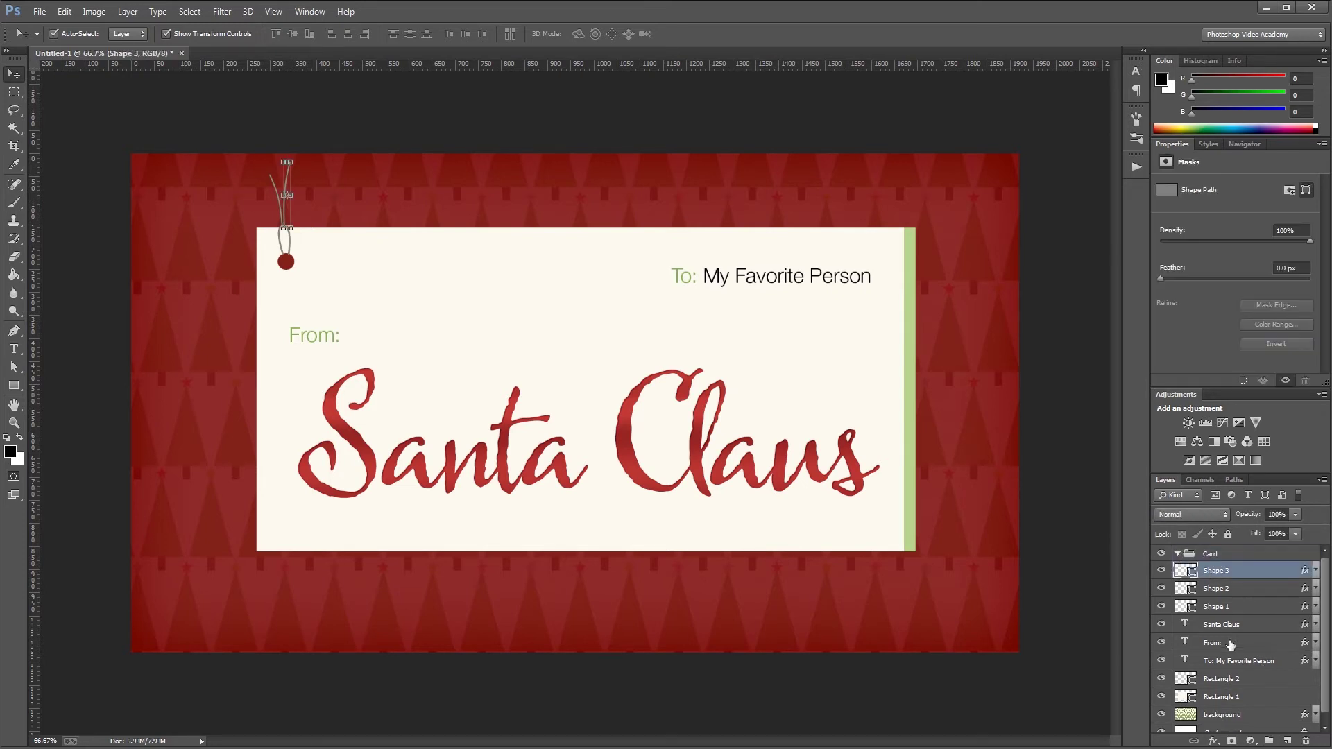
pyautogui.keyDown('shift'); pyautogui.click(1233, 689); pyautogui.keyUp('shift')
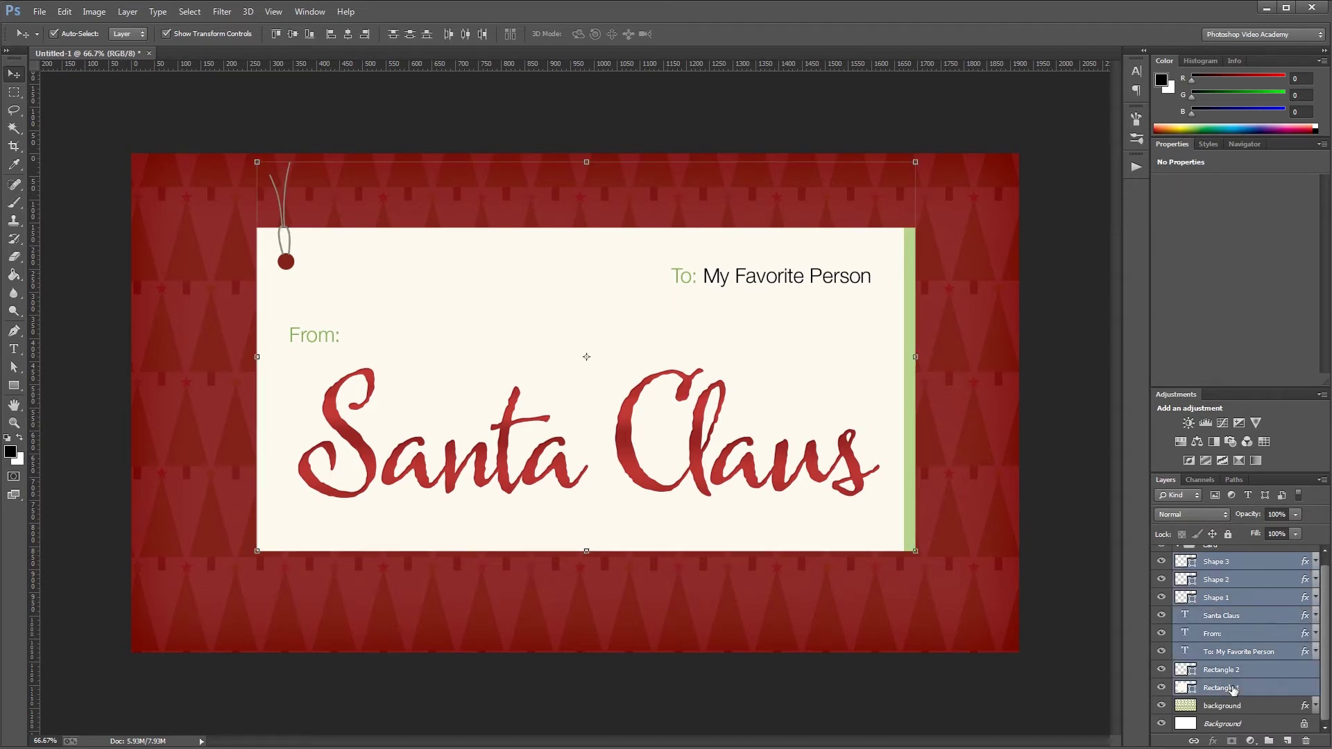
pyautogui.moveTo(1233, 689); pyautogui.dragTo(1228, 552)
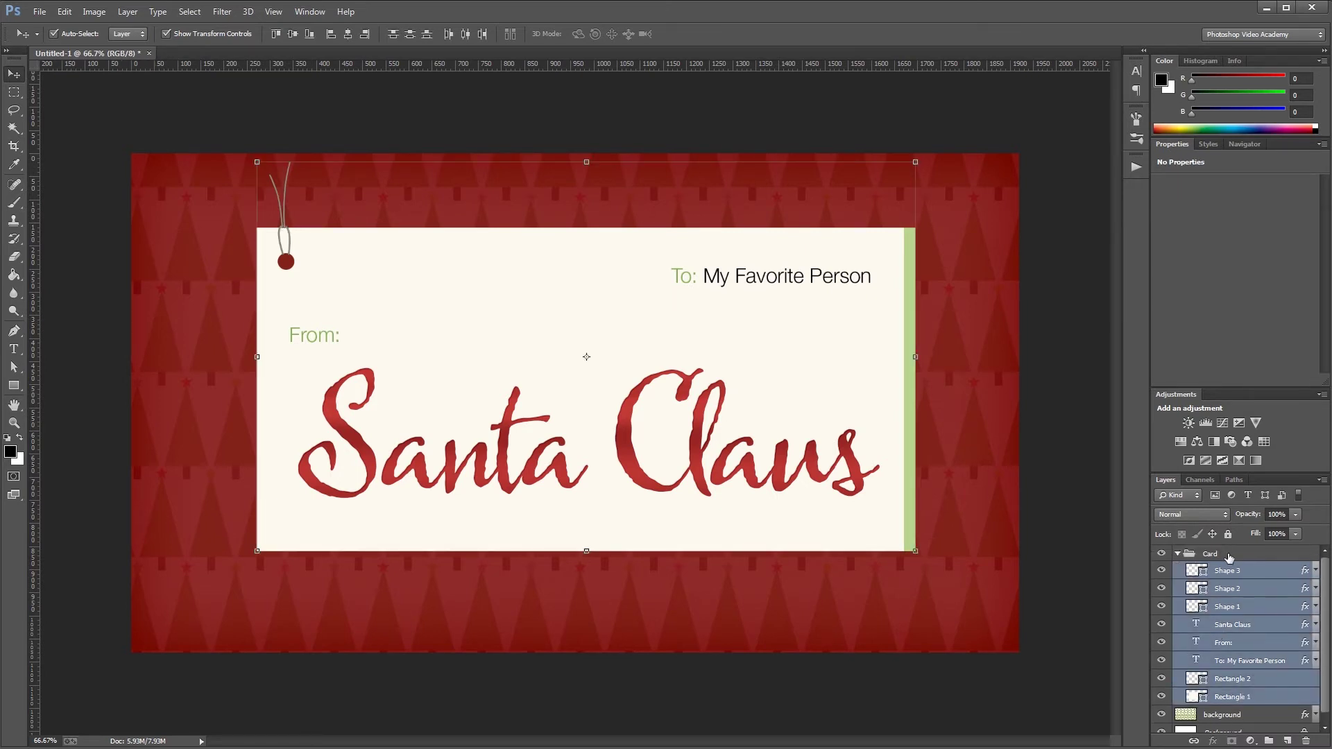
# Step: Rotate the whole Card group by -5 degrees
pyautogui.click(1230, 558)
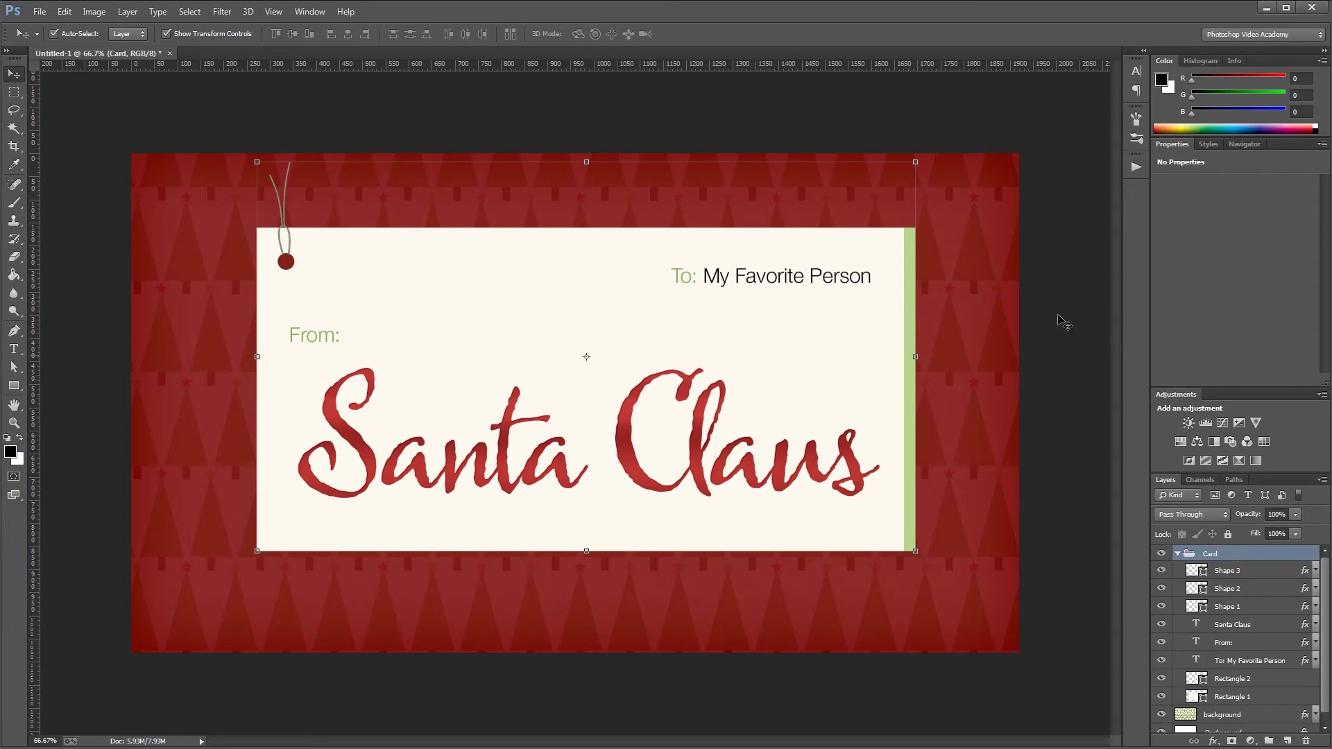
pyautogui.click(909, 160)
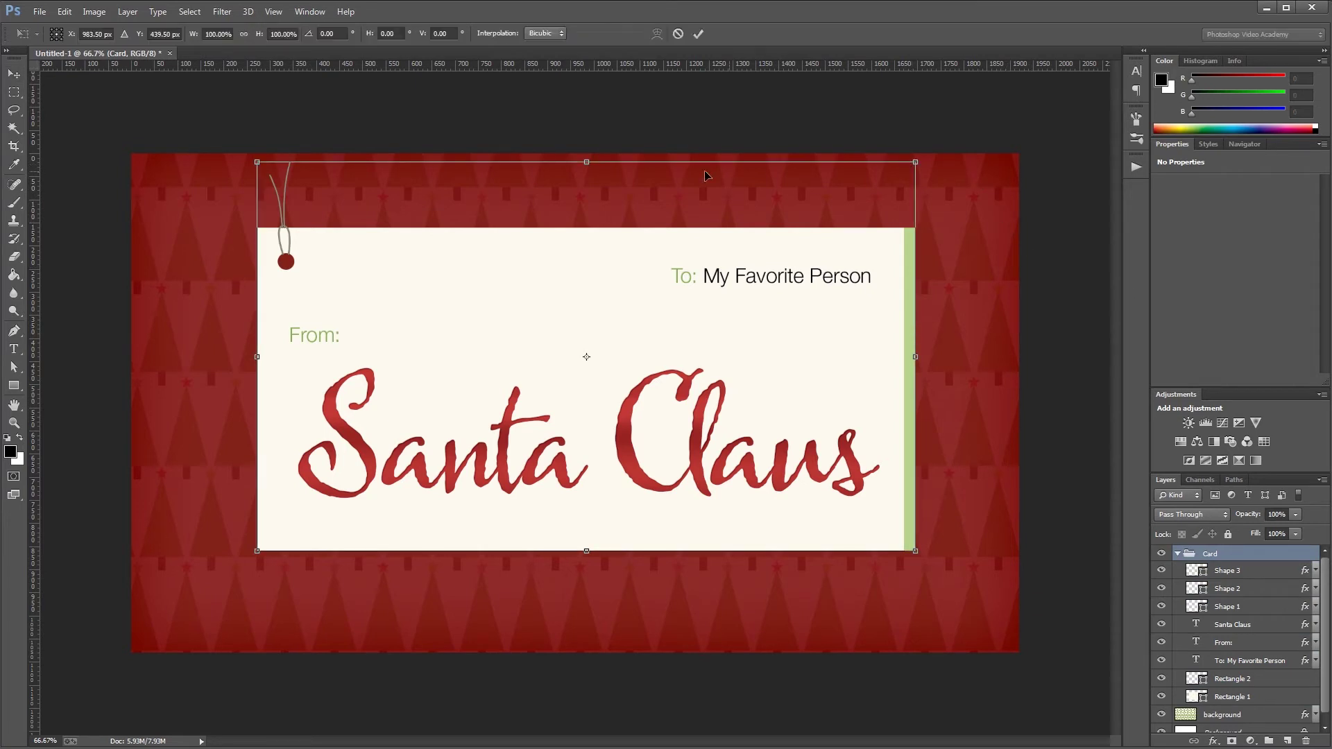
pyautogui.click(341, 31)
pyautogui.write('-5')
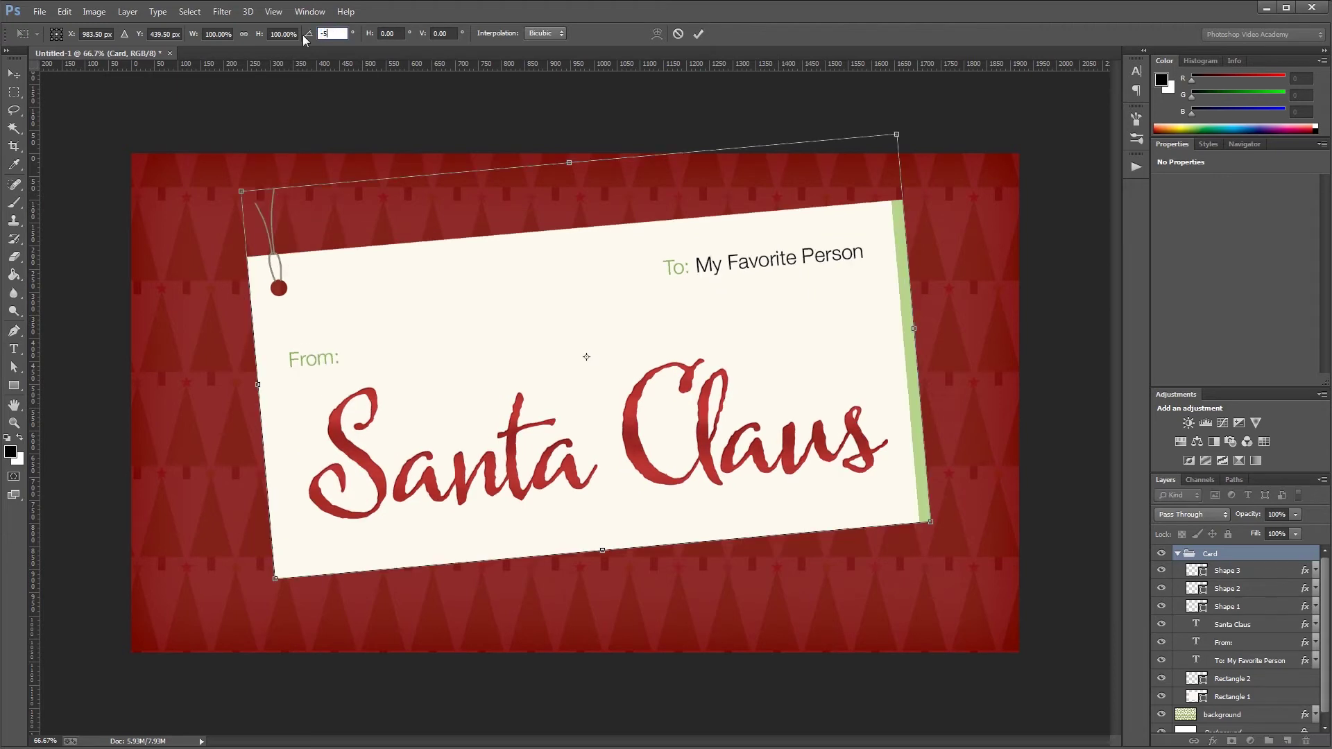
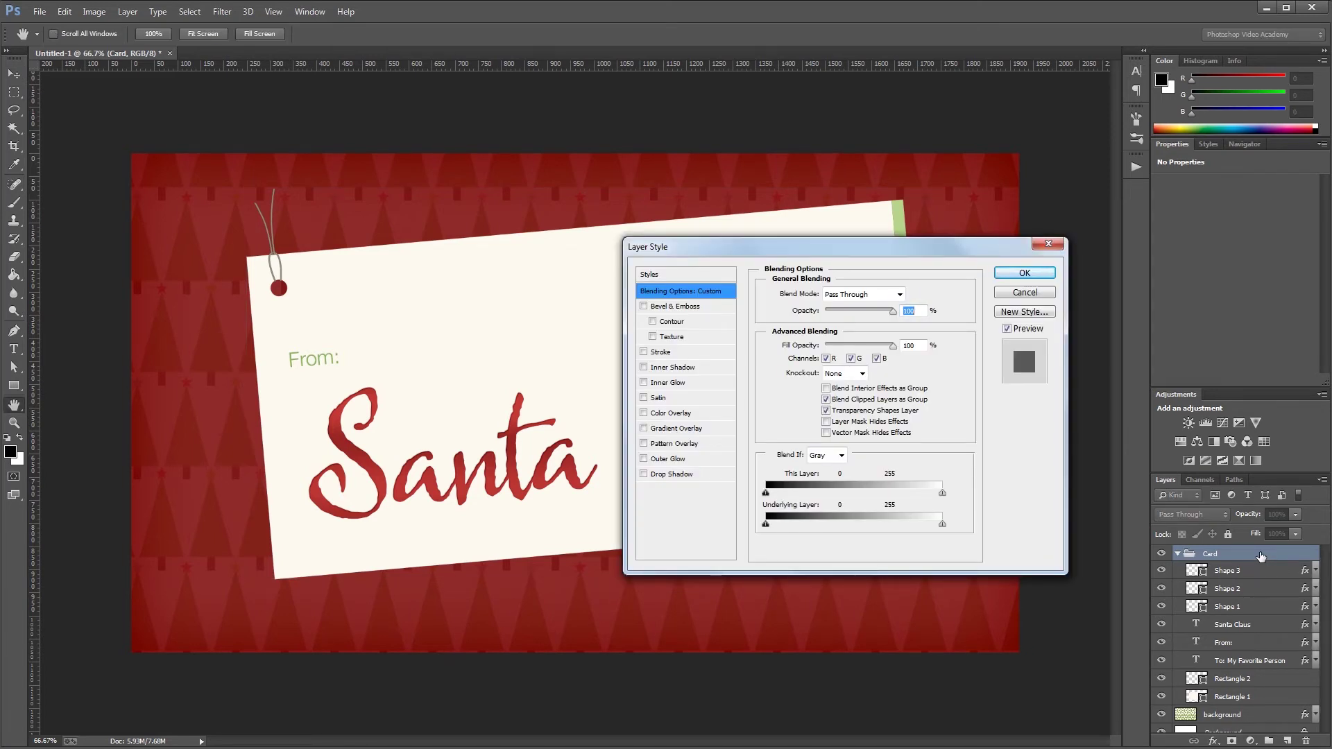
# Step: Add a Bevel & Emboss effect to the Card group with the size set to 0 px
pyautogui.click(687, 306)
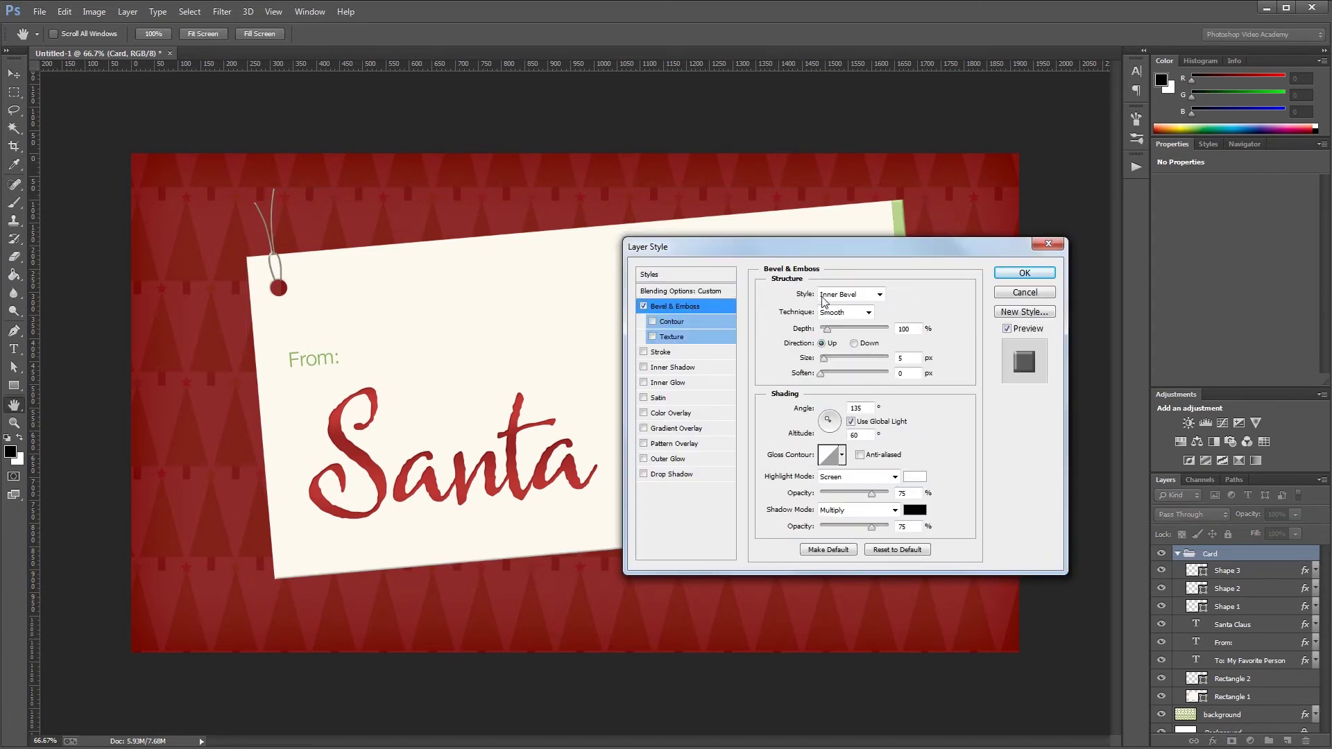
pyautogui.click(910, 357)
pyautogui.press('Down')
pyautogui.press('Down')
pyautogui.write('0')
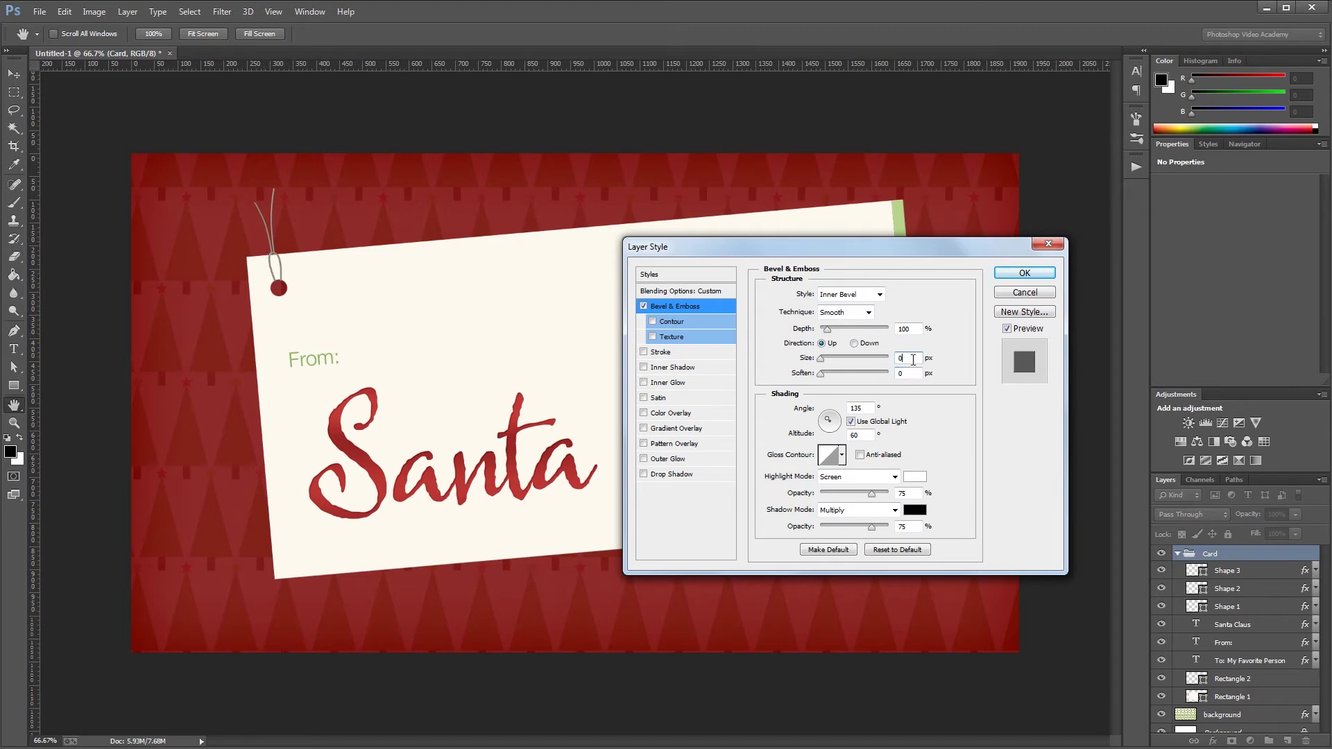
# Step: Set the bevel's highlight mode to Linear Dodge (Add) at 30% opacity
pyautogui.click(841, 479)
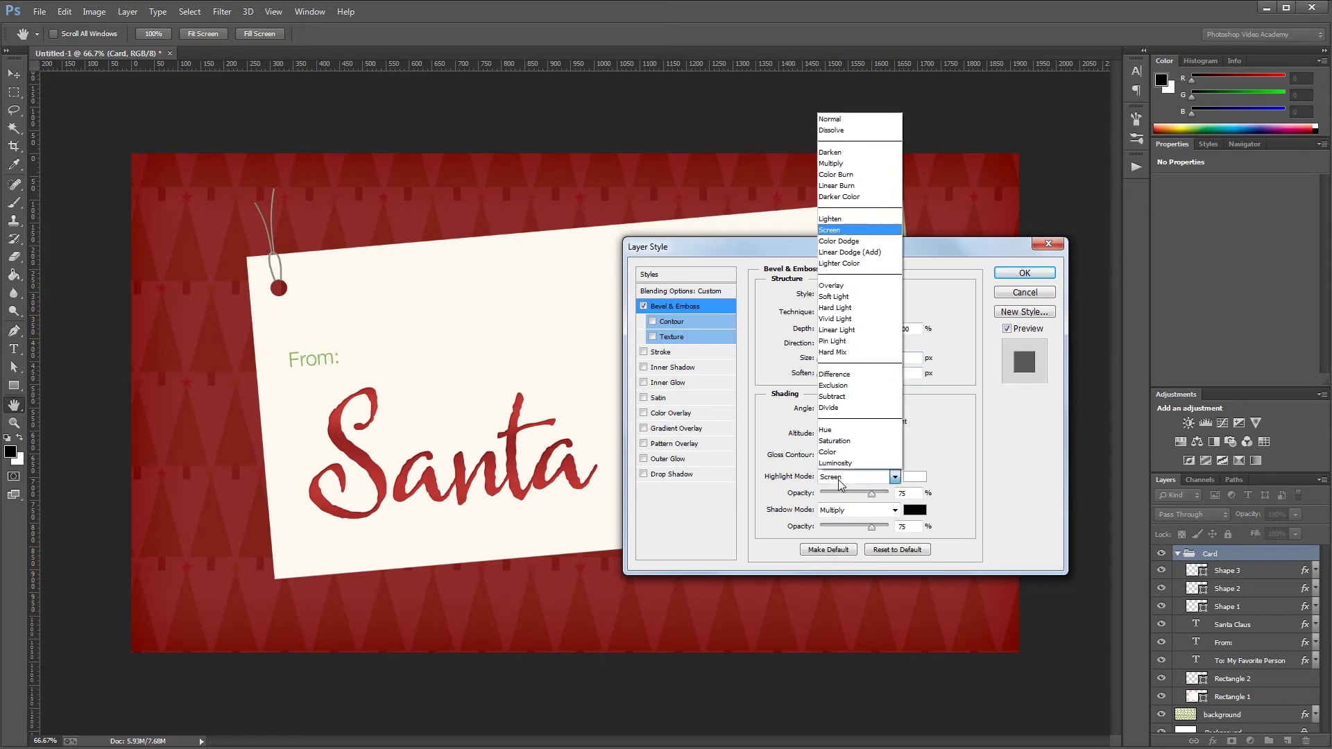
pyautogui.click(860, 251)
pyautogui.doubleClick(904, 494)
pyautogui.write('30')
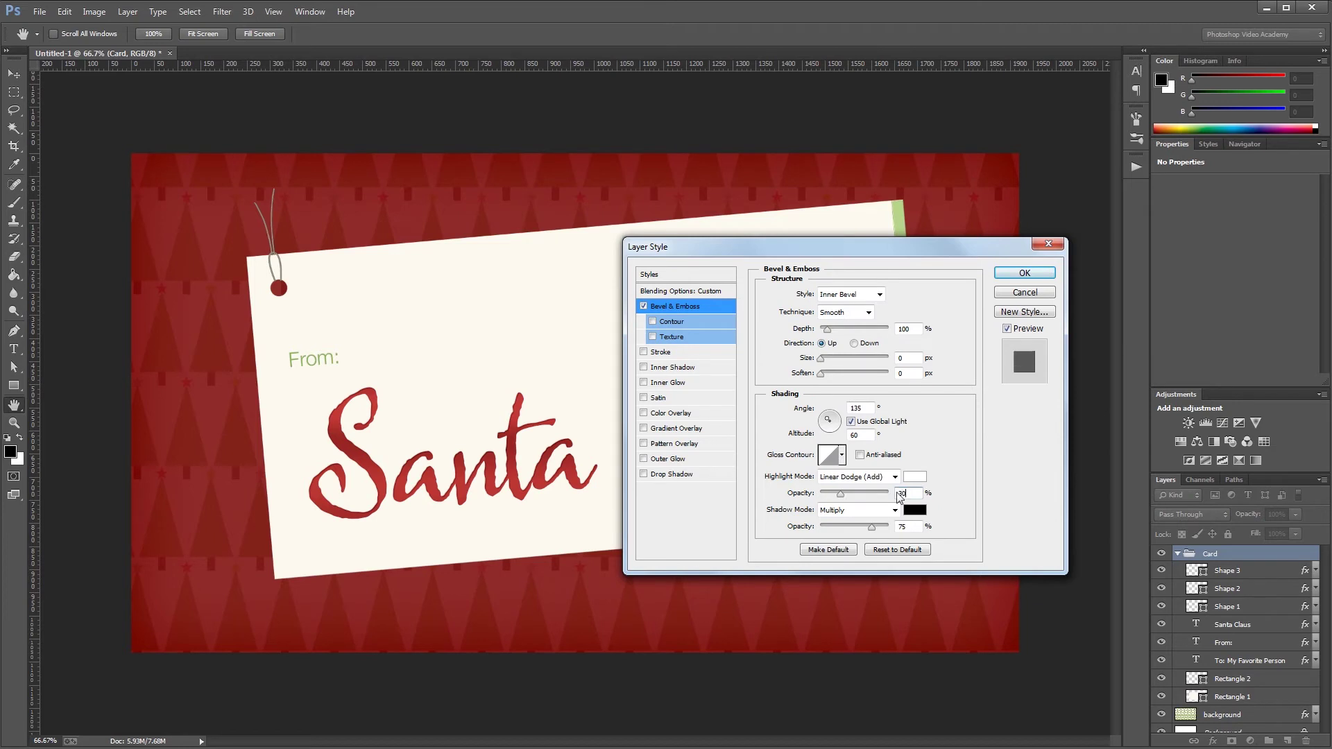
# Step: Set the Card group bevel's shadow mode to Linear Burn at 30% opacity
pyautogui.click(875, 510)
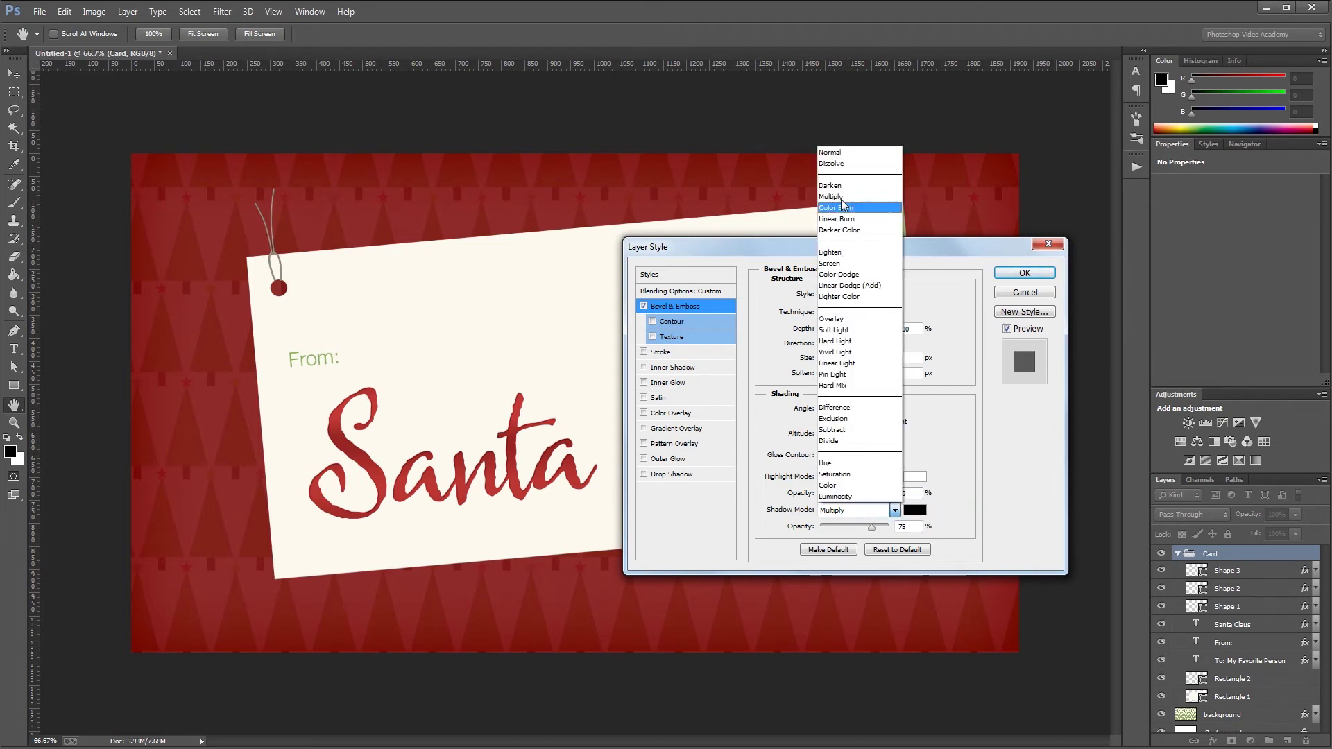
pyautogui.click(852, 219)
pyautogui.doubleClick(904, 527)
pyautogui.write('30')
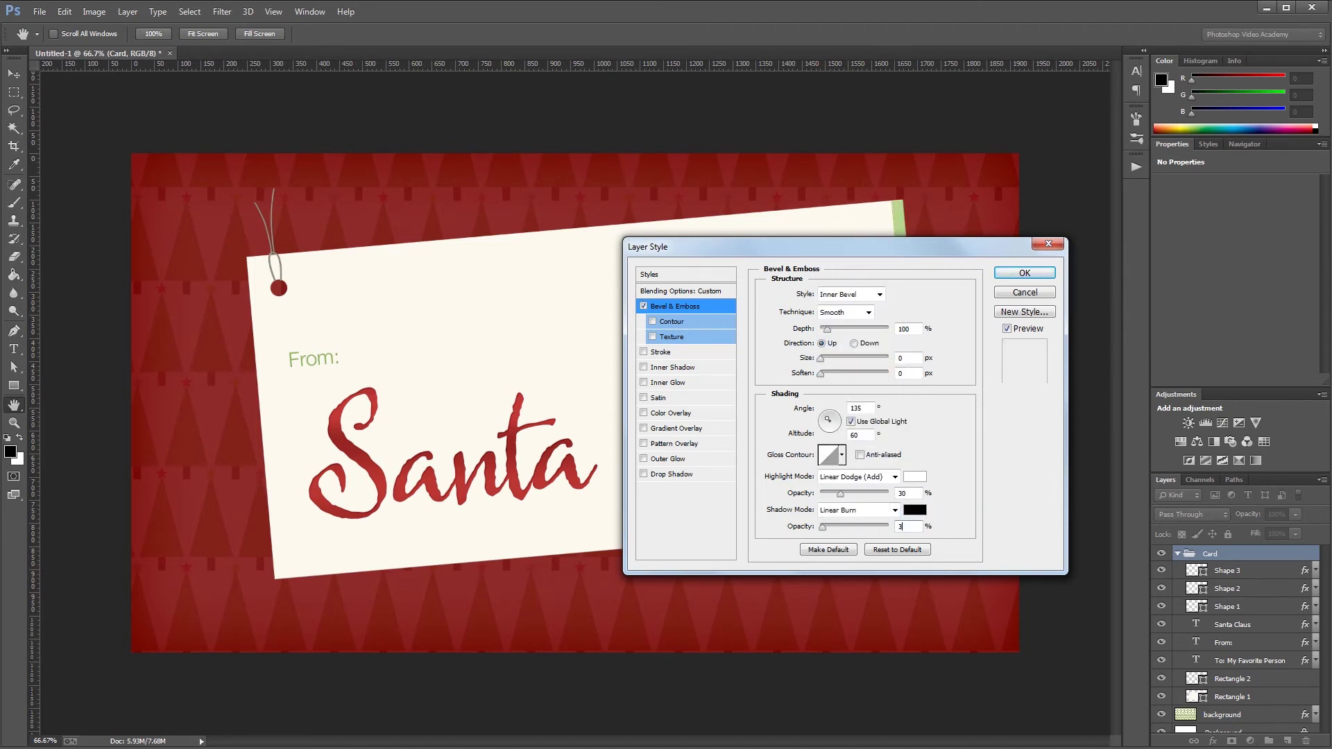
# Step: Add a Color Burn Inner Glow to the Card group with 15% opacity, 150 px size and 75% range
pyautogui.click(658, 384)
pyautogui.click(836, 300)
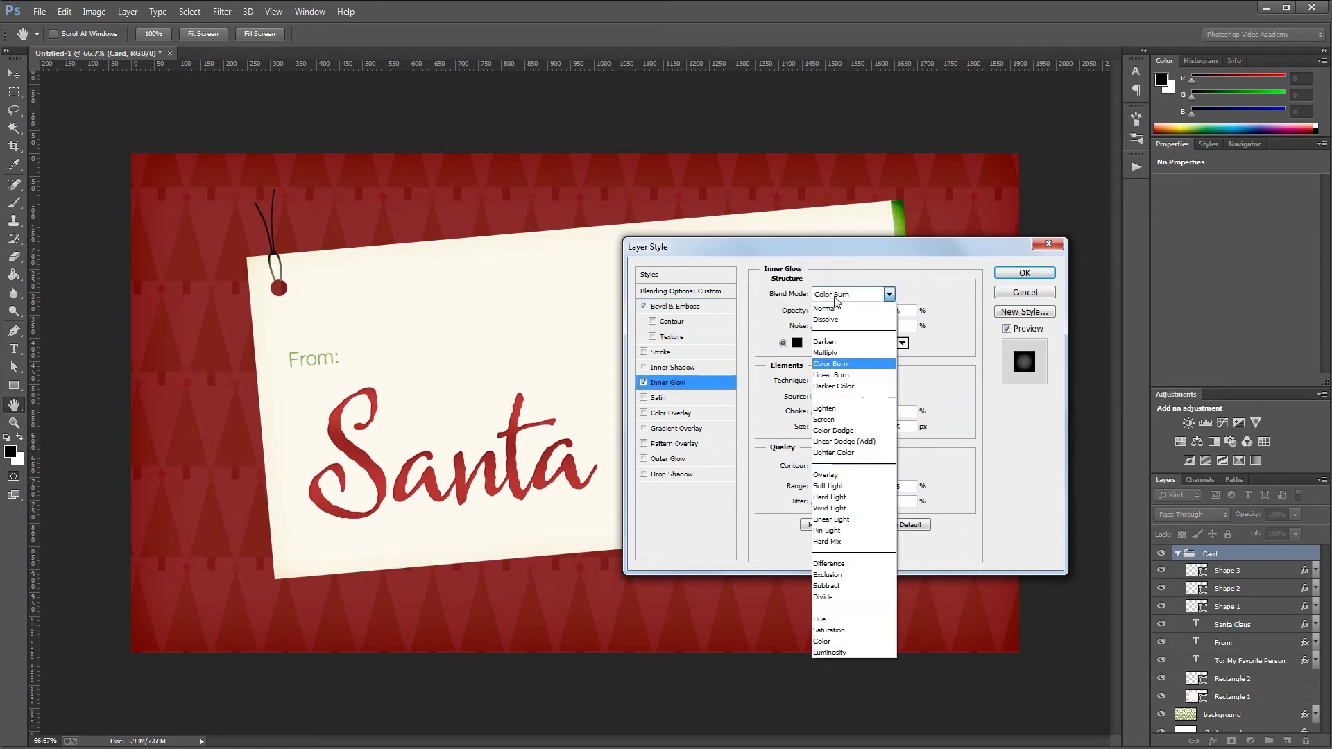
pyautogui.click(836, 300)
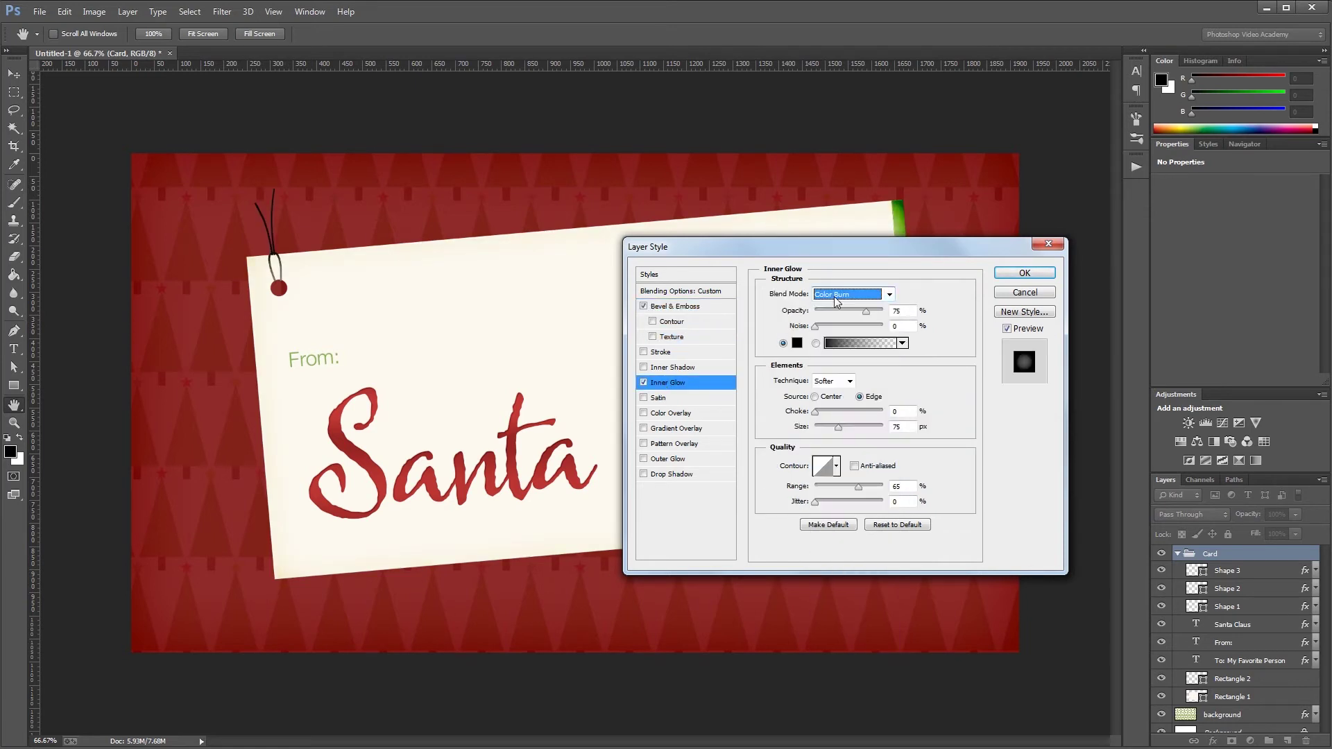
pyautogui.click(897, 311)
pyautogui.write('15')
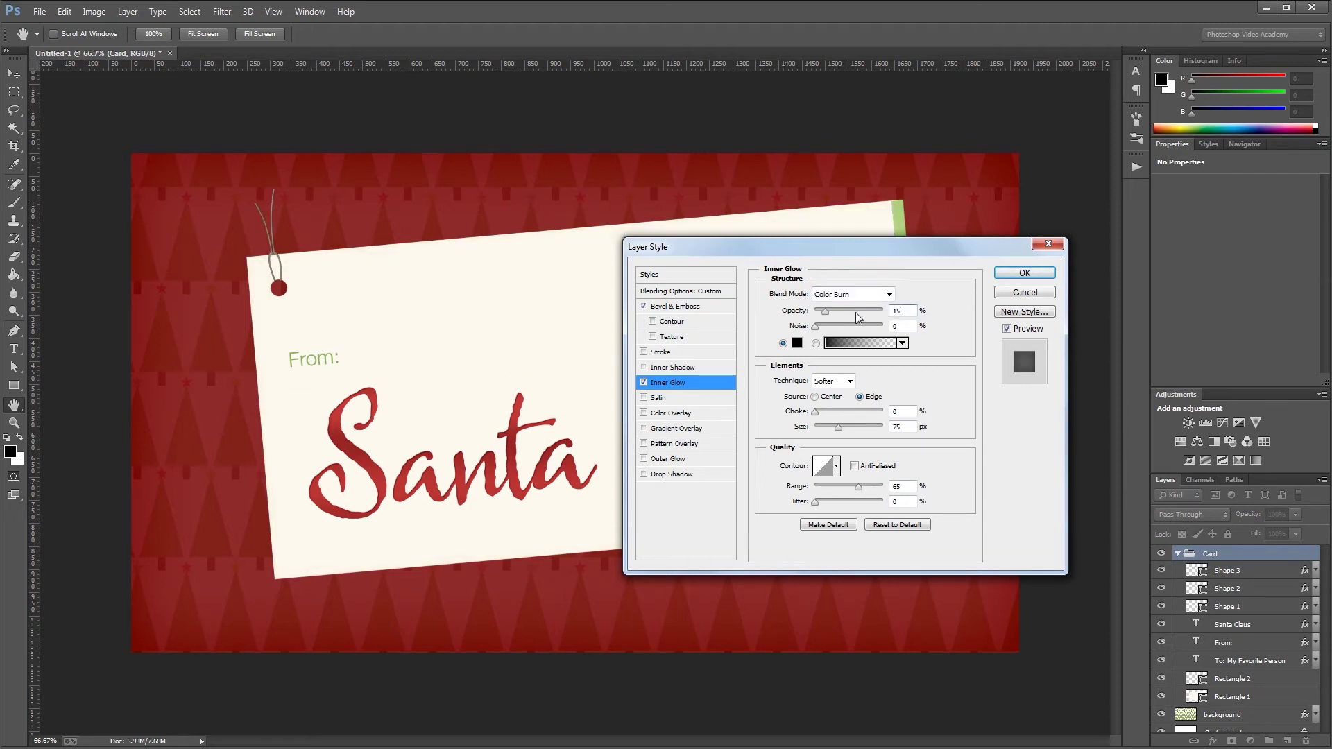
pyautogui.write('150')
pyautogui.press('Tab')
pyautogui.write('75')
# Step: Add a black-to-white Gradient Overlay to the Card group in Overlay blend mode at 15% opacity
pyautogui.click(688, 429)
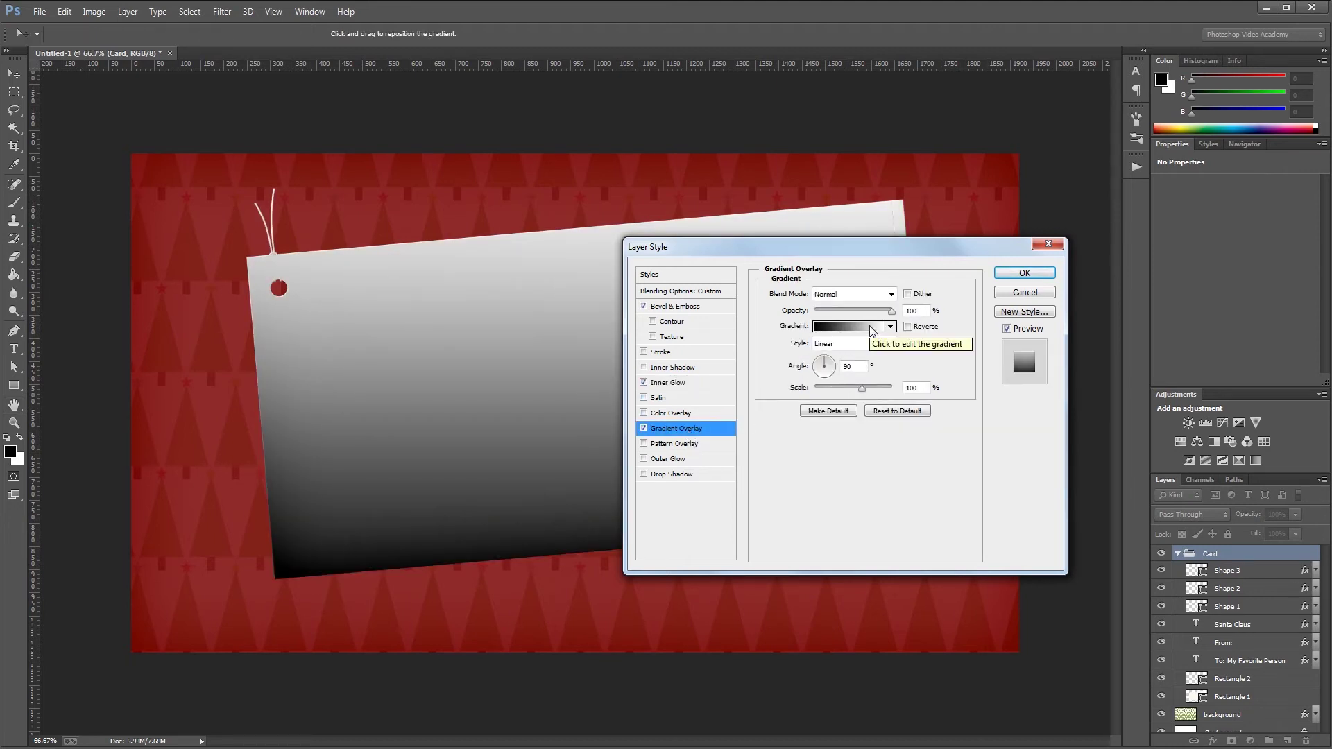
pyautogui.click(868, 294)
pyautogui.click(836, 477)
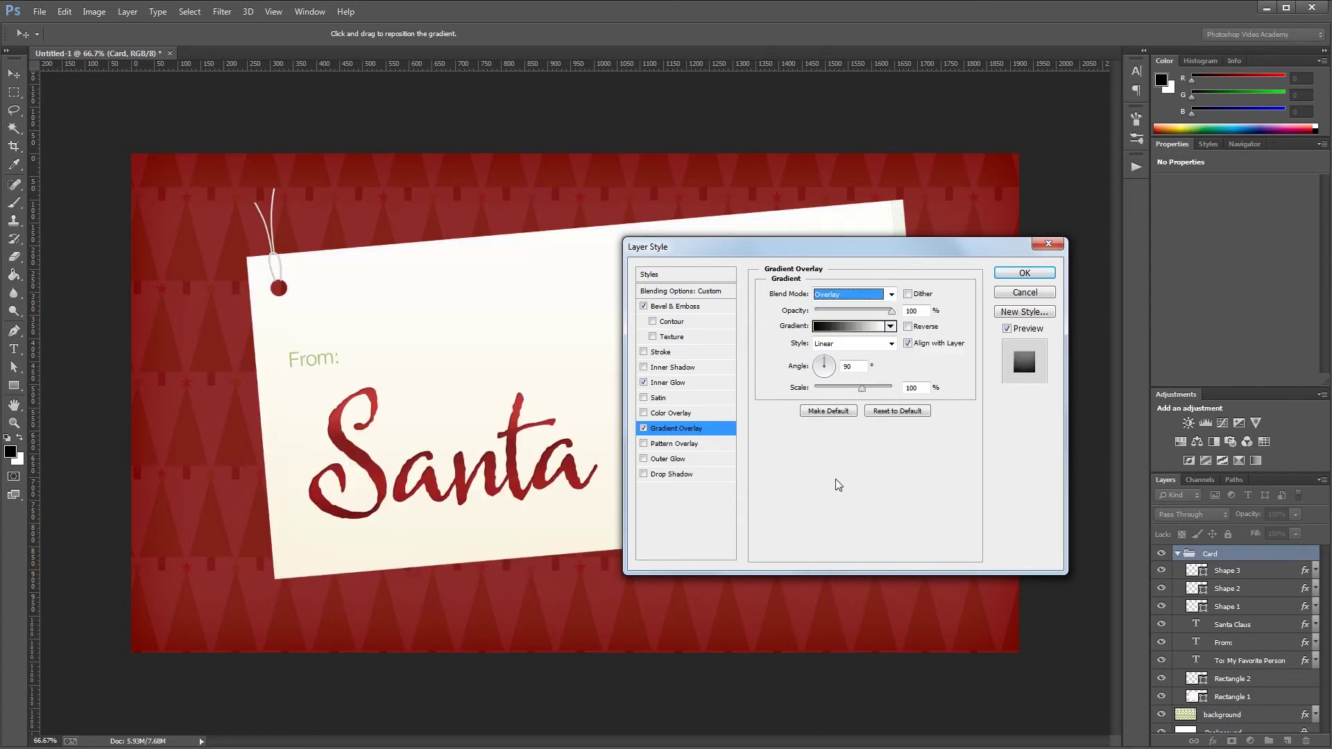
pyautogui.doubleClick(915, 311)
pyautogui.write('15')
# Step: Set the gradient overlay's scale to 35% and its angle to 120 degrees
pyautogui.doubleClick(920, 387)
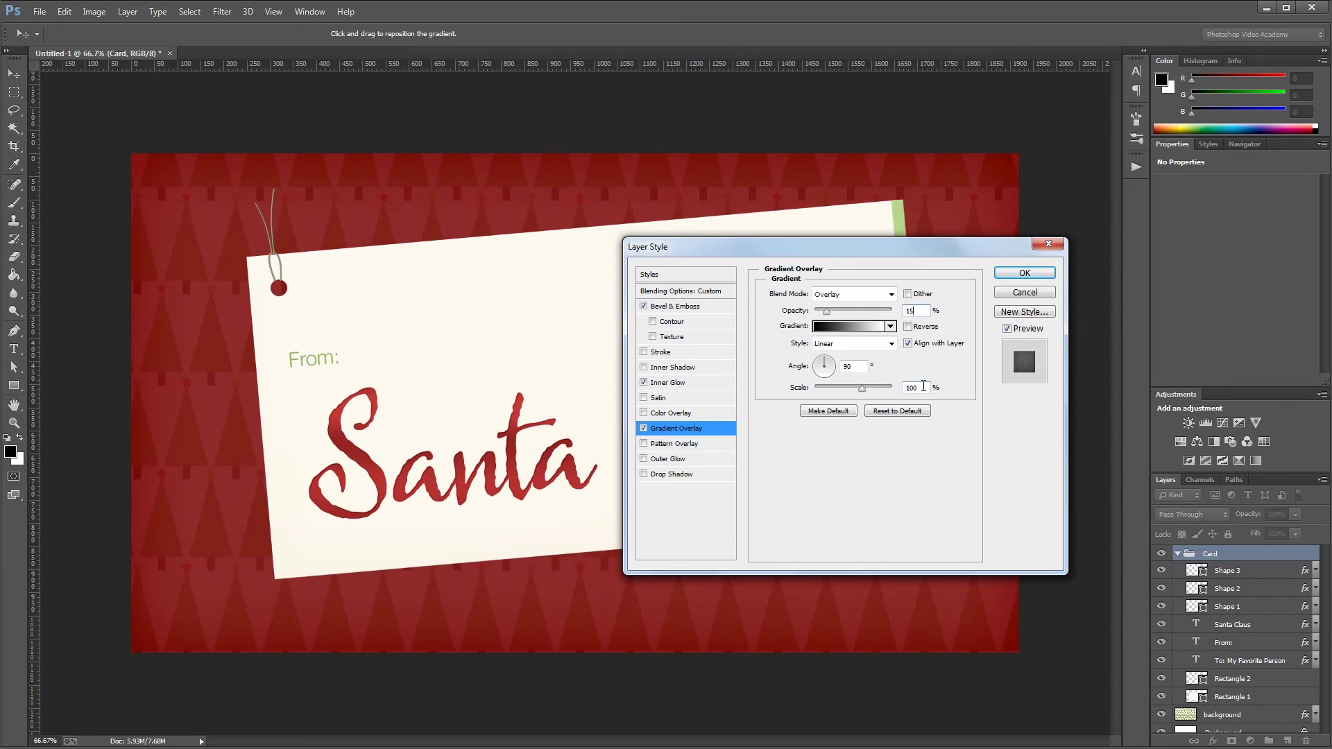
pyautogui.write('35')
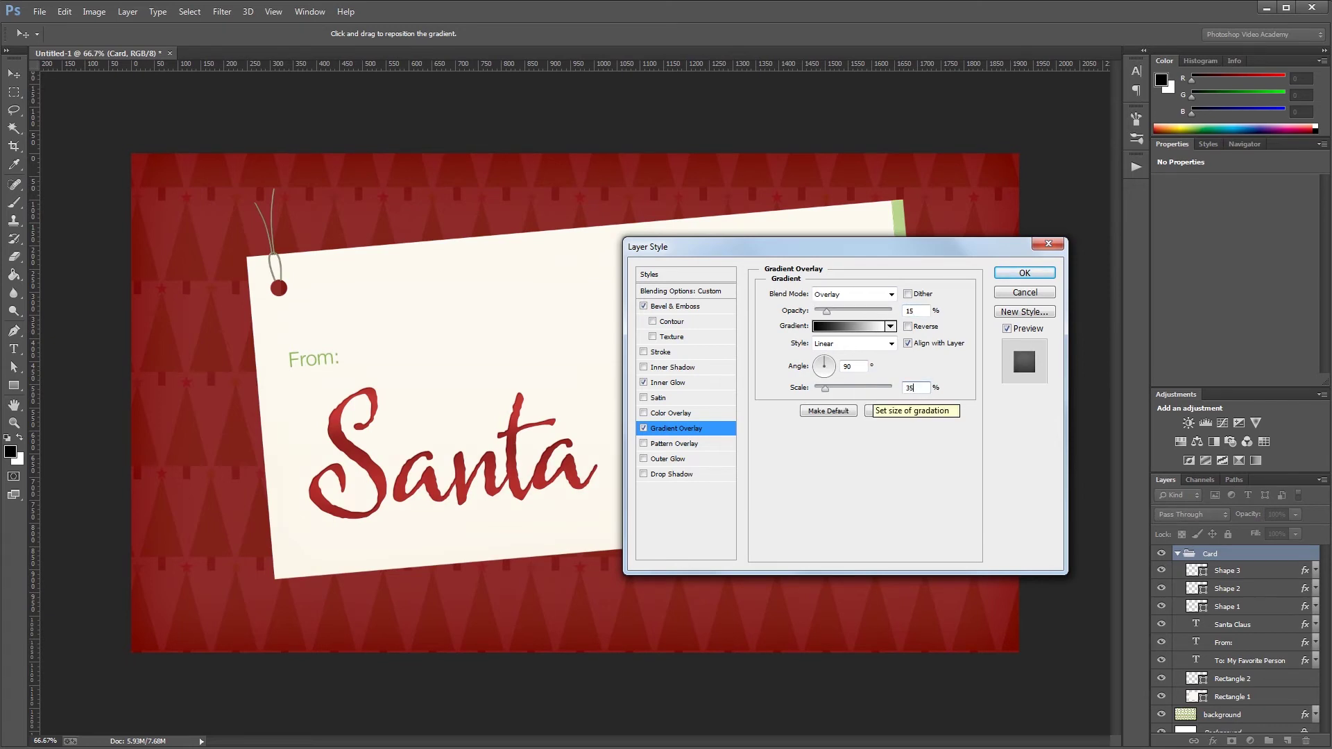
pyautogui.doubleClick(864, 365)
pyautogui.write('120')
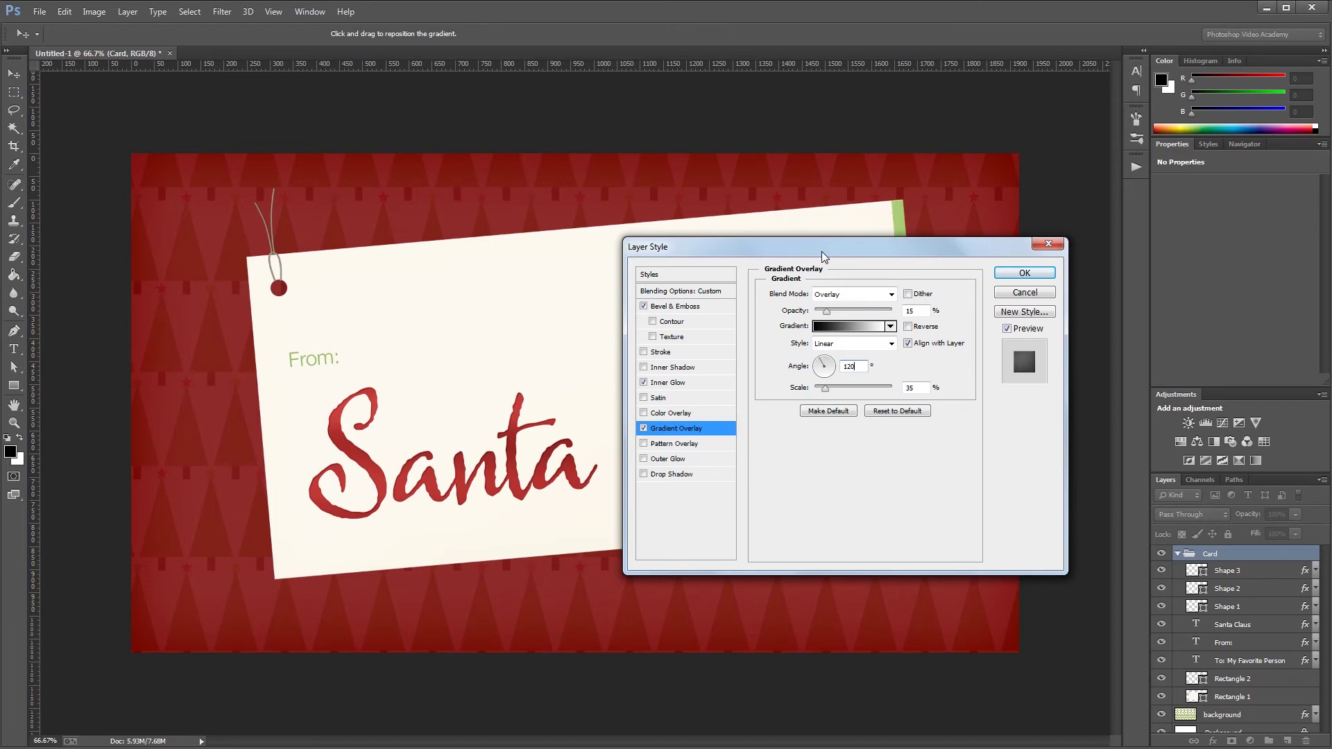
pyautogui.moveTo(822, 252); pyautogui.dragTo(1001, 285)
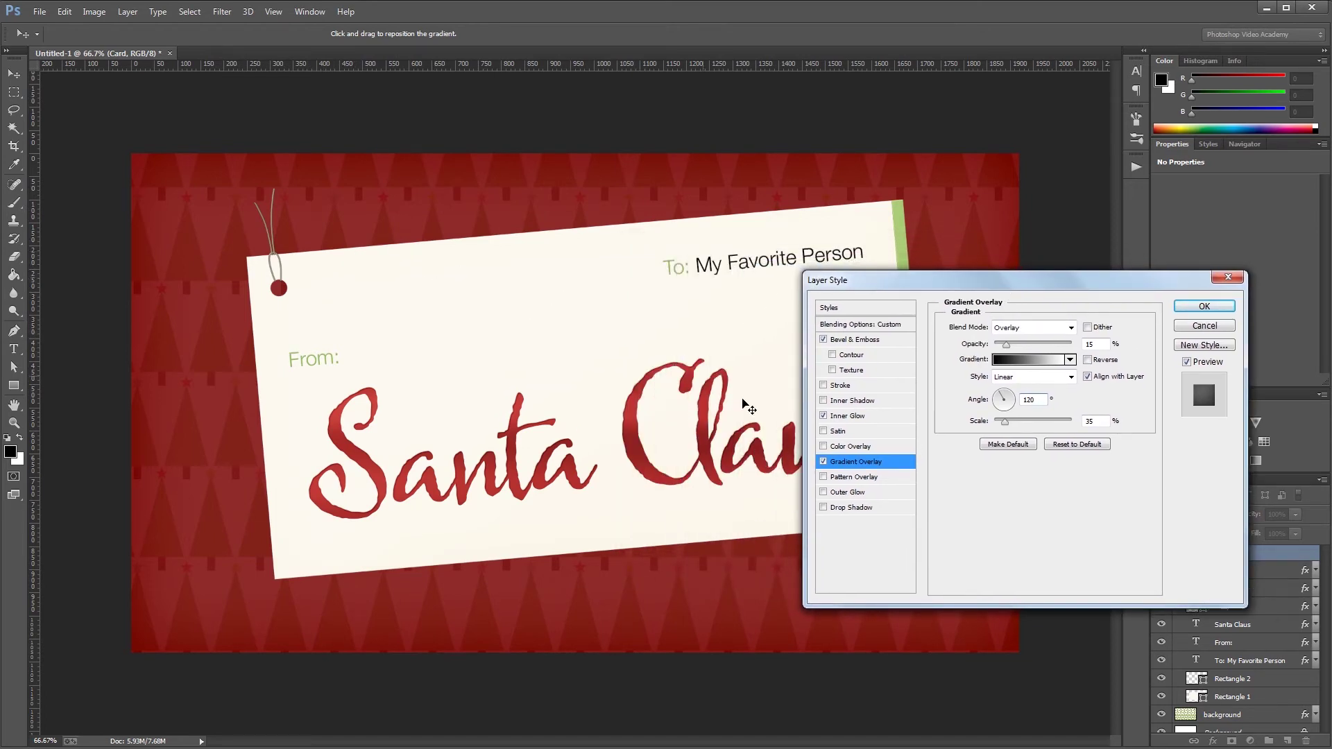
# Step: Add a Pattern Overlay with the light grey paper texture to the Card group, in Linear Burn mode at 65% opacity
pyautogui.click(839, 479)
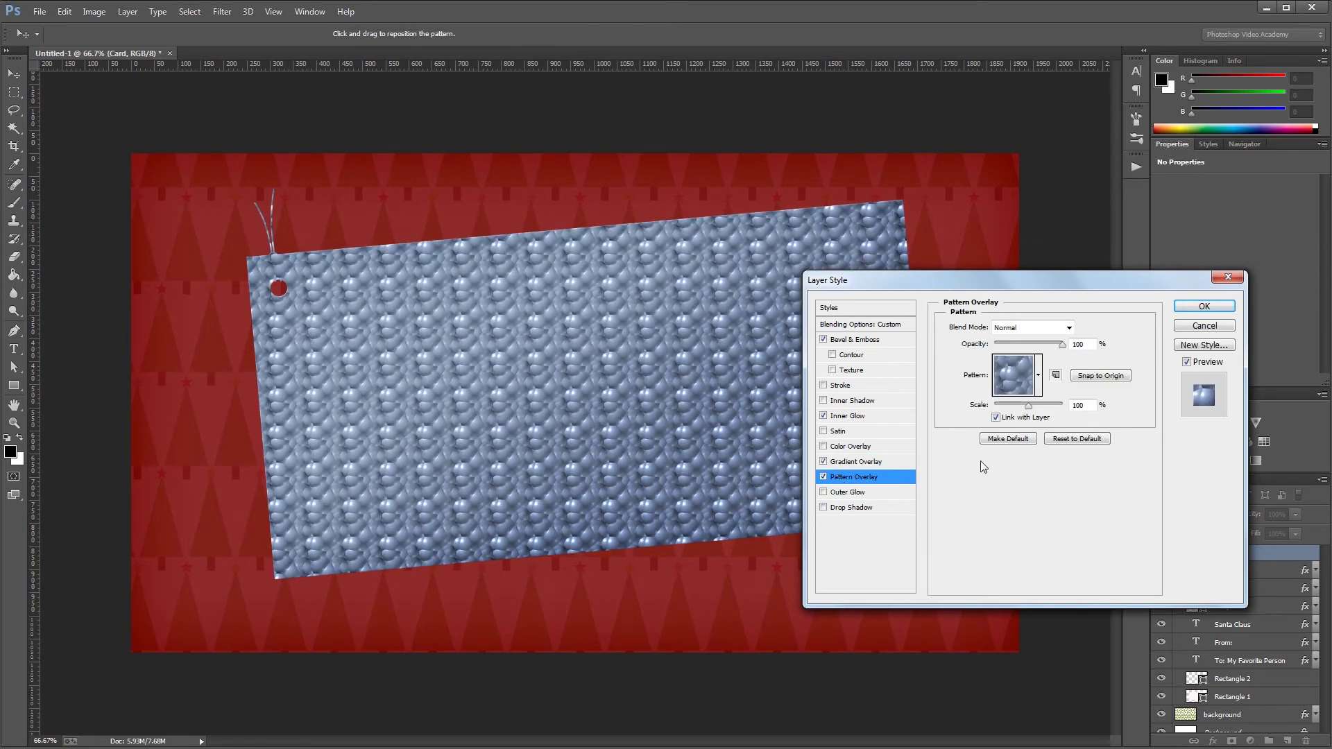
pyautogui.click(1038, 374)
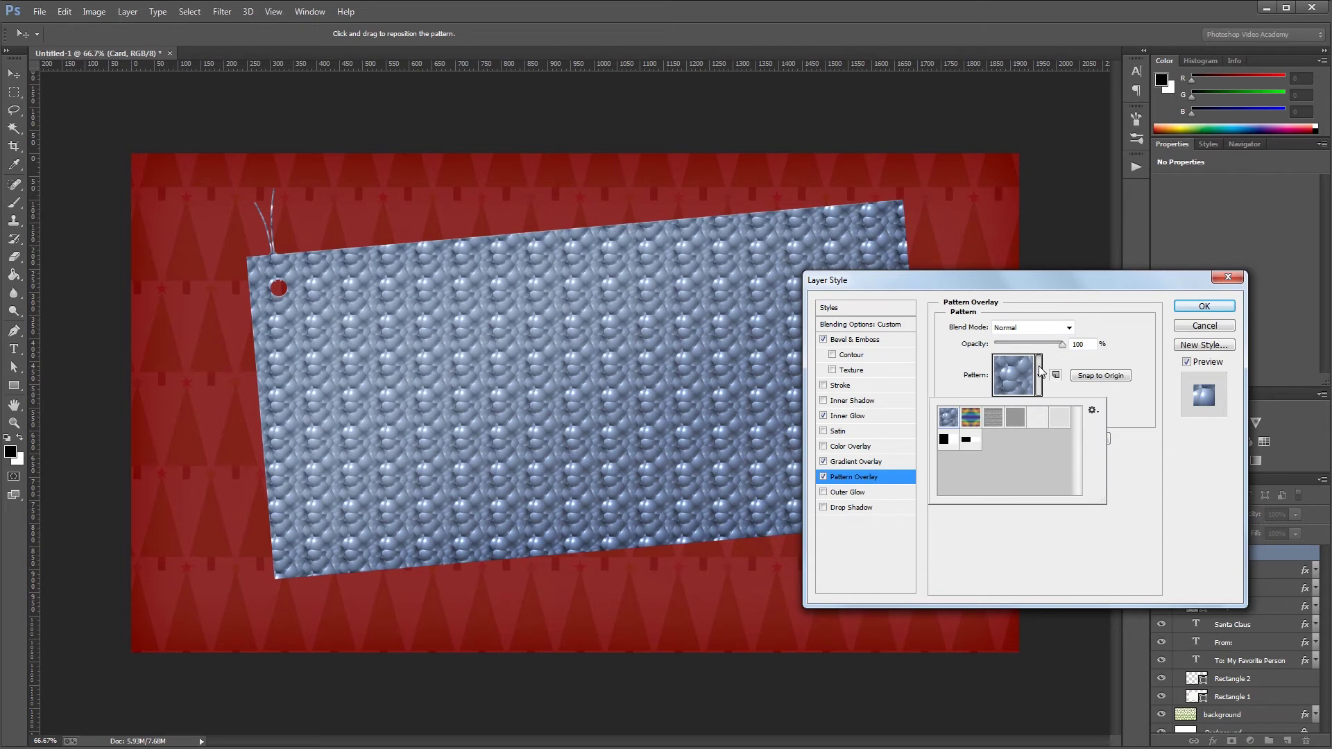
pyautogui.click(1060, 418)
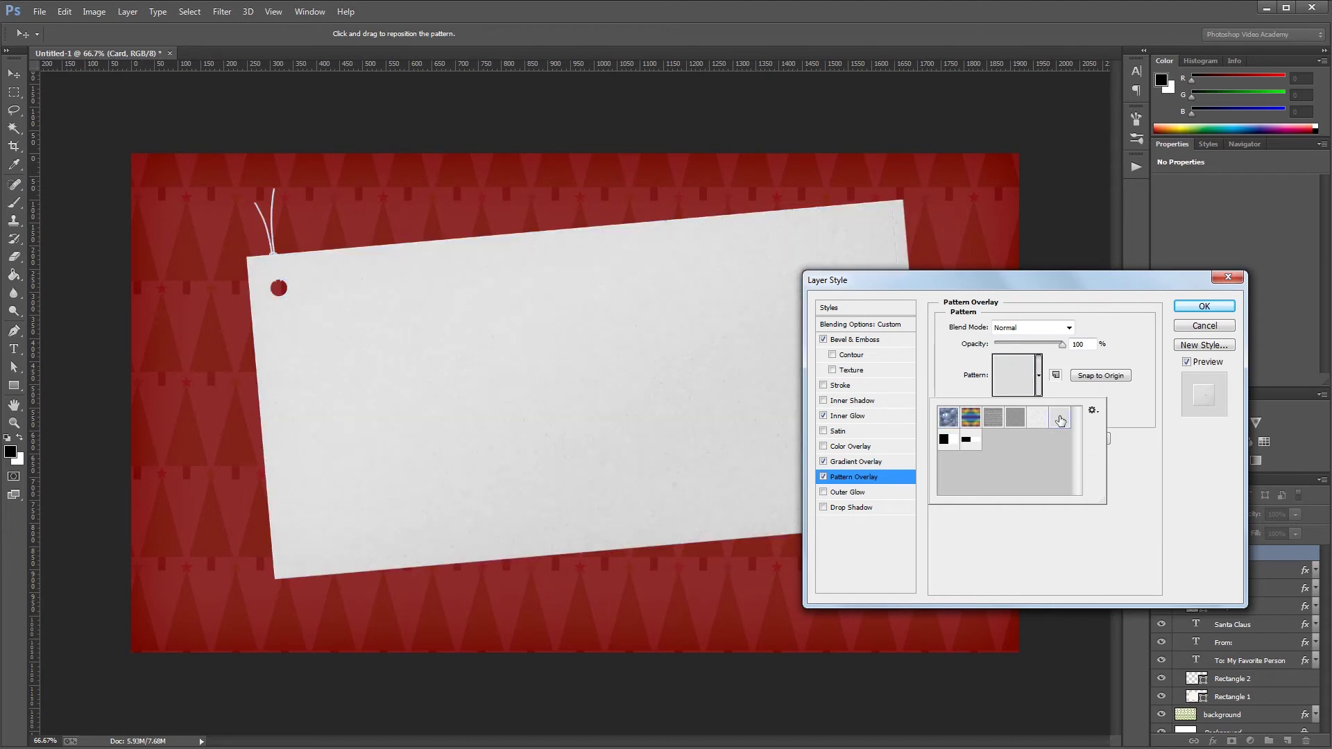
pyautogui.click(1039, 378)
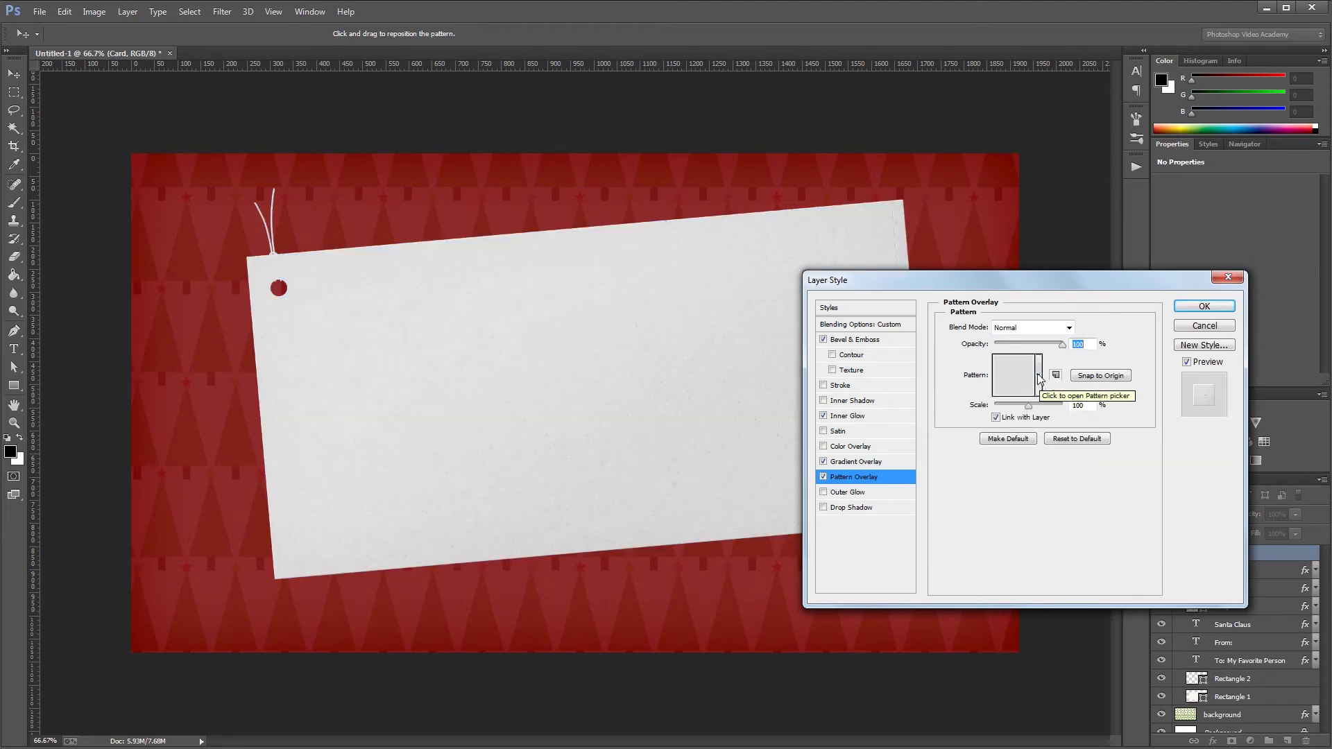
pyautogui.click(1021, 326)
pyautogui.click(1029, 410)
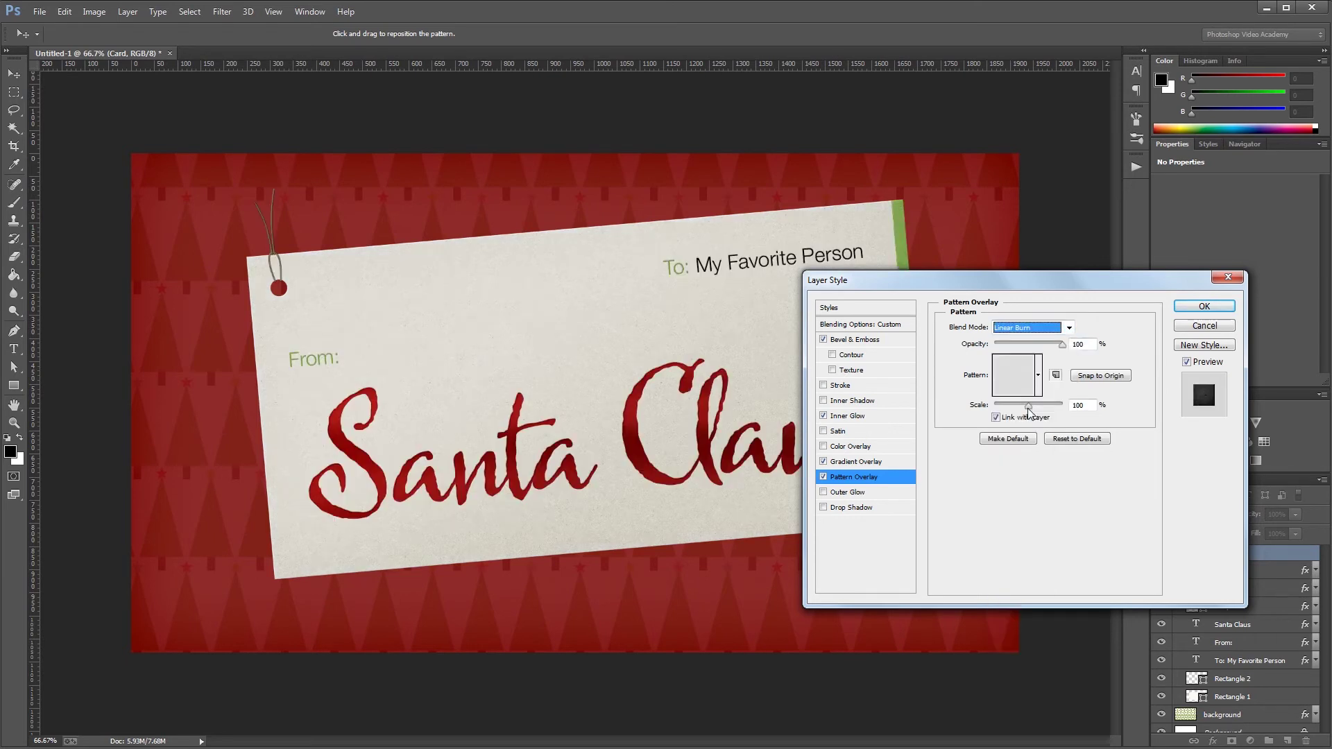
pyautogui.write('65')
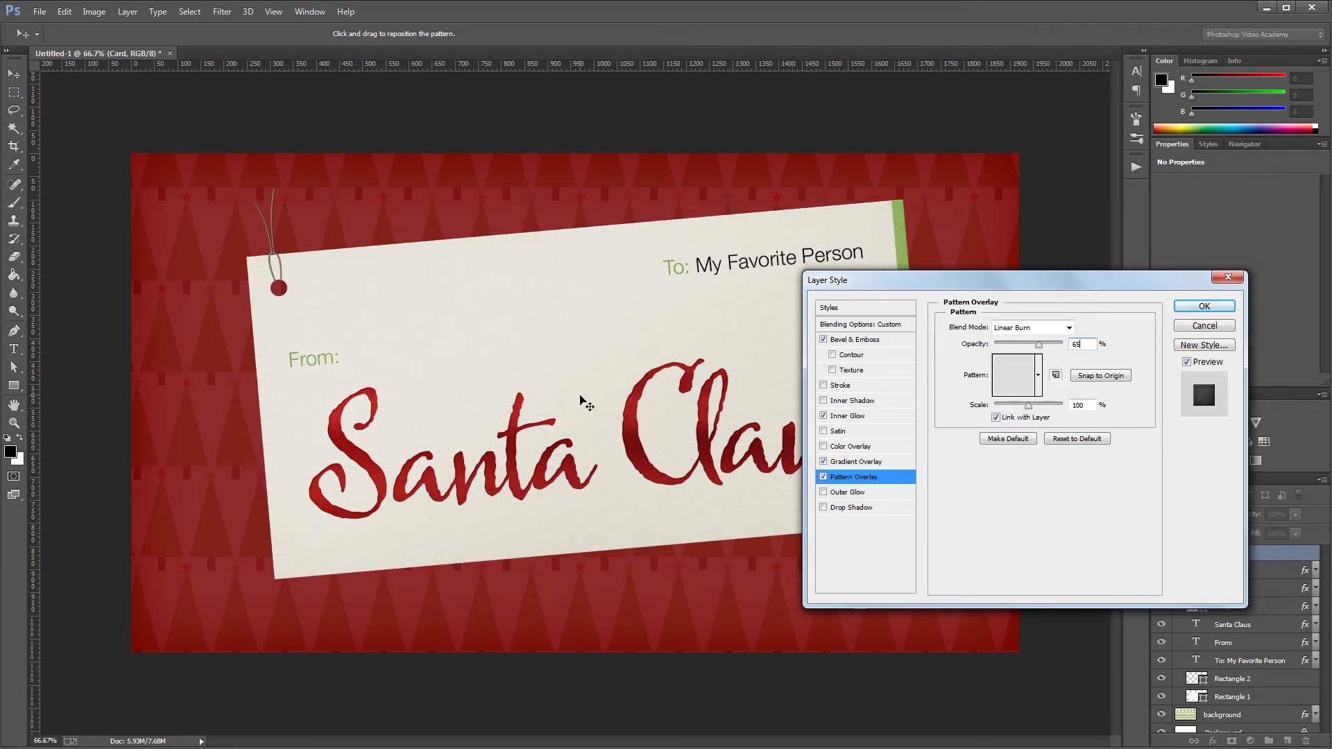
# Step: Add a Drop Shadow to the Card group with 7% opacity, 6 px distance and 2 px size, and apply the layer style
pyautogui.click(857, 507)
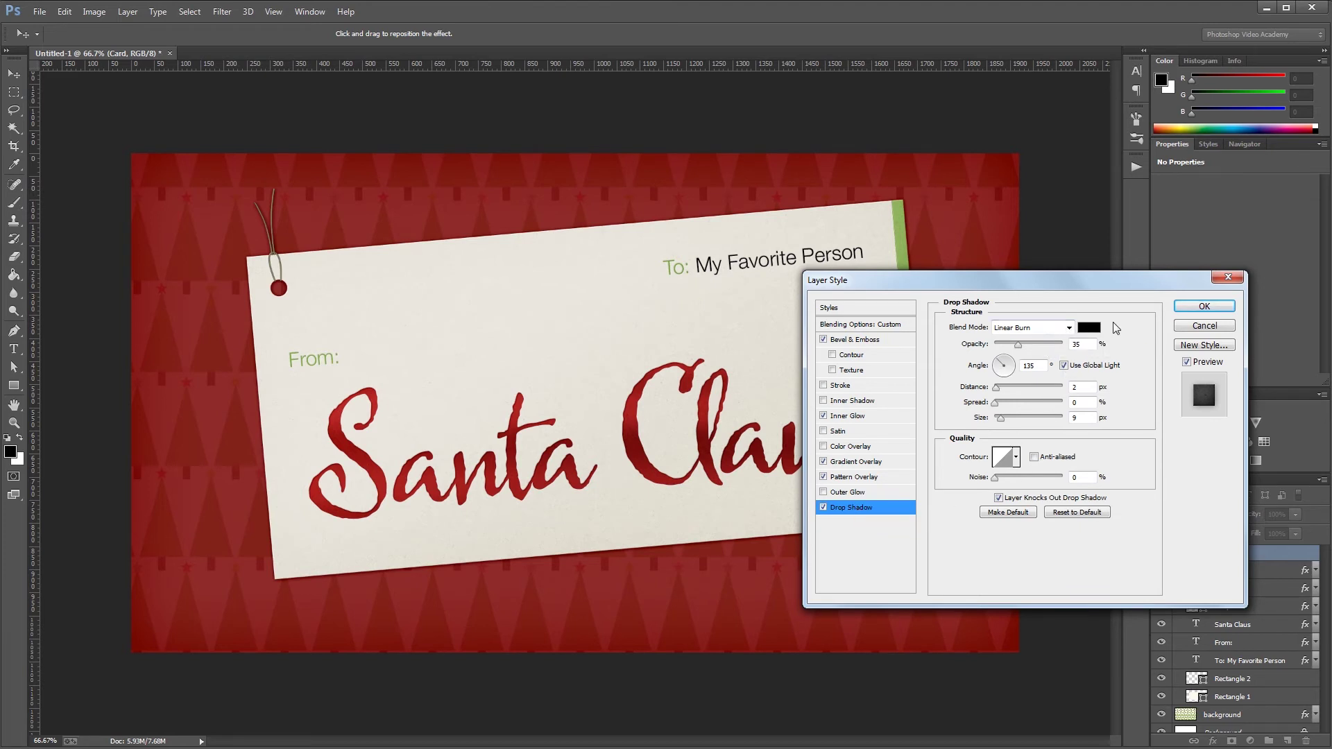
pyautogui.doubleClick(1083, 344)
pyautogui.write('7')
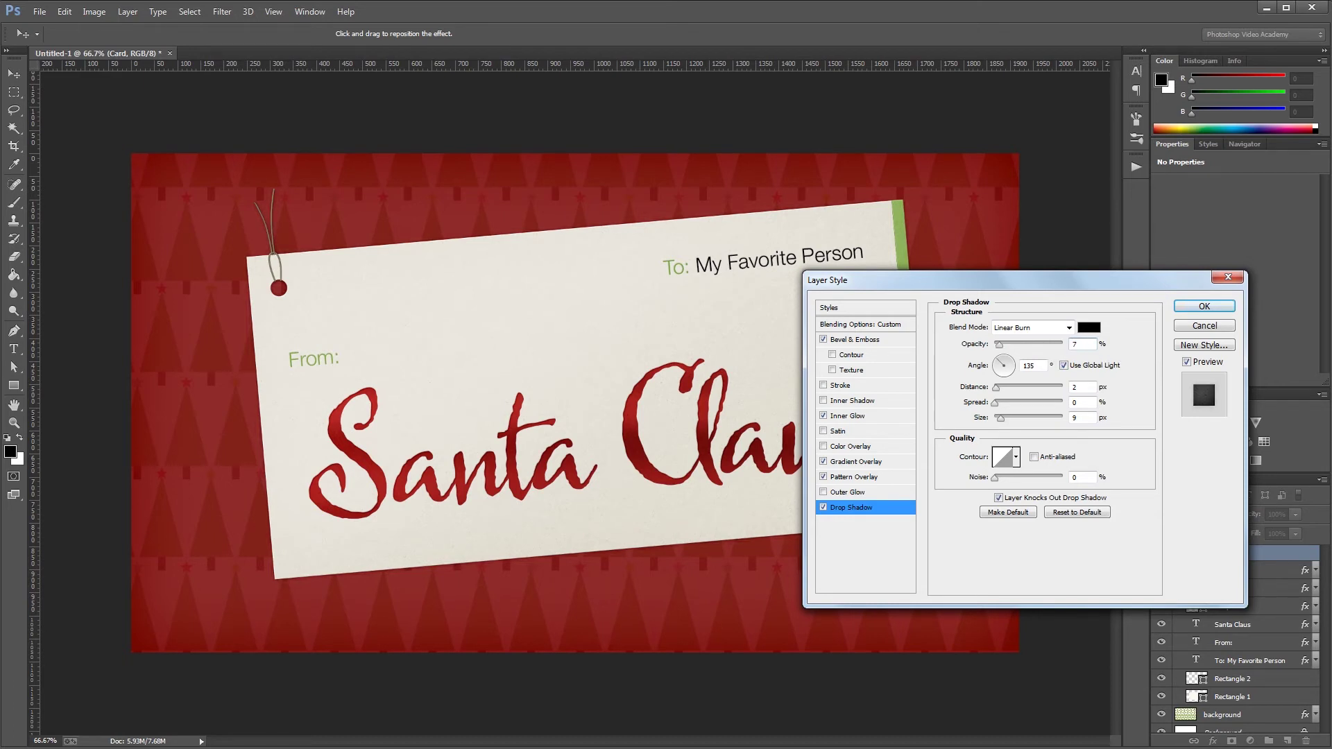
pyautogui.doubleClick(1080, 387)
pyautogui.write('6')
pyautogui.doubleClick(1088, 419)
pyautogui.write('2')
pyautogui.click(1205, 309)
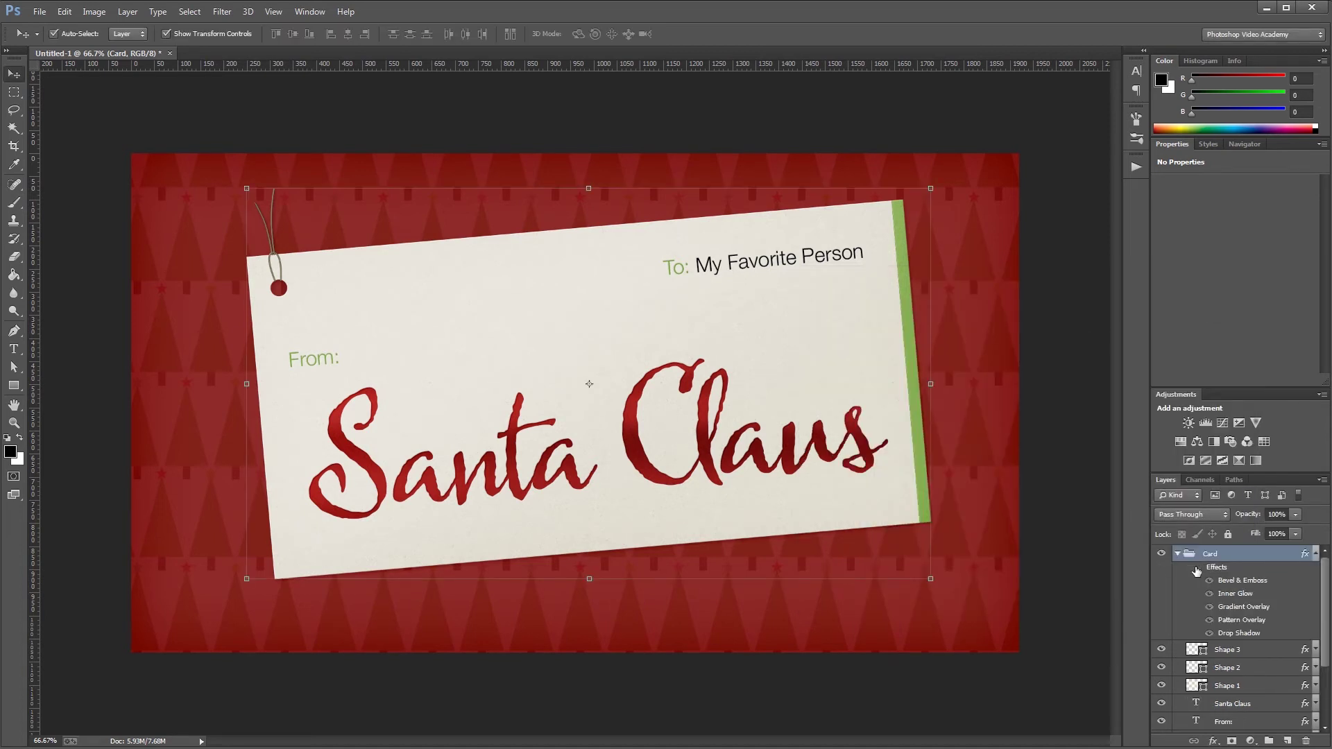
# Step: Toggle the Card group's effects off and on, and collapse the group and its effects list
pyautogui.click(1196, 569)
pyautogui.click(1196, 569)
pyautogui.click(1177, 555)
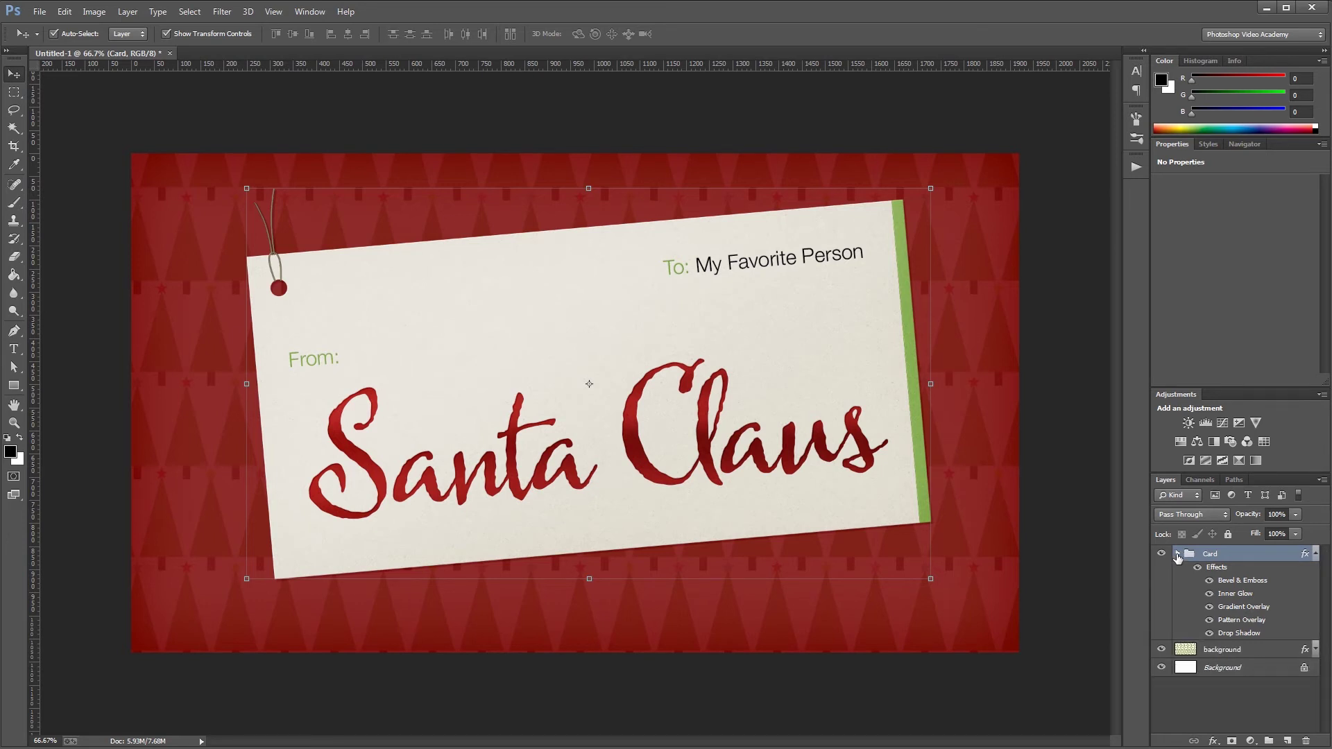
pyautogui.click(1316, 555)
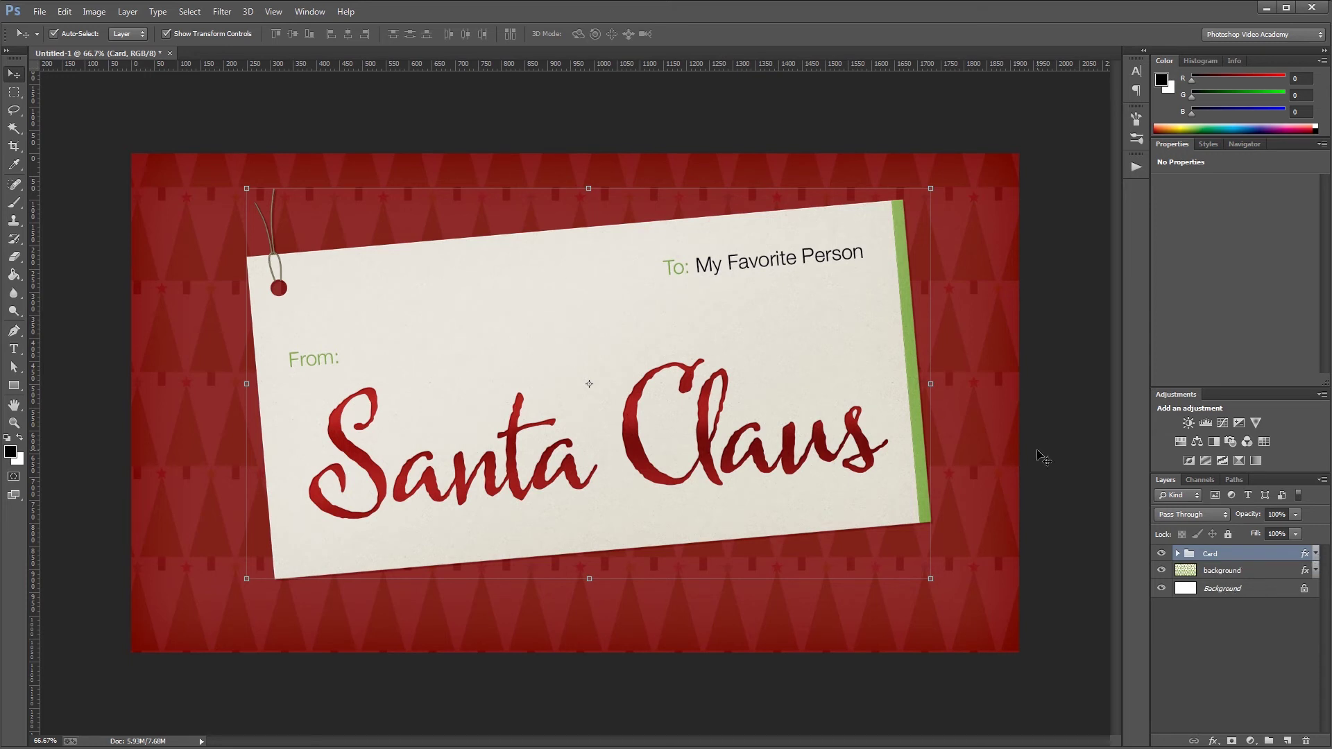
# Step: Set the Rectangle tool to a solid black fill with no stroke
pyautogui.click(15, 386)
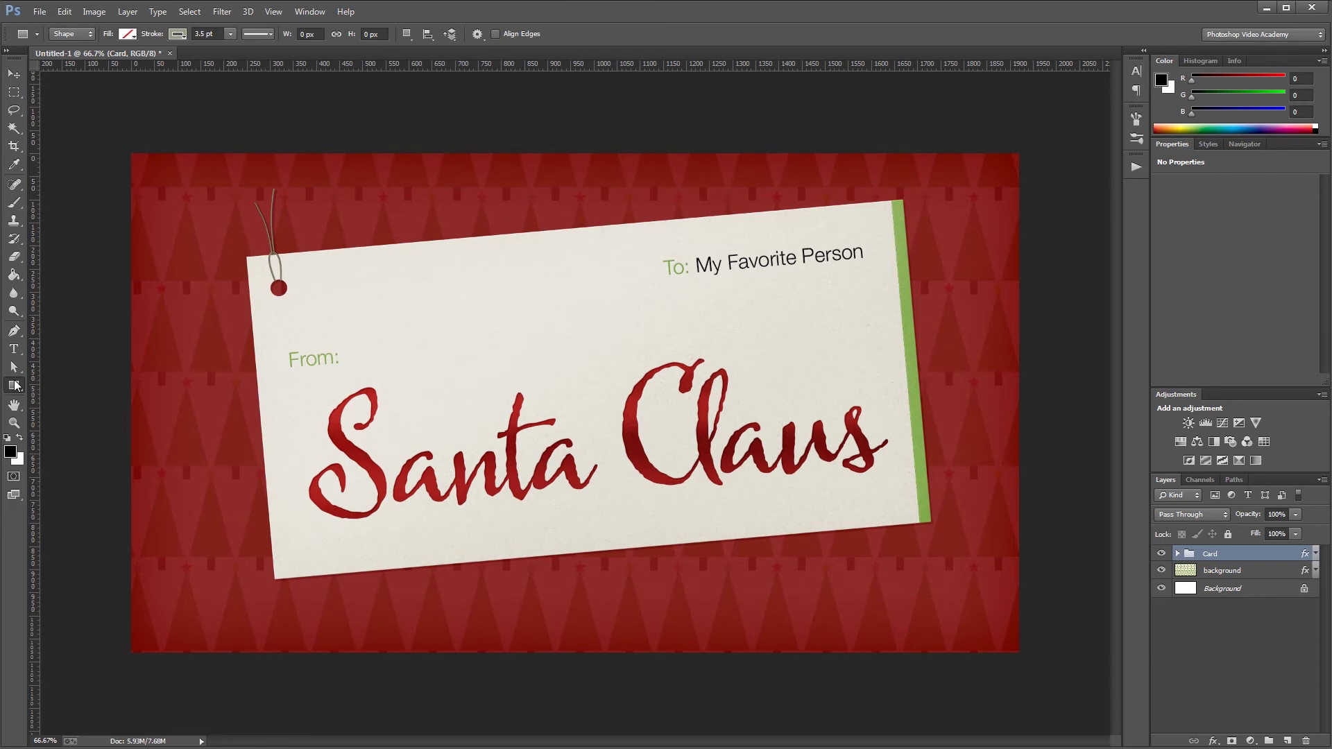
pyautogui.click(178, 34)
pyautogui.click(120, 61)
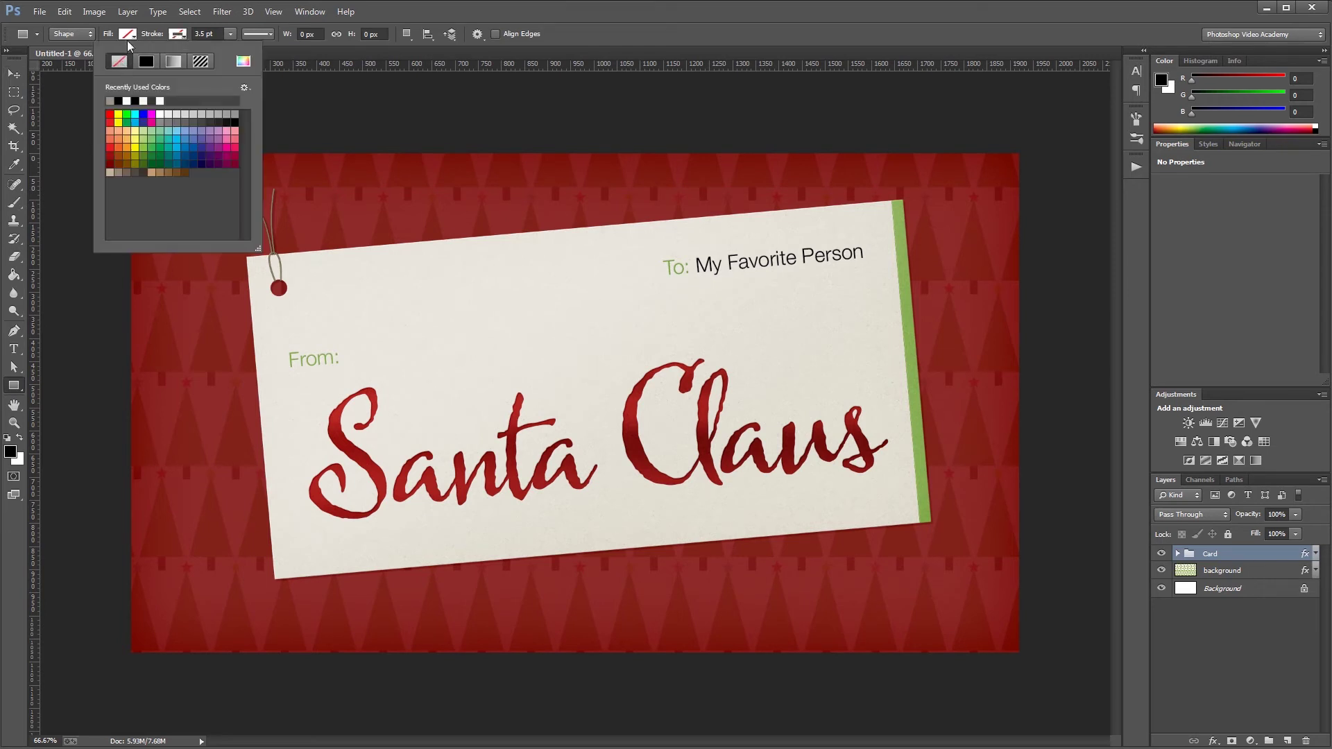
pyautogui.click(128, 34)
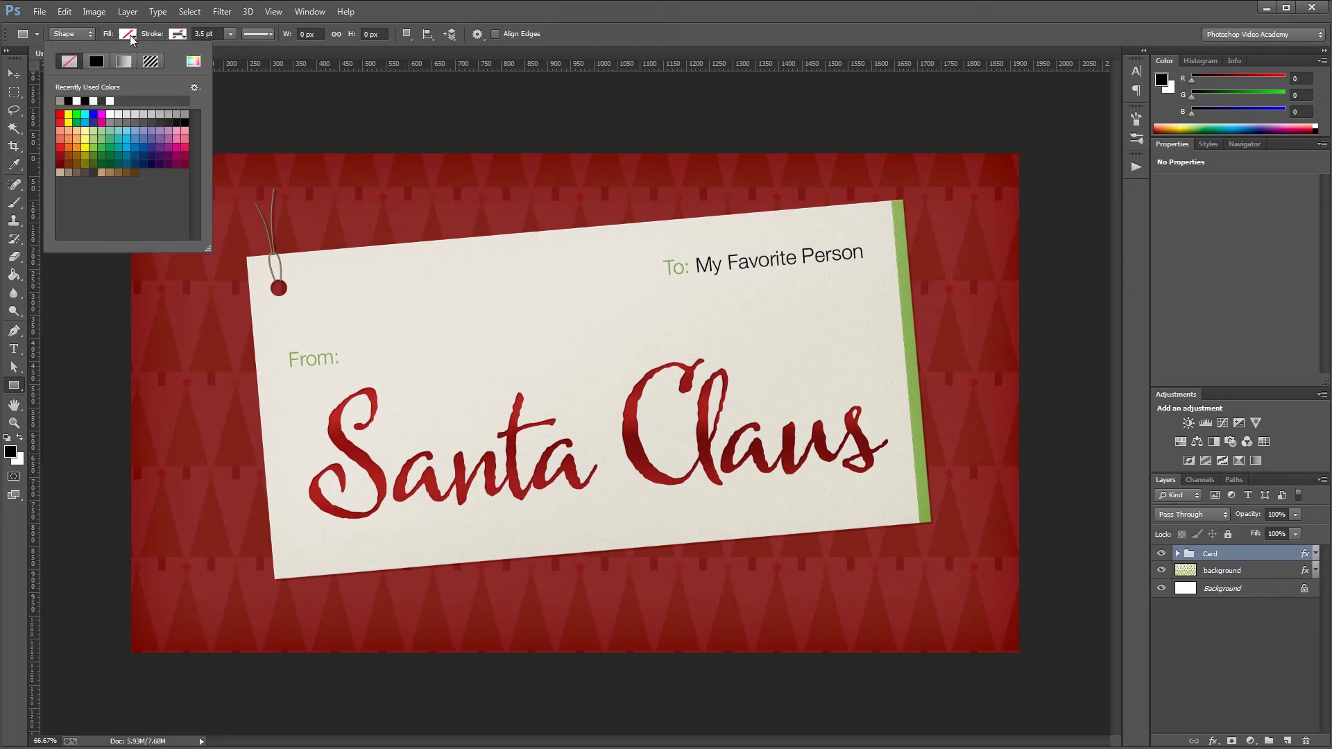
pyautogui.click(97, 61)
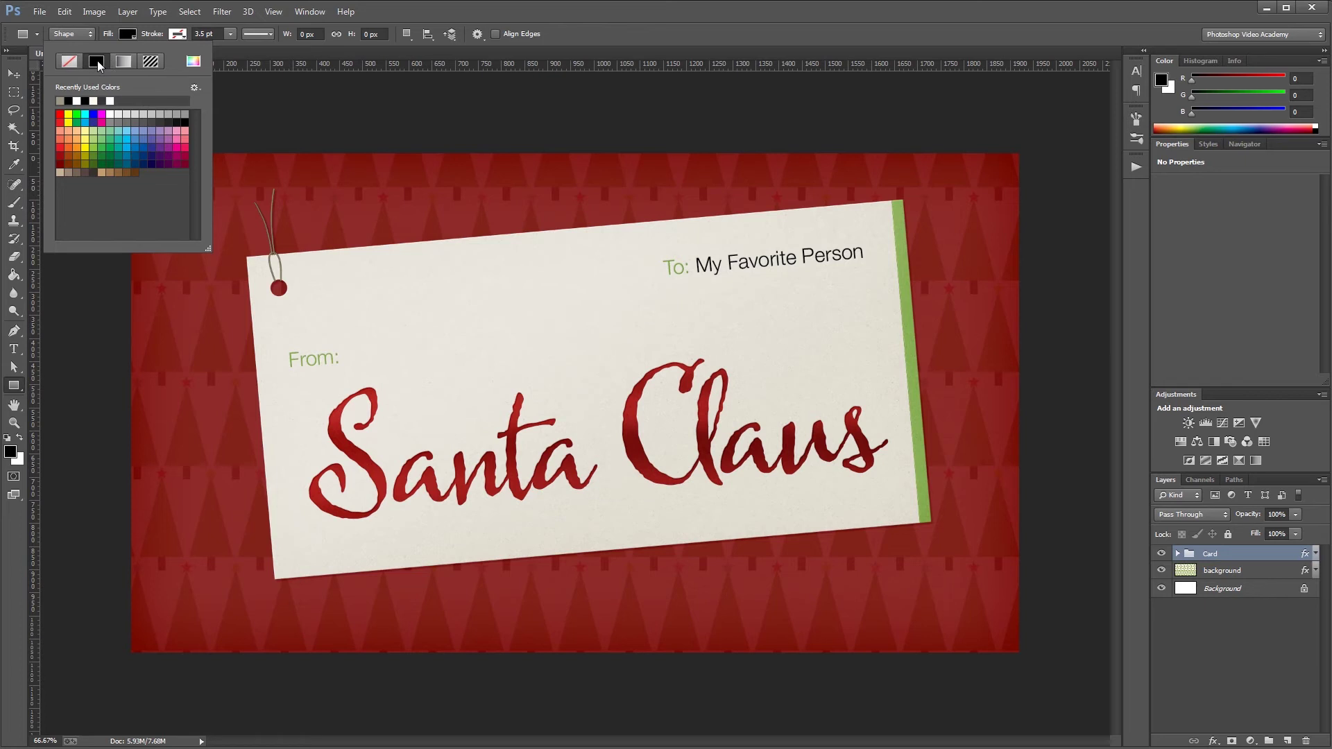
# Step: Create a 1920 x 250 px rectangle and place it flush along the bottom edge of the canvas
pyautogui.click(502, 479)
pyautogui.click(503, 478)
pyautogui.write('1920')
pyautogui.press('Tab')
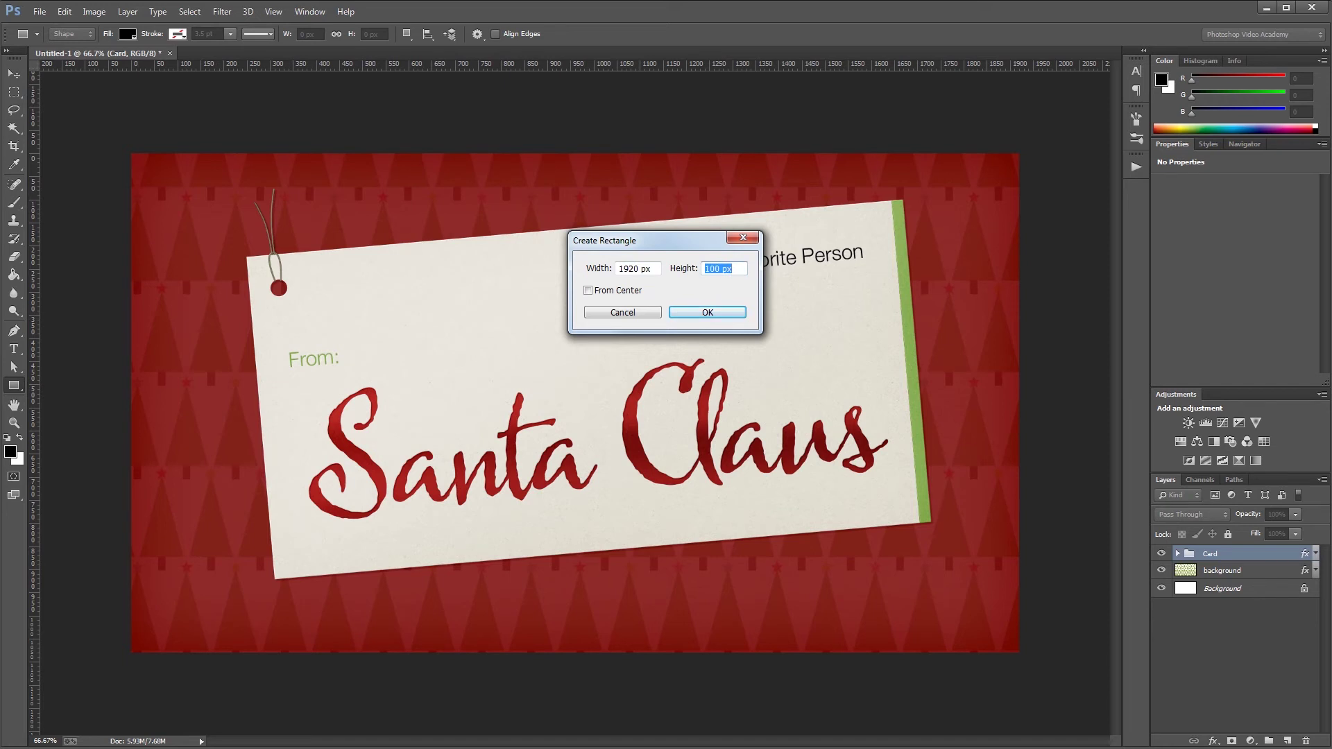
pyautogui.write('250')
pyautogui.press('Return')
pyautogui.press('v')
pyautogui.moveTo(613, 406); pyautogui.dragTo(270, 553)
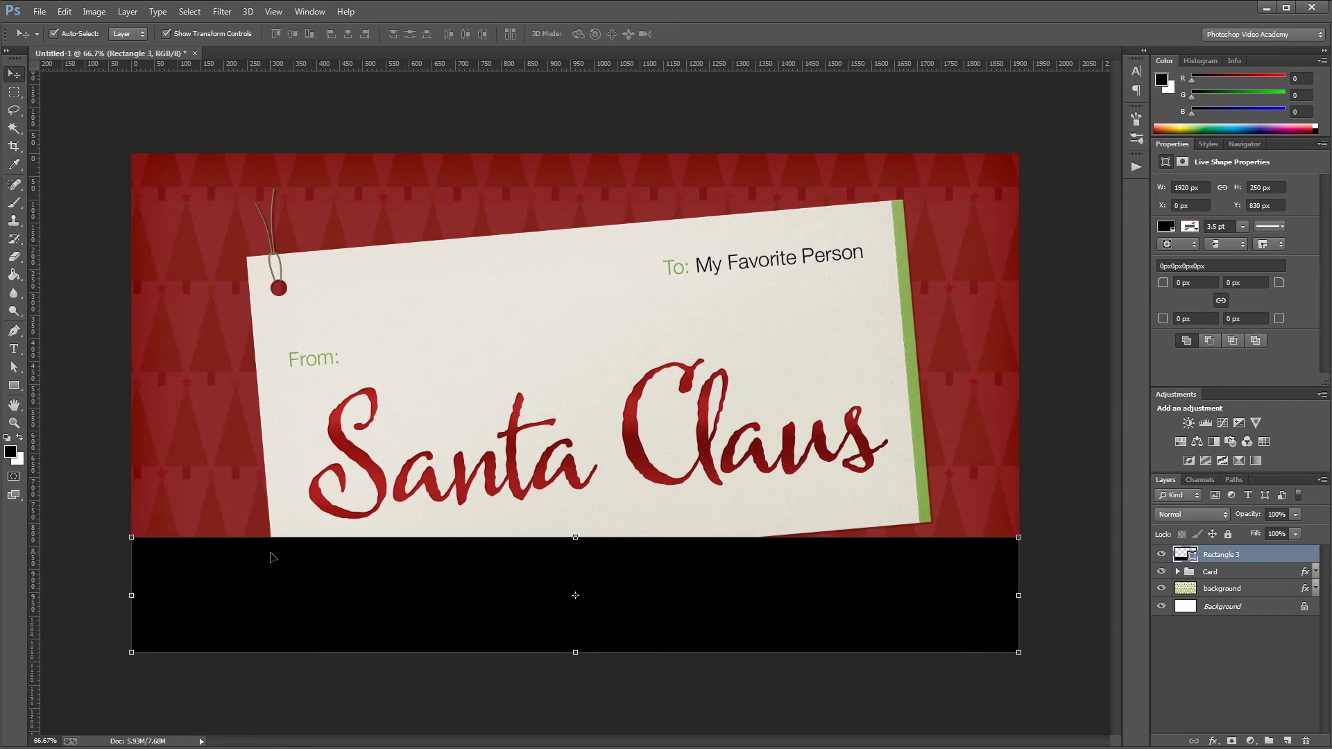
# Step: Add an anchor point near the middle of the rectangle's top edge and pull it slightly down into a shallow dip
pyautogui.press('p')
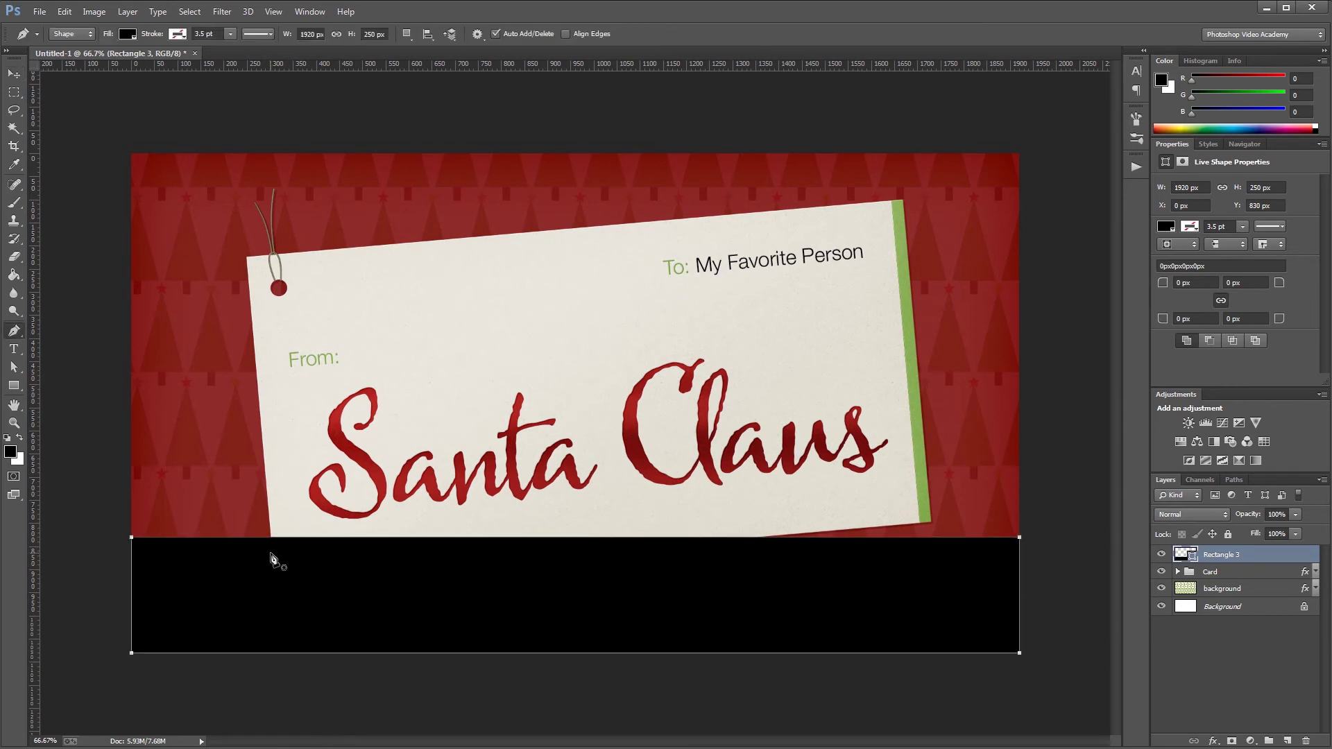
pyautogui.click(563, 538)
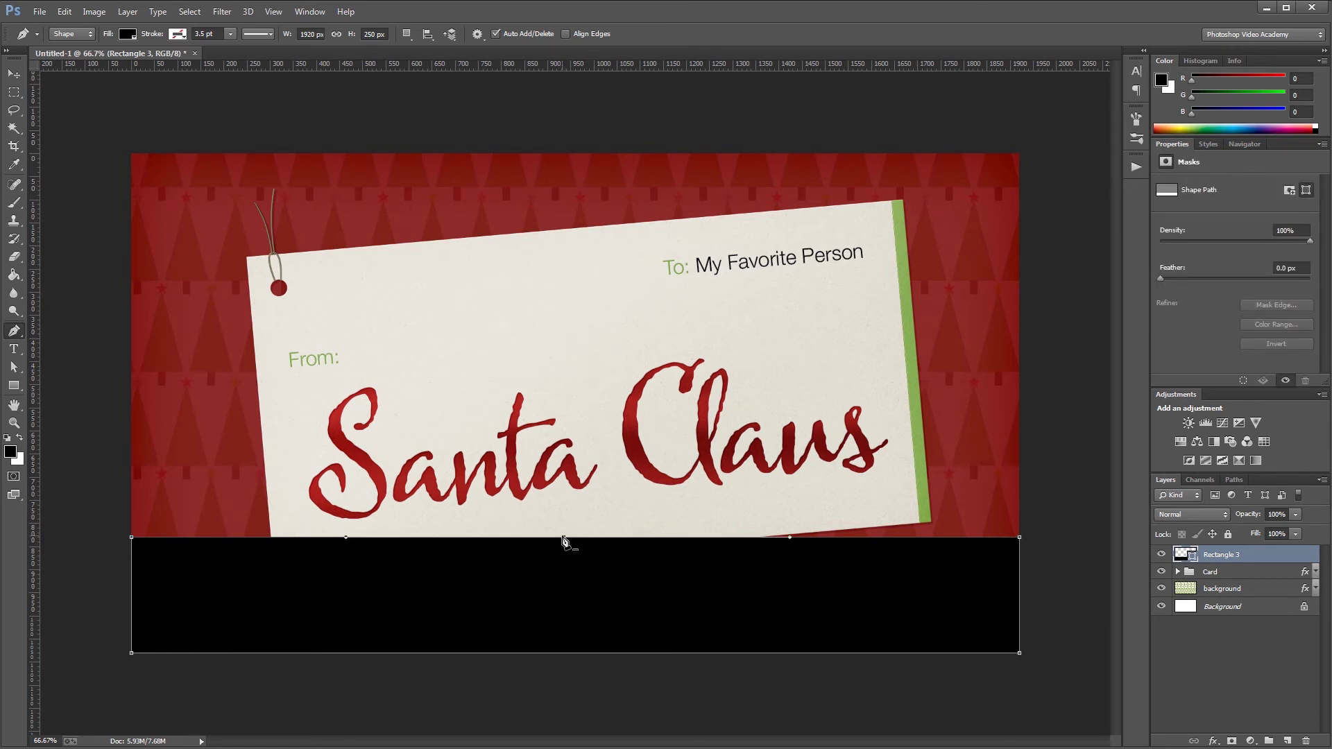
pyautogui.moveTo(562, 537); pyautogui.dragTo(564, 542)
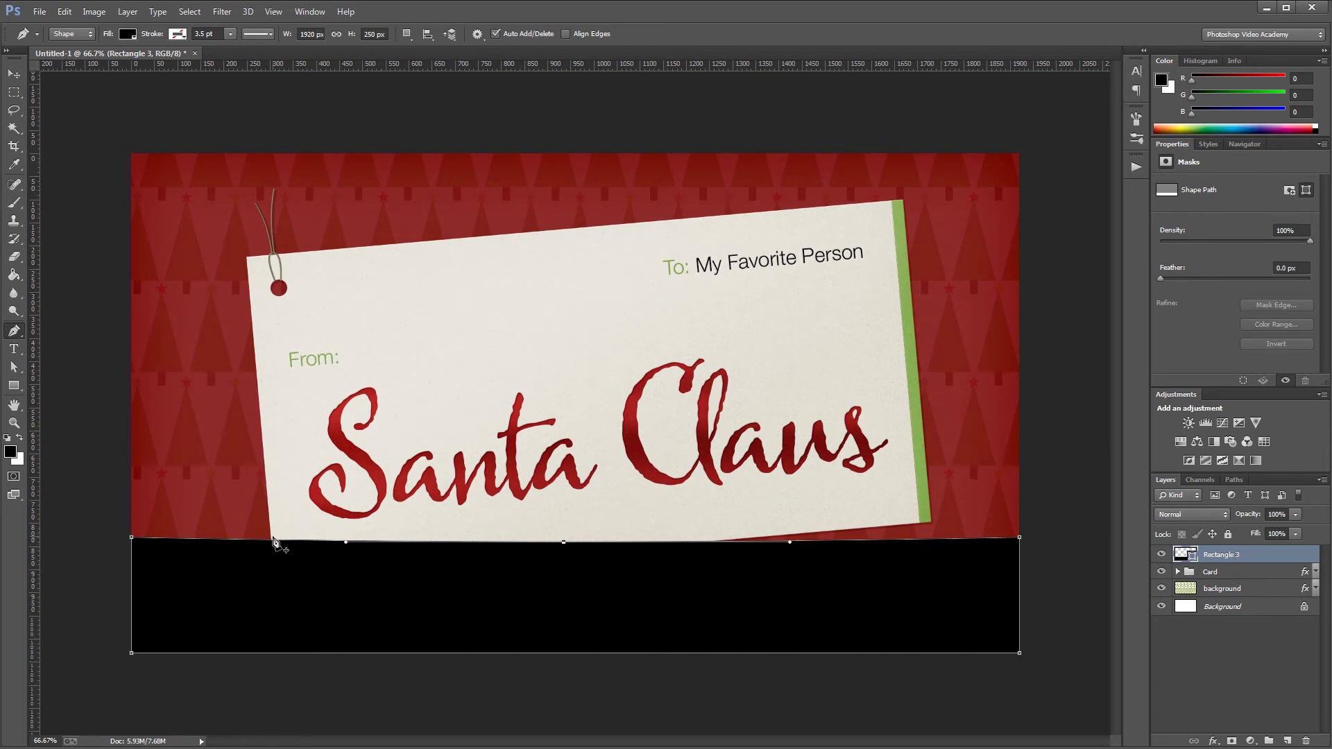
pyautogui.press('v')
# Step: Change the bottom rectangle's fill colour to green #85B04B
pyautogui.doubleClick(1192, 561)
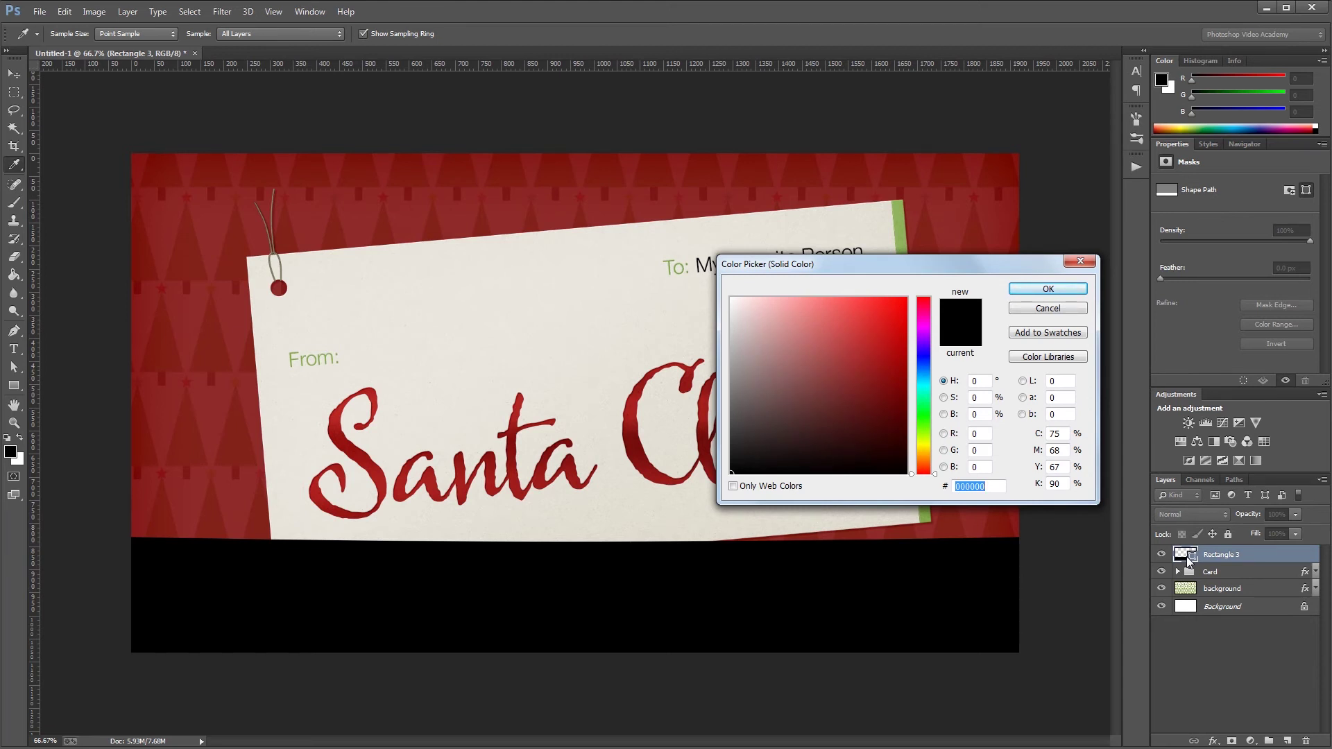
pyautogui.write('85B')
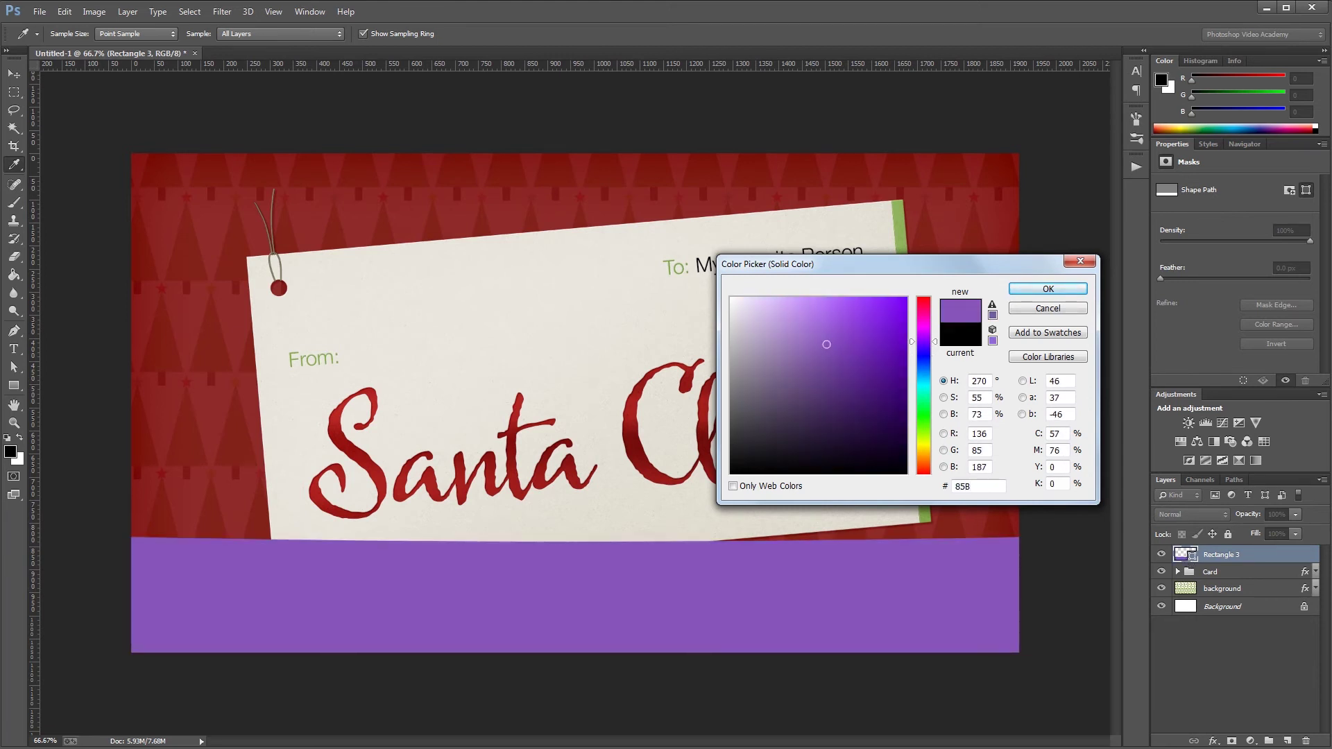
pyautogui.write('04B')
pyautogui.press('Return')
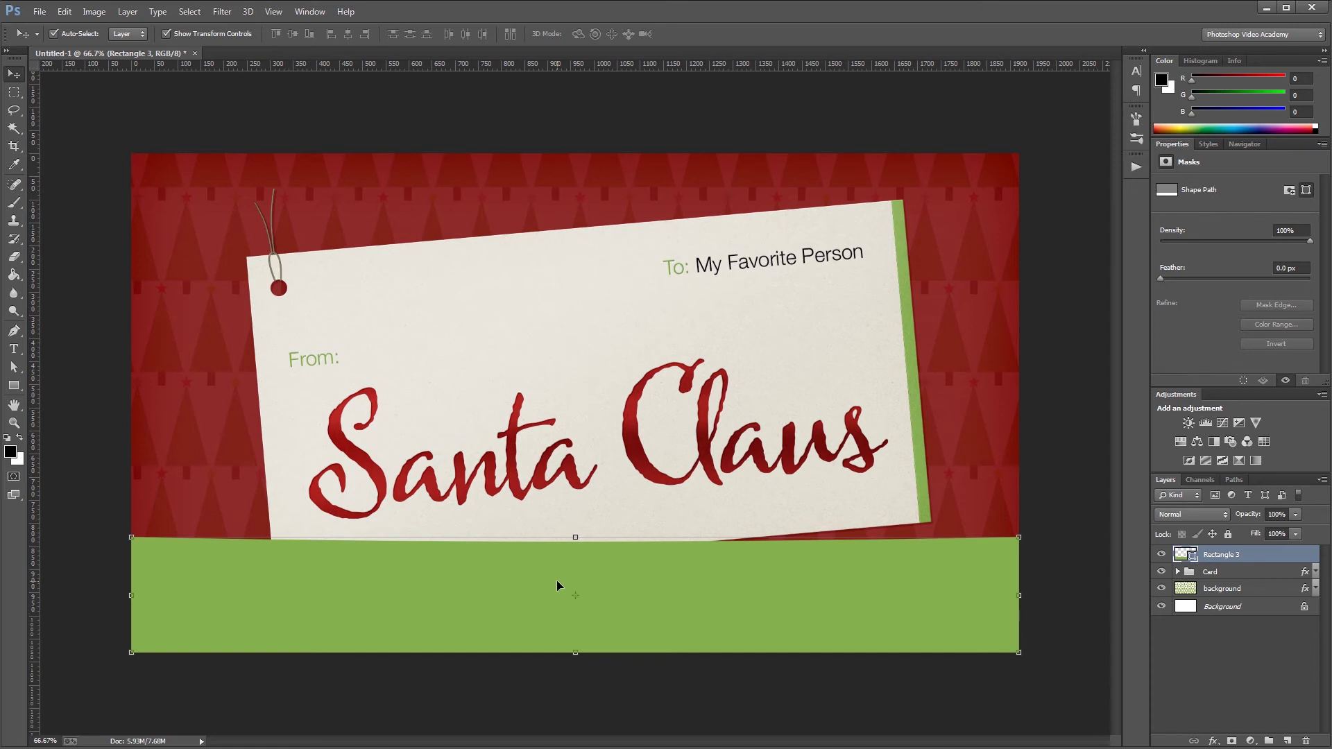
# Step: Create a new document 4 px wide and 1 px high with a white background
pyautogui.hotkey('ctrl', 'n')
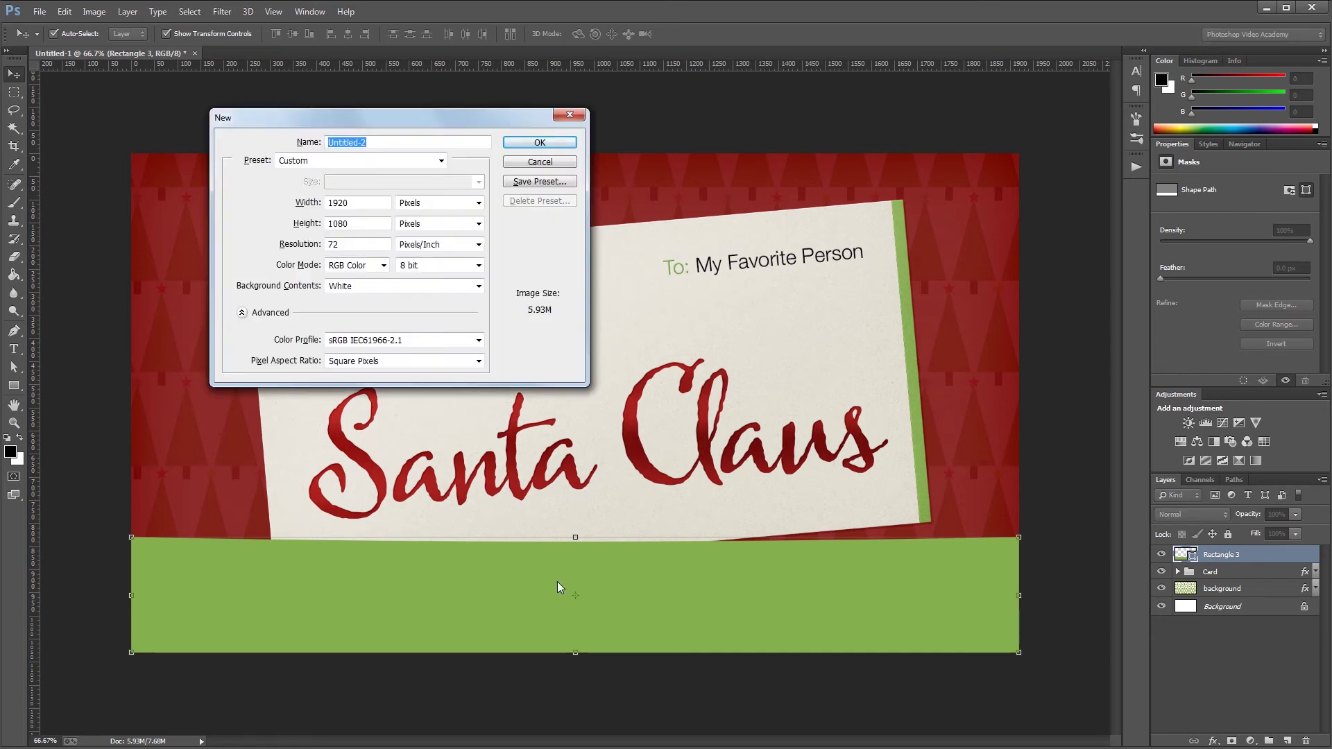
pyautogui.doubleClick(361, 202)
pyautogui.write('4')
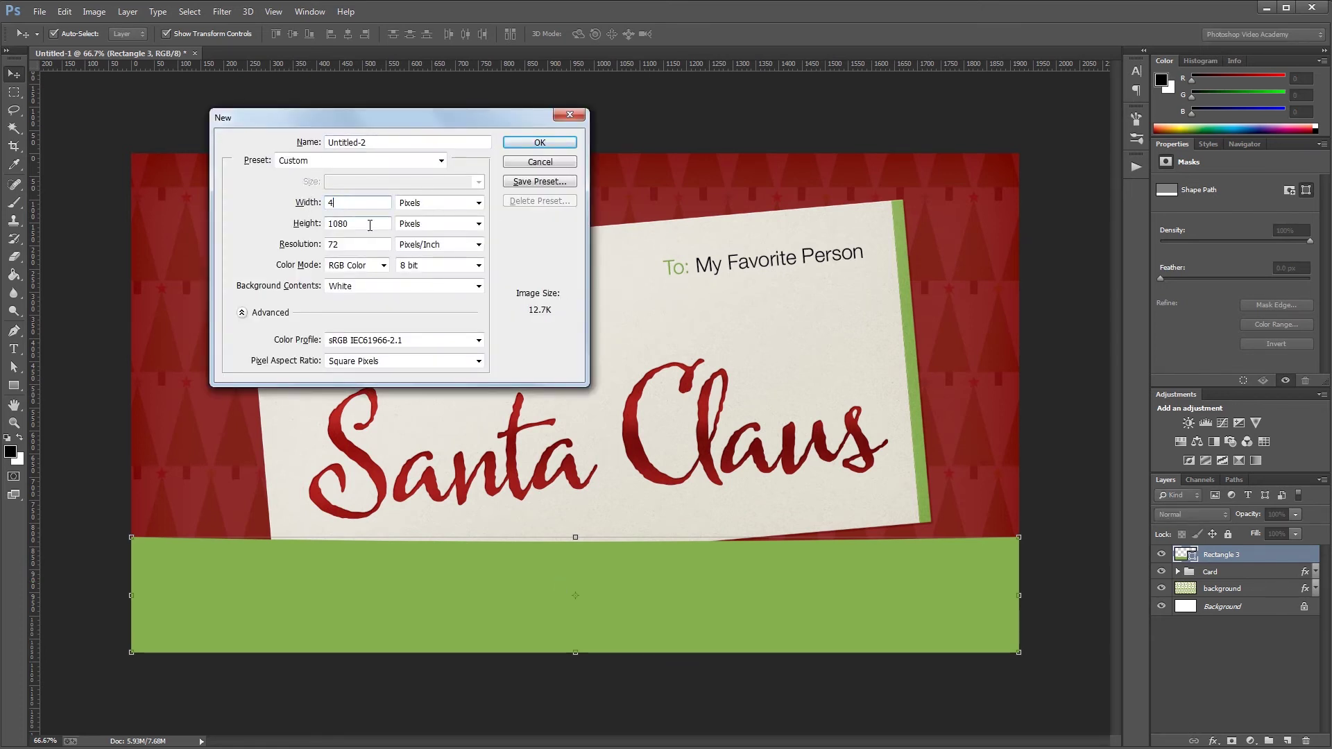
pyautogui.press('Tab')
pyautogui.write('1')
pyautogui.press('Return')
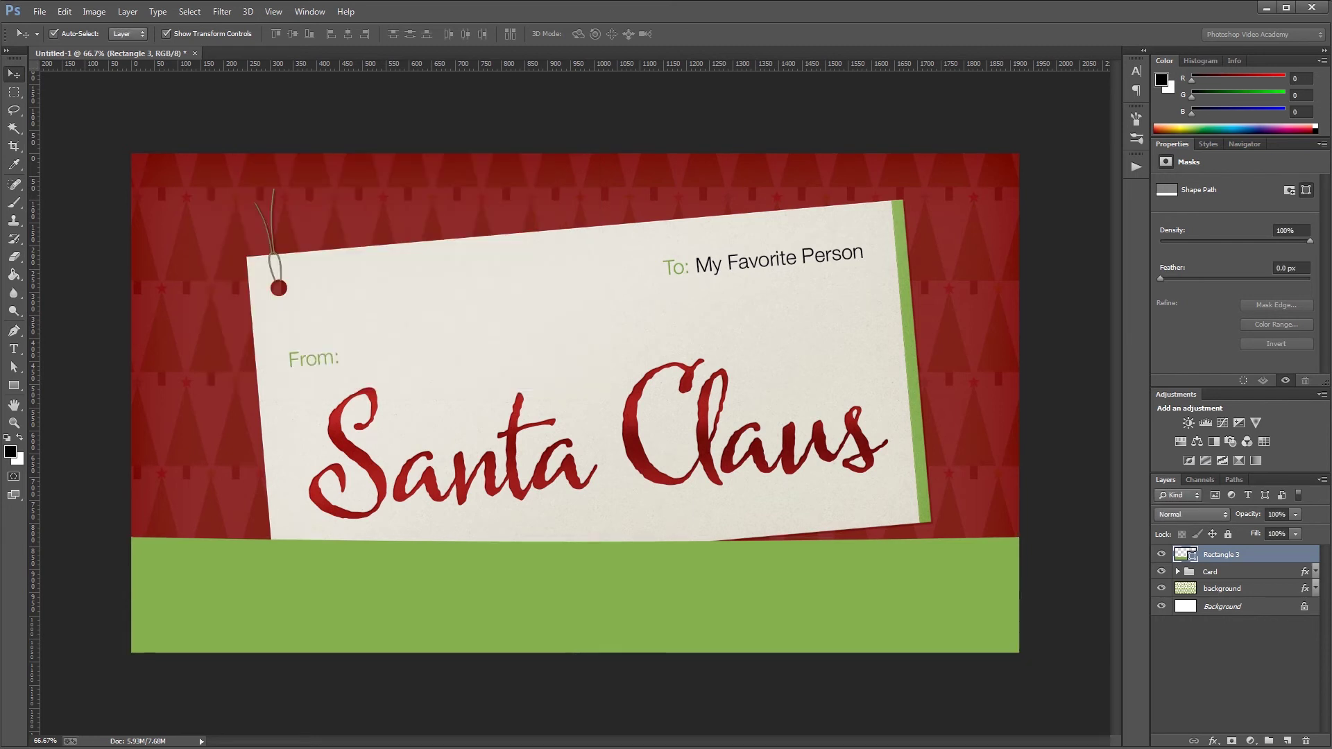
pyautogui.scroll(2, 566, 393)
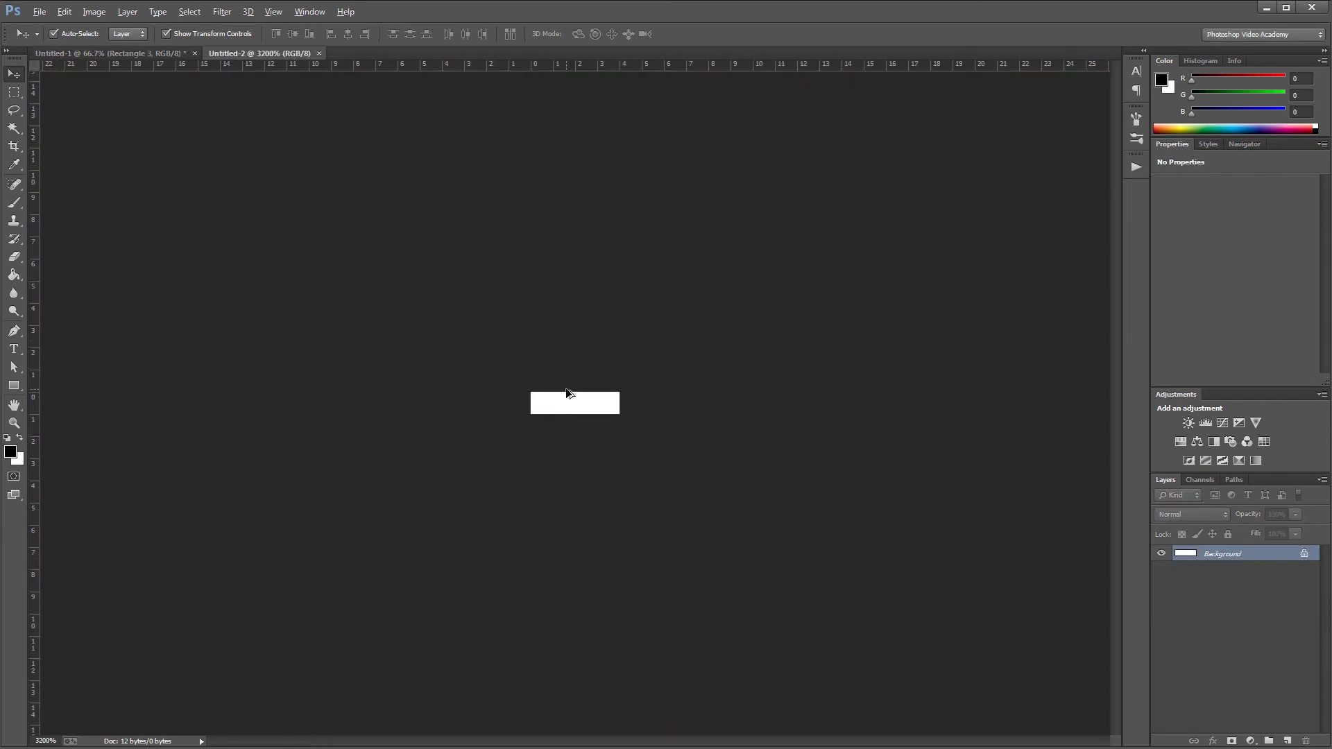
# Step: Paint the first two pixels of the 4 x 1 px canvas black with the 1 px Pencil tool
pyautogui.press('b')
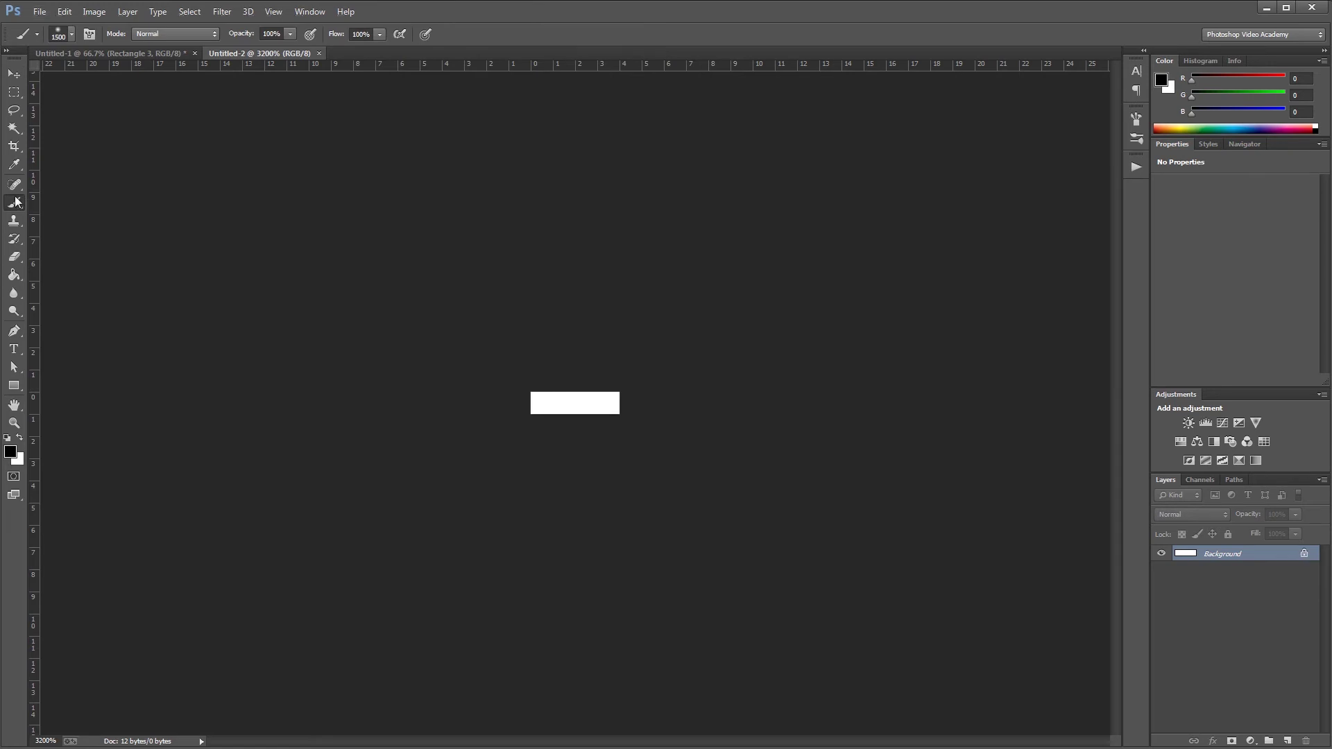
pyautogui.rightClick(14, 203)
pyautogui.click(69, 213)
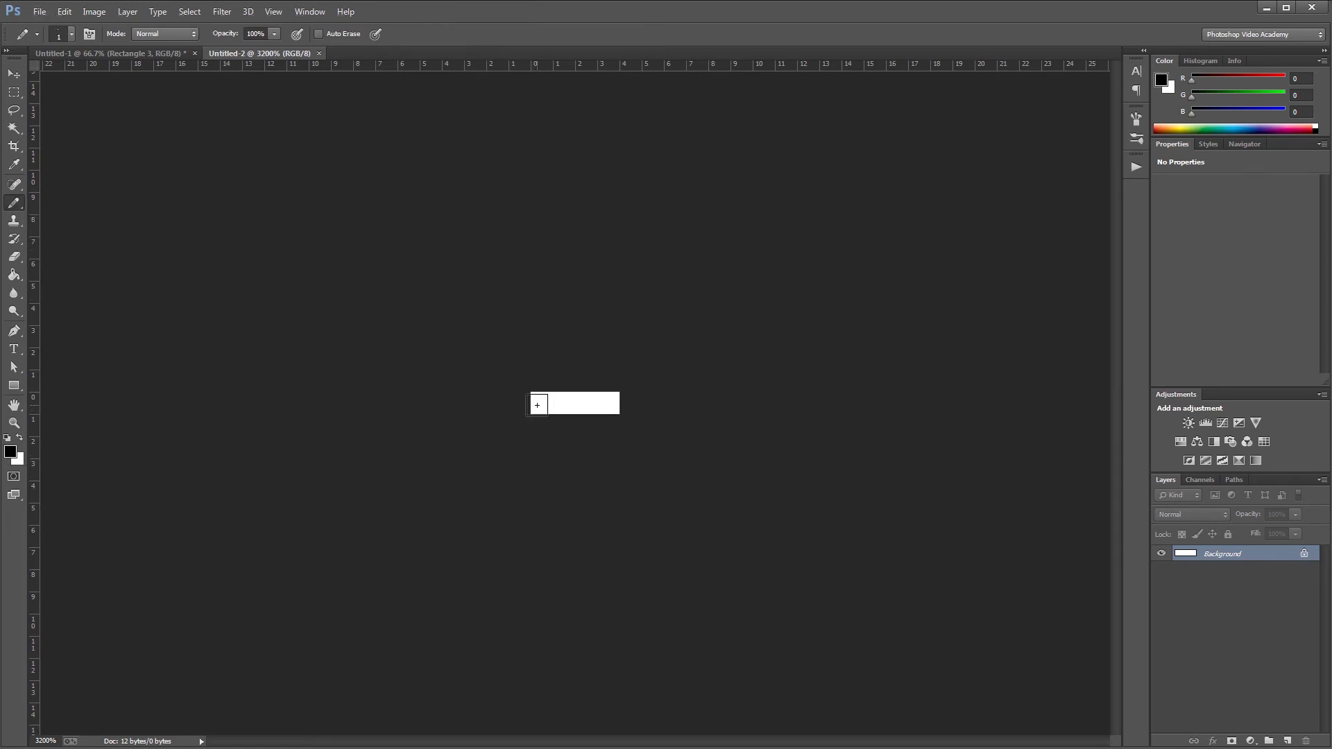
pyautogui.moveTo(540, 403); pyautogui.dragTo(564, 403)
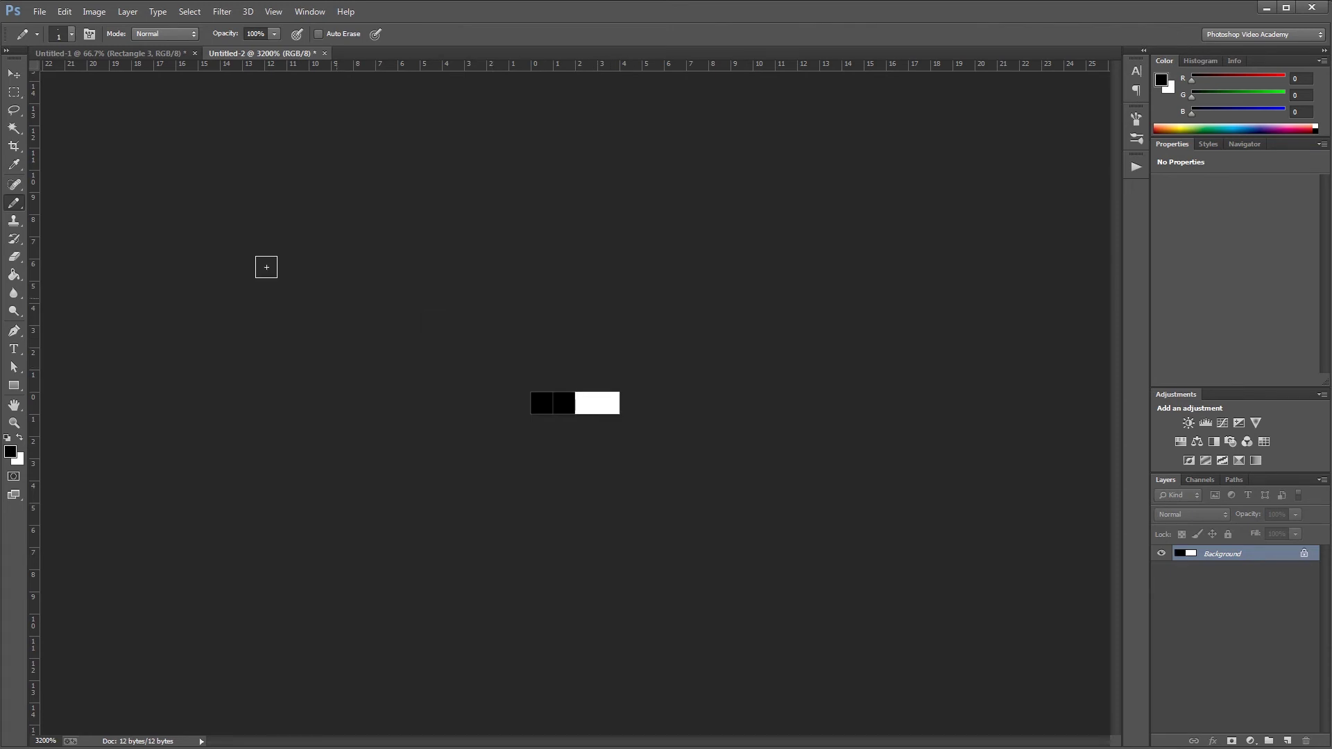
# Step: Define the canvas as a pattern named Stripes and close this small document without saving it
pyautogui.click(64, 12)
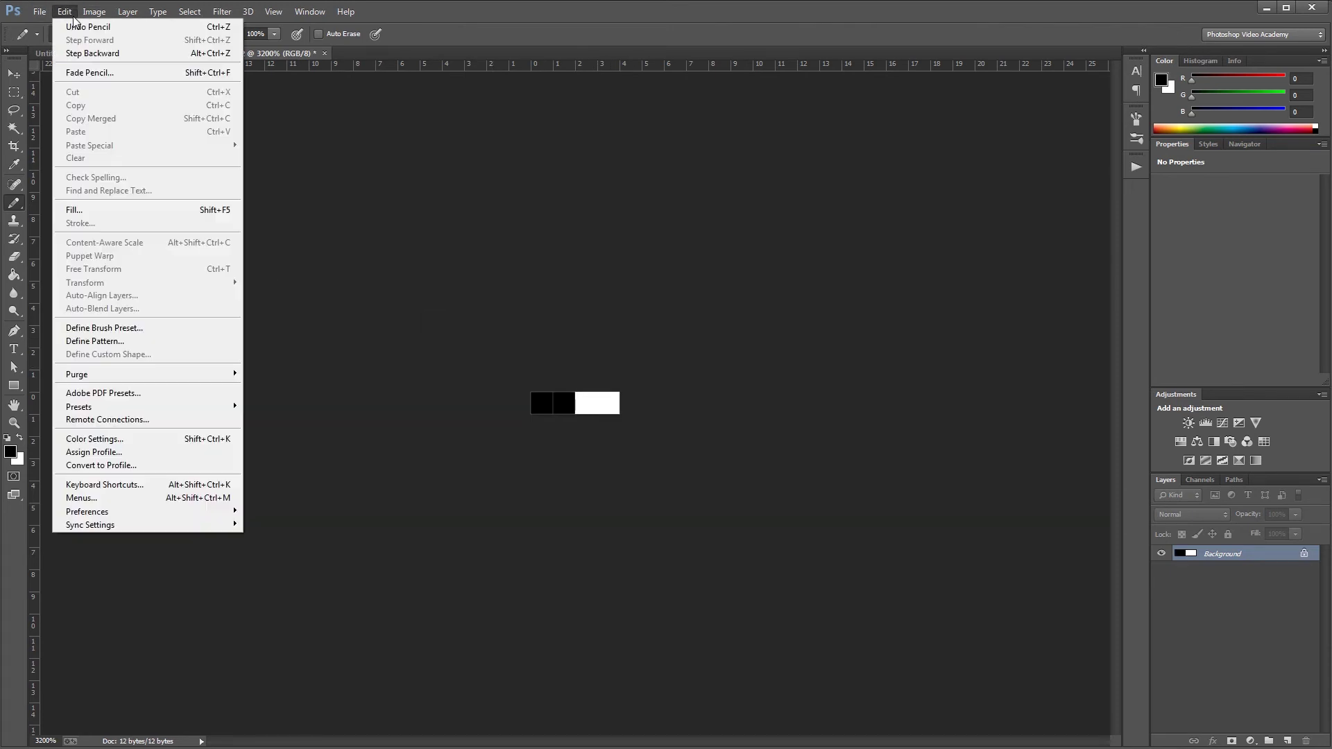
pyautogui.click(134, 343)
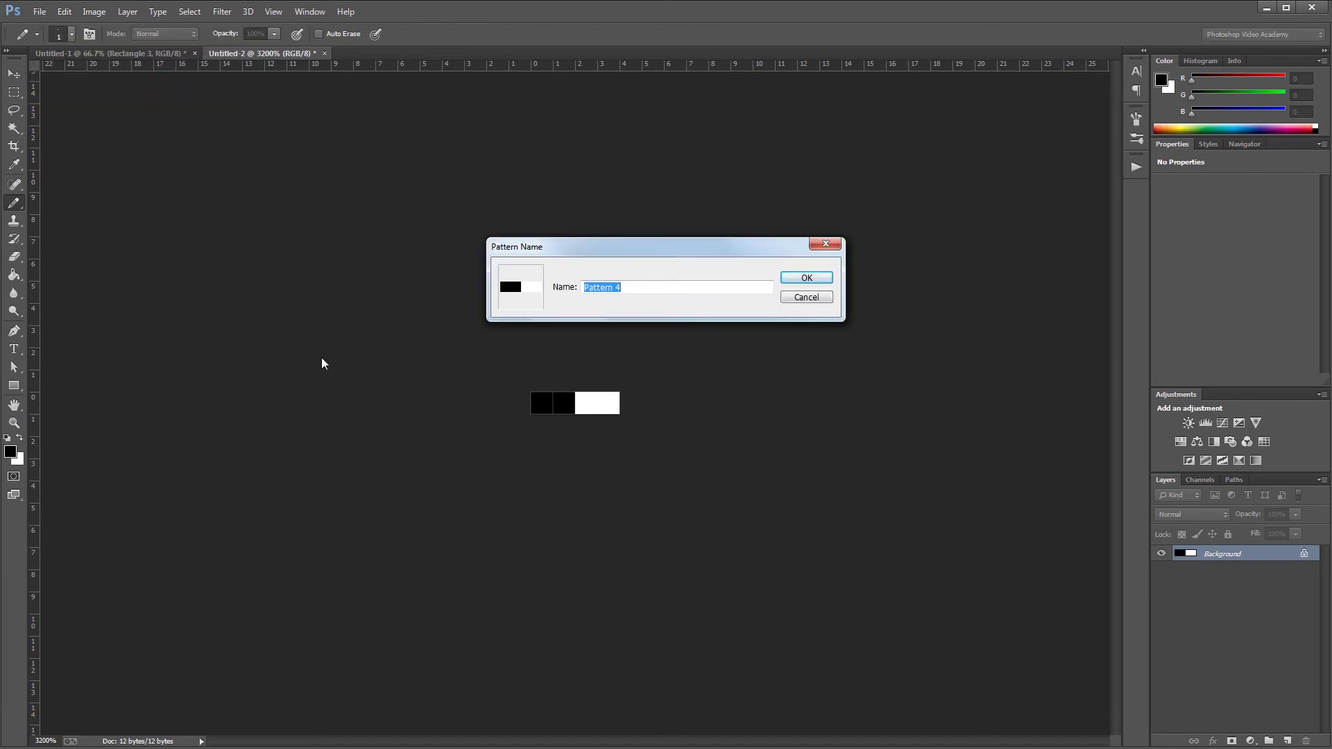
pyautogui.write('Stripes')
pyautogui.click(805, 278)
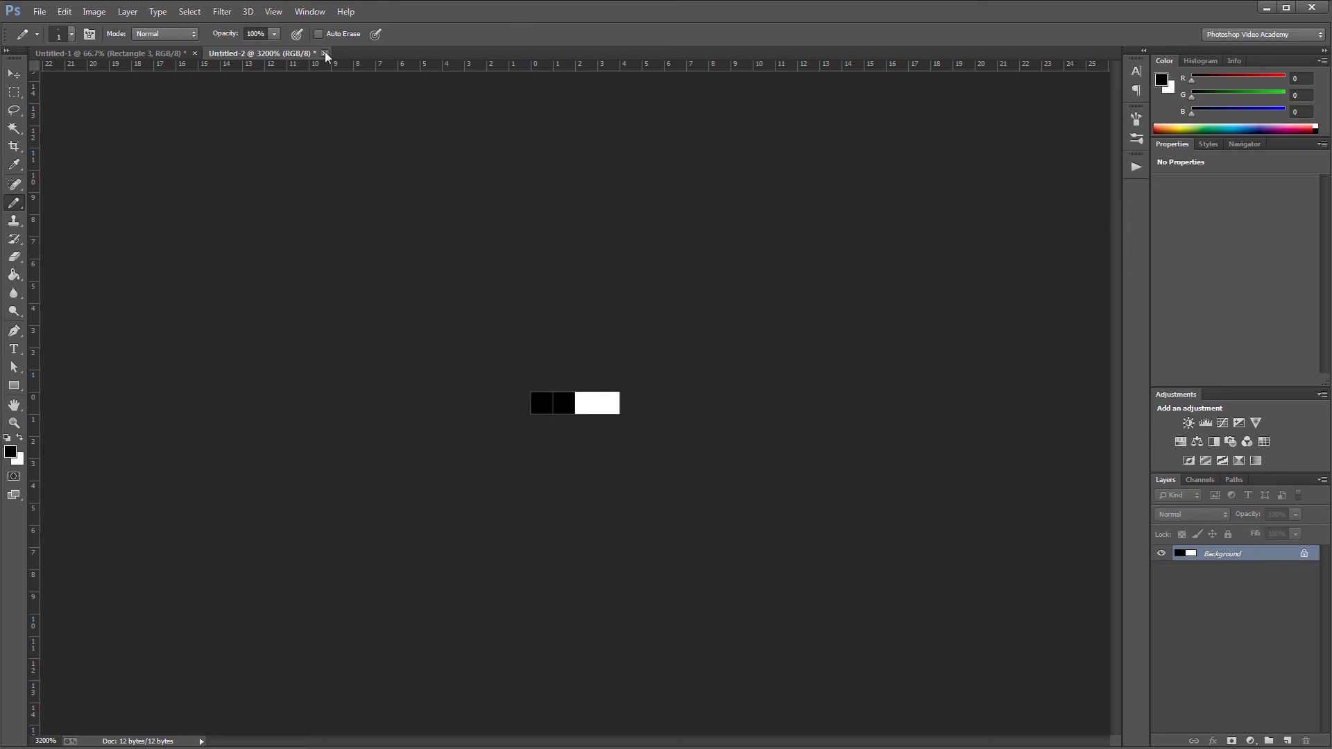
pyautogui.click(324, 54)
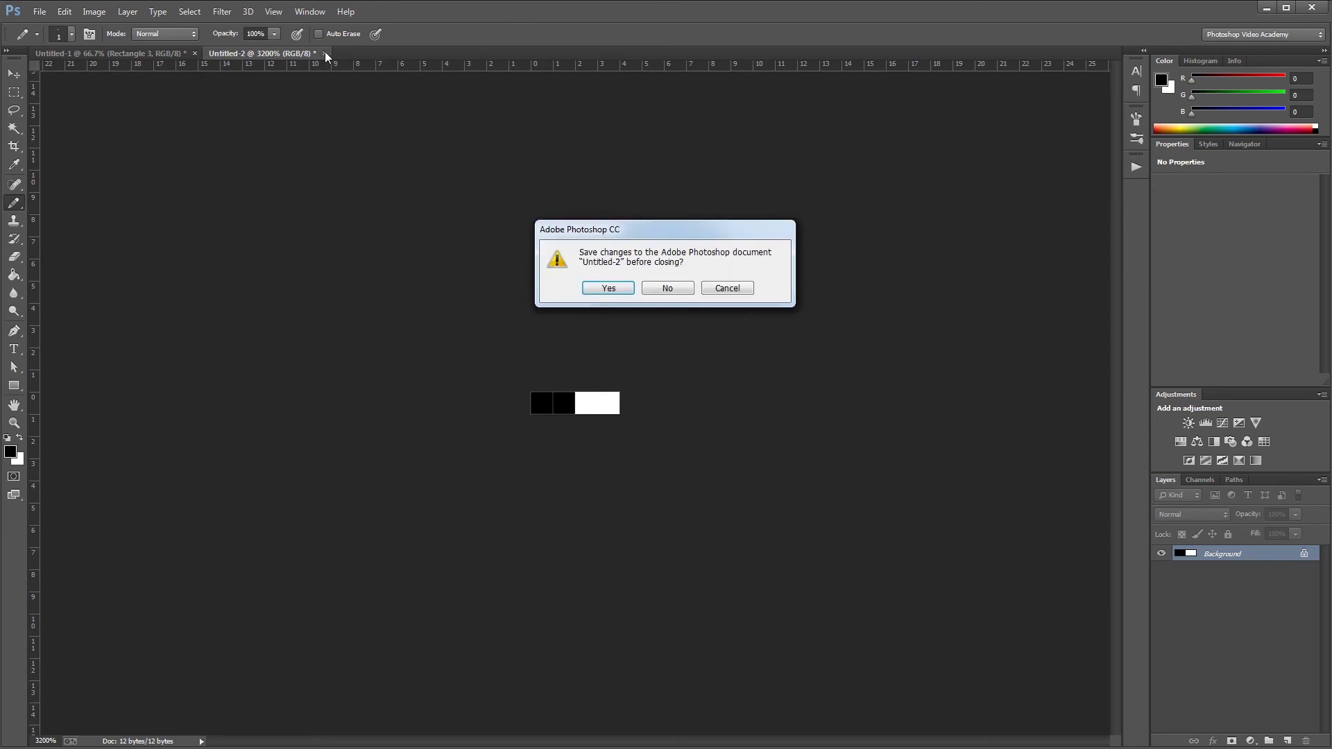
pyautogui.press('n')
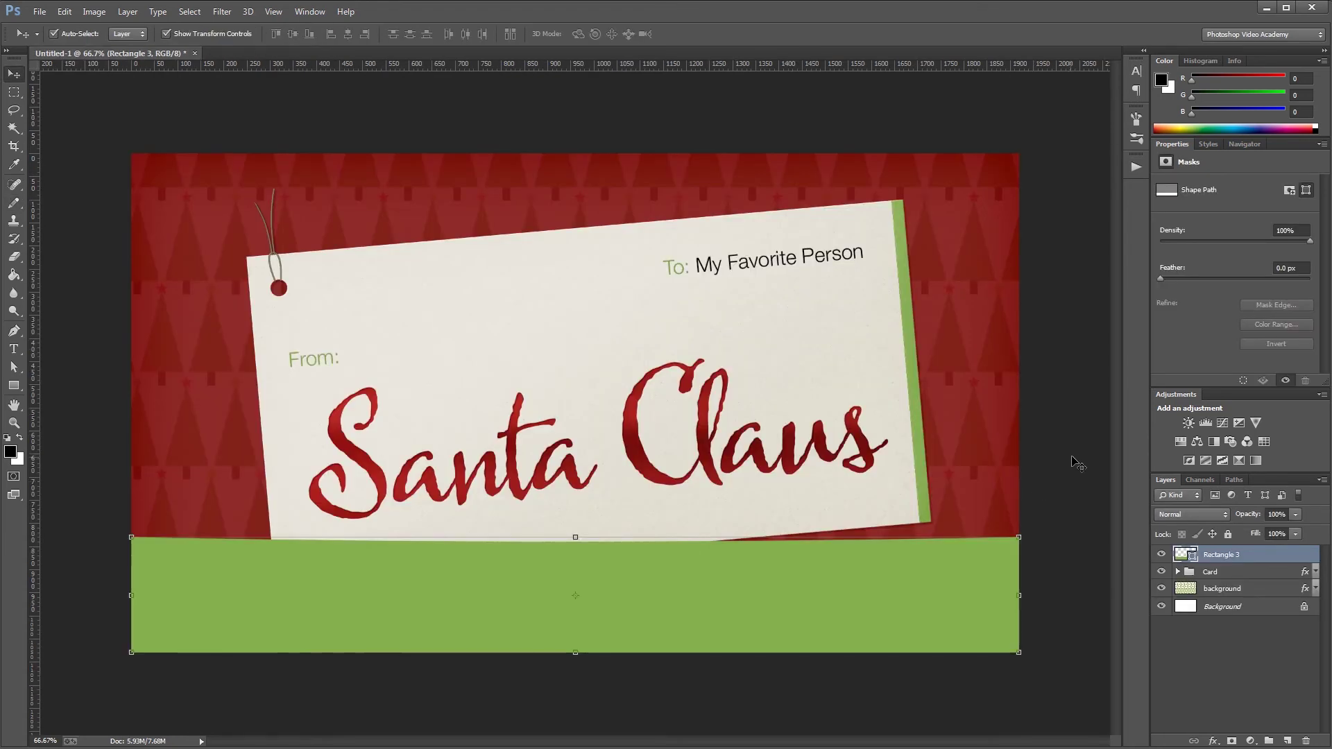
# Step: Add a Bevel & Emboss to the green bottom rectangle with size 1 px and a Linear Dodge (Add) highlight at 35% opacity
pyautogui.doubleClick(1262, 556)
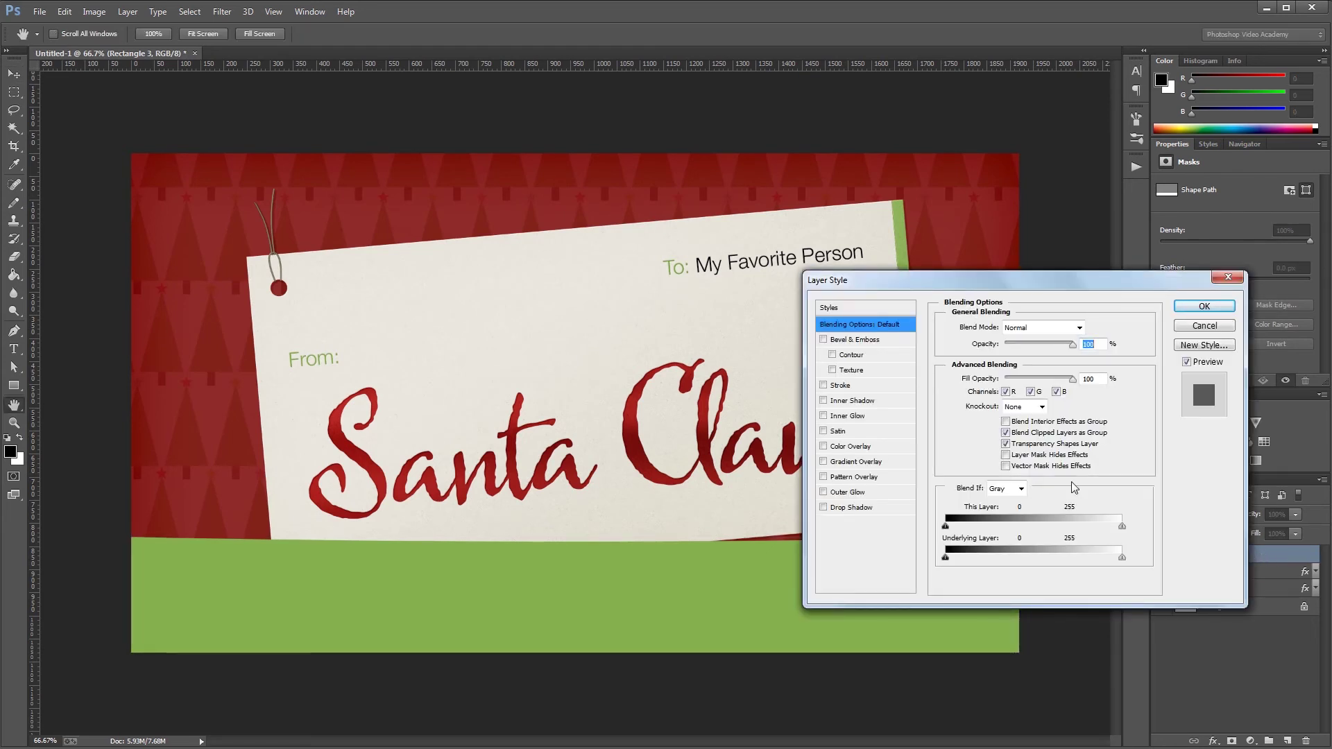
pyautogui.click(853, 340)
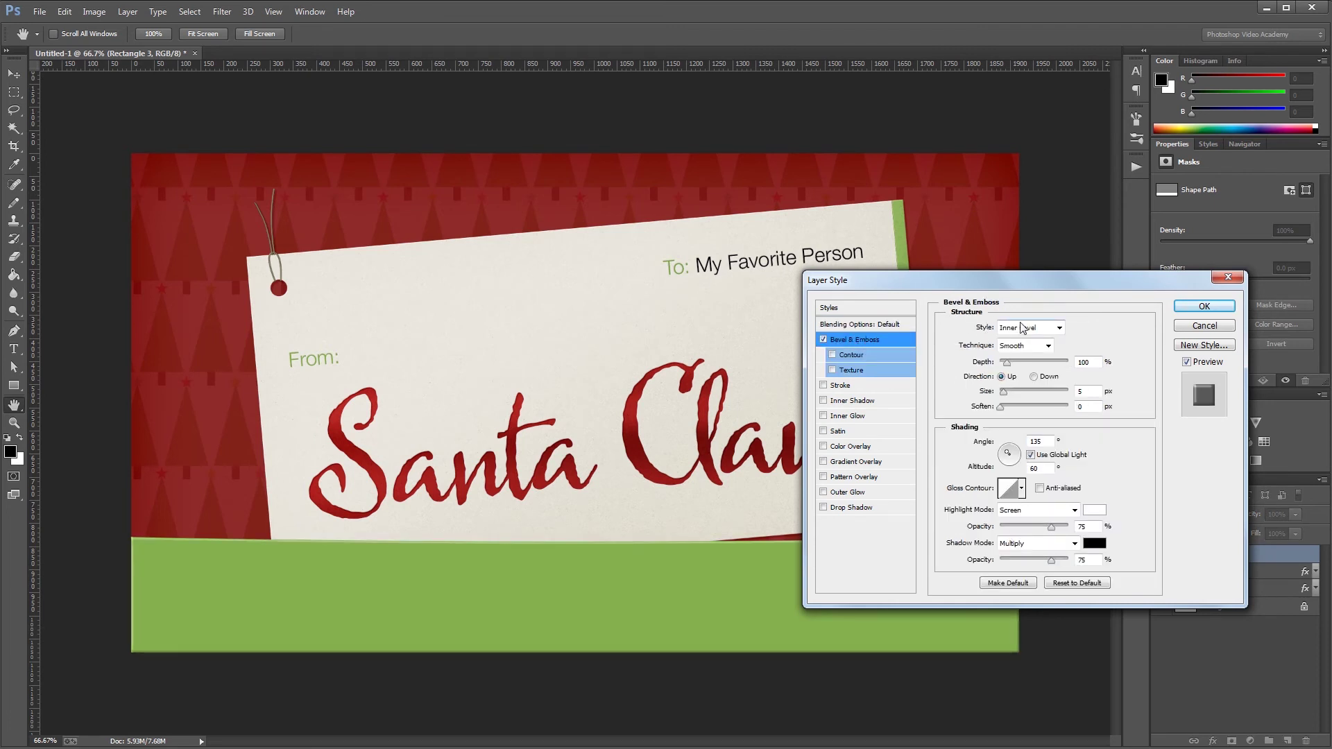
pyautogui.doubleClick(1086, 392)
pyautogui.write('1')
pyautogui.click(1022, 512)
pyautogui.click(1043, 285)
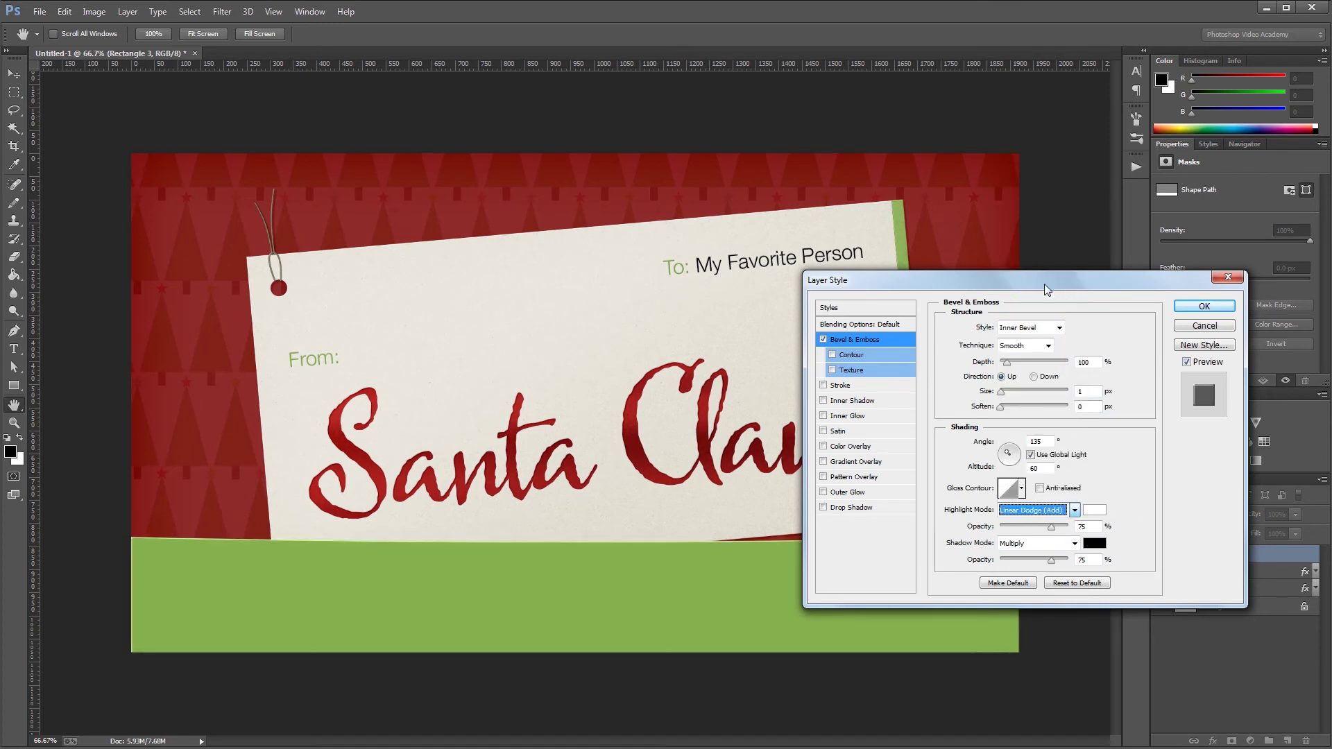
pyautogui.doubleClick(1088, 528)
pyautogui.write('35')
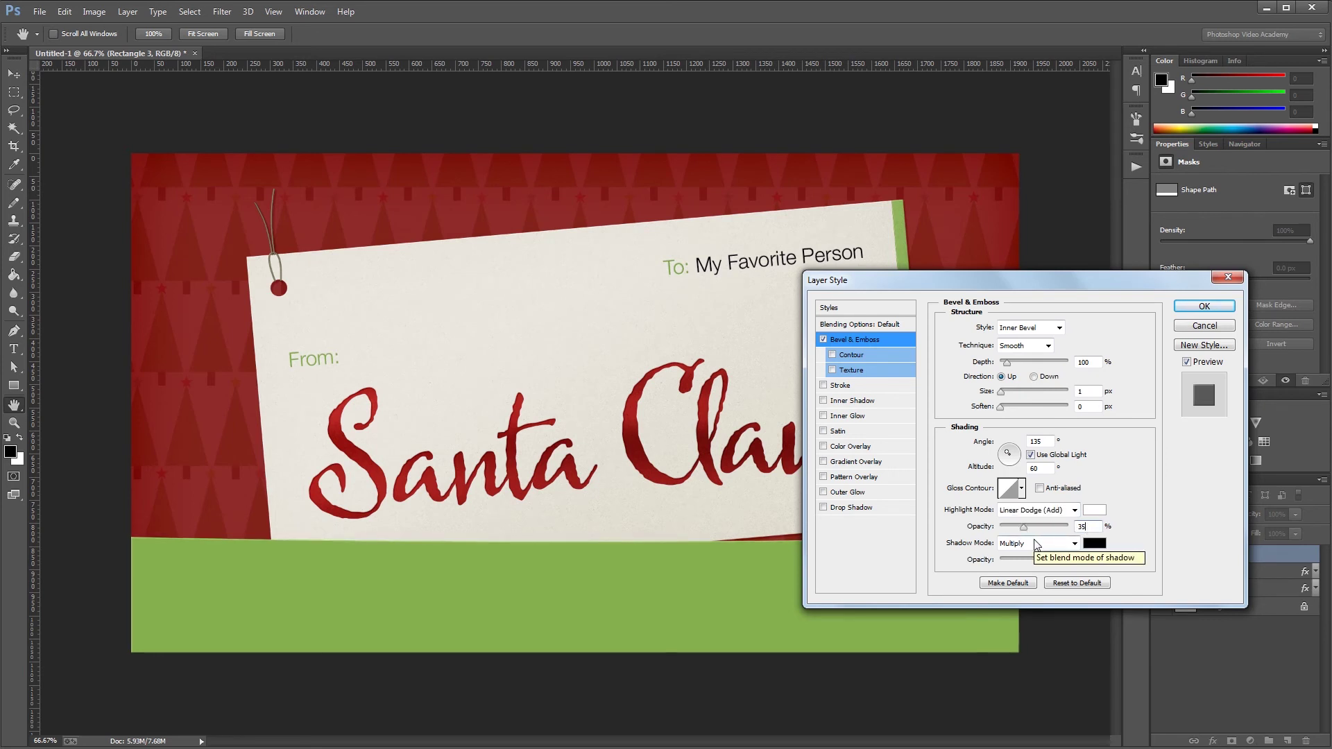
# Step: Set the bevel's shadow mode to Linear Burn at 35% opacity
pyautogui.click(1037, 544)
pyautogui.click(1032, 255)
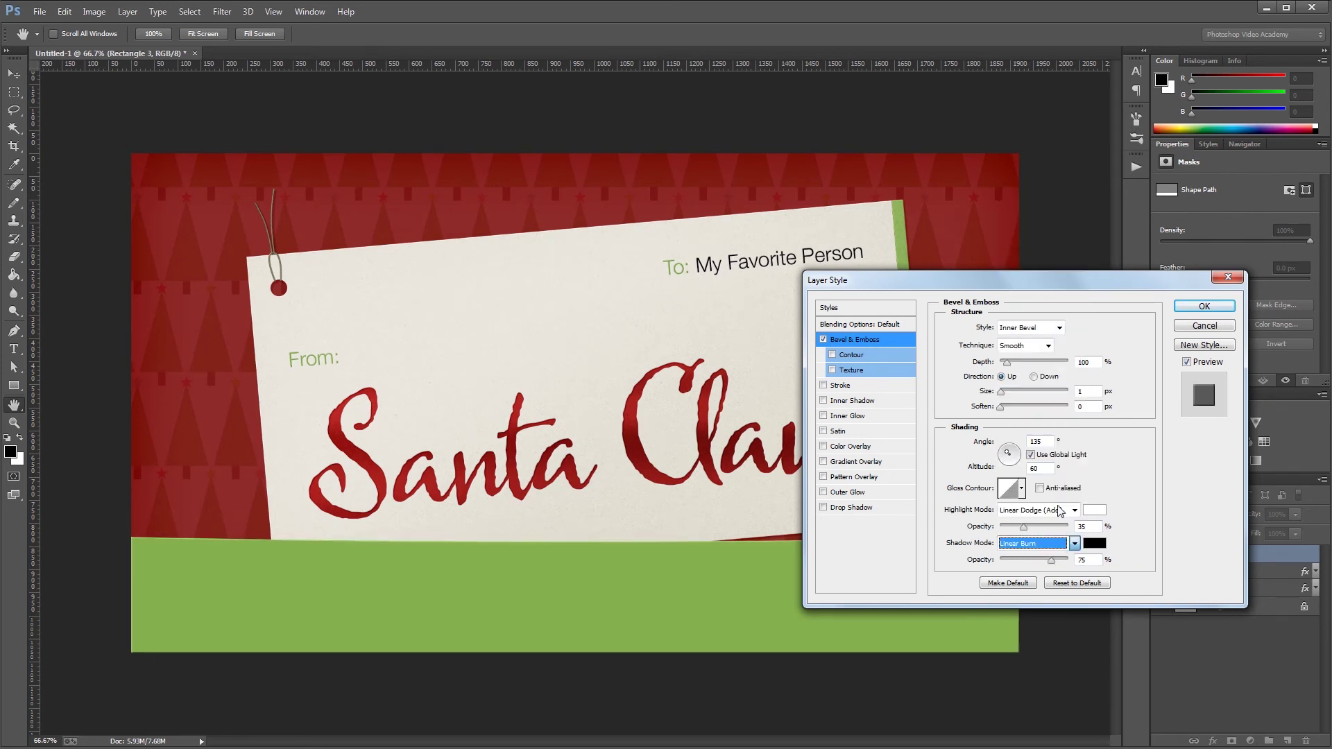
pyautogui.doubleClick(1084, 560)
pyautogui.write('35')
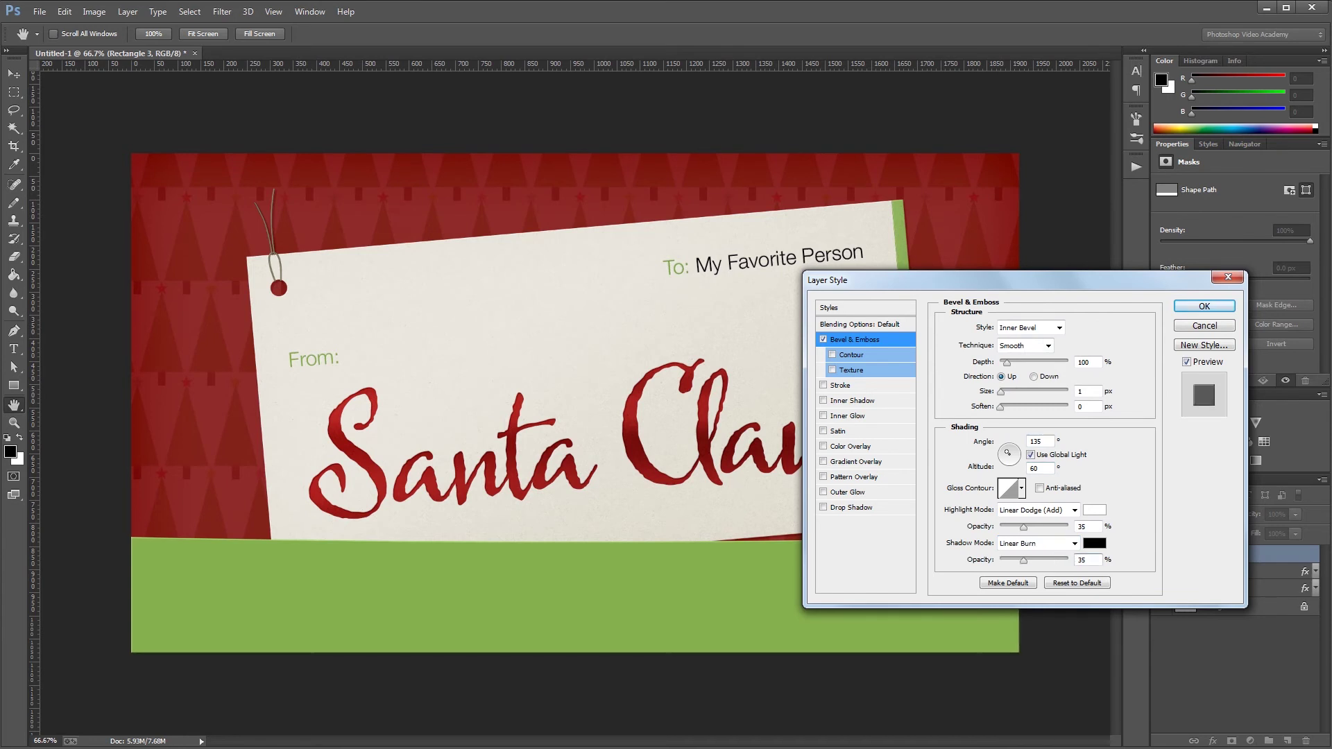
# Step: Add an Inner Glow to the green rectangle in Color Burn mode with 15% opacity, size 150 px and range 75%
pyautogui.click(854, 415)
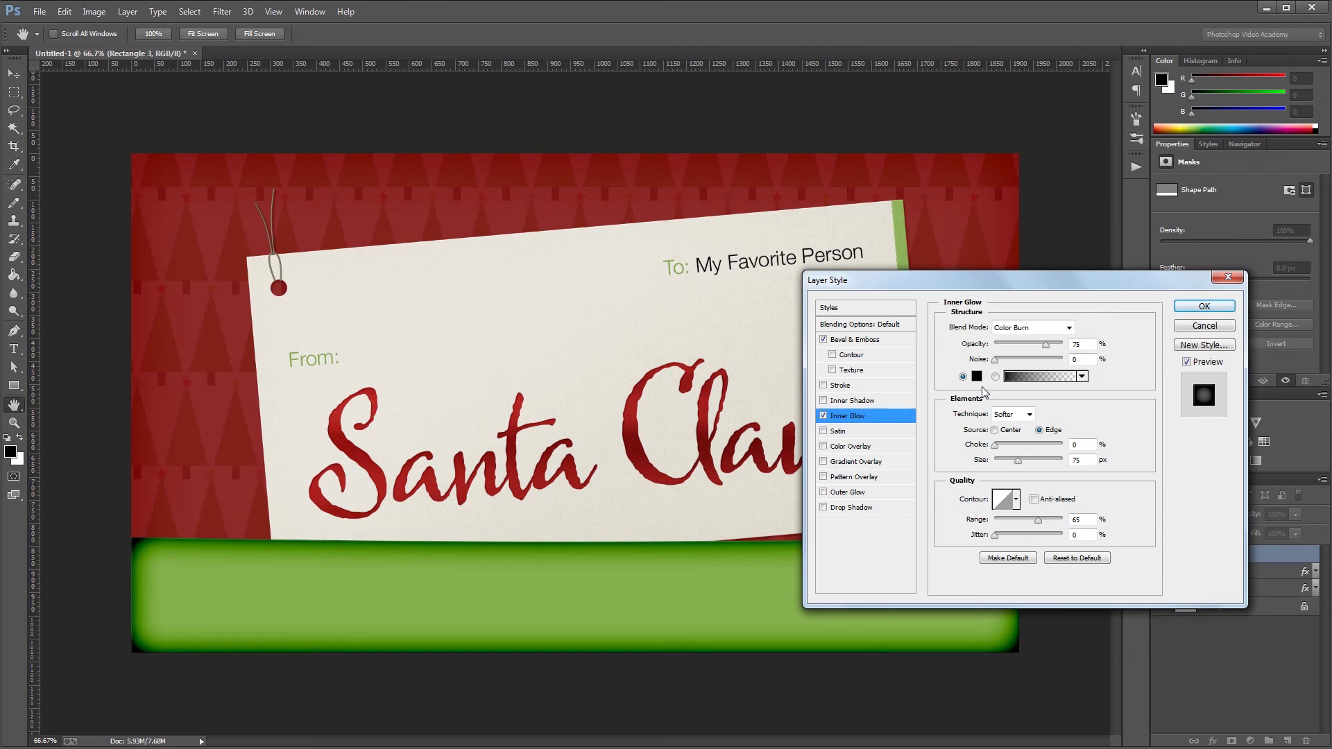
pyautogui.click(1020, 329)
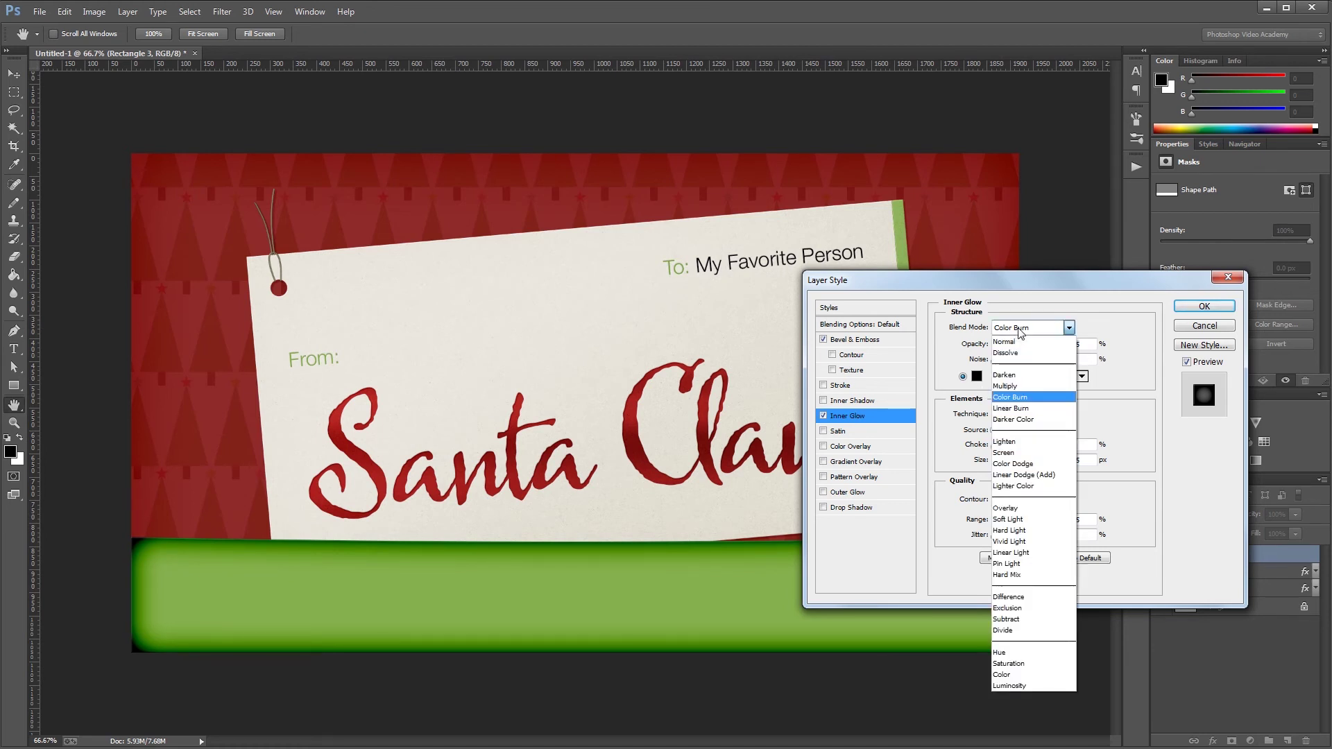
pyautogui.click(1020, 332)
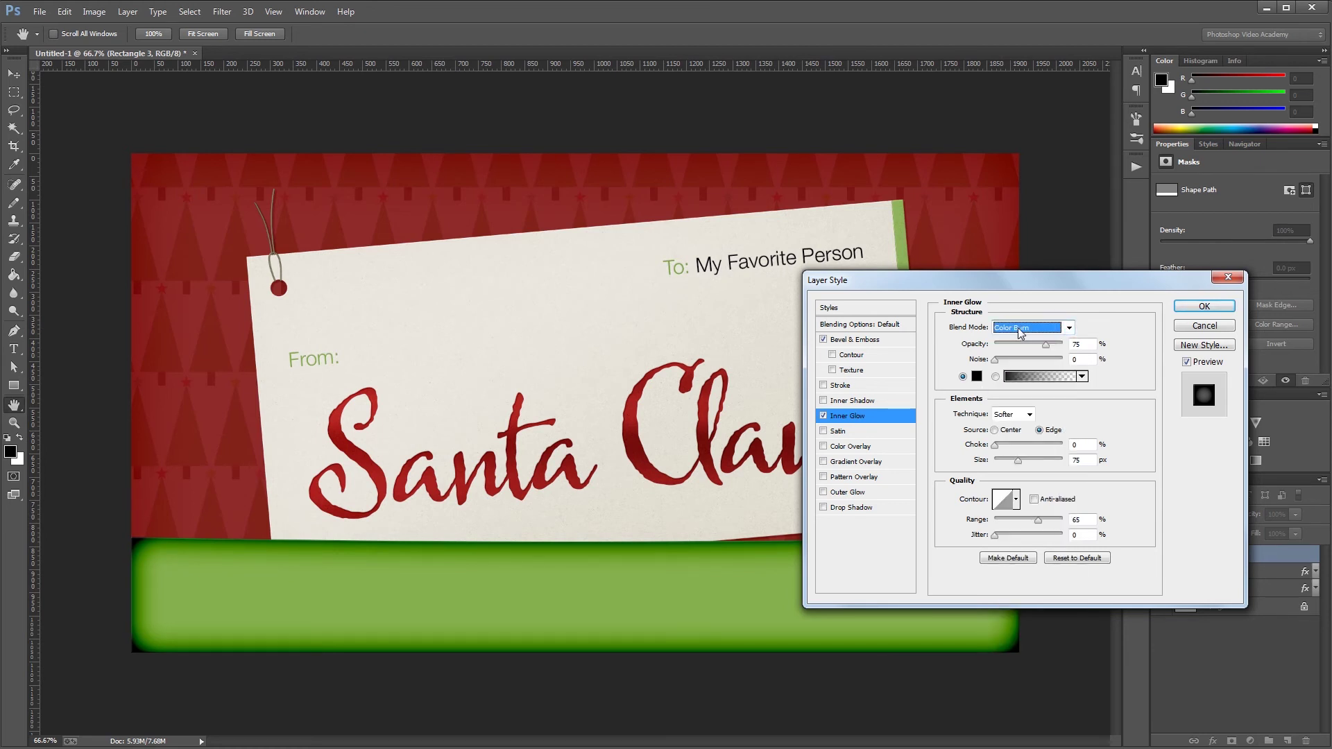
pyautogui.doubleClick(1080, 345)
pyautogui.write('15')
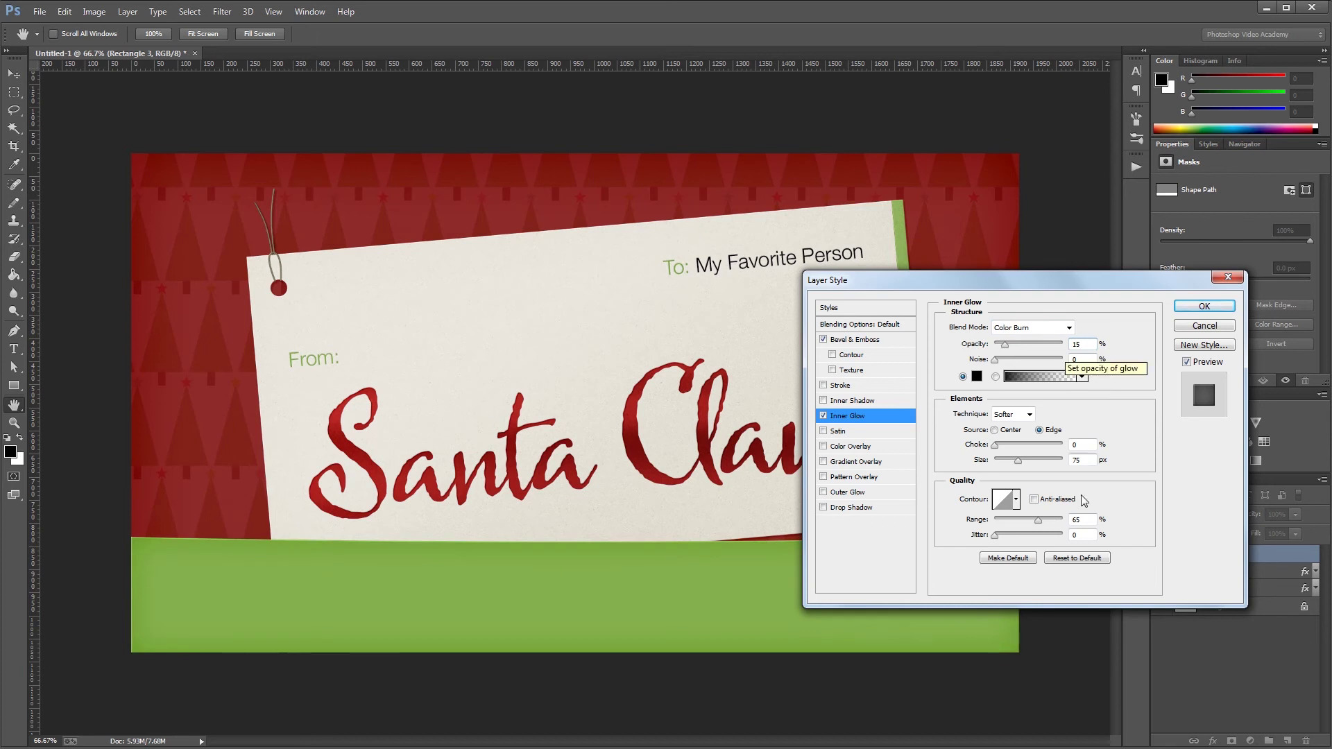
pyautogui.doubleClick(1081, 460)
pyautogui.write('150')
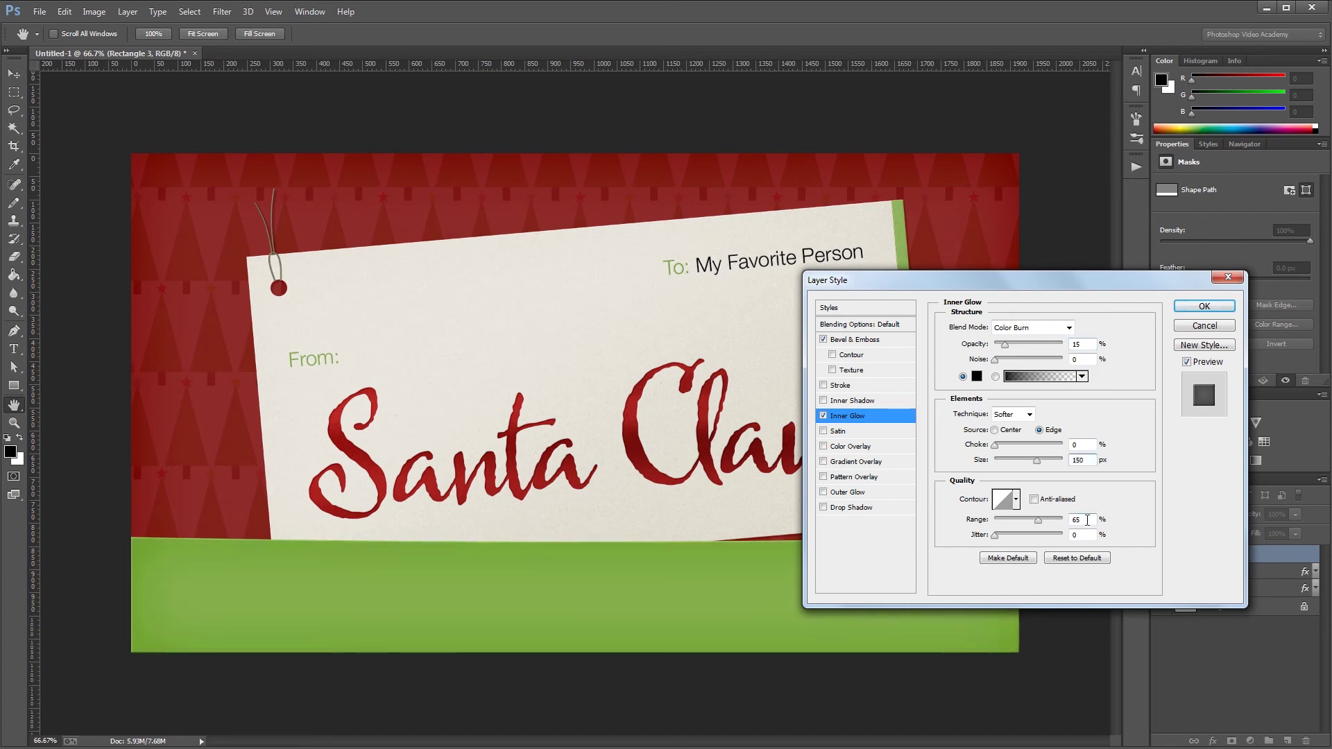
pyautogui.doubleClick(1082, 520)
pyautogui.write('75')
# Step: Add a Gradient Overlay to the green rectangle in Overlay mode with 3% opacity and 35% scale
pyautogui.click(877, 463)
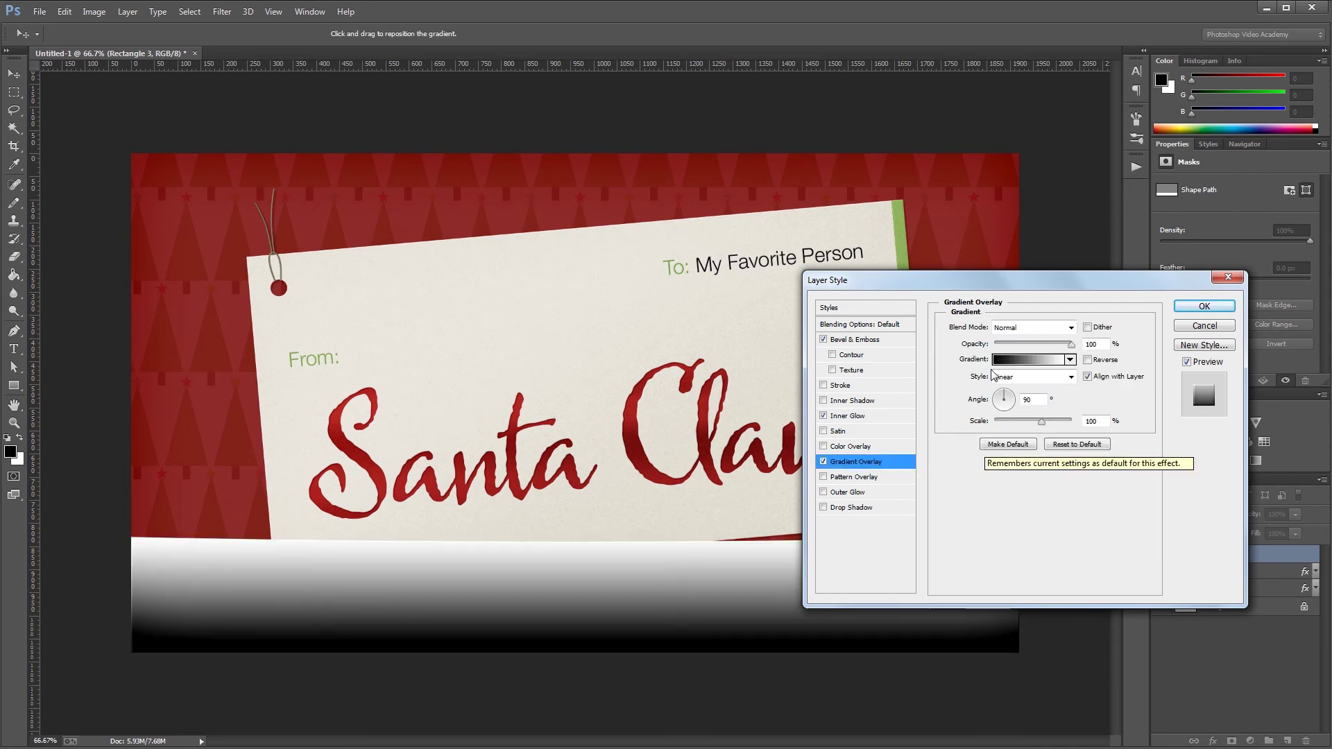
pyautogui.click(1032, 327)
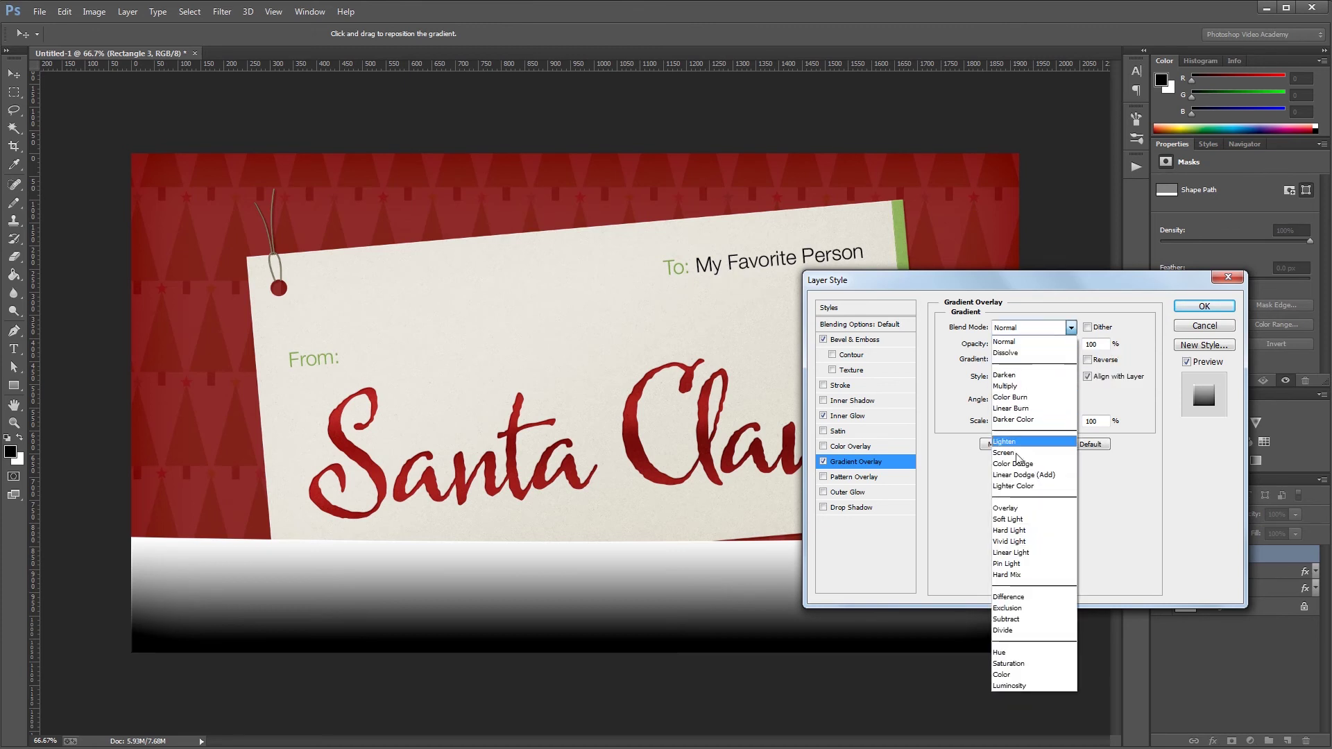
pyautogui.click(1023, 515)
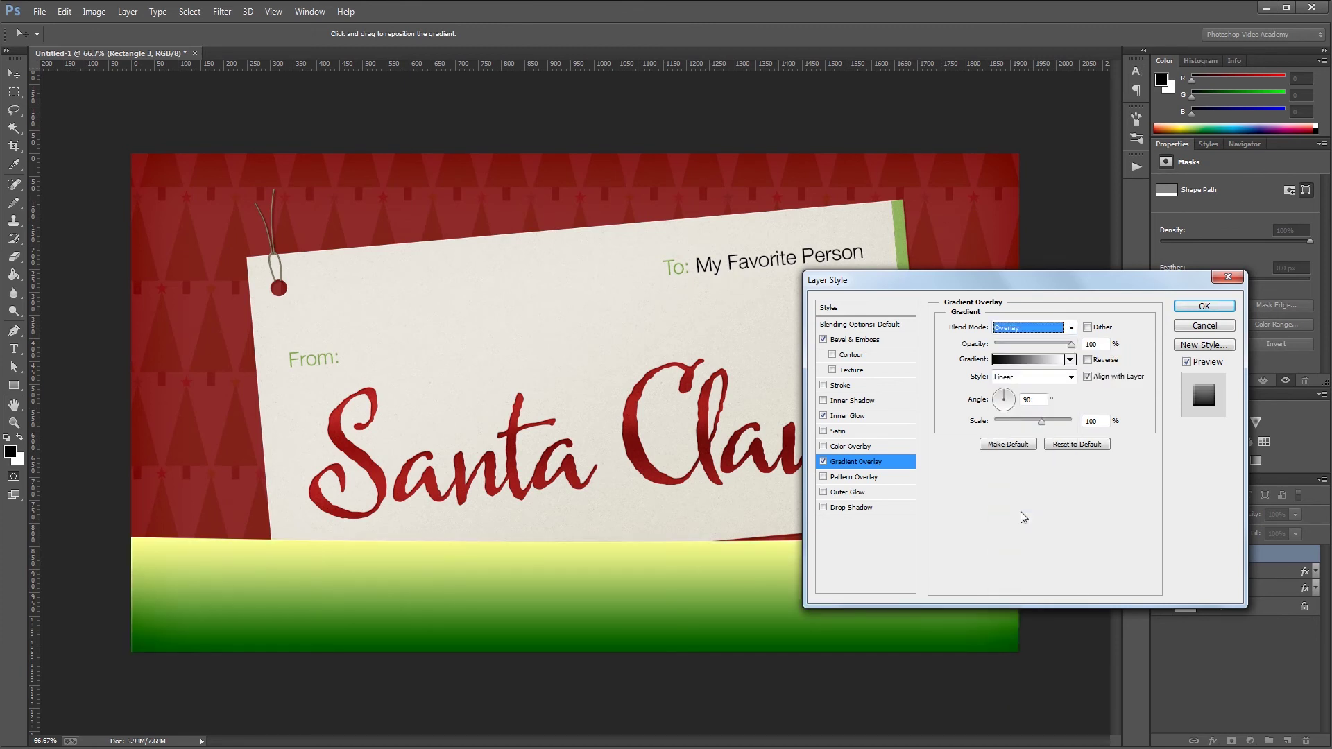
pyautogui.doubleClick(1093, 344)
pyautogui.write('3')
pyautogui.doubleClick(1091, 421)
pyautogui.write('35')
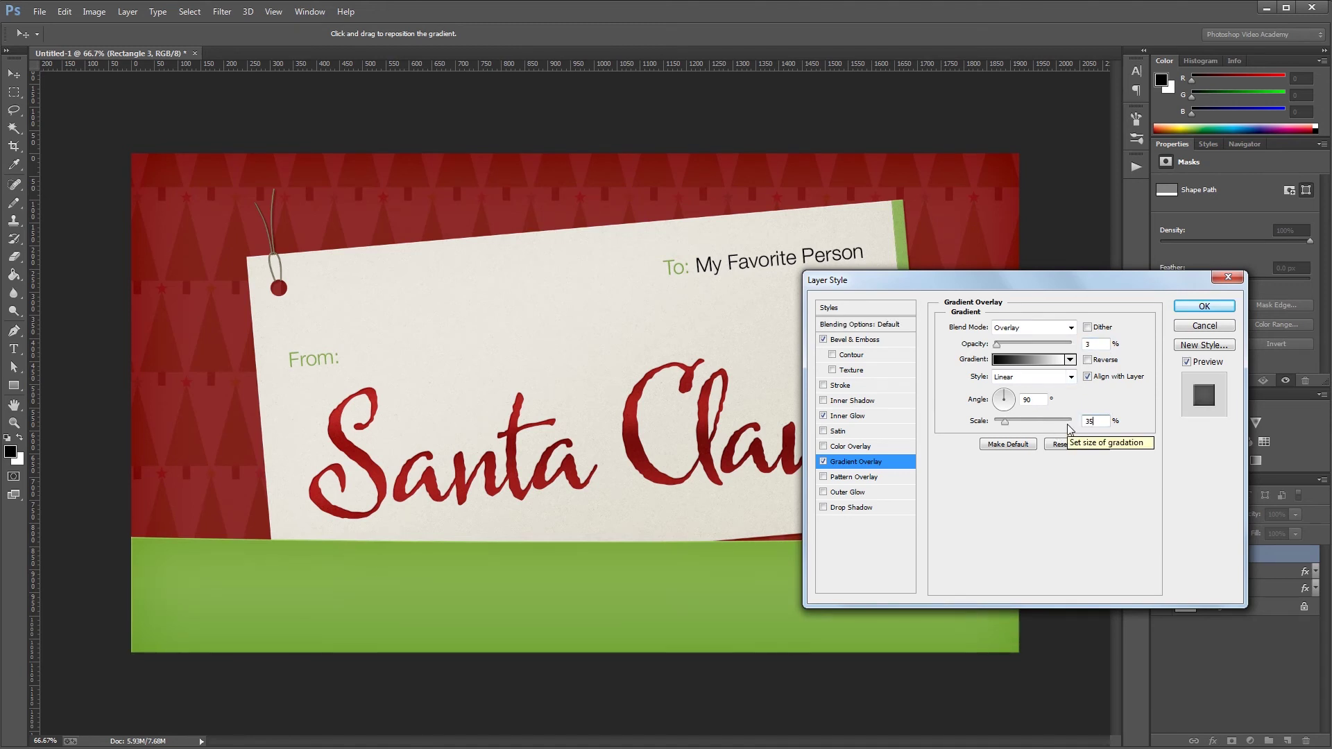
# Step: Add a Pattern Overlay using the Stripes pattern in Overlay mode at 15% opacity, then apply the layer style and deselect the rectangle
pyautogui.click(892, 477)
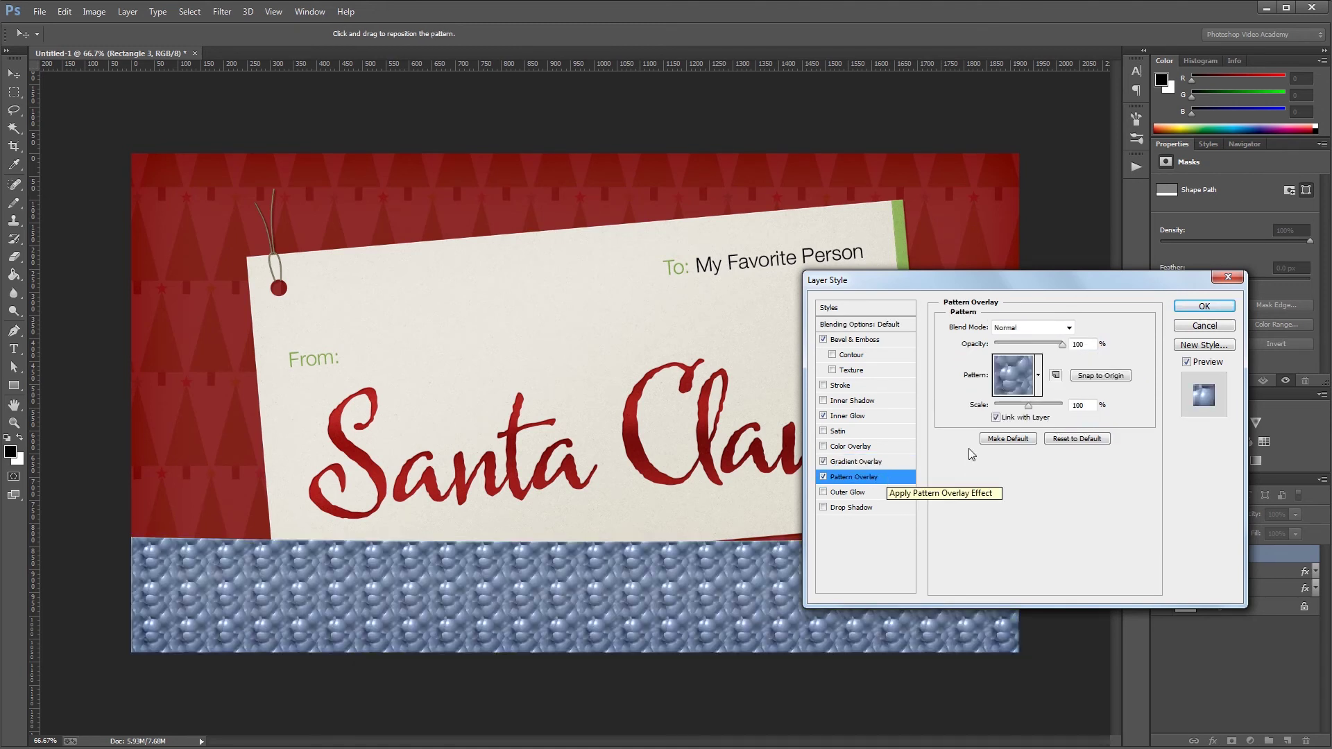
pyautogui.click(1039, 376)
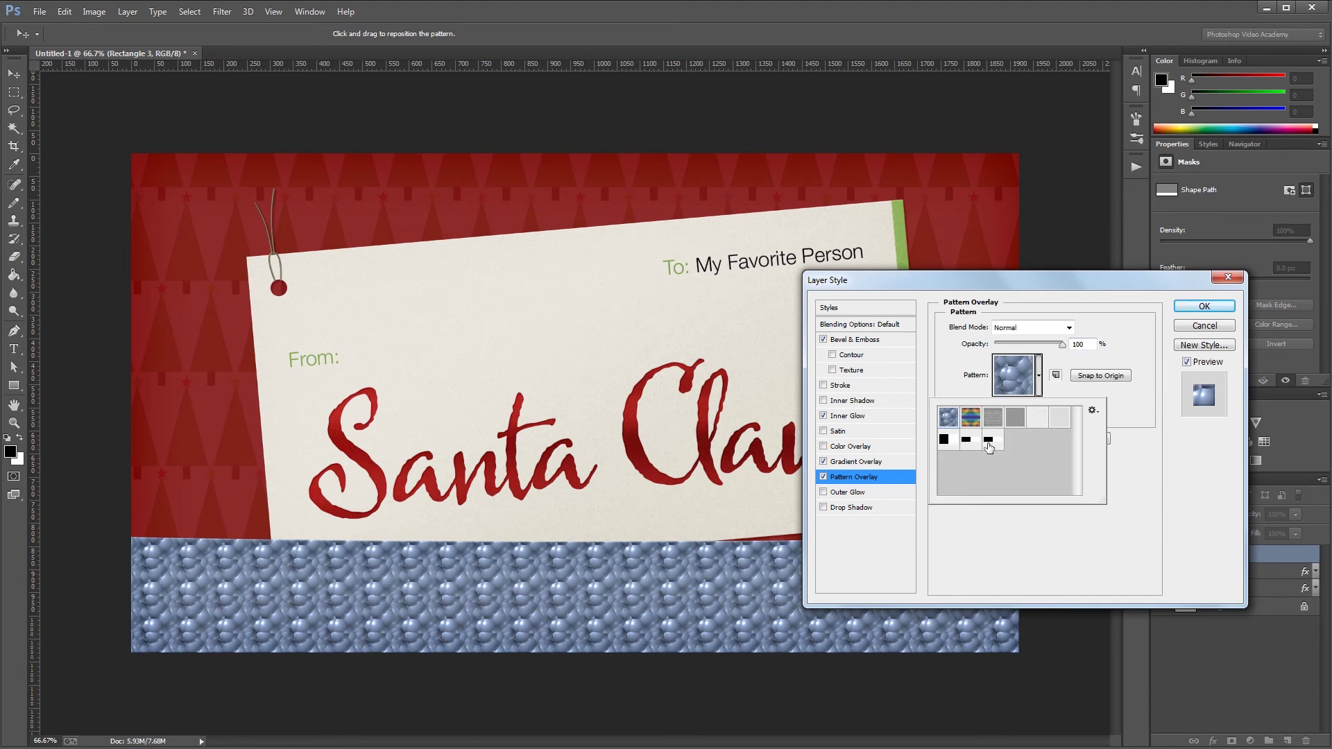
pyautogui.click(988, 443)
pyautogui.click(1013, 376)
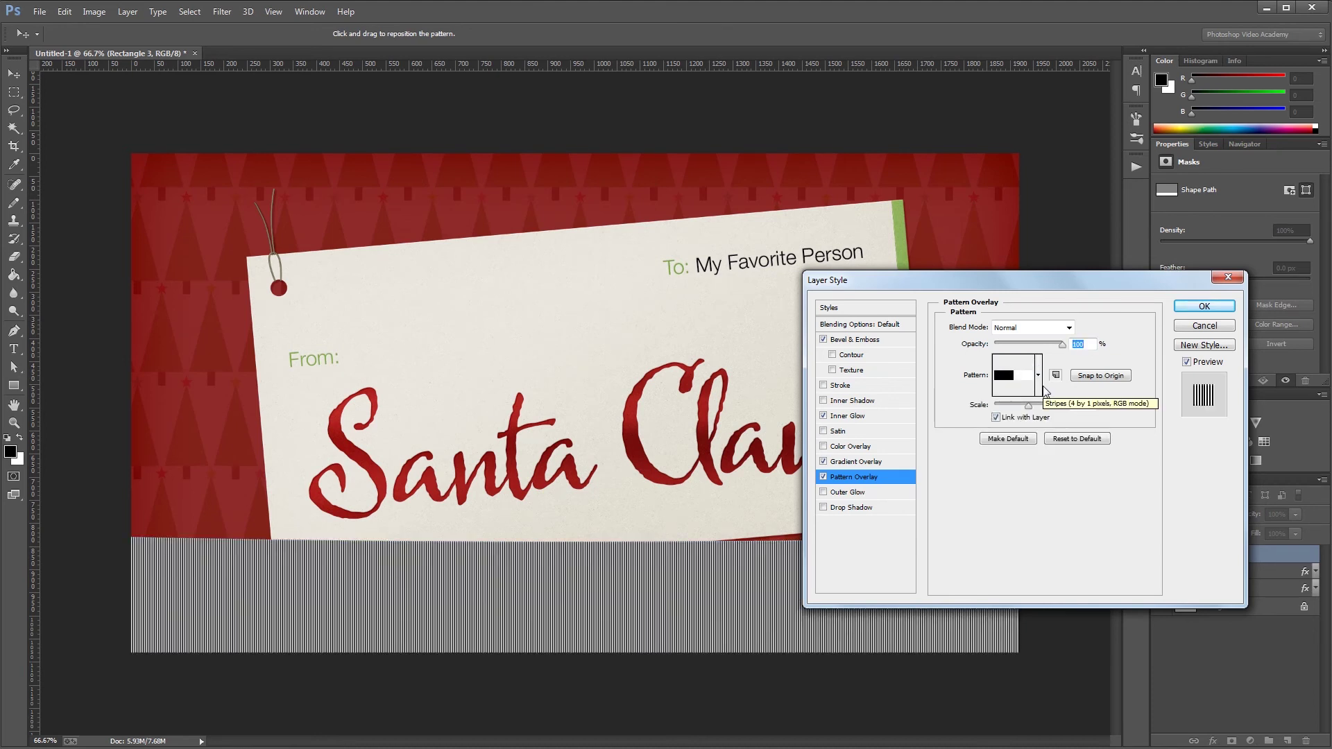
pyautogui.click(1023, 331)
pyautogui.click(1019, 505)
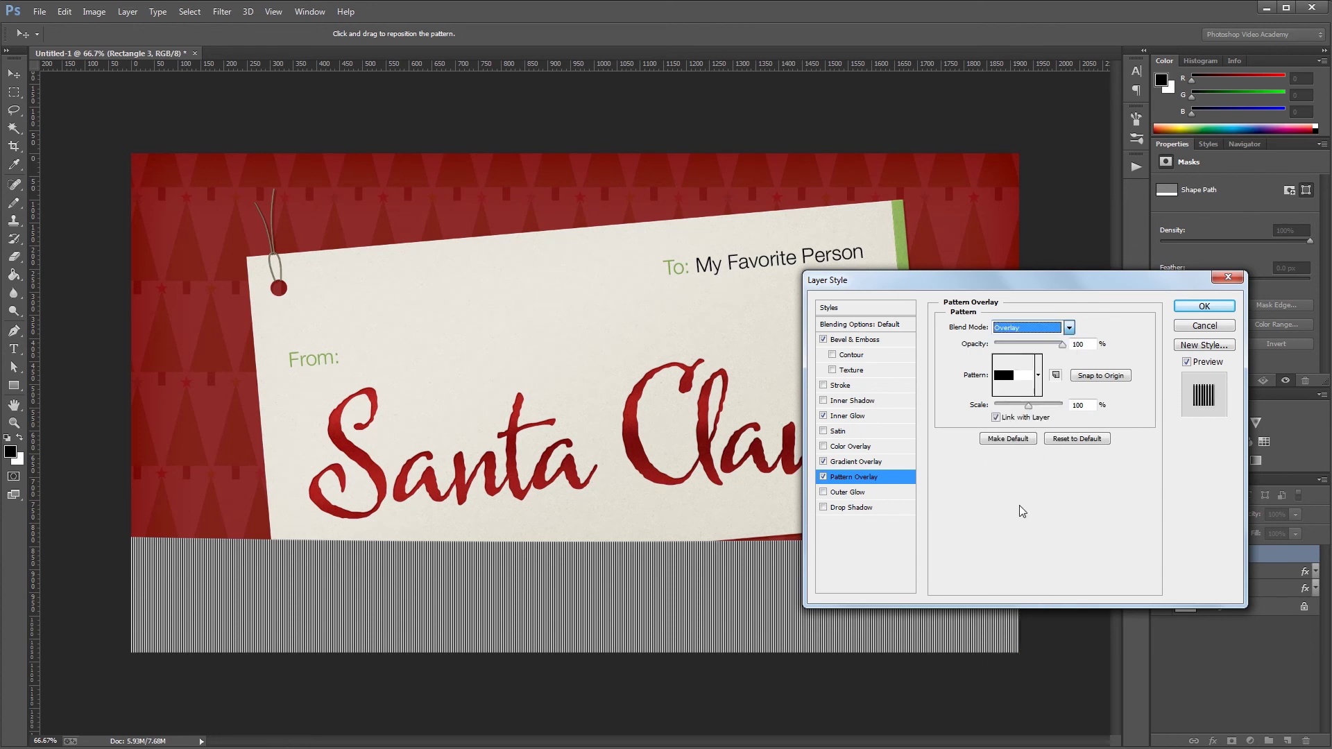
pyautogui.doubleClick(1077, 345)
pyautogui.write('15')
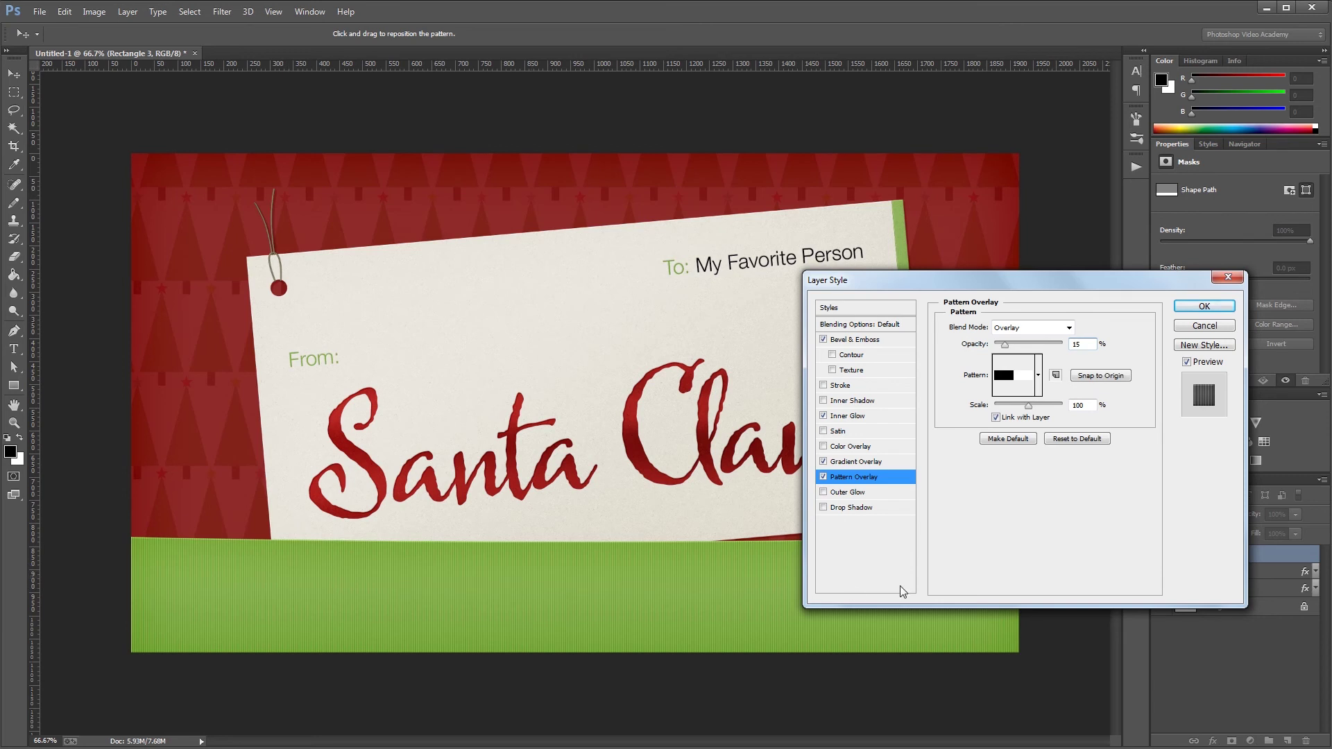
pyautogui.click(1202, 305)
pyautogui.click(1060, 448)
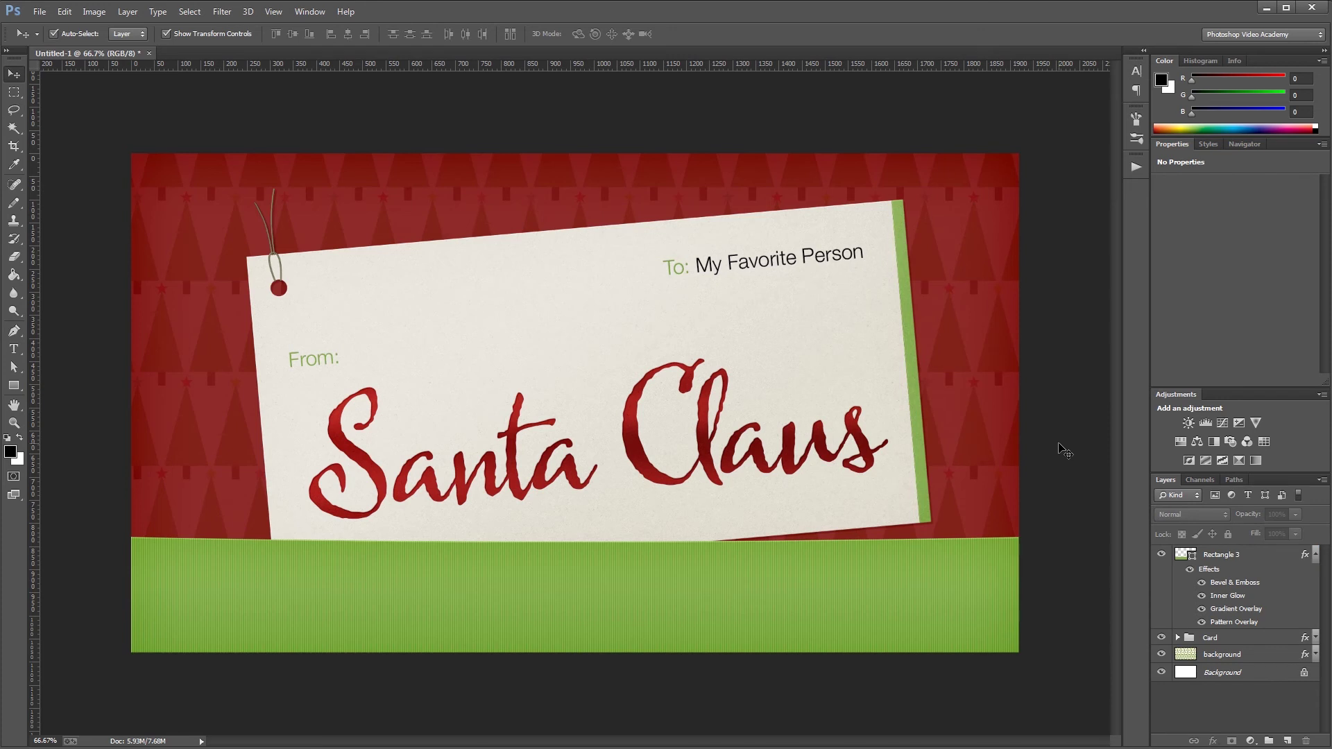
# Step: Add white "Merry Christmas" text on the green band
pyautogui.press('x')
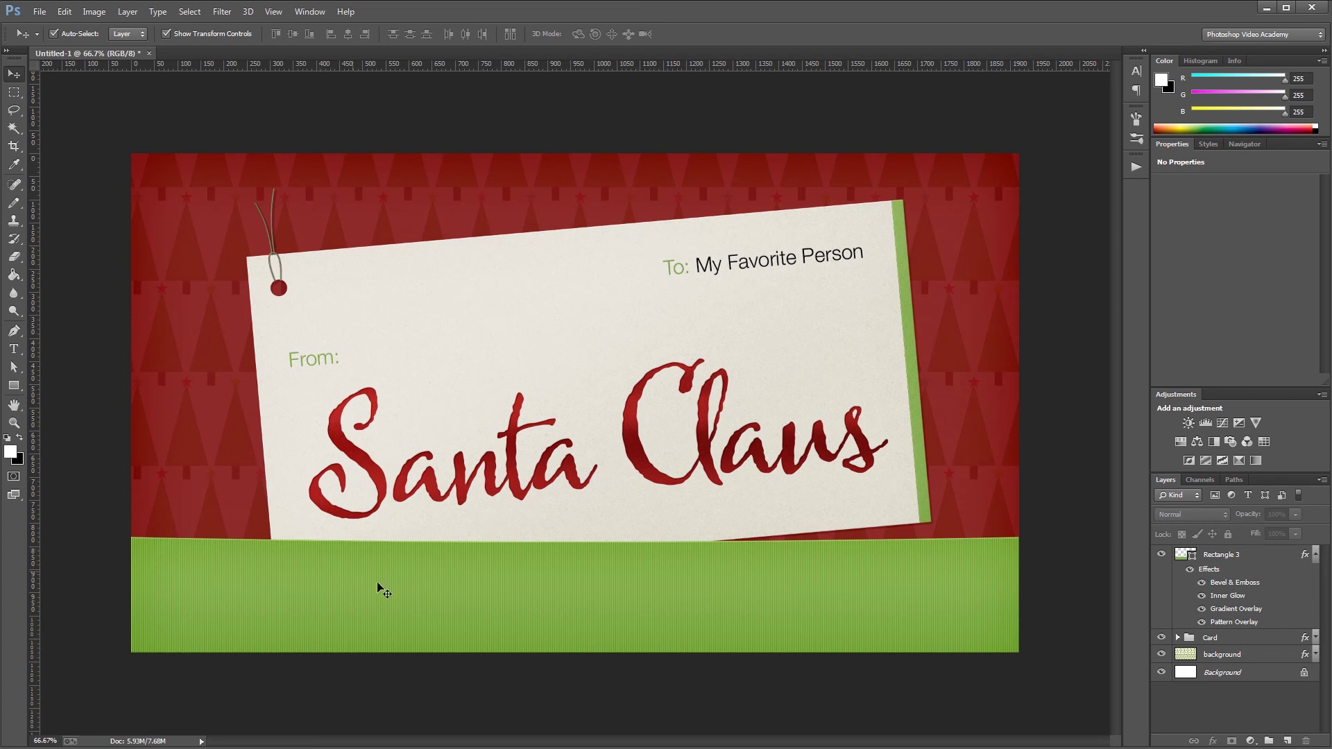
pyautogui.press('t')
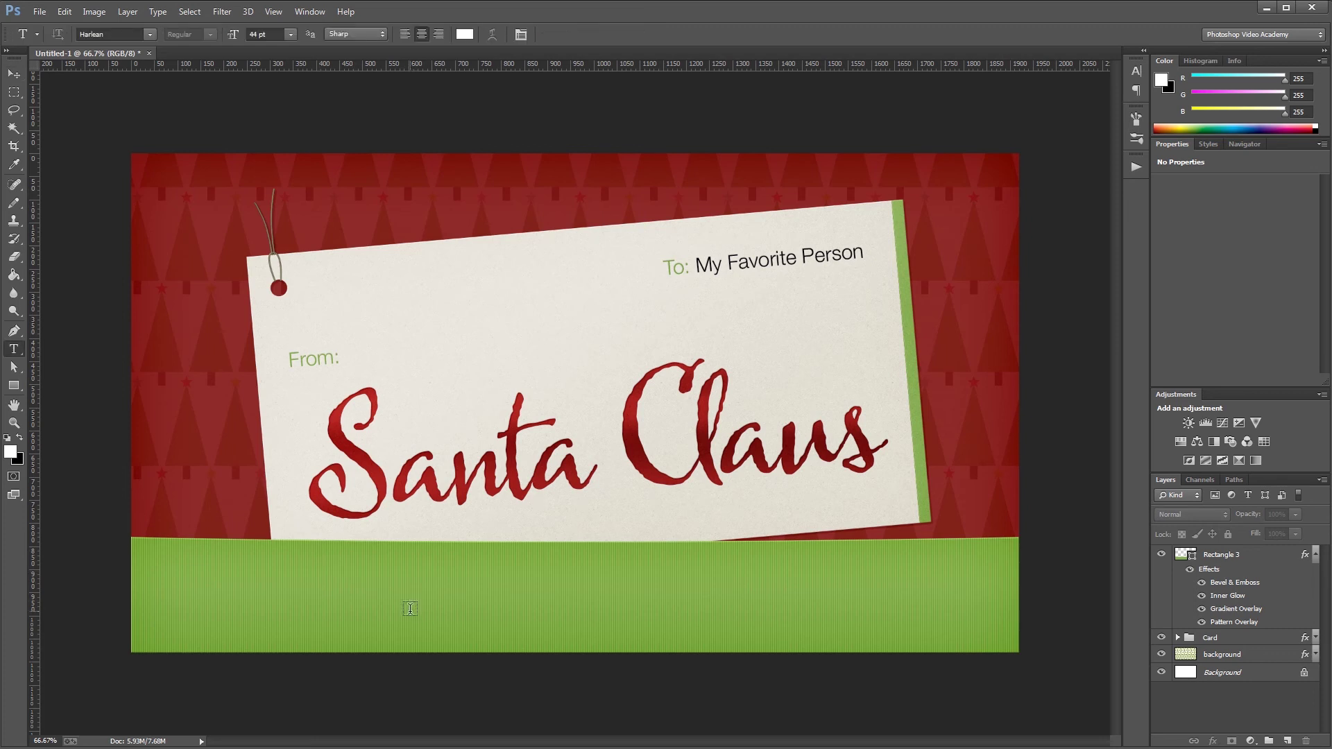
pyautogui.click(411, 609)
pyautogui.write('Mary')
pyautogui.write(' Christmas')
pyautogui.hotkey('ctrl', 'Return')
pyautogui.press('v')
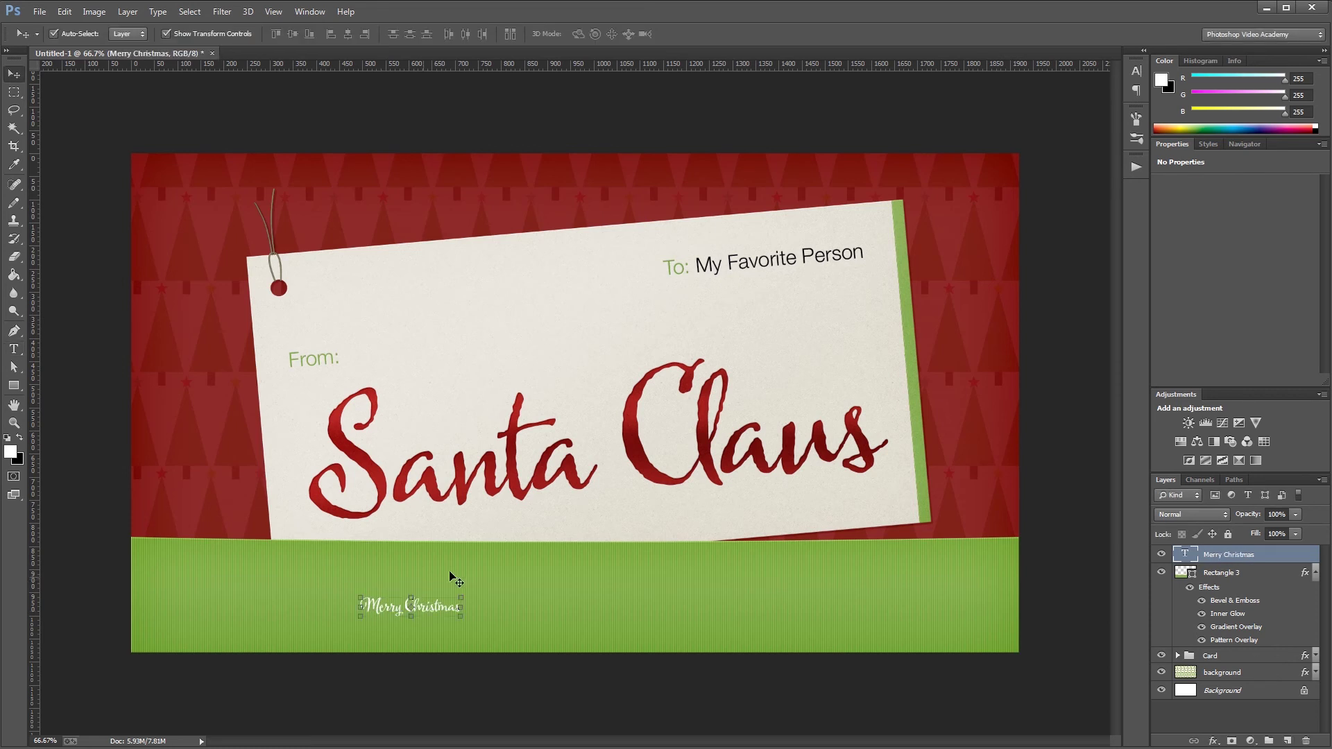
# Step: Change the "Merry Christmas" text's font to ChunkFive
pyautogui.click(1136, 71)
pyautogui.click(1021, 78)
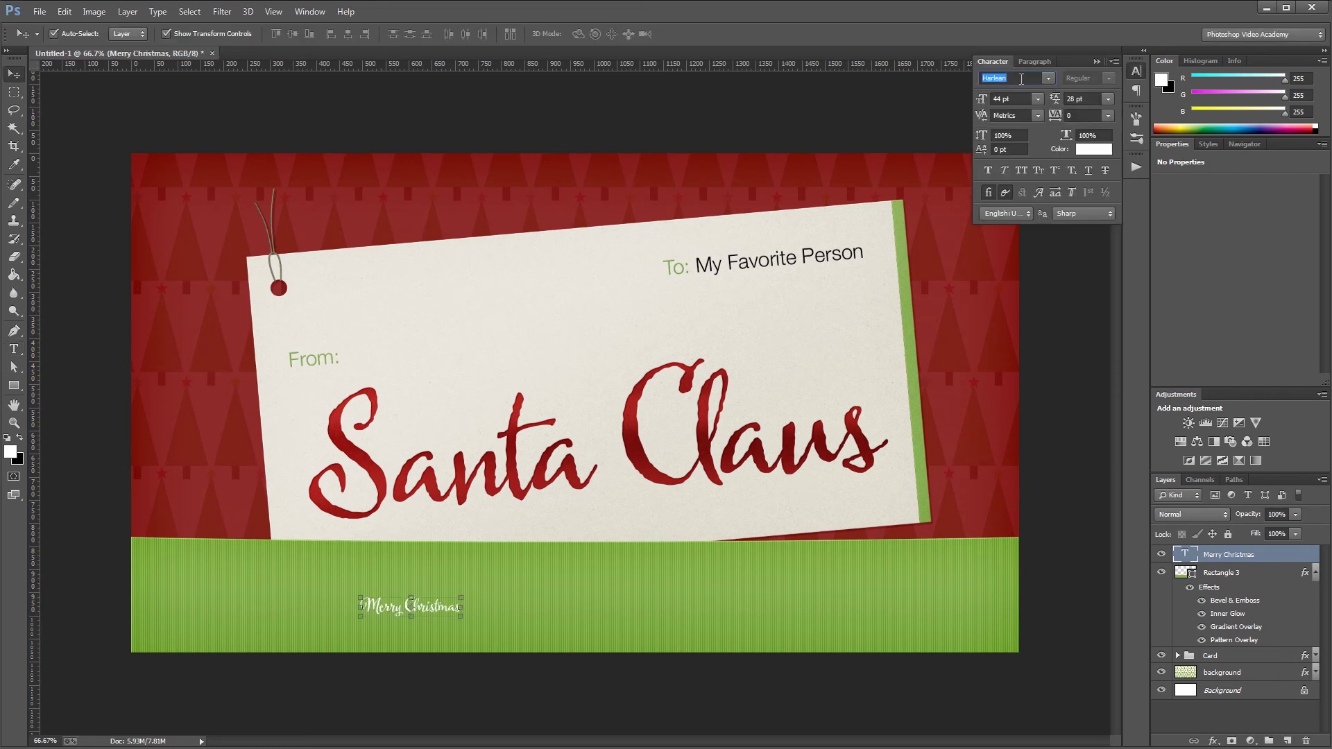
pyautogui.write('ChunkFive')
pyautogui.press('Return')
# Step: Enlarge the "Merry Christmas" text to about 149 pt and centre it on the green band
pyautogui.hotkey('ctrl', 't')
pyautogui.moveTo(502, 591); pyautogui.dragTo(979, 529)
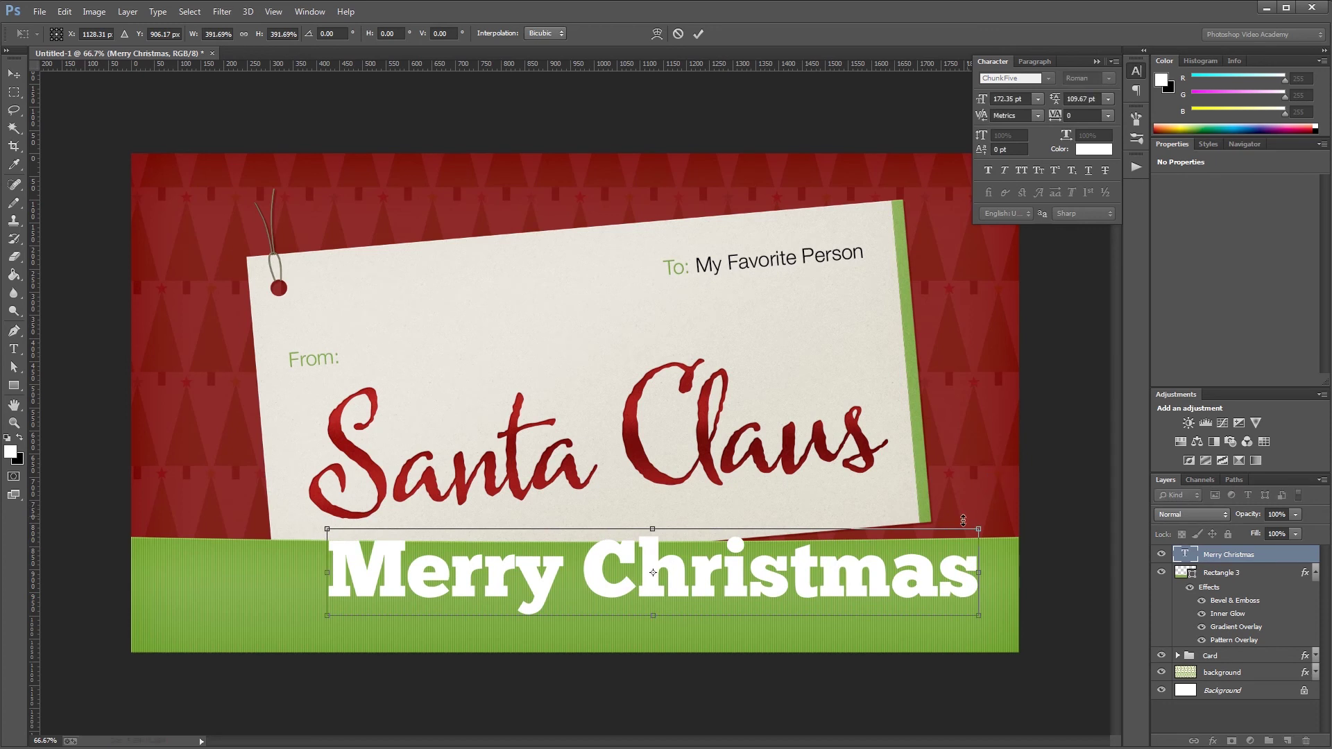
pyautogui.press('Return')
pyautogui.moveTo(859, 569); pyautogui.dragTo(787, 598)
pyautogui.hotkey('ctrl', 't')
pyautogui.moveTo(910, 553); pyautogui.dragTo(875, 566)
pyautogui.press('Return')
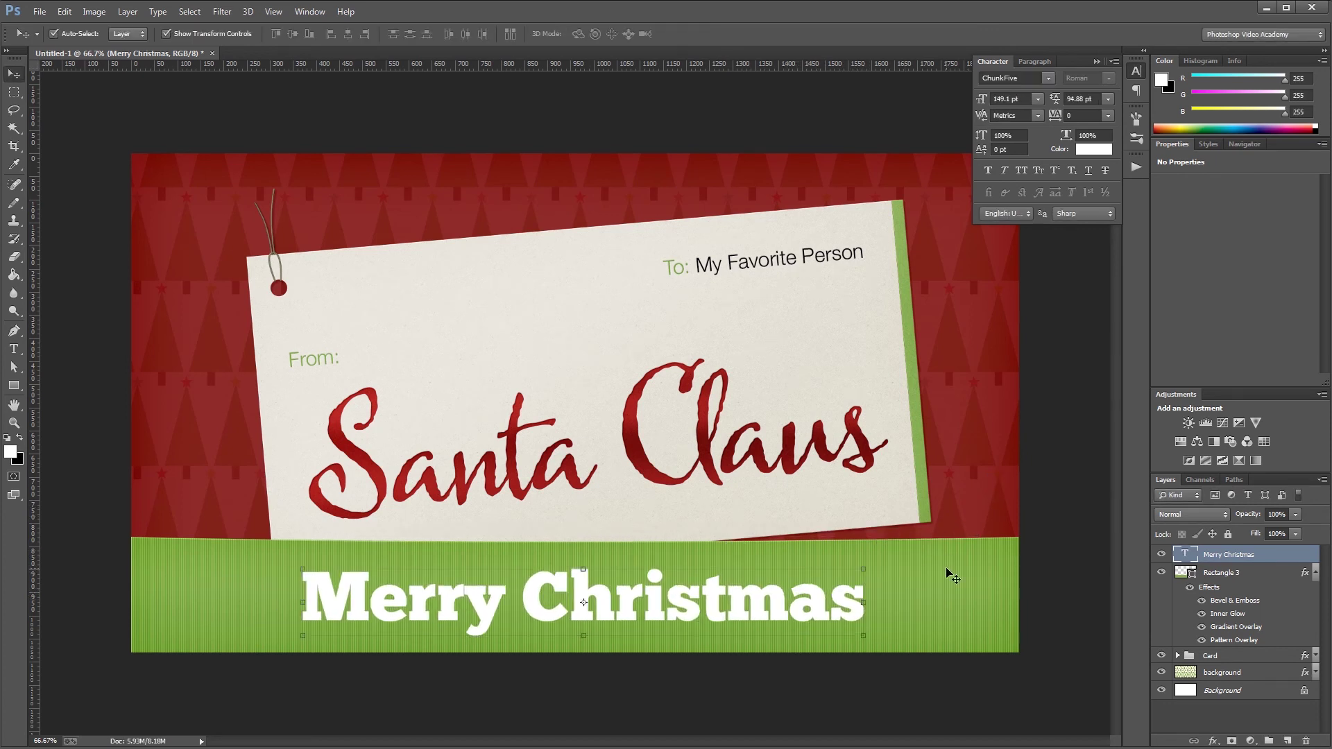
# Step: Add a Bevel & Emboss to the "Merry Christmas" text as an Outer Bevel with direction Down and size 1 px
pyautogui.doubleClick(1267, 555)
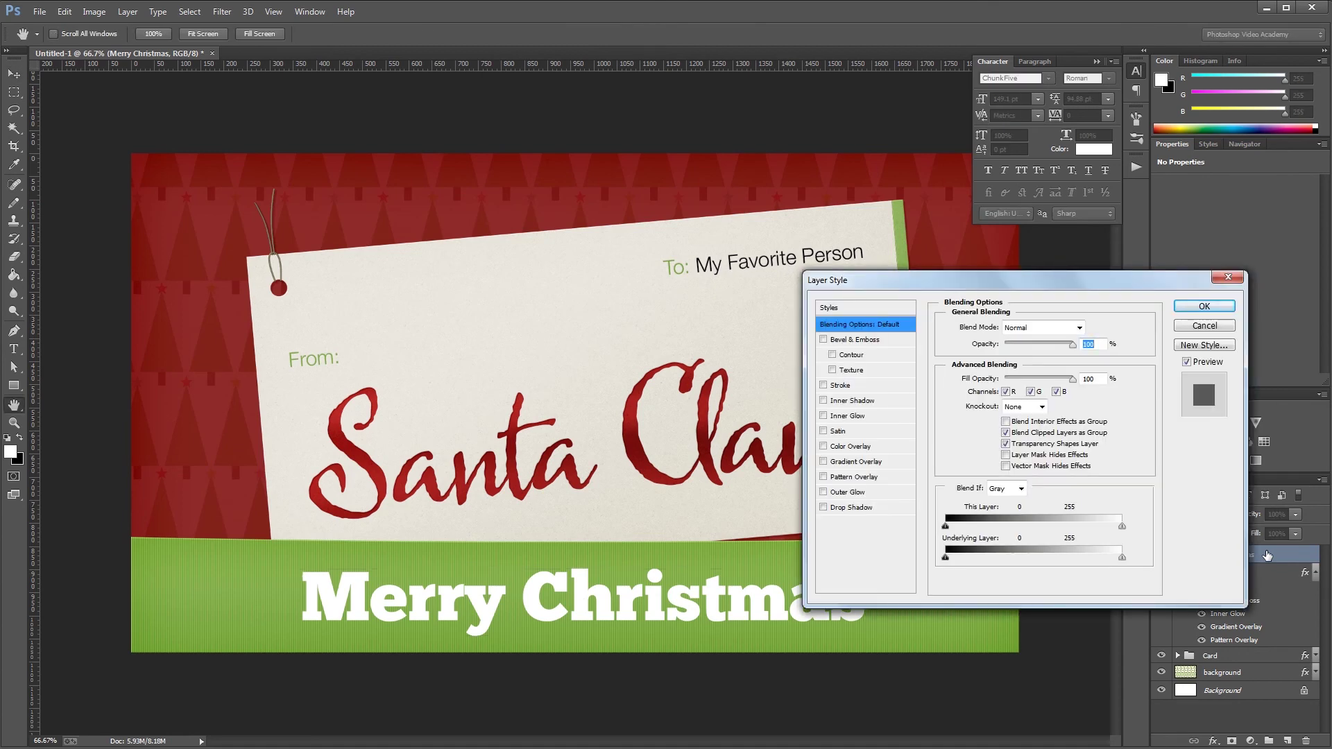
pyautogui.moveTo(1026, 285); pyautogui.dragTo(946, 172)
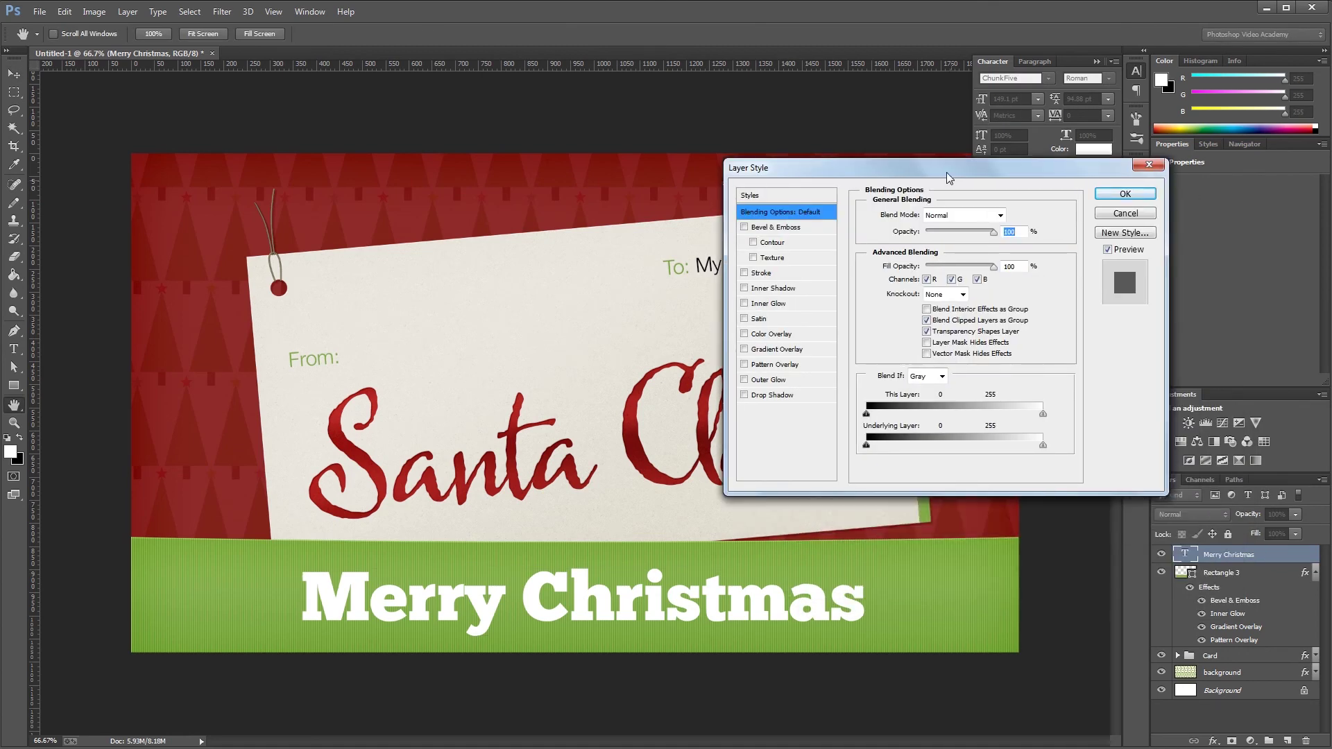
pyautogui.click(792, 227)
pyautogui.click(950, 215)
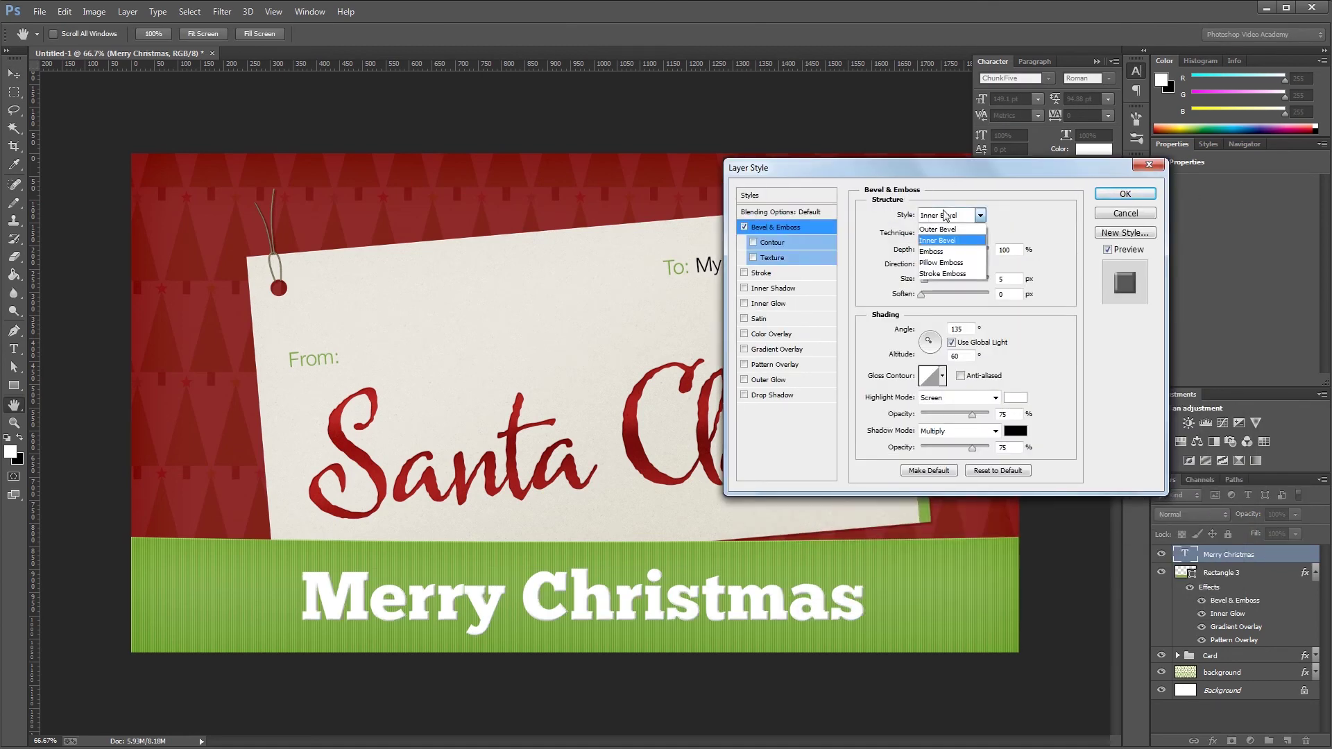
pyautogui.click(940, 214)
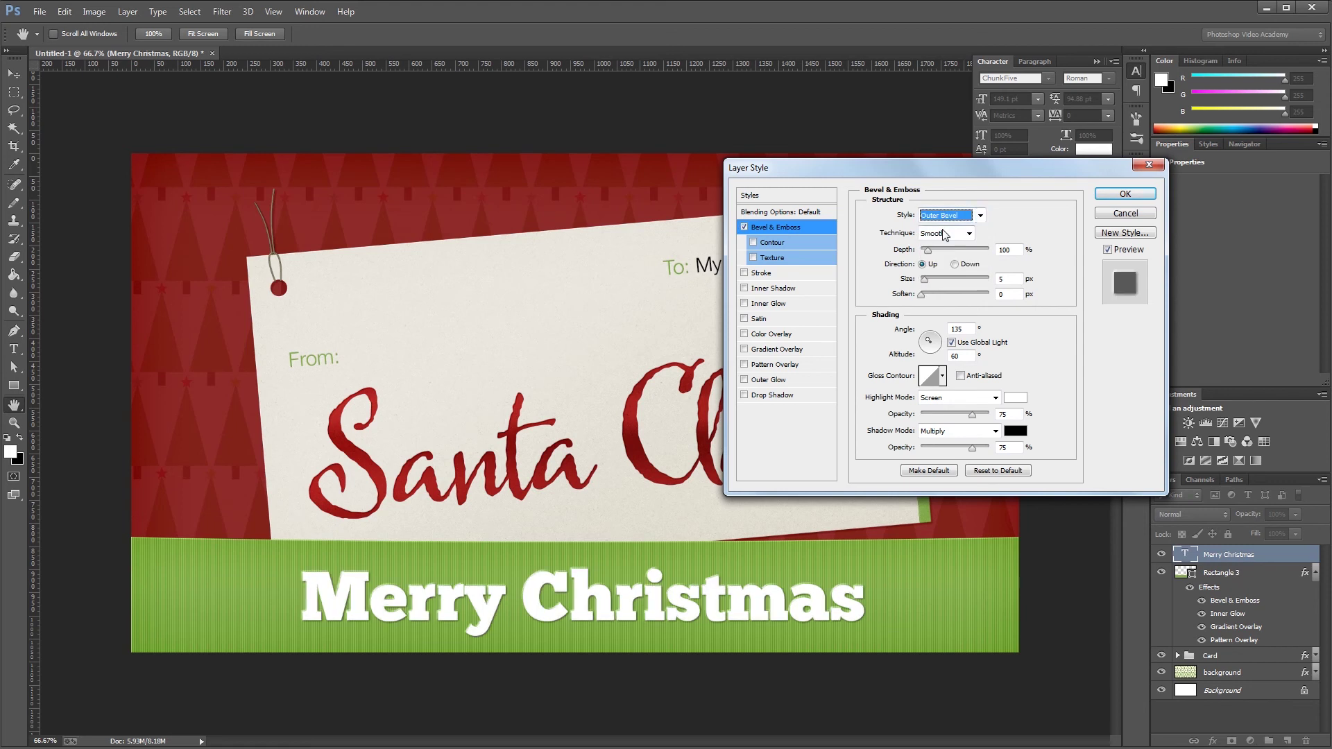
pyautogui.click(966, 268)
pyautogui.doubleClick(1001, 280)
pyautogui.write('1')
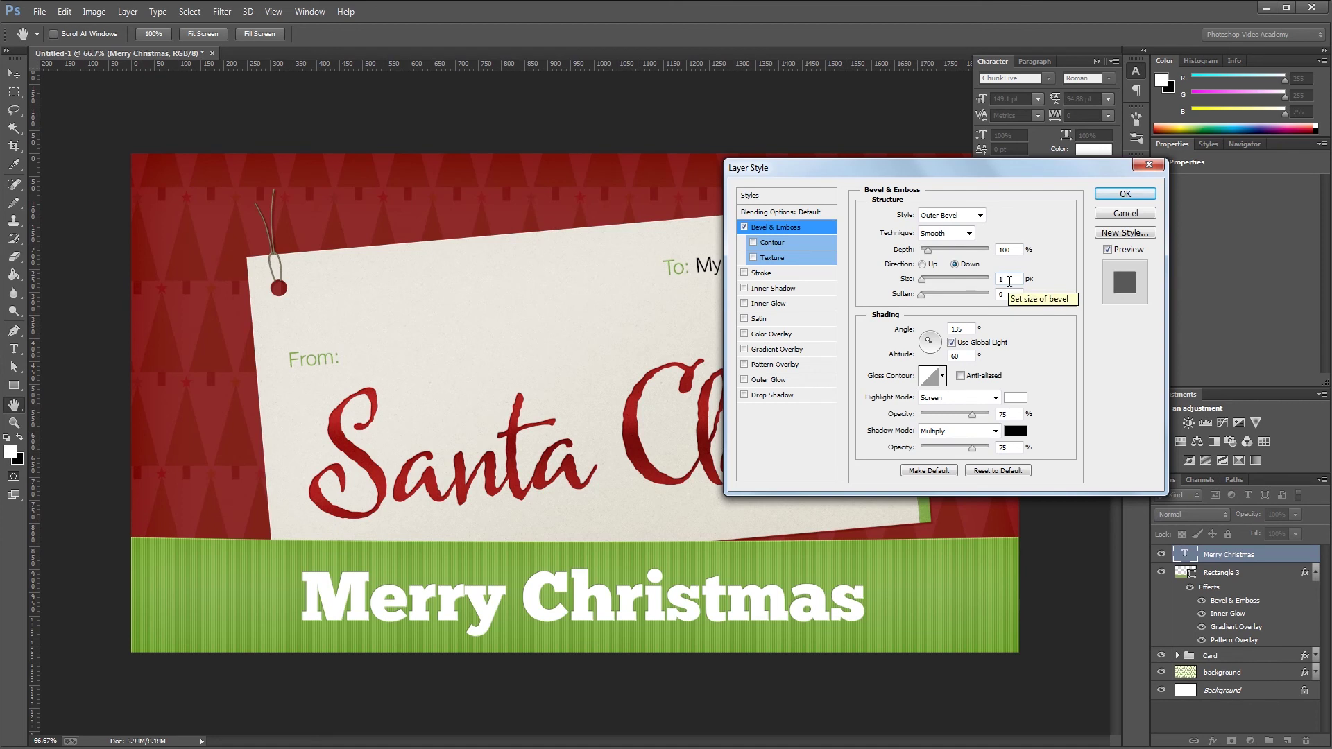
# Step: Set the bevel's highlight to Linear Dodge (Add) at 45% opacity and its shadow to Linear Burn at 35% opacity
pyautogui.click(954, 399)
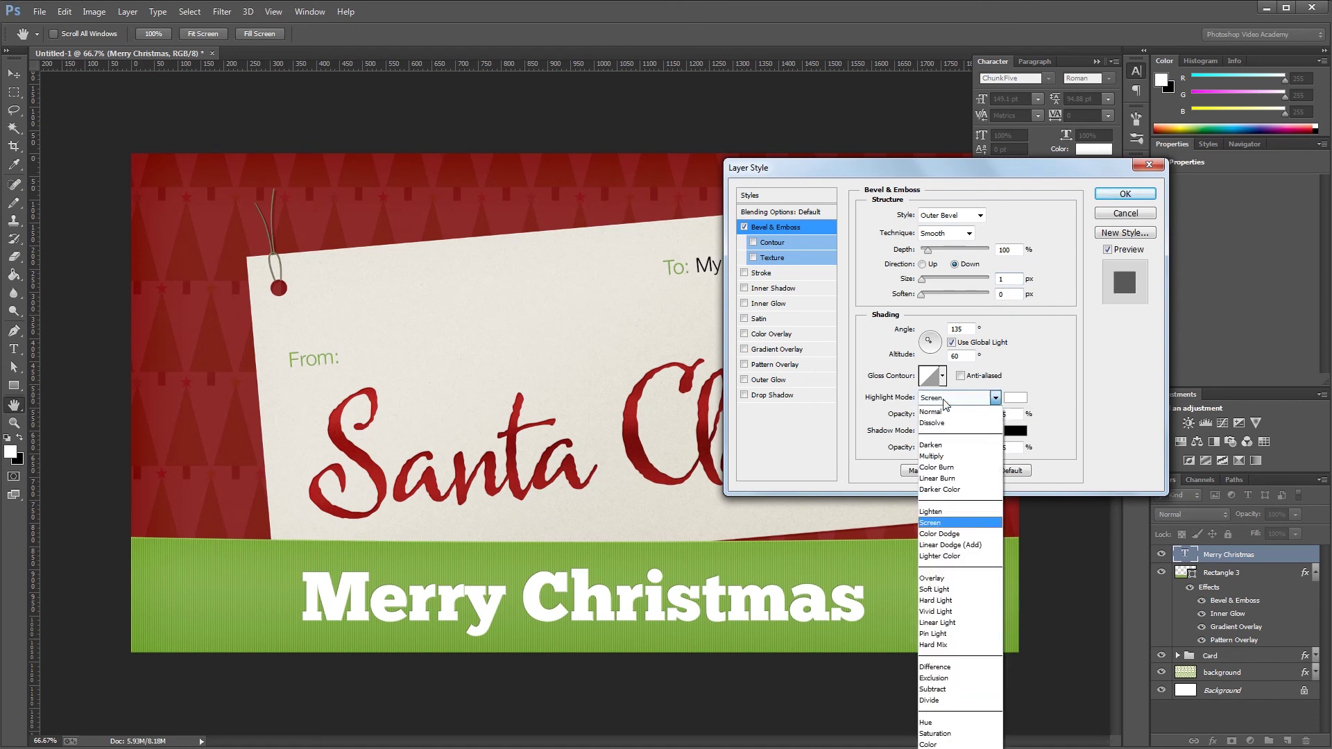
pyautogui.click(950, 545)
pyautogui.press('Tab')
pyautogui.write('45')
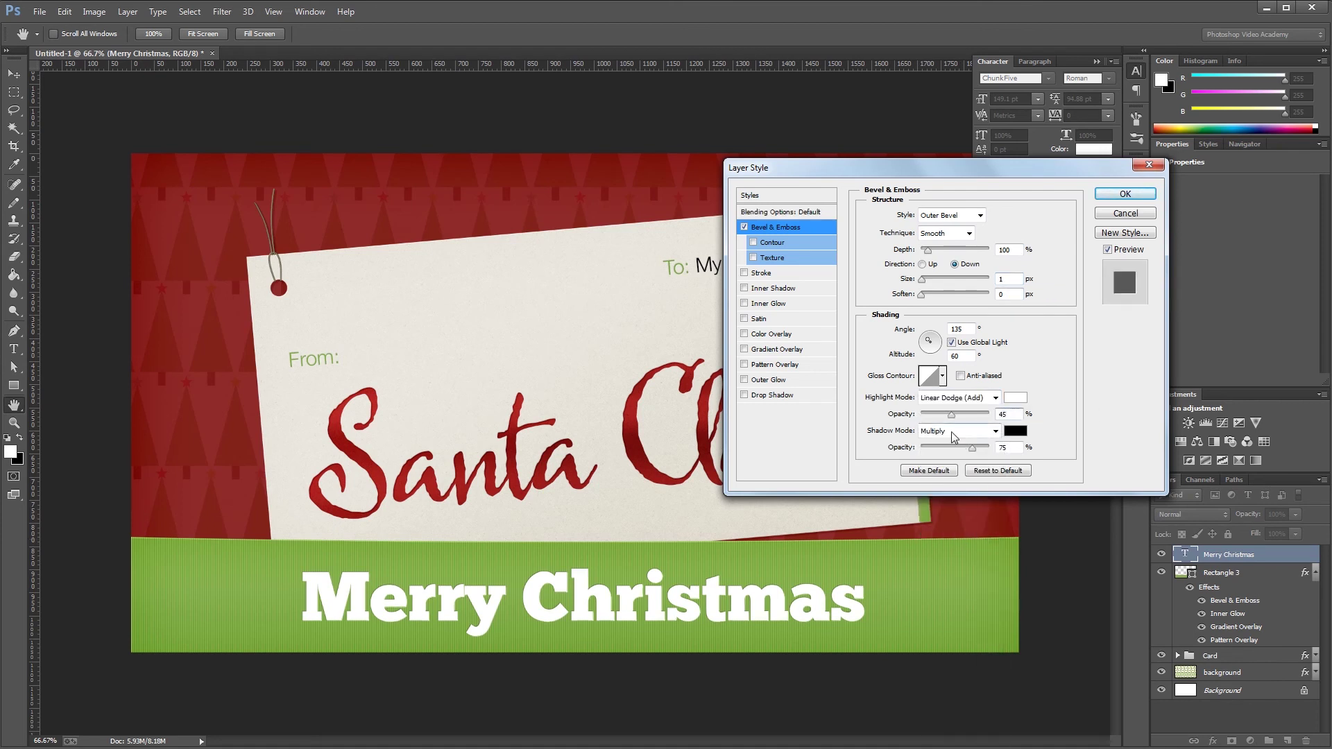
pyautogui.click(951, 432)
pyautogui.click(956, 512)
pyautogui.press('Tab')
pyautogui.write('35')
# Step: Add an Inner Shadow to the text in Linear Burn mode with 35% opacity, distance 1 px and size 2 px
pyautogui.click(790, 288)
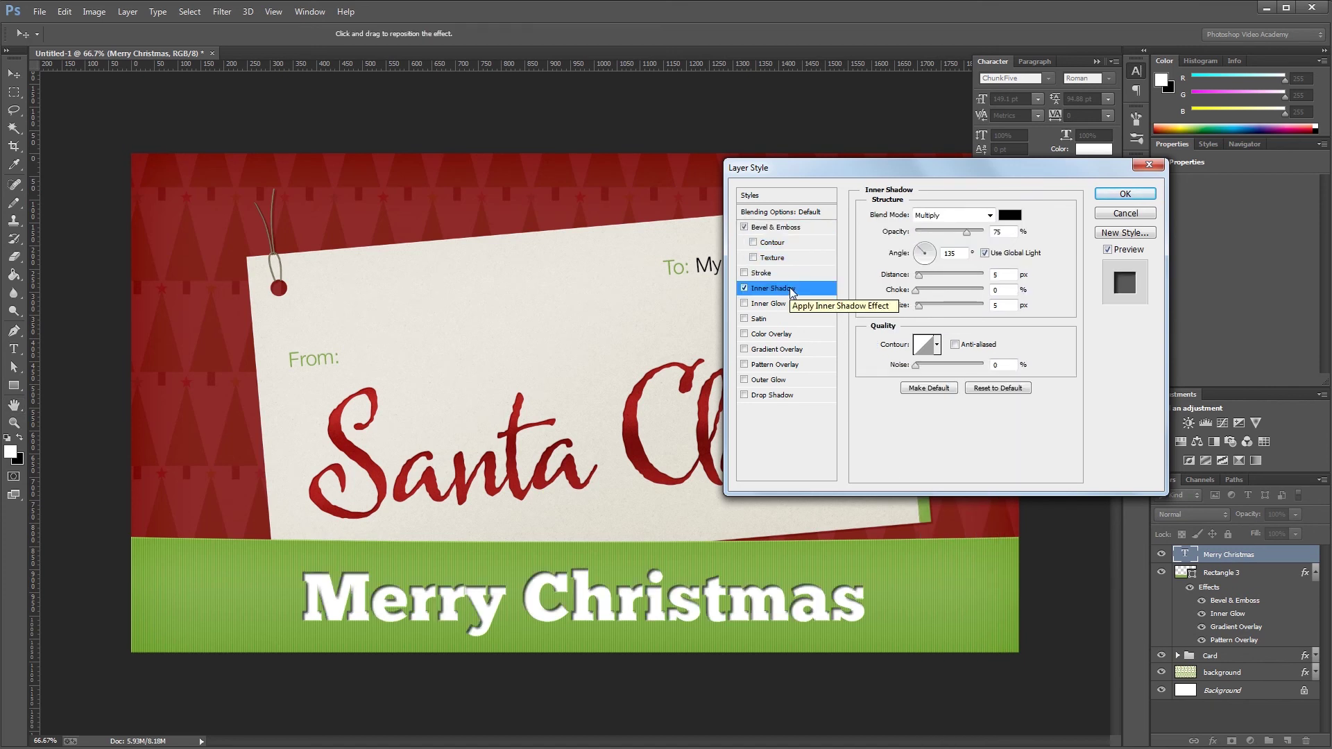
pyautogui.click(943, 216)
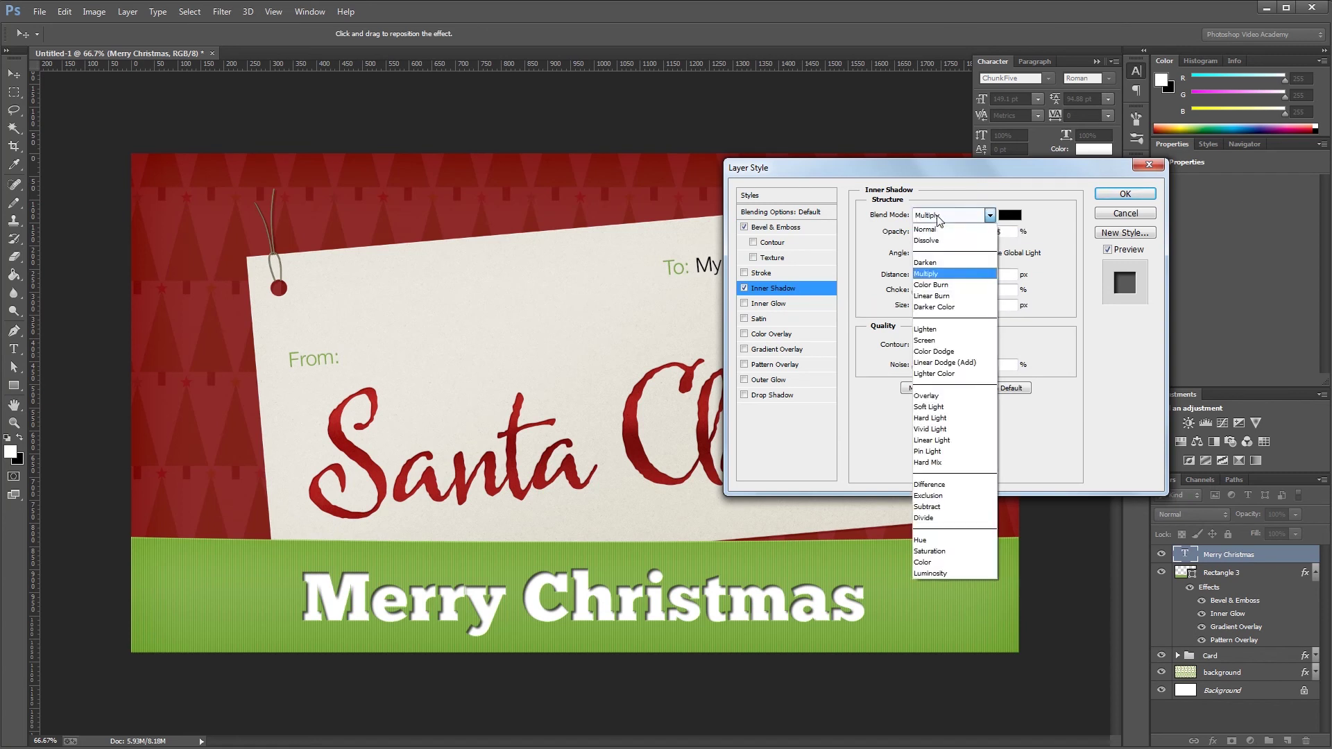
pyautogui.click(951, 304)
pyautogui.press('Tab')
pyautogui.write('35')
pyautogui.doubleClick(1007, 276)
pyautogui.write('1')
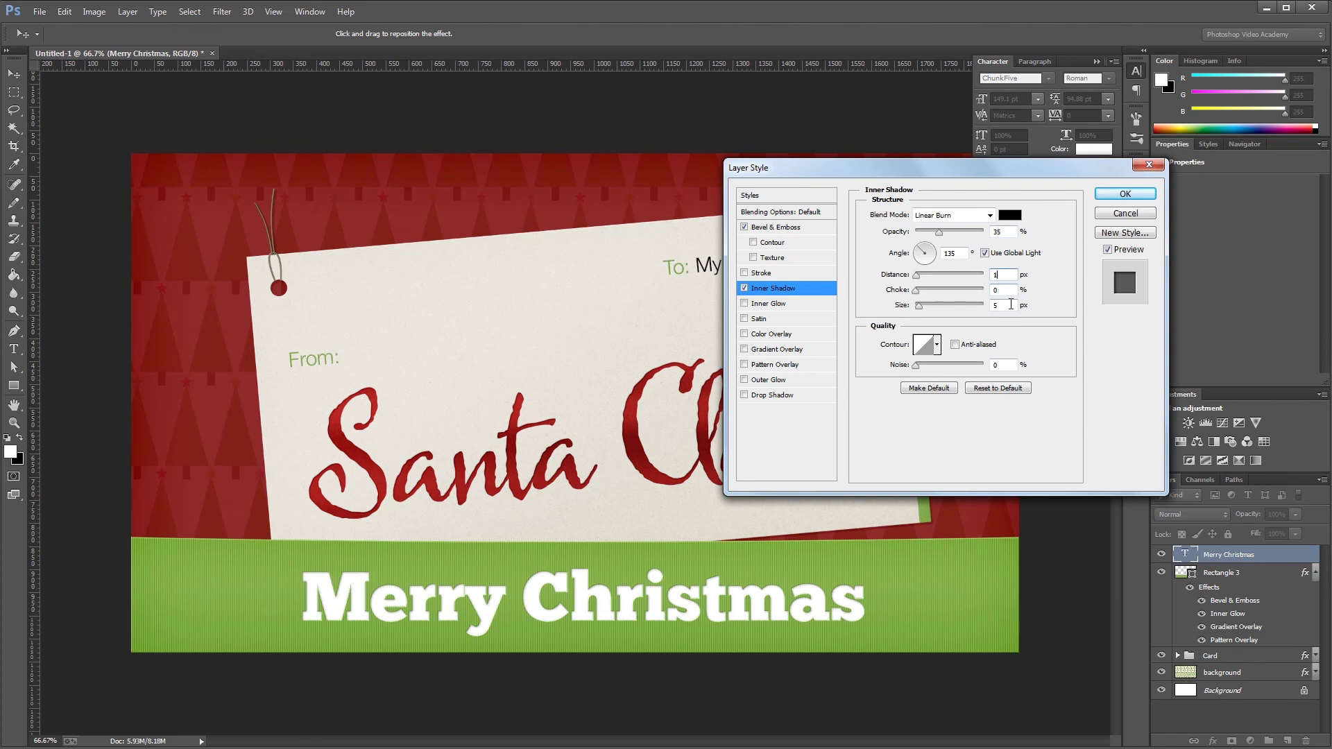
pyautogui.write('2')
# Step: Add a Gradient Overlay to the text in Linear Burn mode at 9% opacity and apply the layer style
pyautogui.click(795, 350)
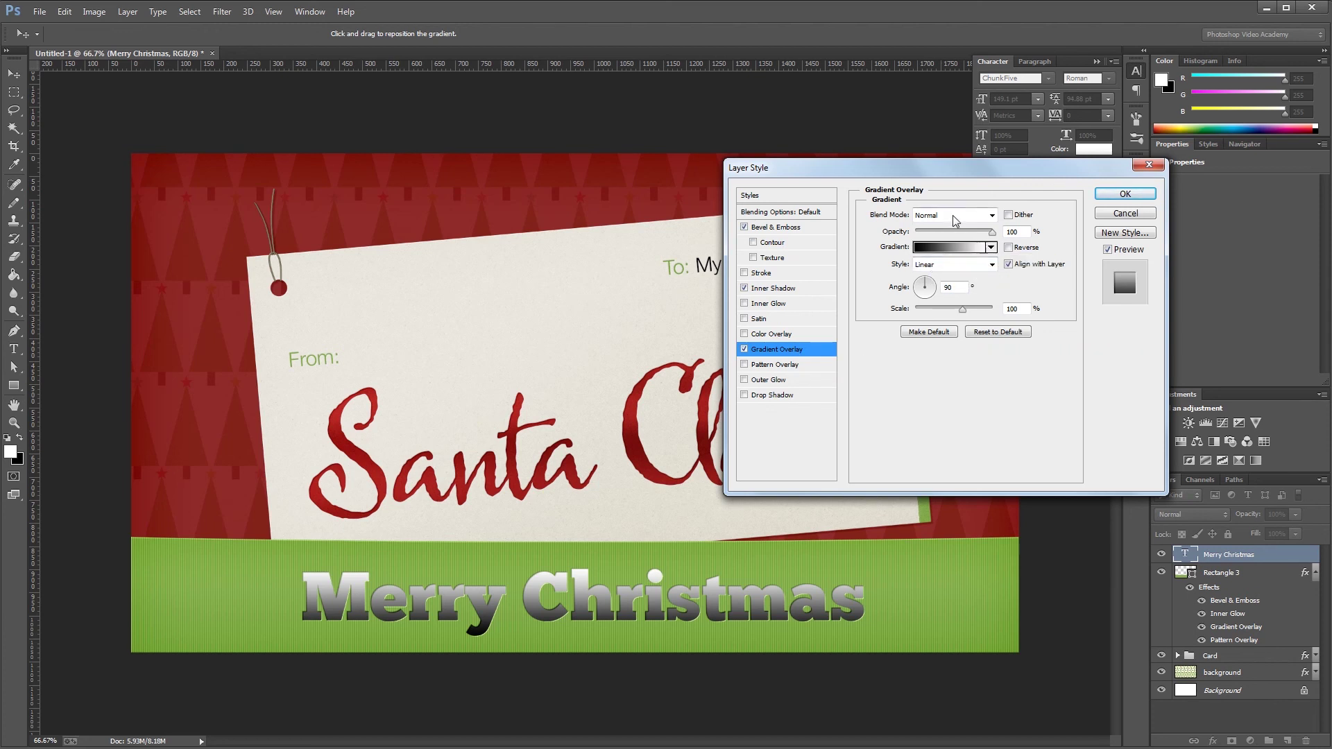
pyautogui.click(954, 217)
pyautogui.click(952, 288)
pyautogui.click(985, 231)
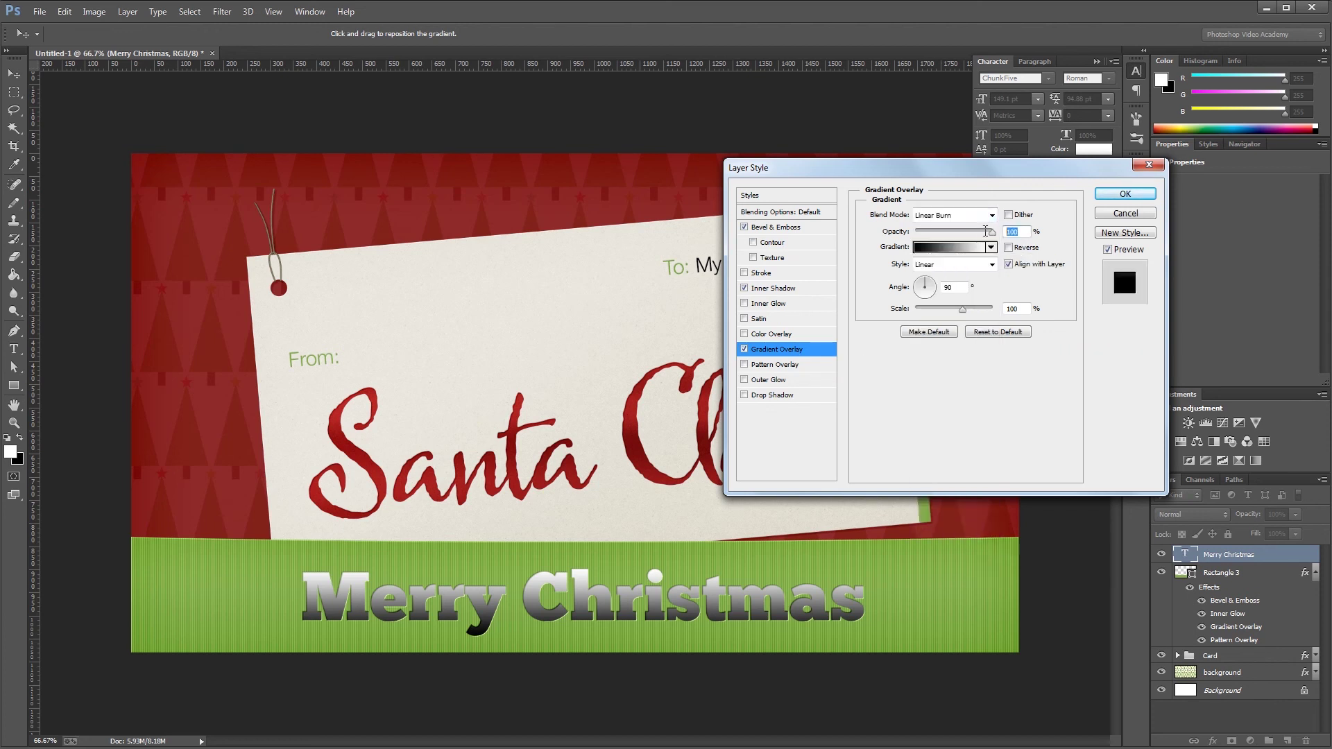
pyautogui.write('9')
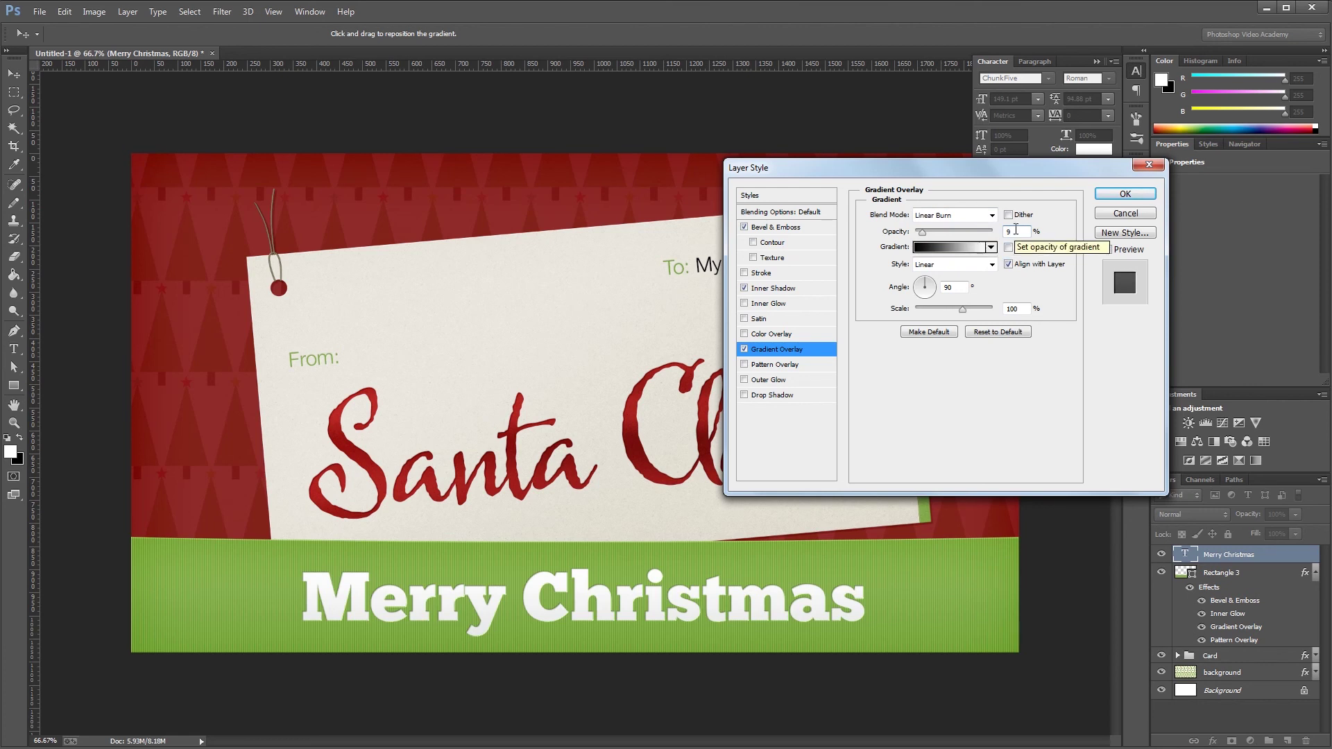
pyautogui.click(1125, 194)
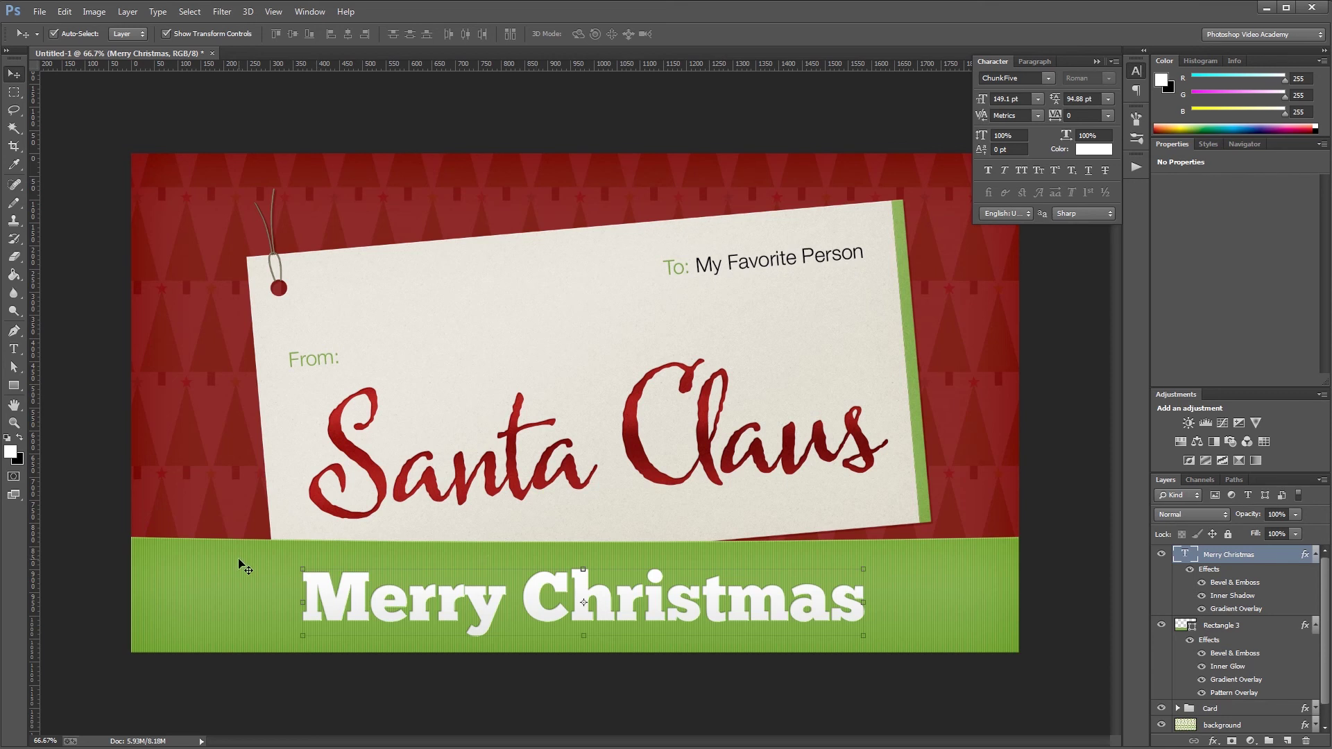
# Step: Create a black 1920 × 50 px ellipse and position it across the full width of the green band's upper edge
pyautogui.press('d')
pyautogui.click(14, 385)
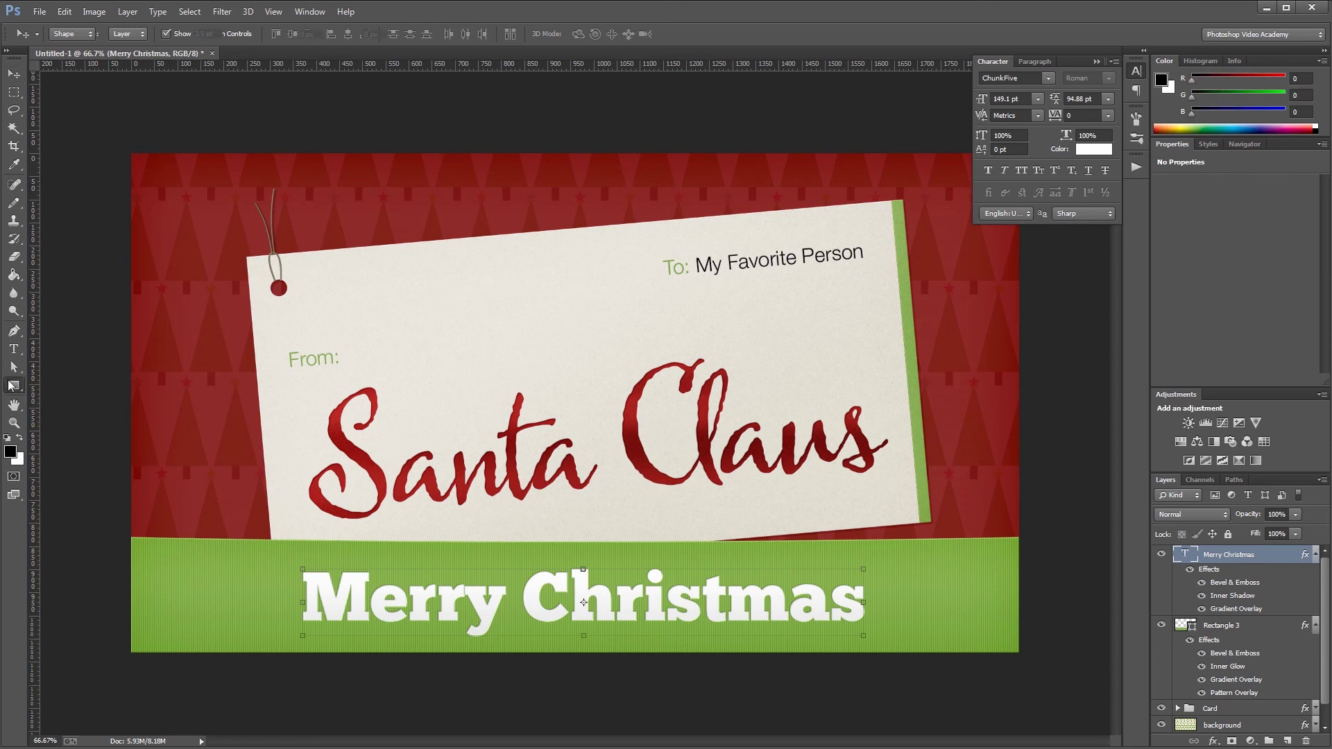
pyautogui.click(60, 410)
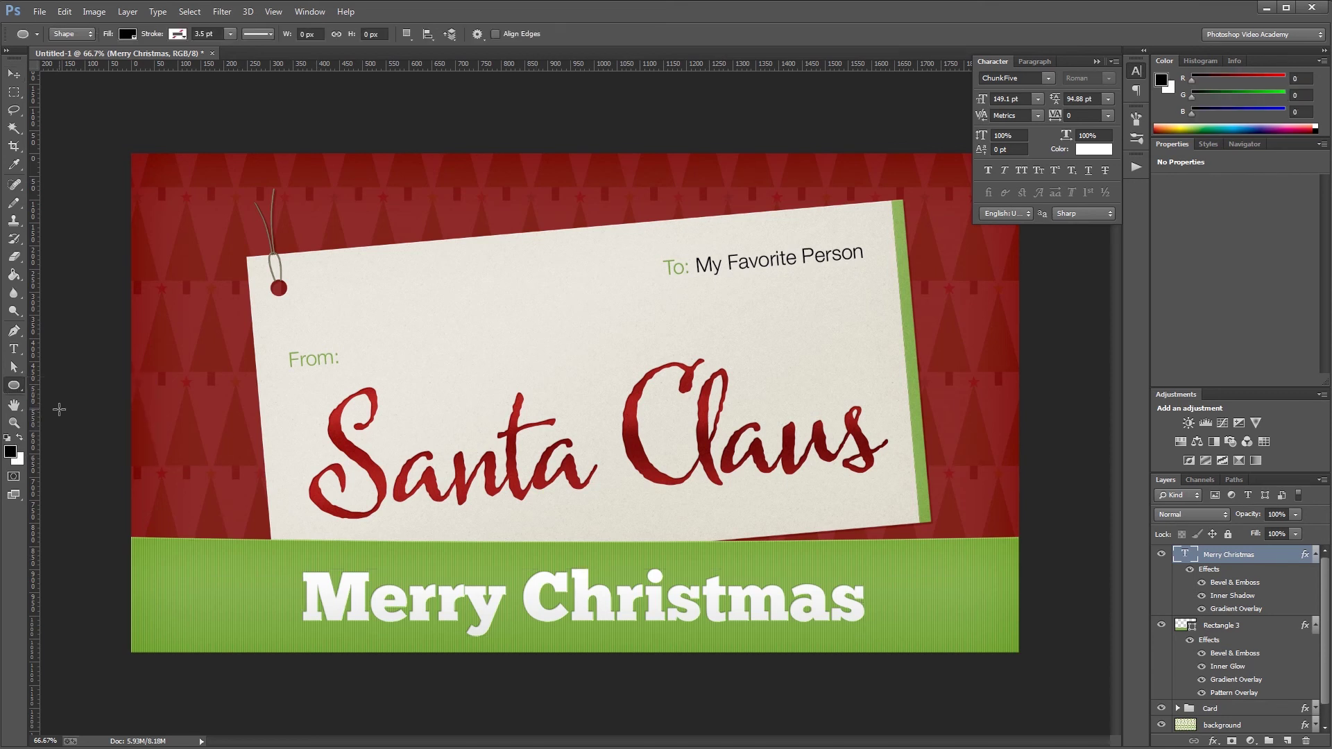
pyautogui.click(463, 470)
pyautogui.write('1920')
pyautogui.press('Tab')
pyautogui.write('50')
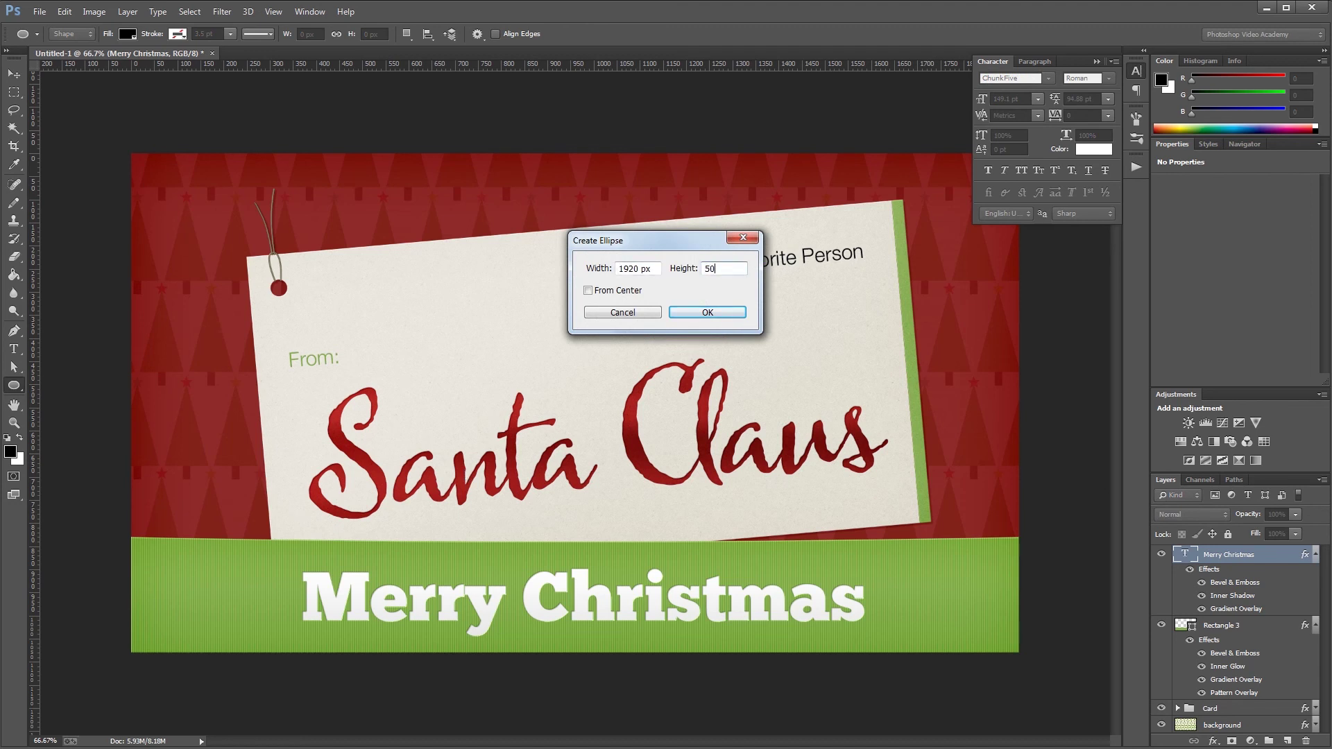
pyautogui.press('Return')
pyautogui.press('v')
pyautogui.moveTo(780, 482); pyautogui.dragTo(448, 537)
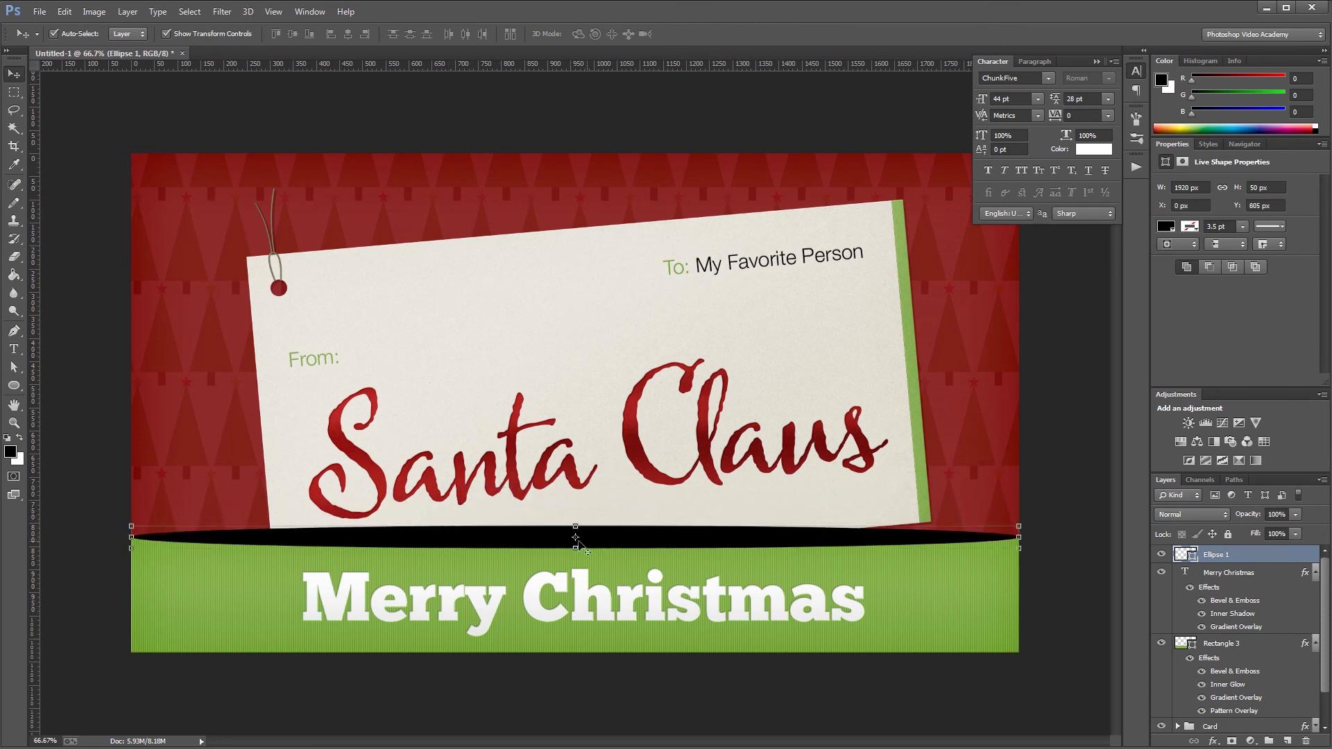
# Step: Convert the ellipse layer to a smart object and apply a Gaussian Blur to it
pyautogui.rightClick(1248, 558)
pyautogui.click(1133, 334)
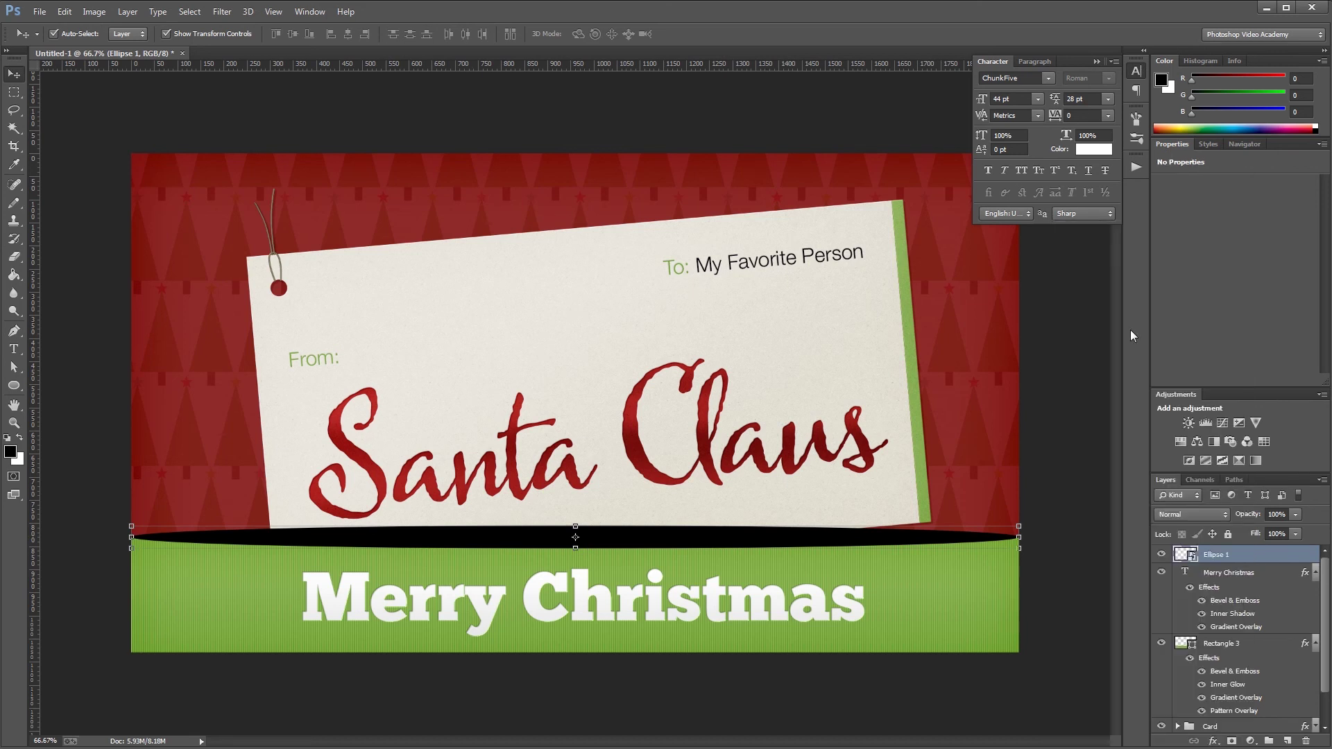
pyautogui.click(222, 12)
pyautogui.moveTo(370, 182)
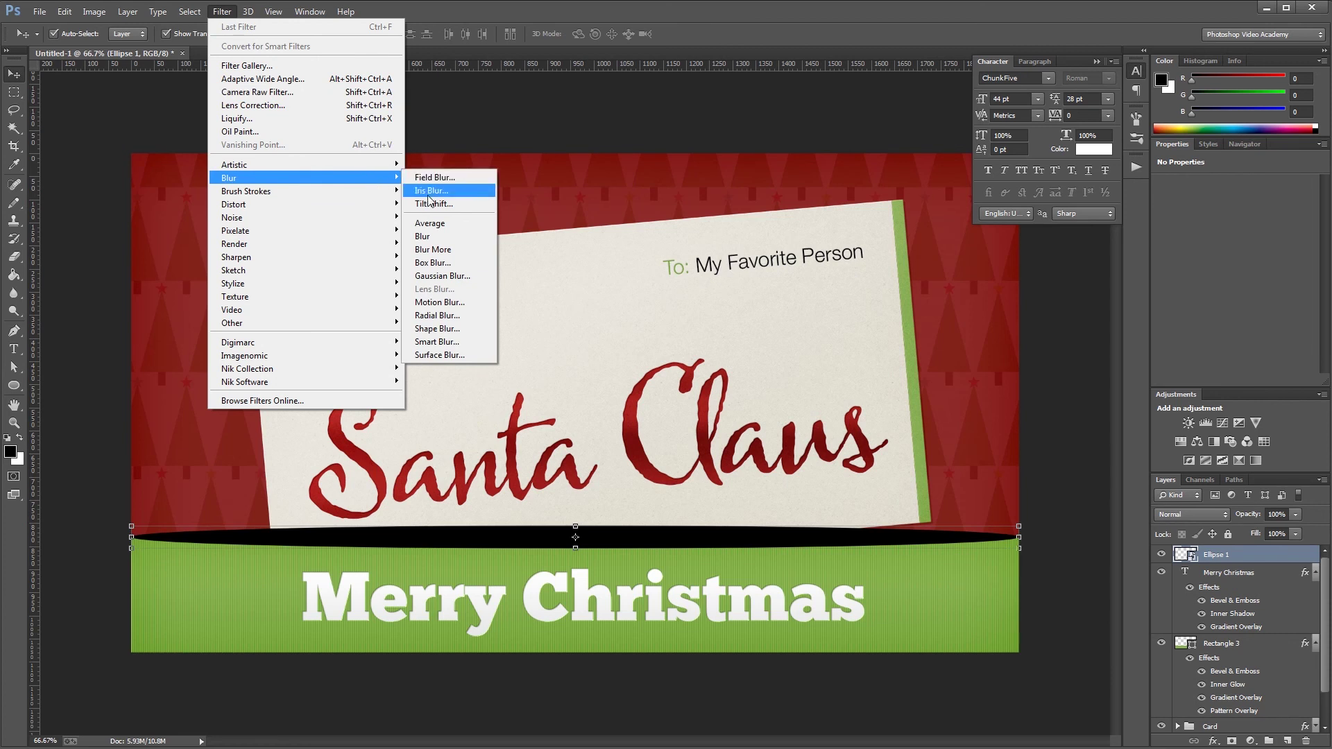
pyautogui.click(451, 272)
pyautogui.click(611, 389)
pyautogui.click(740, 222)
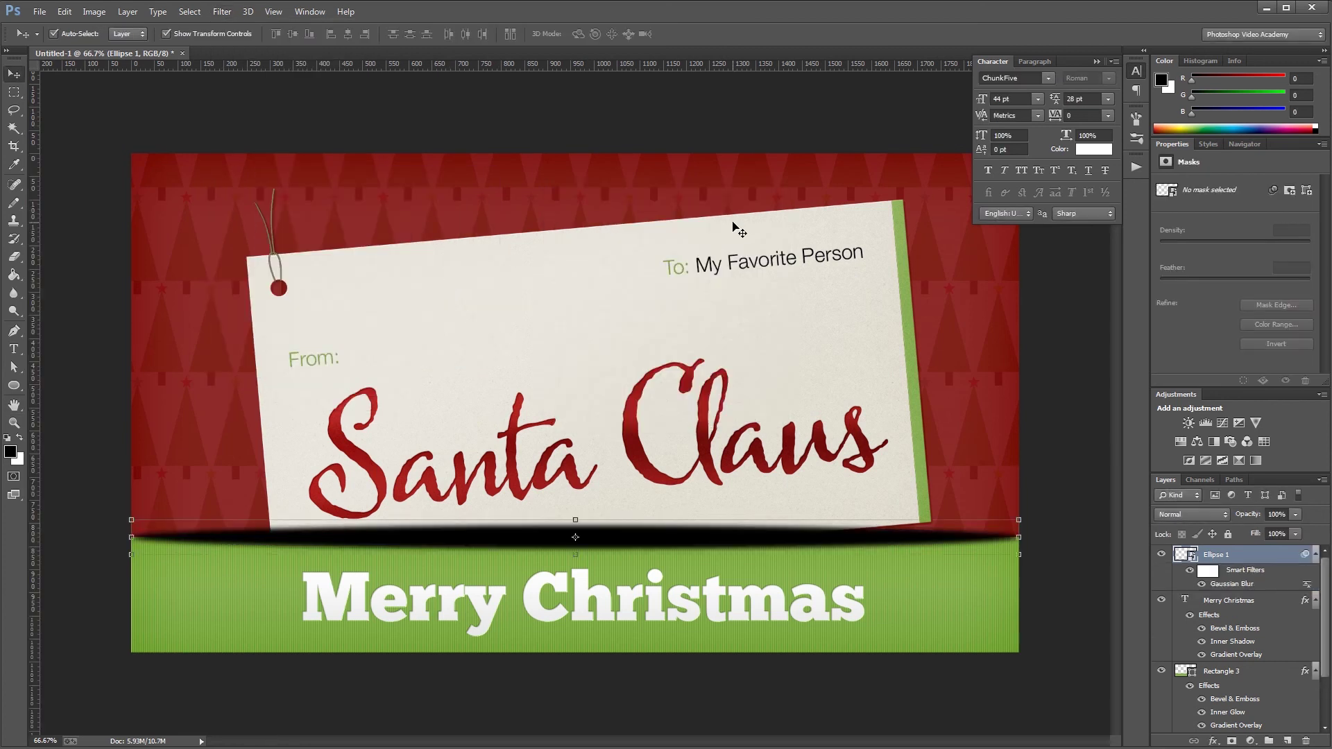
# Step: Place the blurred ellipse layer beneath the green rectangle and set it to Linear Burn with 50% fill
pyautogui.moveTo(1241, 550); pyautogui.dragTo(1242, 725)
pyautogui.click(1177, 516)
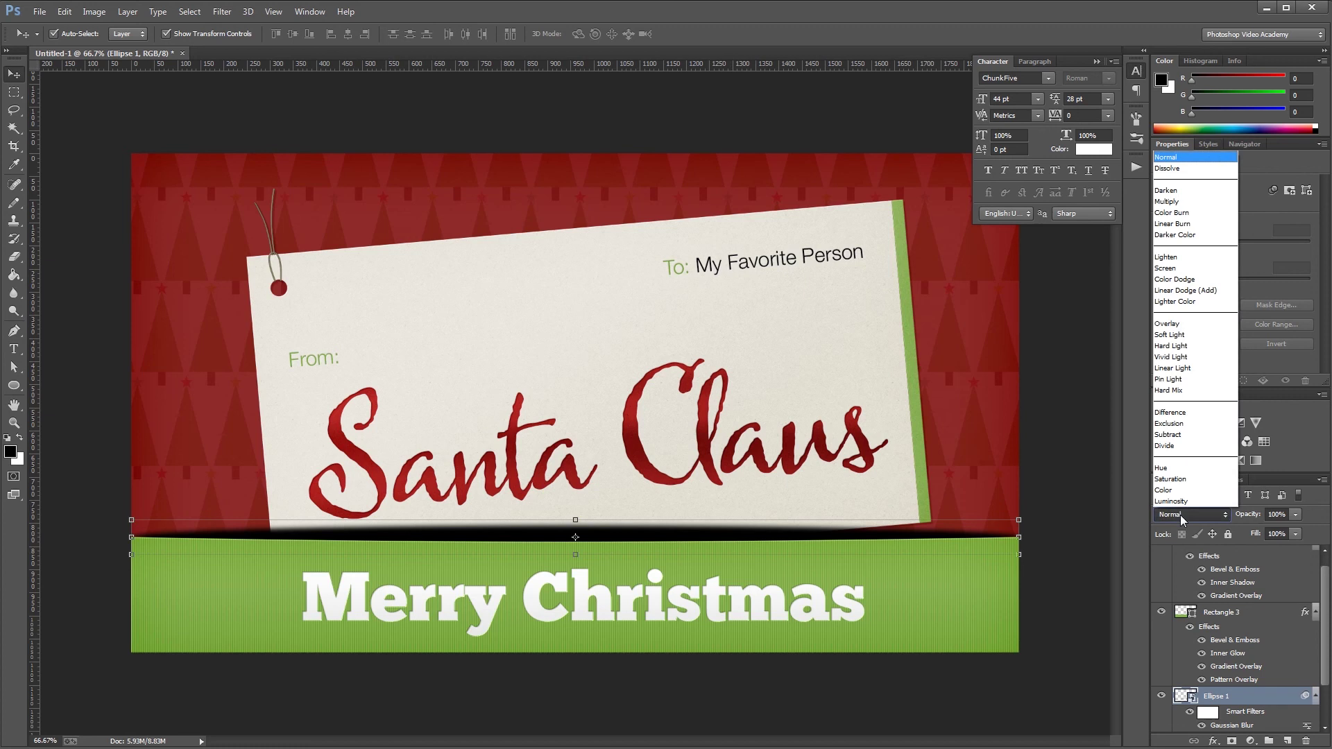
pyautogui.click(1173, 223)
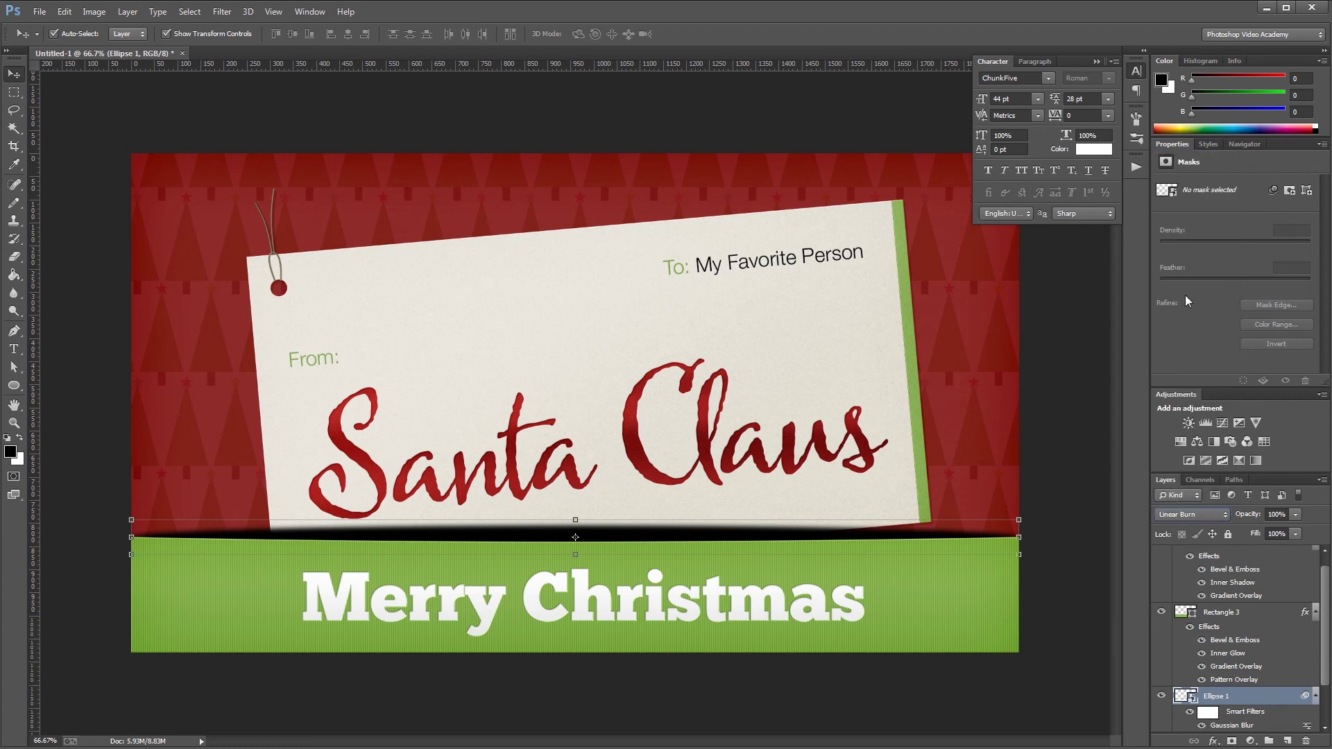
pyautogui.moveTo(1254, 536); pyautogui.dragTo(1253, 536)
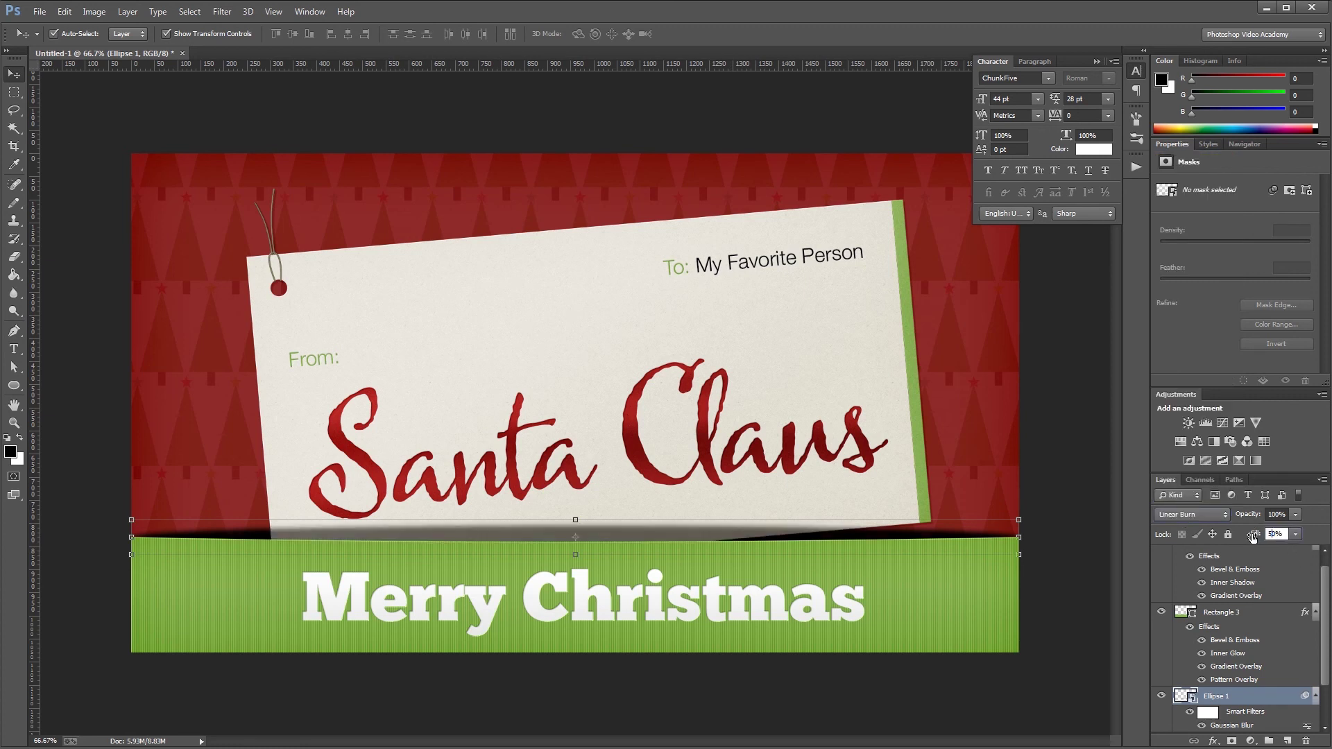
# Step: Nudge the blurred ellipse down so only a thin shadow shows above the green band
pyautogui.hotkey('shift', 'Down')
pyautogui.hotkey('shift', 'Down')
pyautogui.hotkey('shift', 'Down')
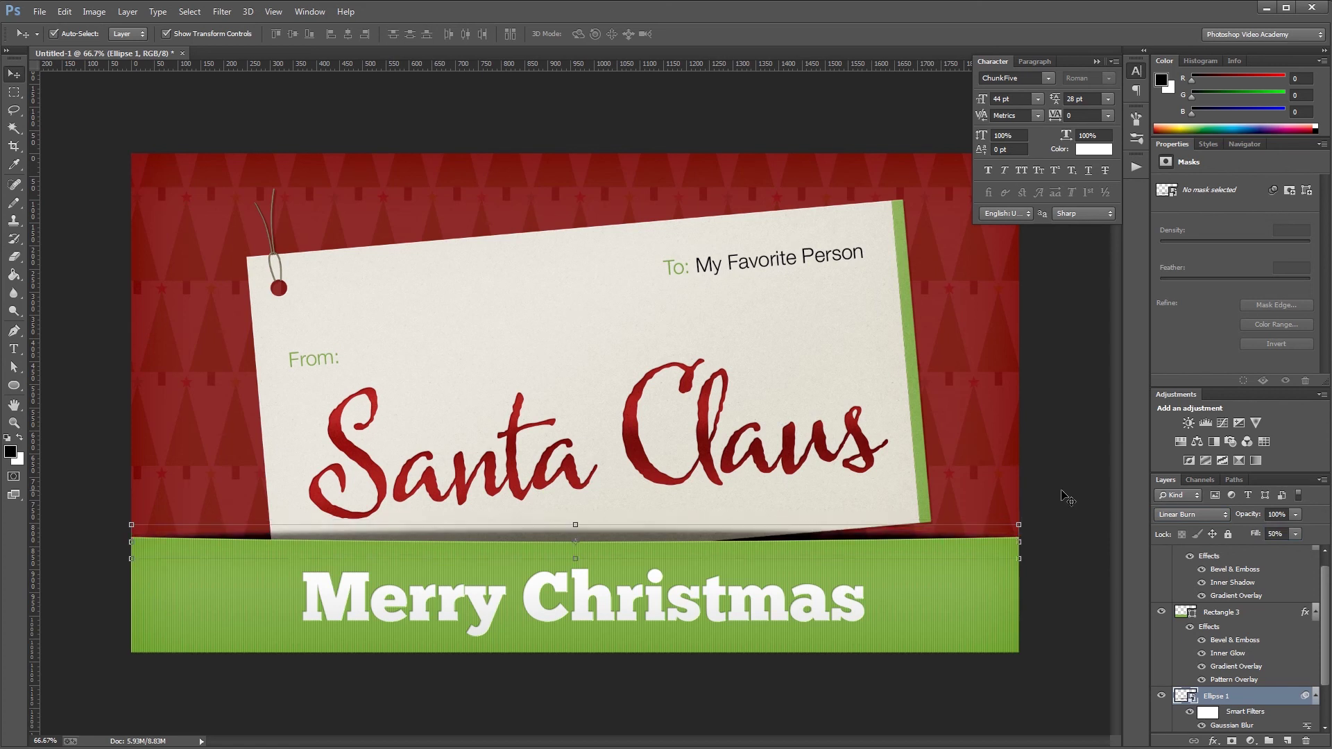
pyautogui.press('Up')
pyautogui.press('Up')
pyautogui.press('Up')
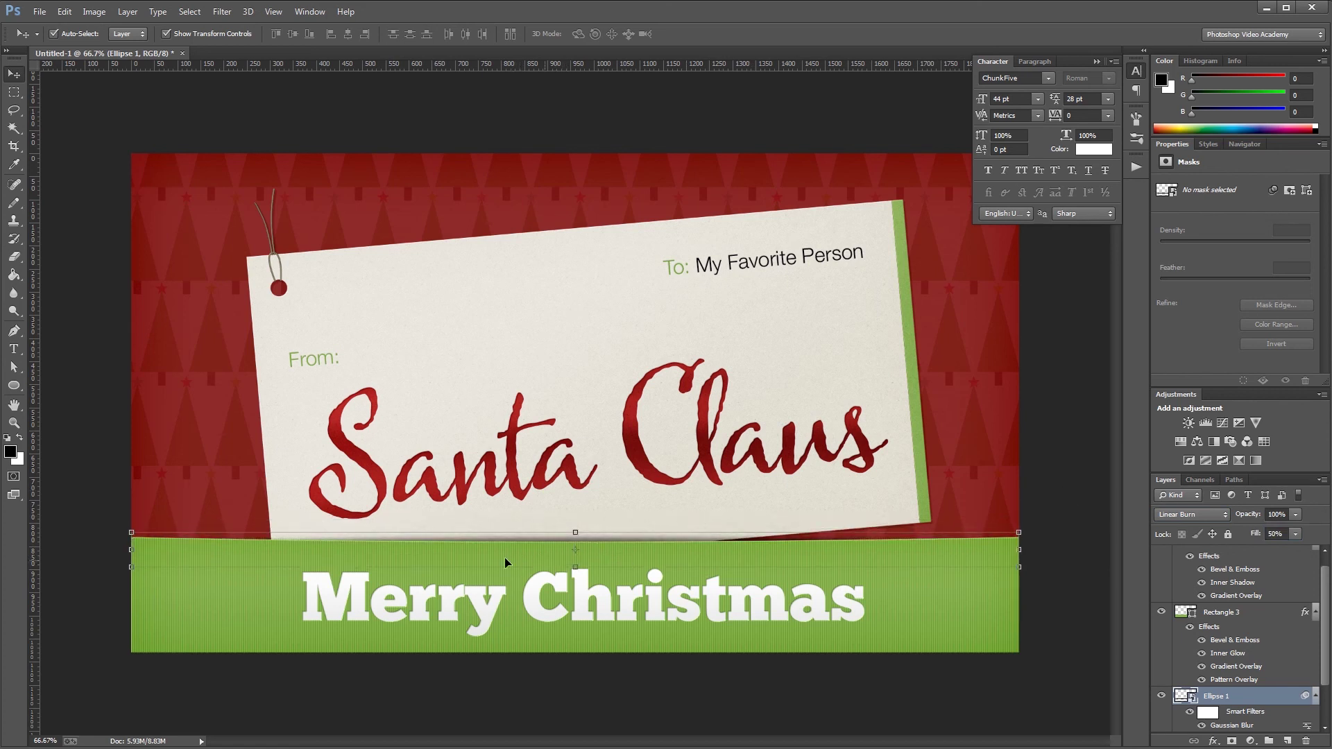
# Step: Collapse the expanded layer effects and add a Curves adjustment above all layers, darkening the midtones with a point at input 136, output 102
pyautogui.click(1316, 612)
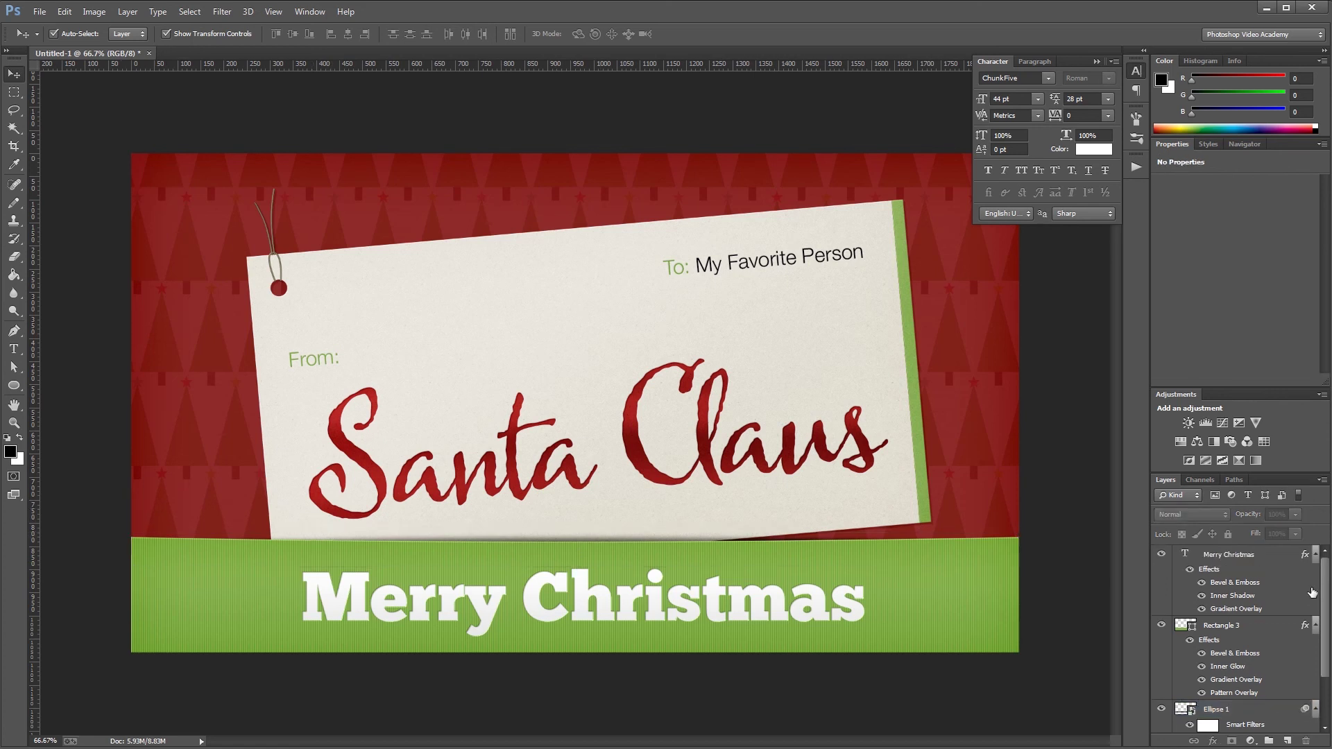
pyautogui.click(1316, 559)
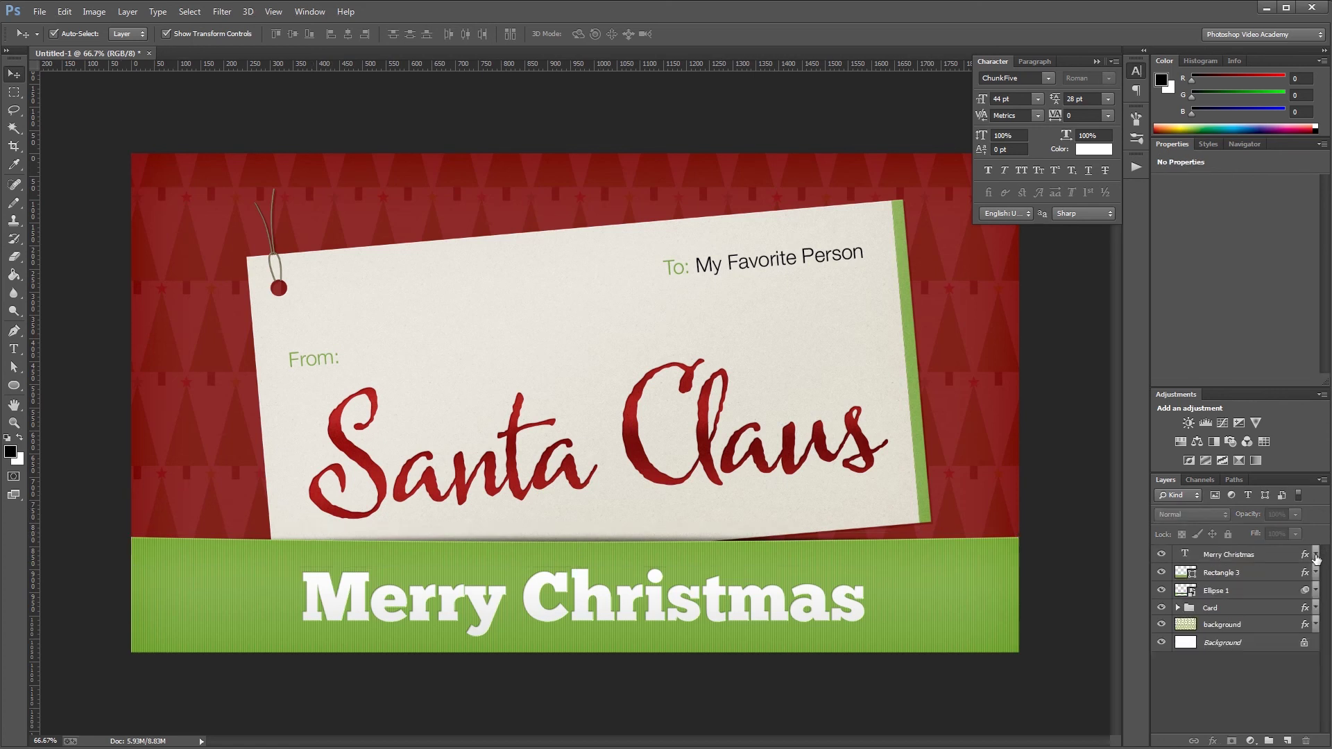
pyautogui.click(1221, 423)
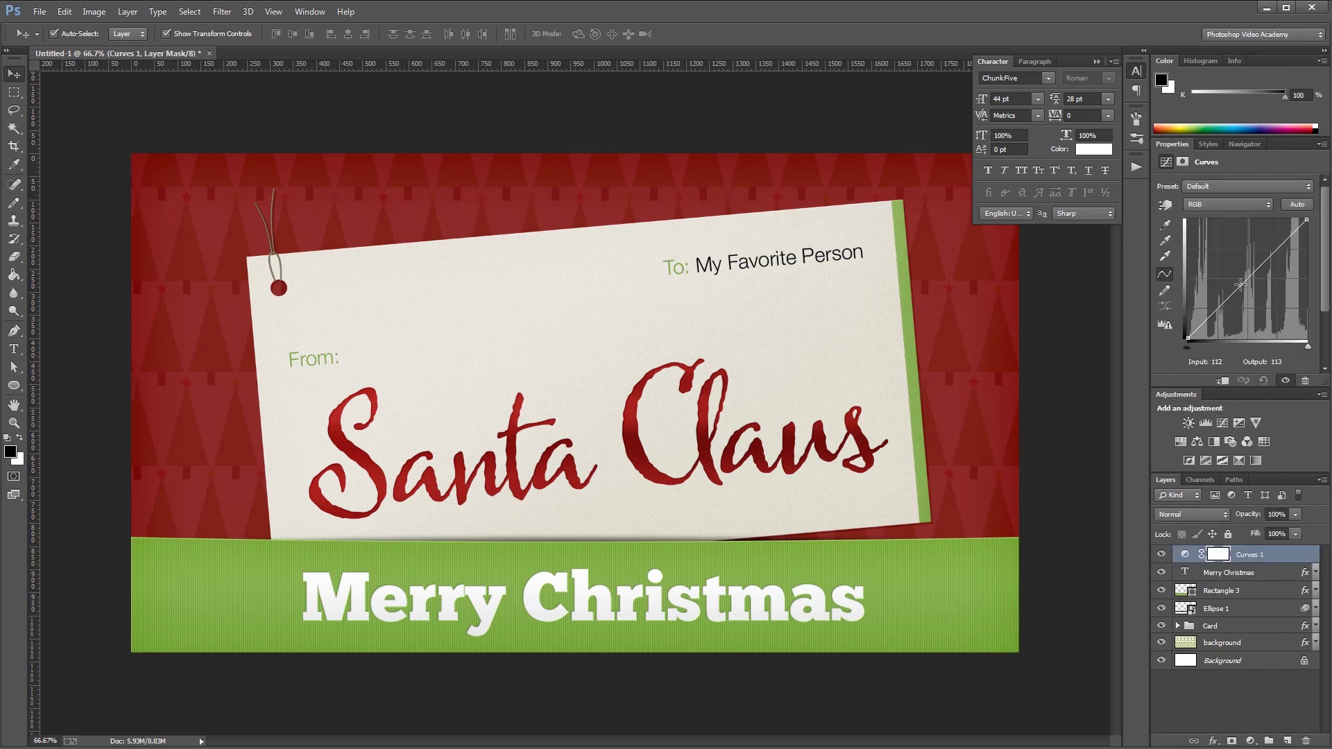
pyautogui.moveTo(1246, 280); pyautogui.dragTo(1251, 291)
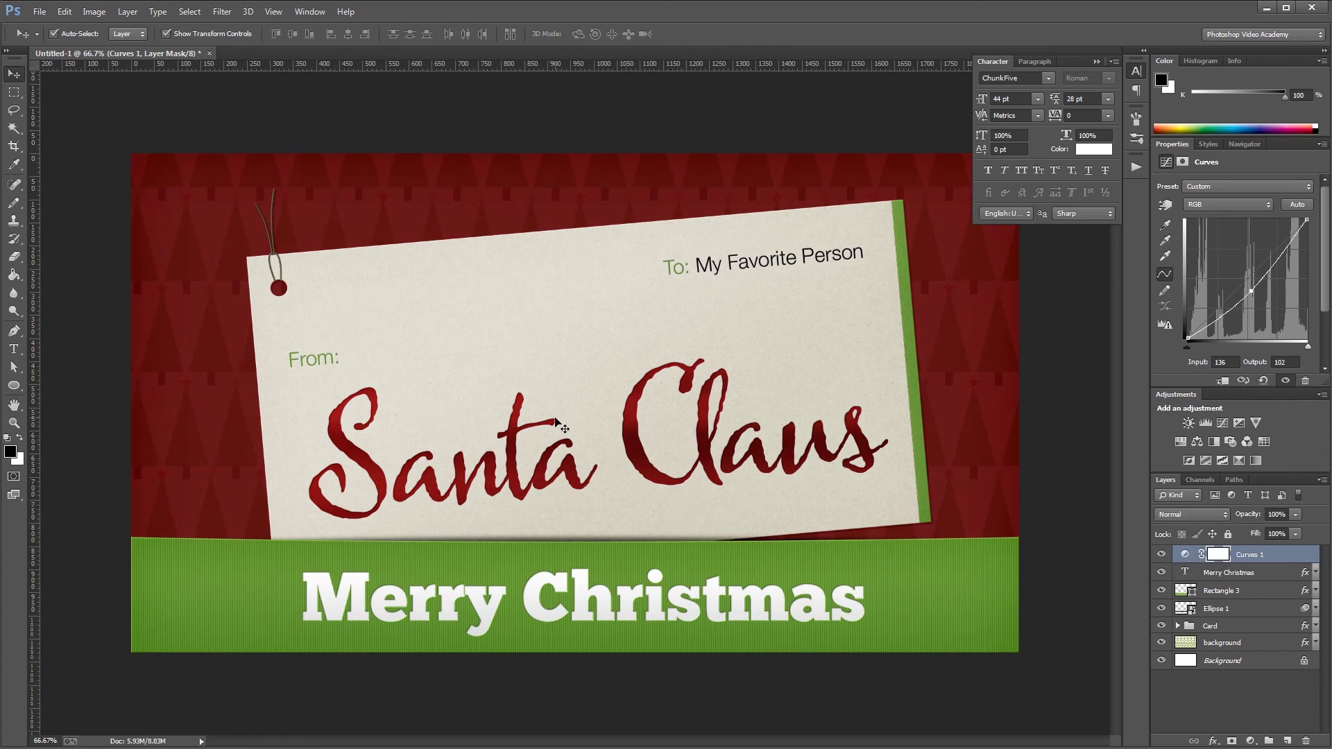
# Step: Mask the Curves darkening out of the image centre with a black 1100 px brush, and adjust its point to input 148, output 102
pyautogui.press('b')
pyautogui.rightClick(18, 206)
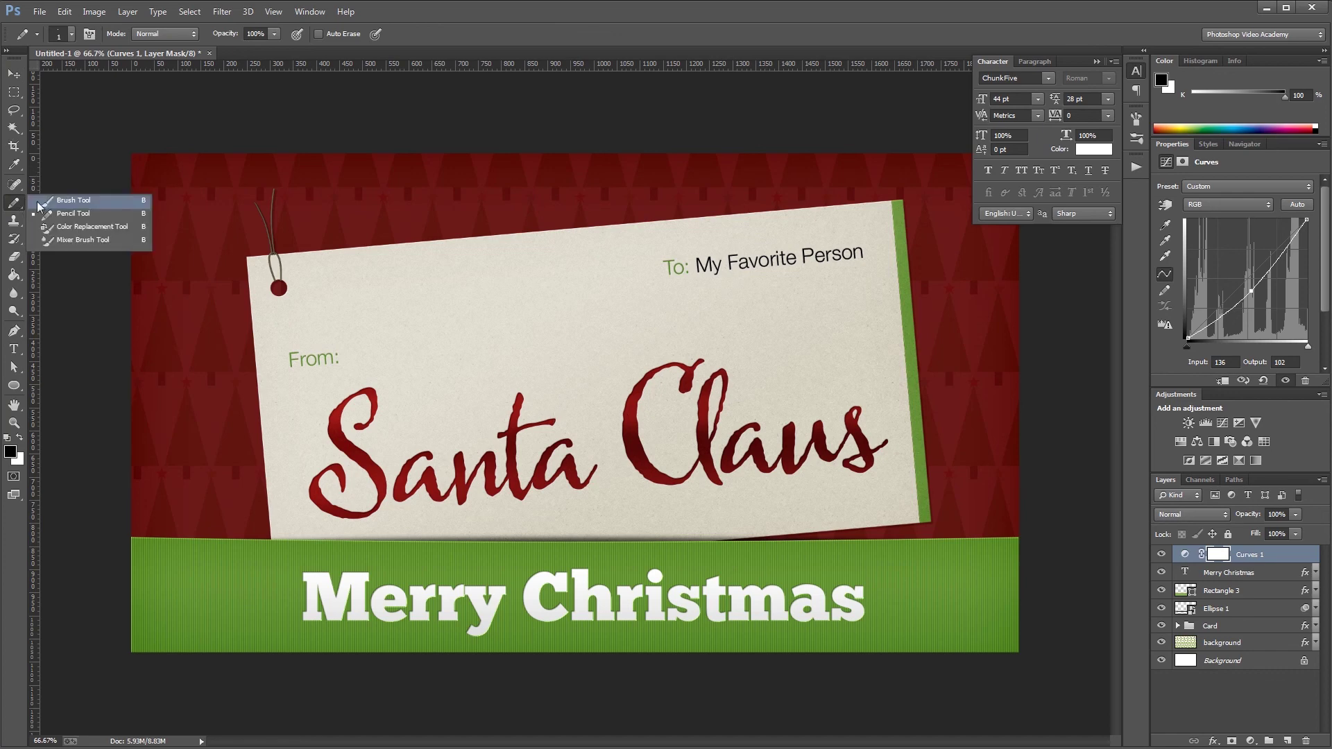
pyautogui.click(62, 203)
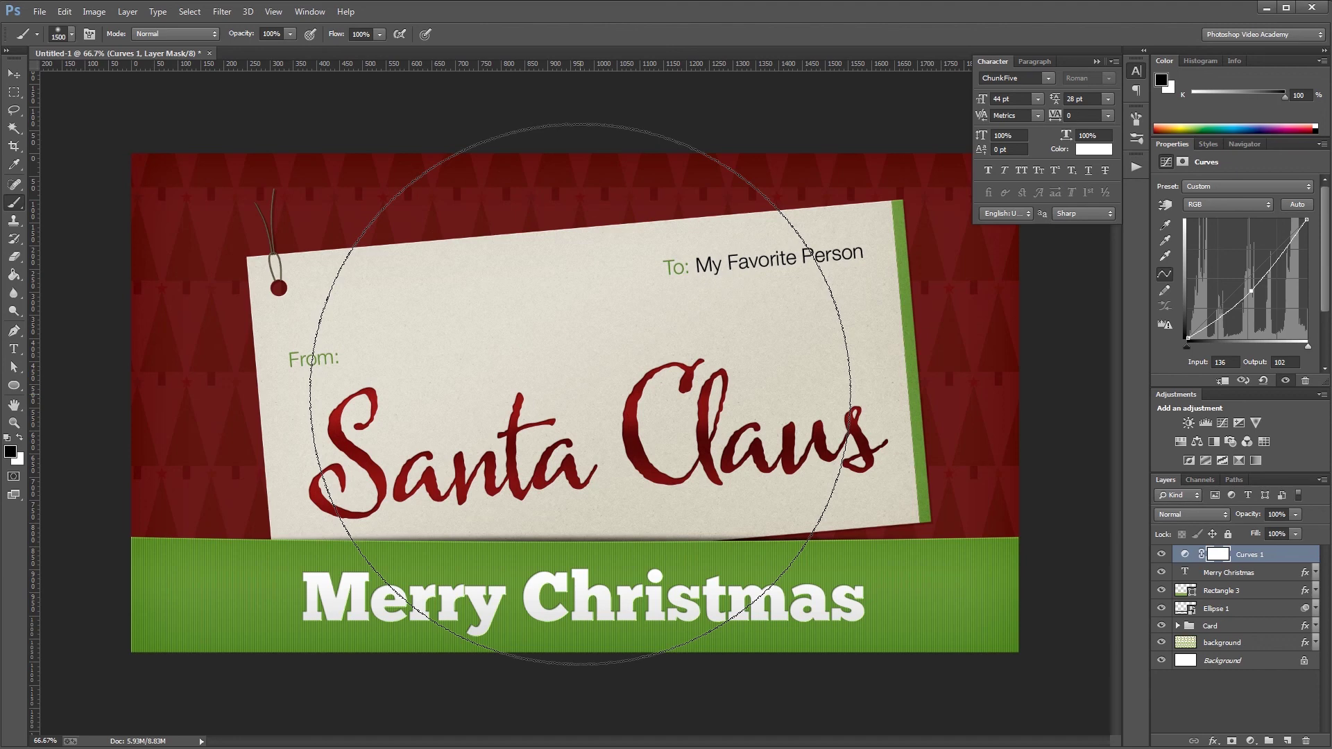
pyautogui.press('[')
pyautogui.press('[')
pyautogui.press('[')
pyautogui.press('[')
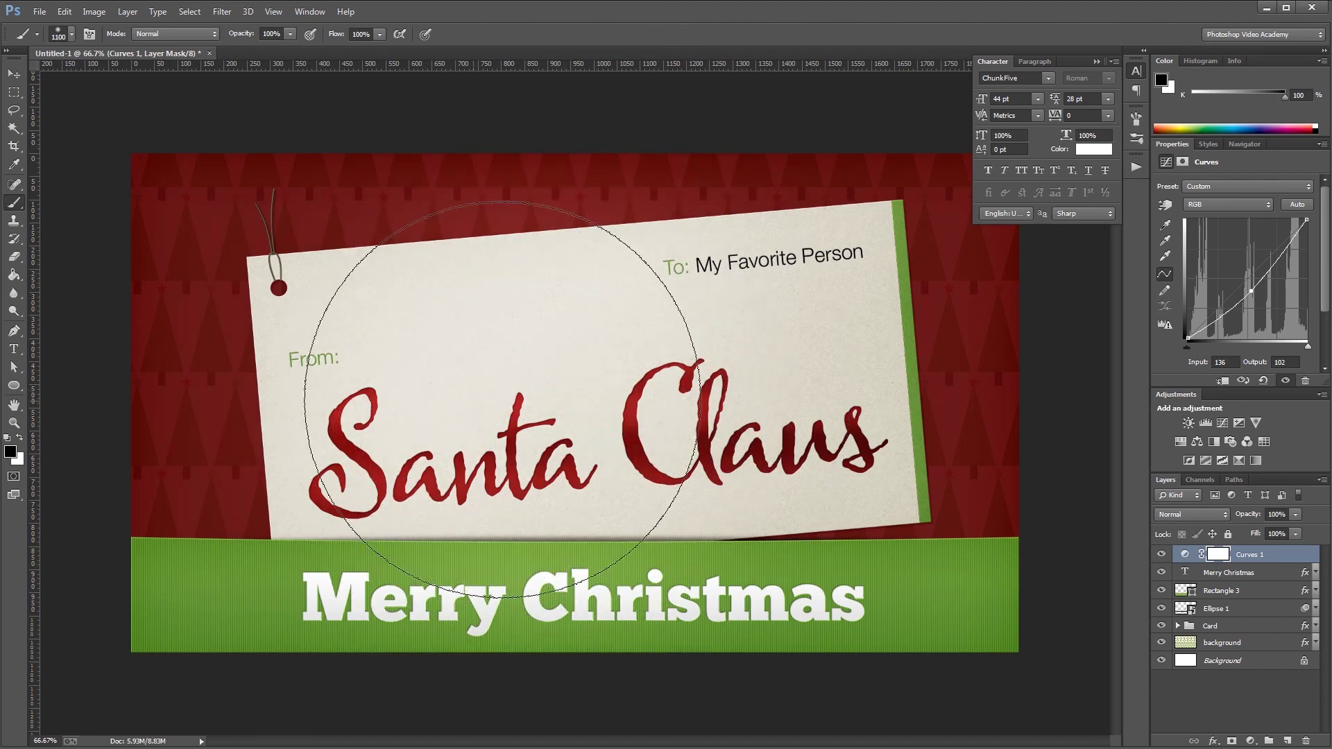
pyautogui.moveTo(740, 439)
pyautogui.mouseDown()
pyautogui.moveTo(735, 388)
pyautogui.moveTo(520, 342)
pyautogui.moveTo(610, 351)
pyautogui.moveTo(469, 405)
pyautogui.moveTo(628, 430)
pyautogui.mouseUp()
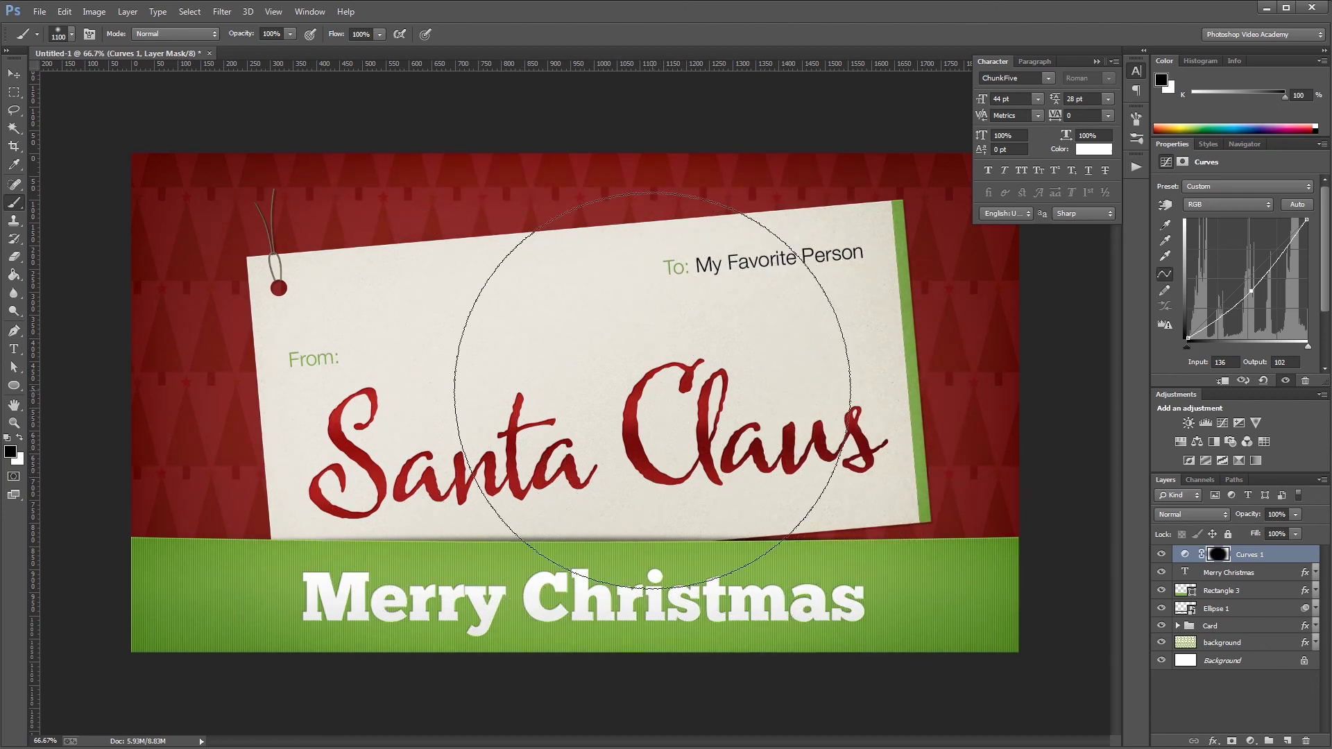
pyautogui.moveTo(1253, 293)
pyautogui.mouseDown()
pyautogui.moveTo(1242, 312)
pyautogui.moveTo(1227, 255)
pyautogui.moveTo(1257, 294)
pyautogui.mouseUp()
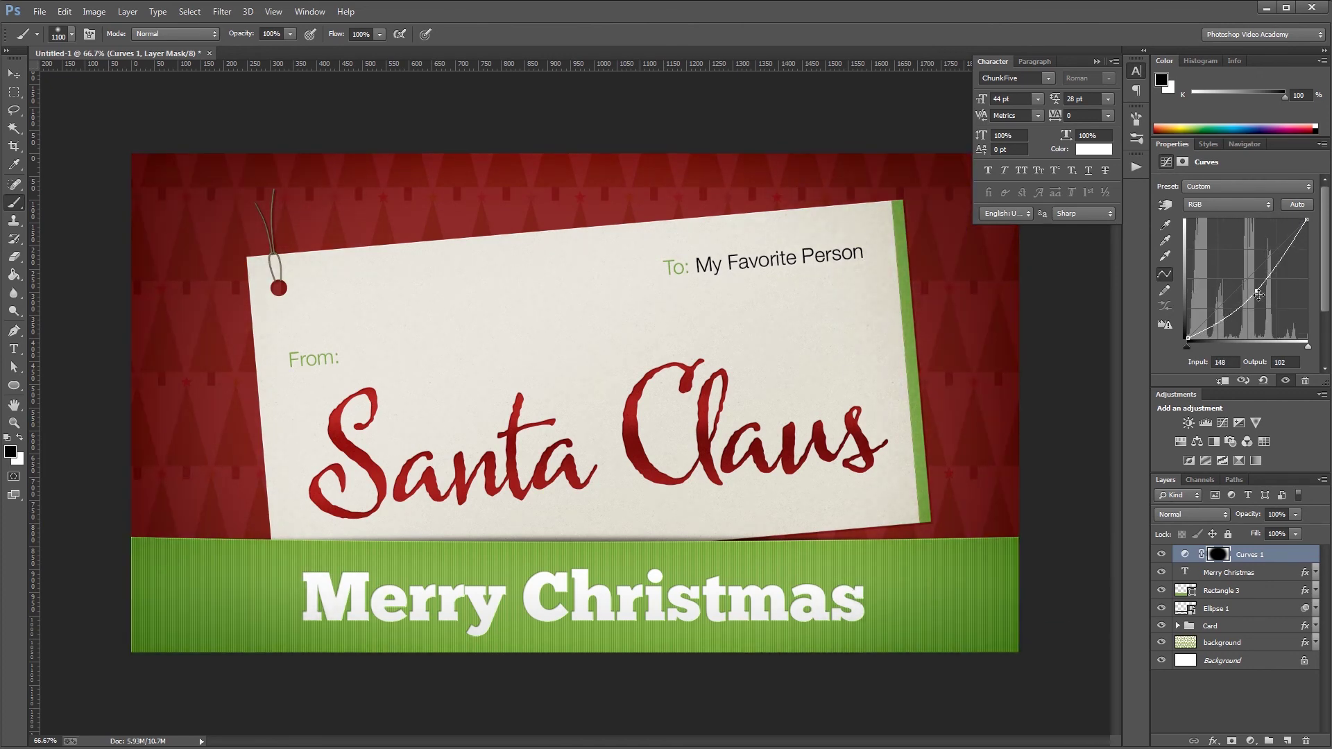